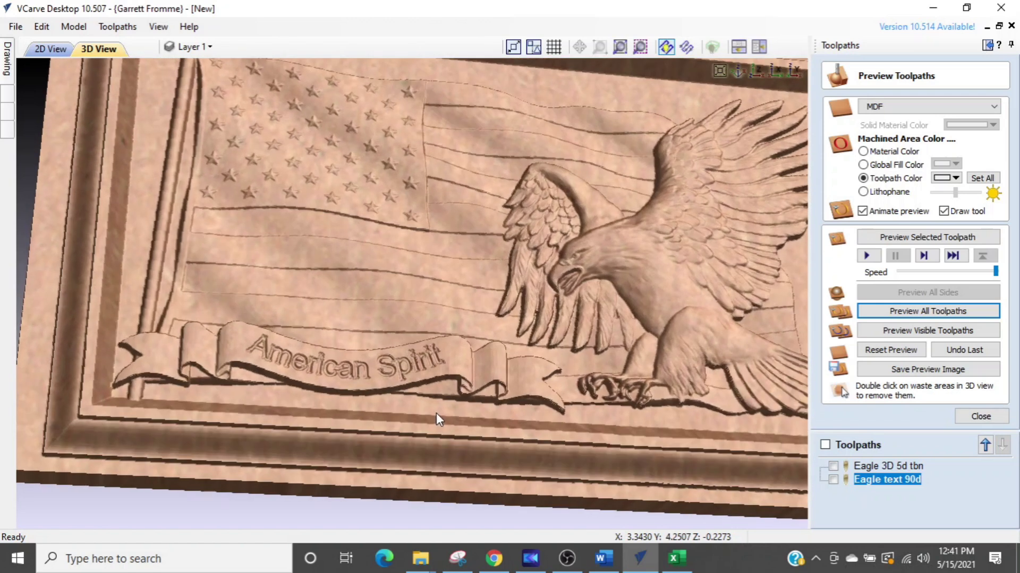
pyautogui.scroll(-3, 436, 416)
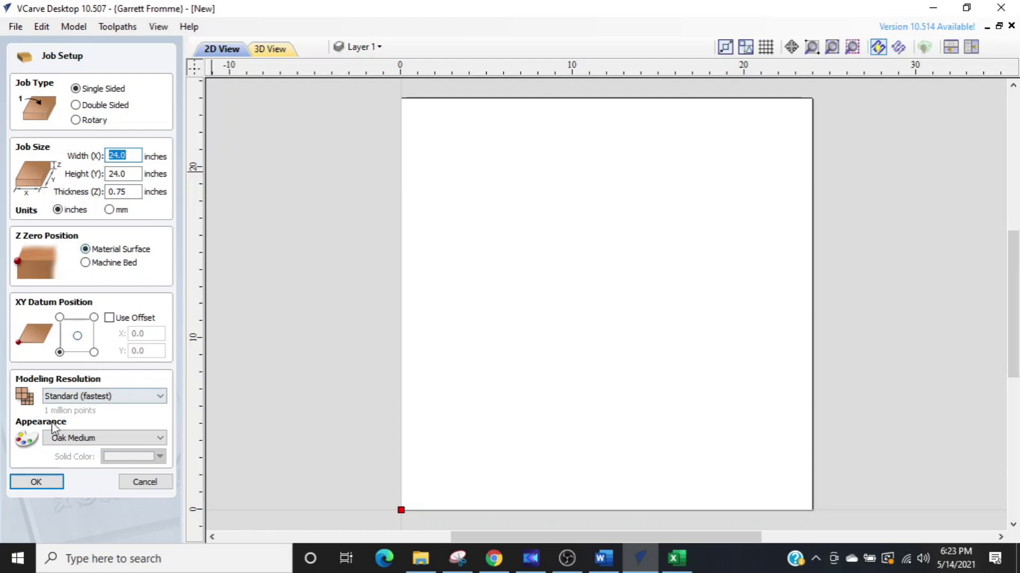
# Create a single-sided 24 by 24 inch job, 0.75 inches thick, zeroed on the material surface, and open the clipart library.
pyautogui.click(47, 486)
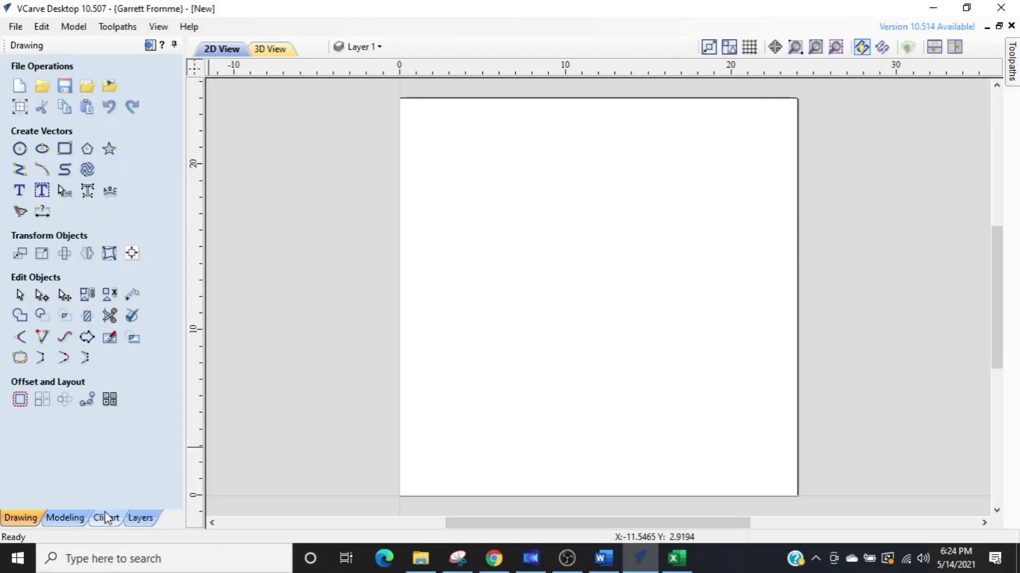
pyautogui.click(150, 495)
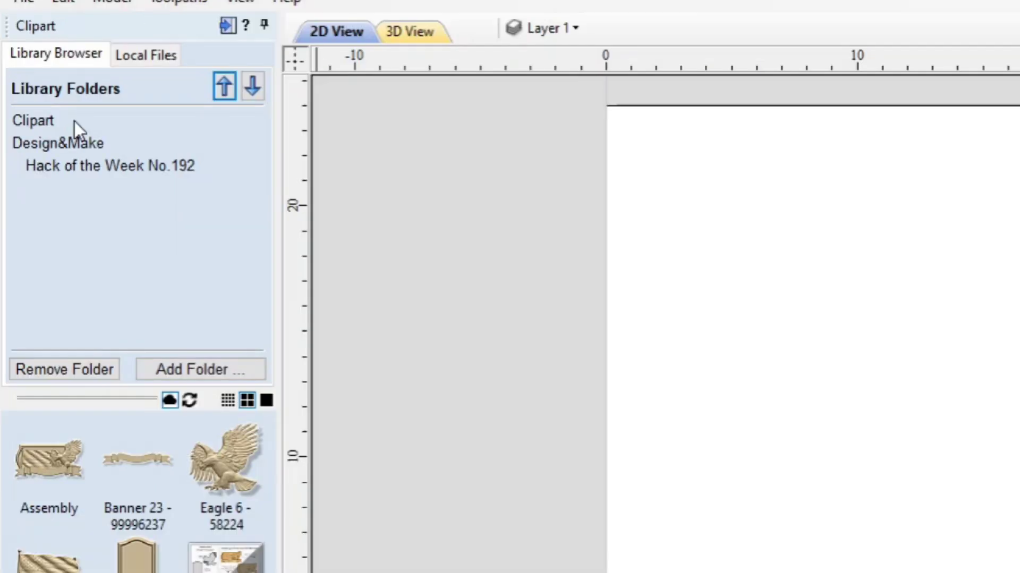
# Expand the Clipart library folder and browse the models it offers.
pyautogui.click(49, 109)
pyautogui.click(84, 145)
pyautogui.moveTo(28, 117)
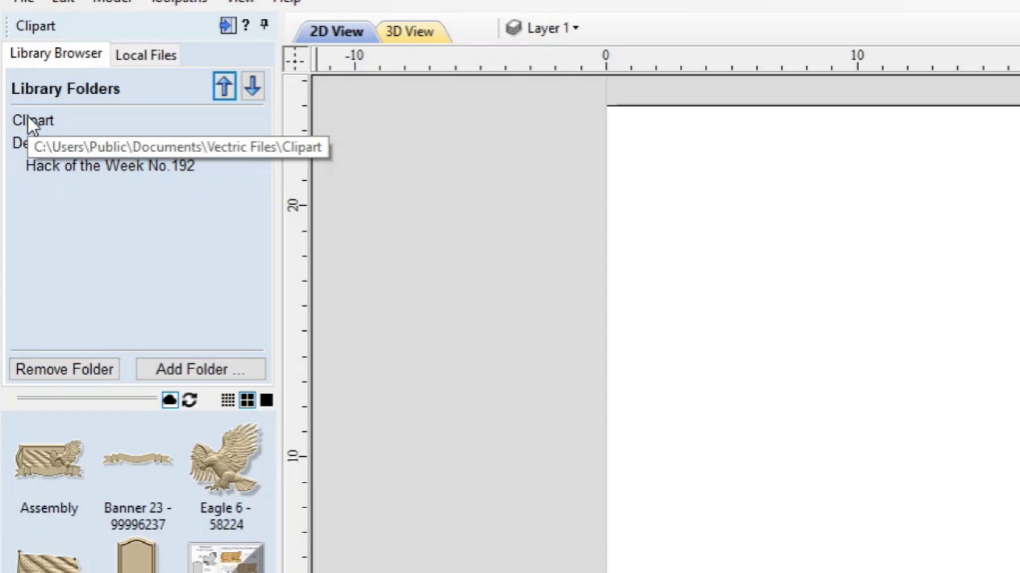
pyautogui.click(27, 117)
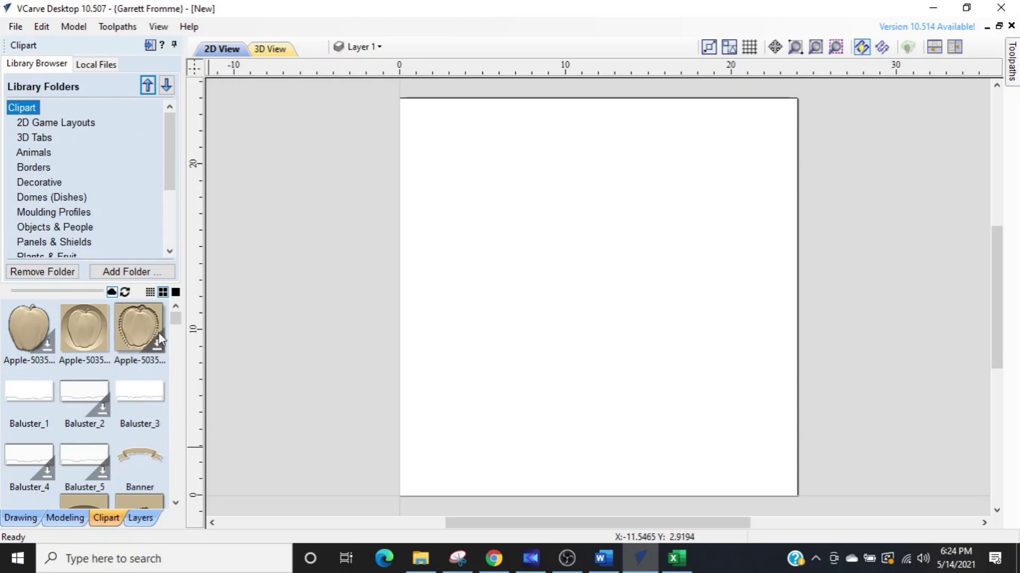
pyautogui.scroll(-1, 175, 327)
pyautogui.moveTo(172, 321); pyautogui.dragTo(173, 340)
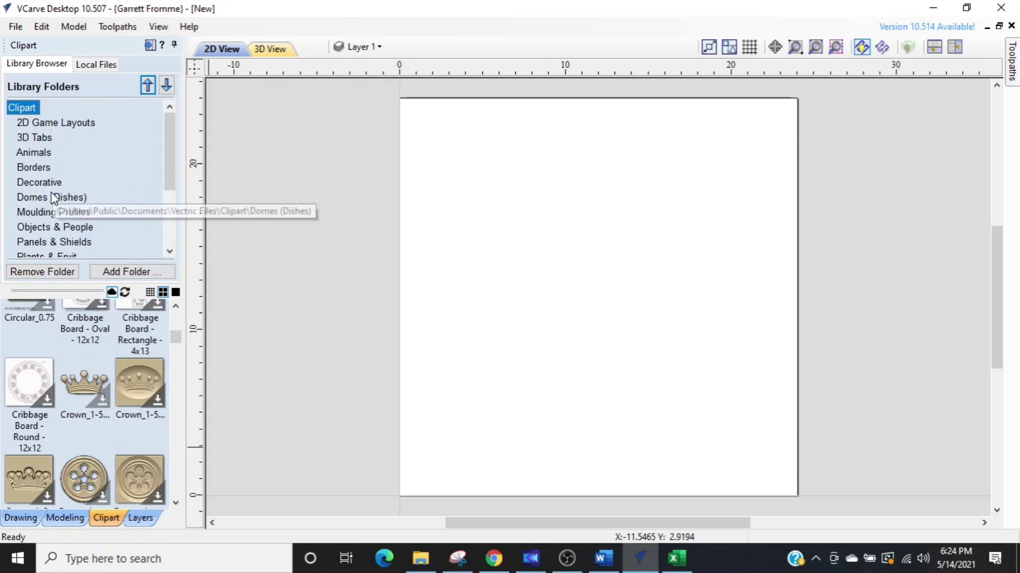
# Look through the models in the Animals and Domes (Dishes) clipart folders.
pyautogui.press('ctrl')
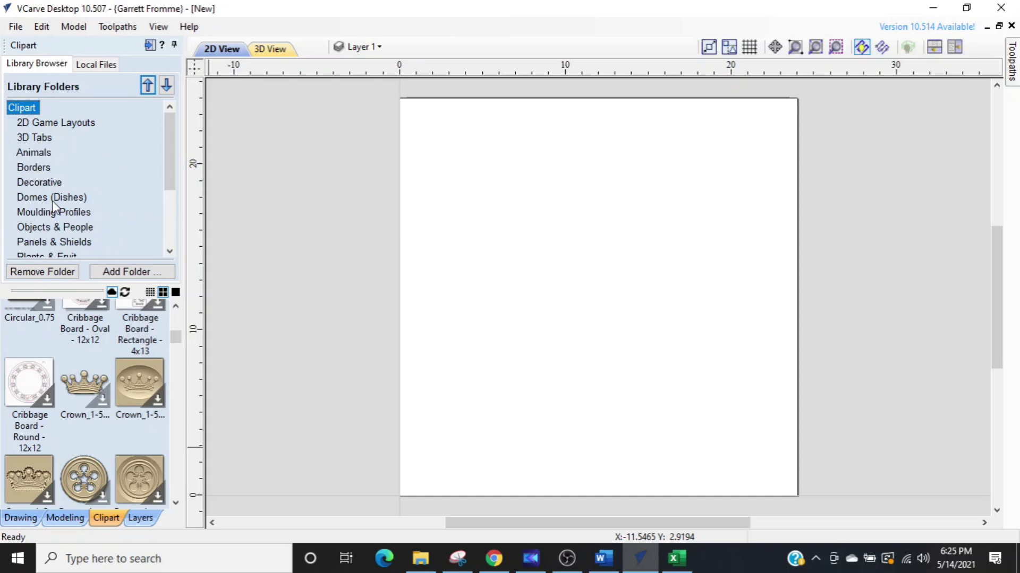
pyautogui.click(46, 153)
pyautogui.scroll(-2, 100, 368)
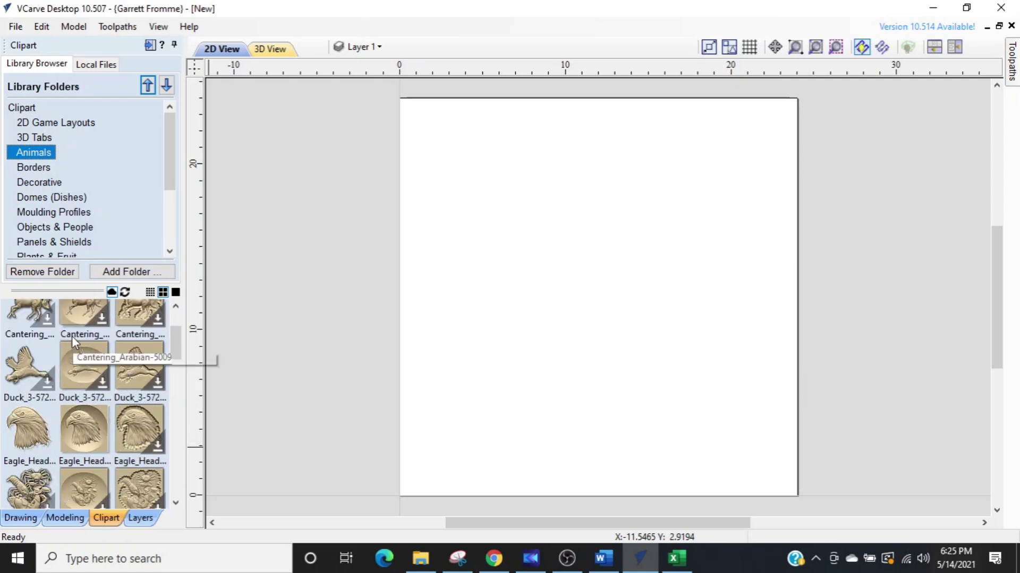
pyautogui.click(78, 198)
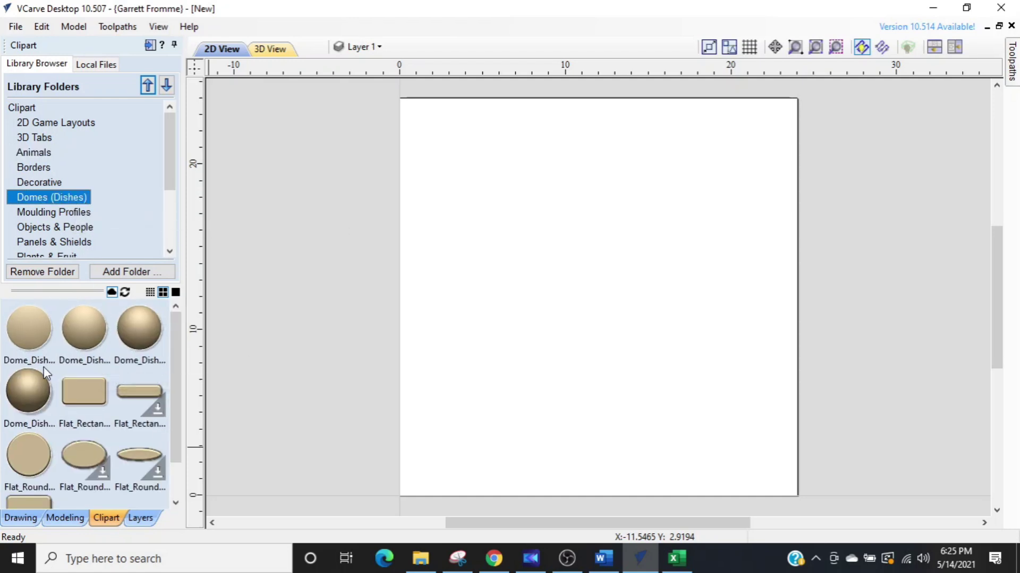
pyautogui.scroll(-1, 139, 427)
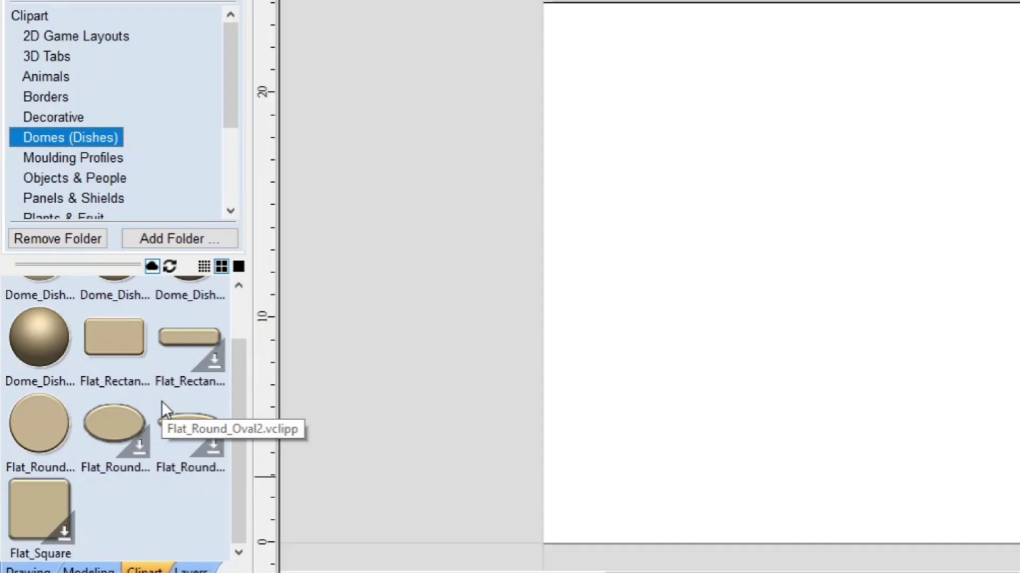
pyautogui.click(138, 463)
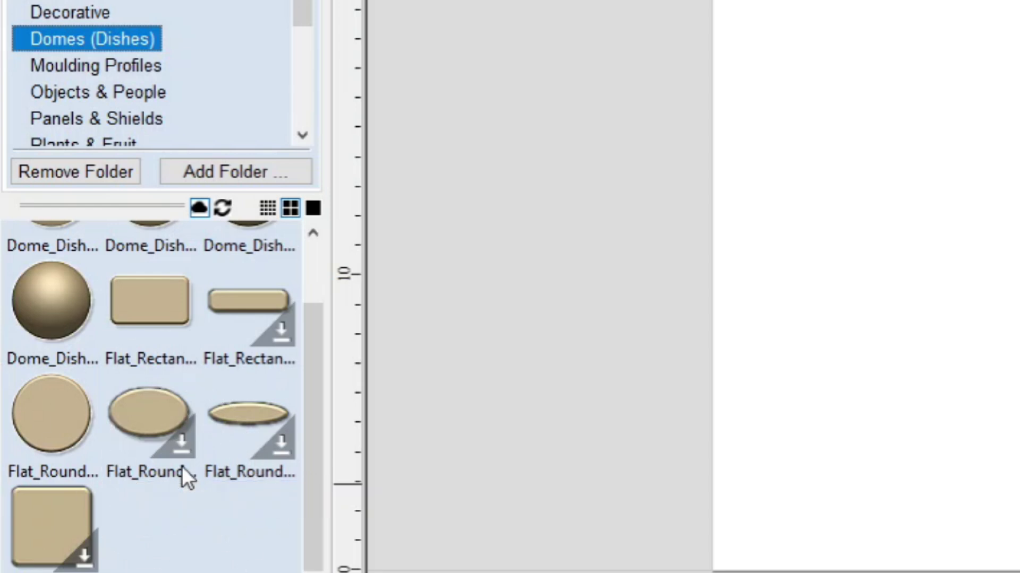
pyautogui.press('ctrl')
pyautogui.press('ctrl')
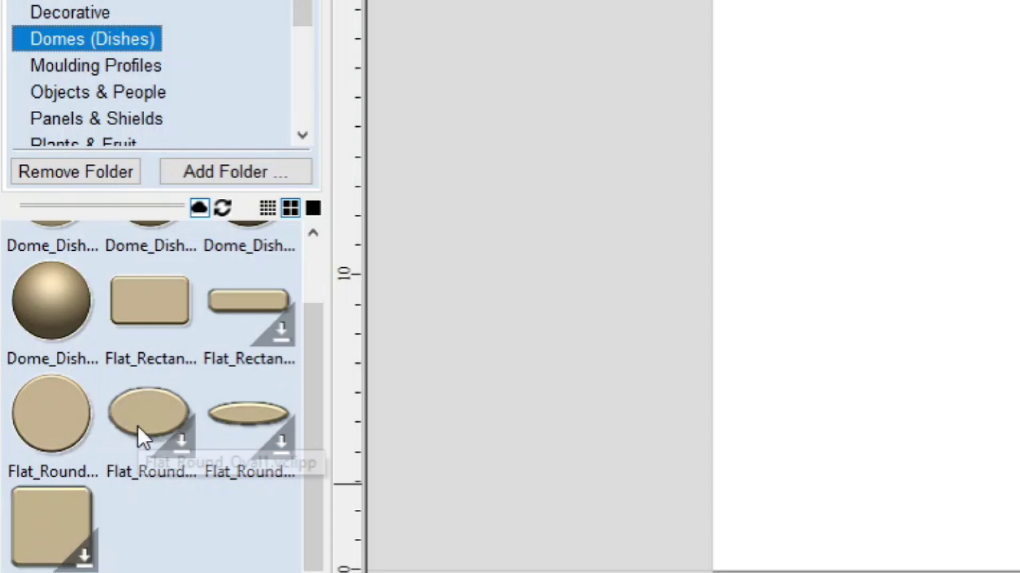
pyautogui.moveTo(142, 418); pyautogui.dragTo(988, 288)
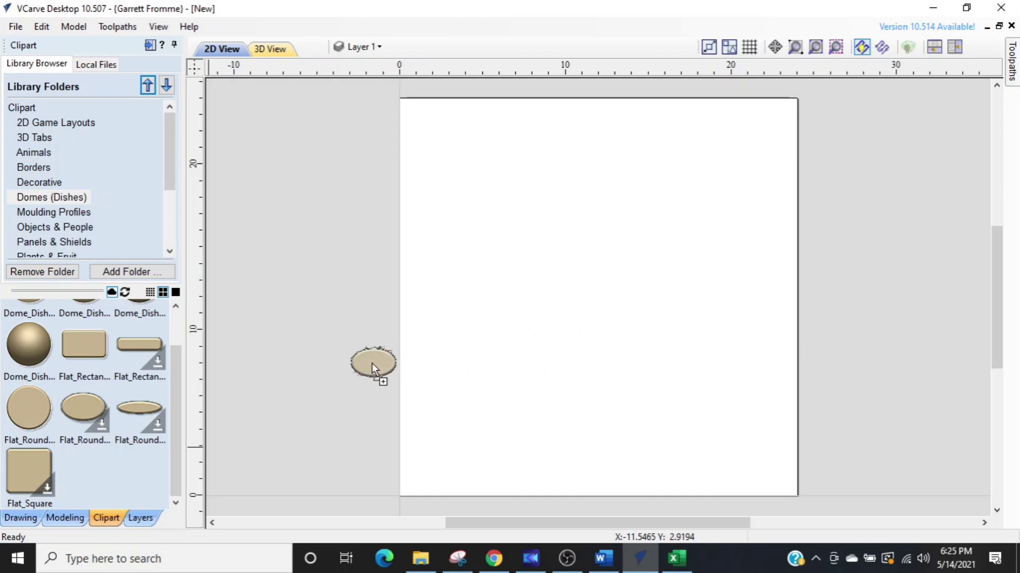
pyautogui.moveTo(225, 406); pyautogui.dragTo(88, 422)
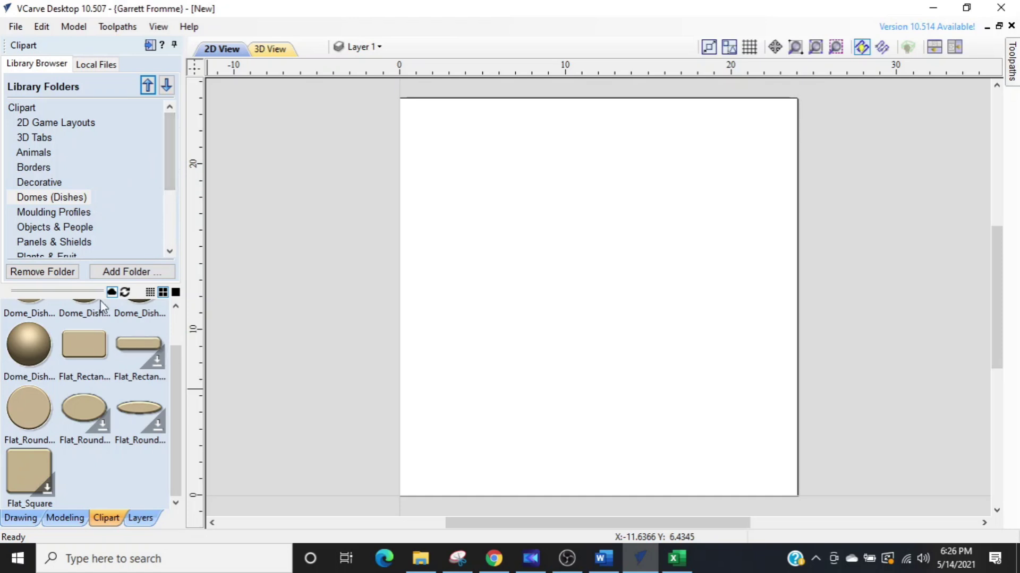
# Show the models in the Borders clipart folder.
pyautogui.click(40, 170)
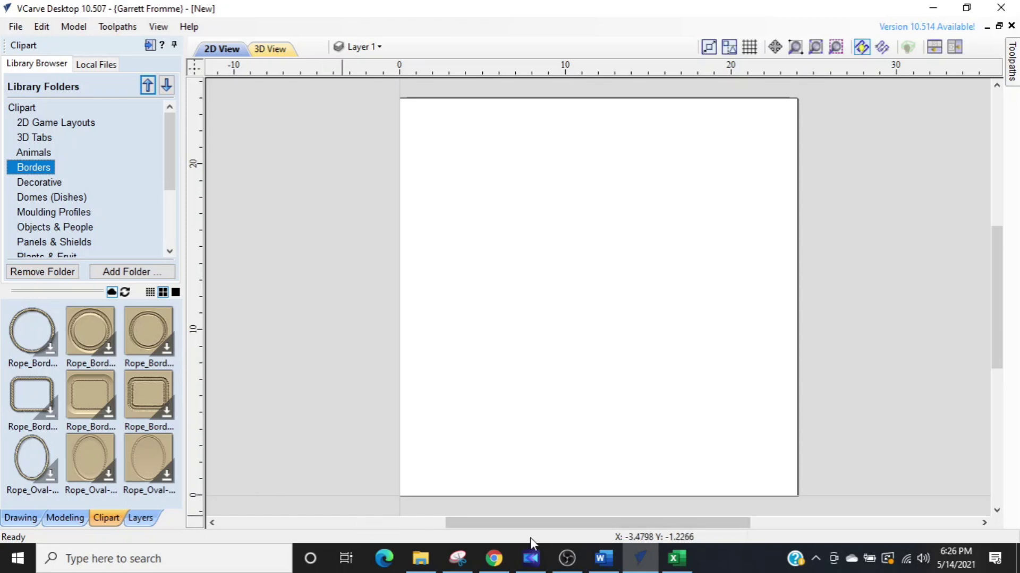
# Switch to Chrome and examine the included models and related projects on the Design & Make page for Hack of the Week No.192.
pyautogui.click(494, 559)
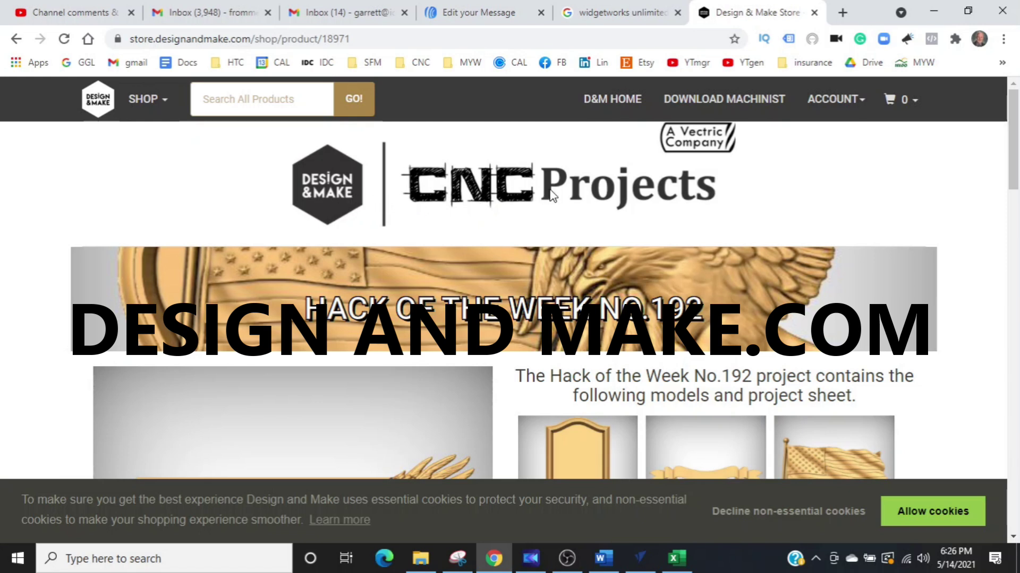
pyautogui.scroll(-7, 558, 211)
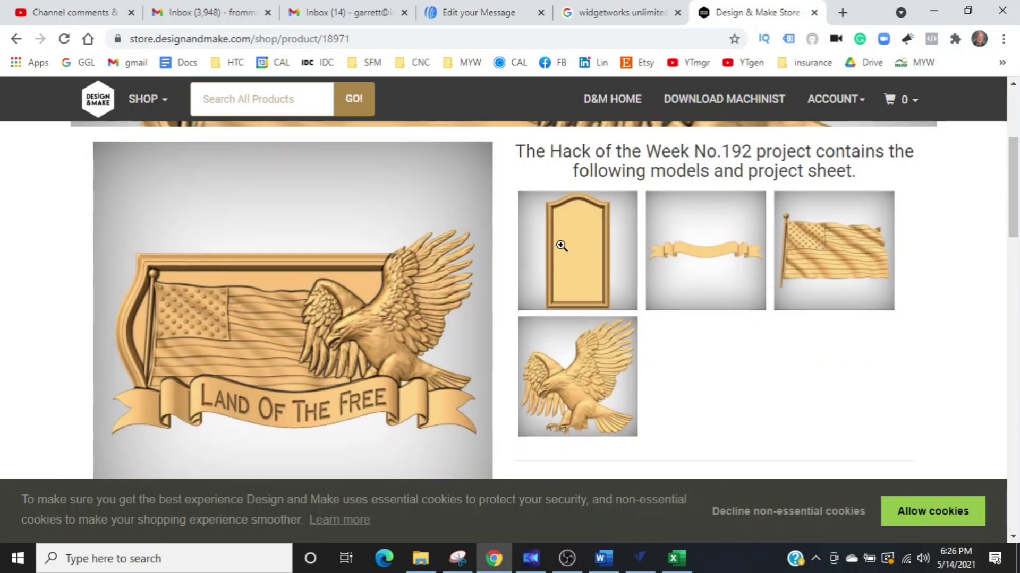
pyautogui.scroll(-15, 561, 246)
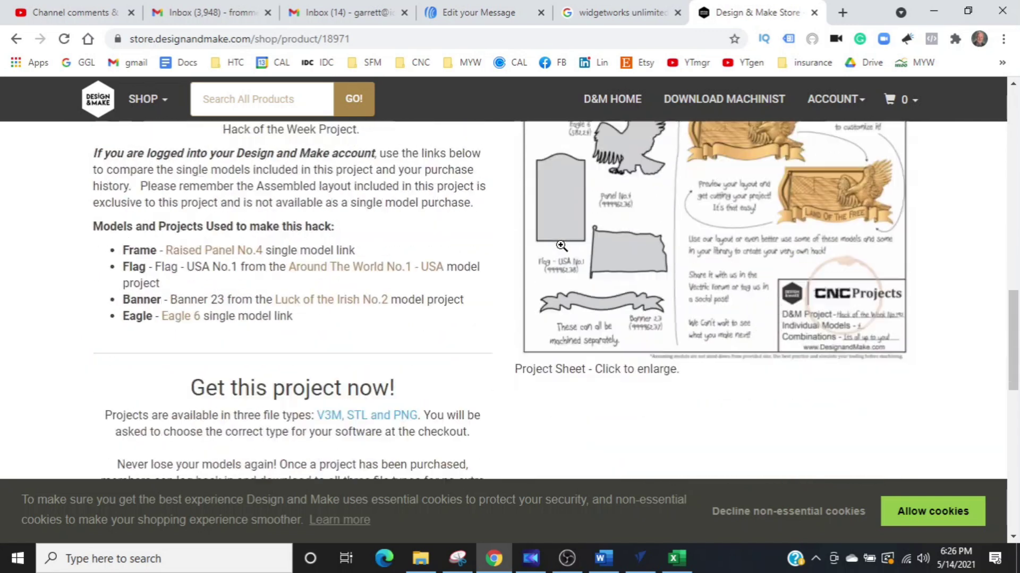
pyautogui.scroll(-5, 561, 245)
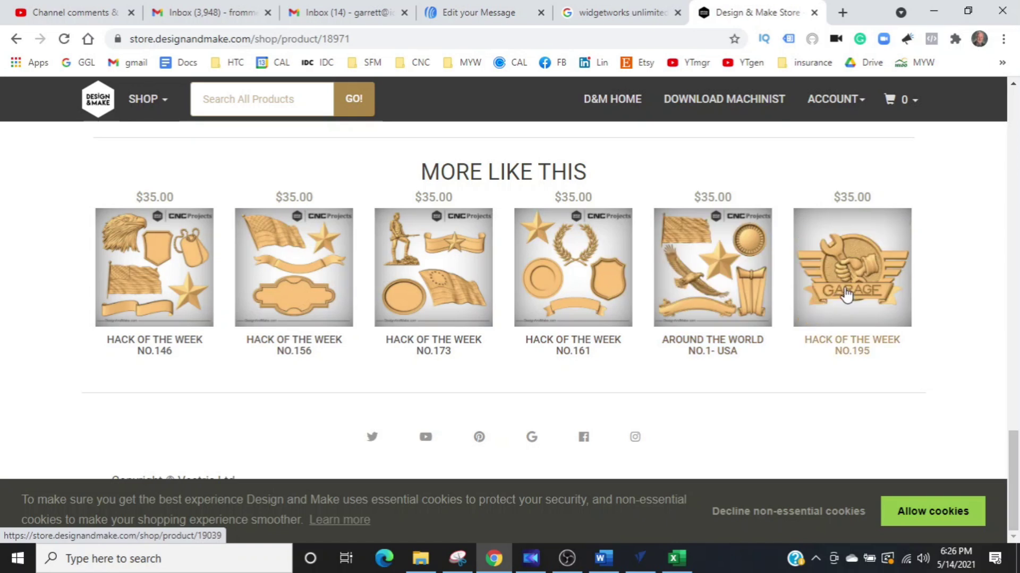
pyautogui.scroll(2, 467, 319)
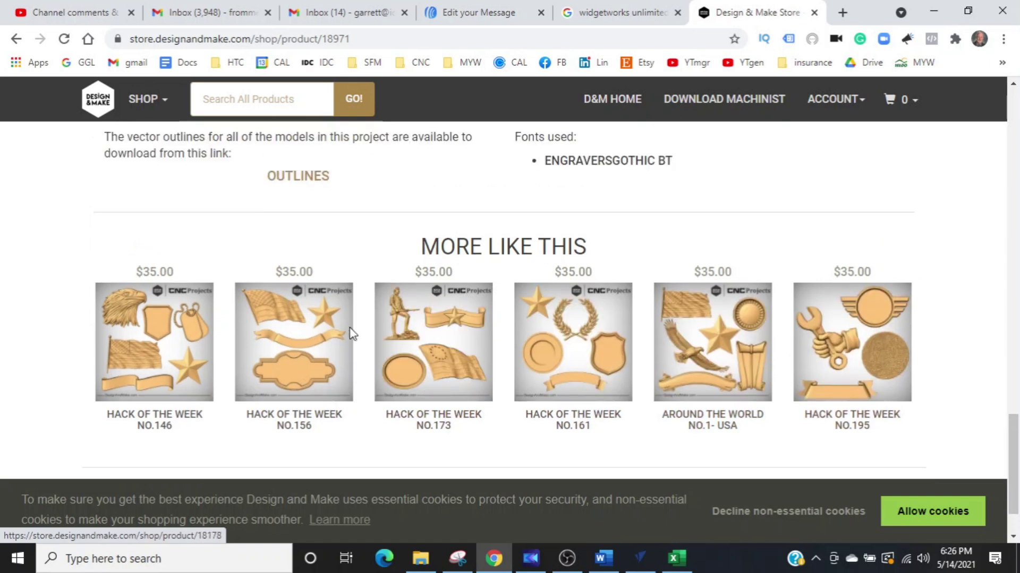
pyautogui.scroll(15, 311, 335)
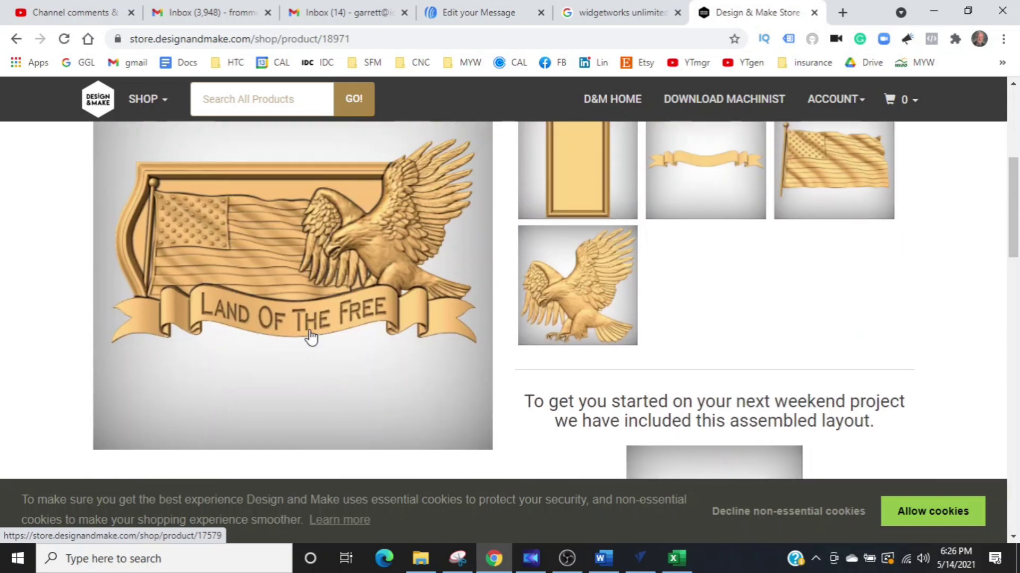
pyautogui.scroll(1, 308, 329)
pyautogui.scroll(1, 380, 319)
pyautogui.scroll(1, 380, 319)
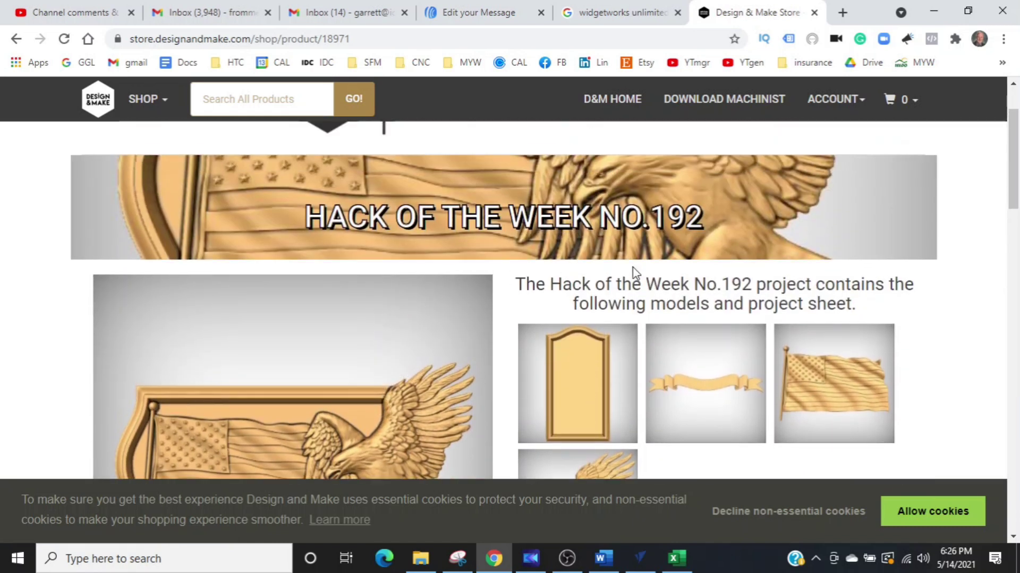
pyautogui.scroll(-2, 632, 298)
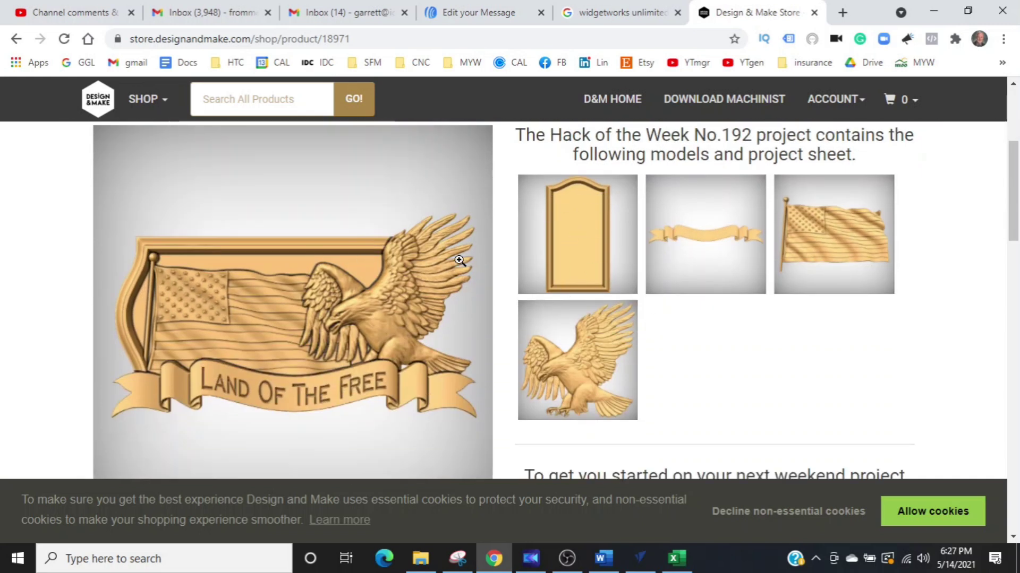
pyautogui.click(720, 232)
pyautogui.press('ctrl')
pyautogui.press('ctrl')
pyautogui.scroll(3, 735, 359)
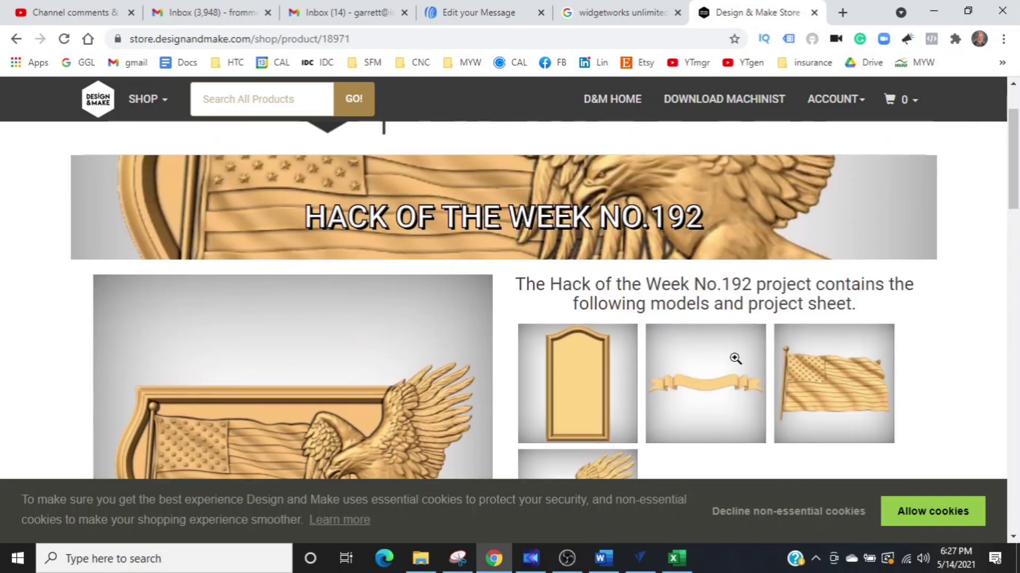
# Examine the Hack of the Week No.192 project's assembled layout, description, available file types and price.
pyautogui.scroll(-7, 735, 359)
pyautogui.scroll(-4, 735, 359)
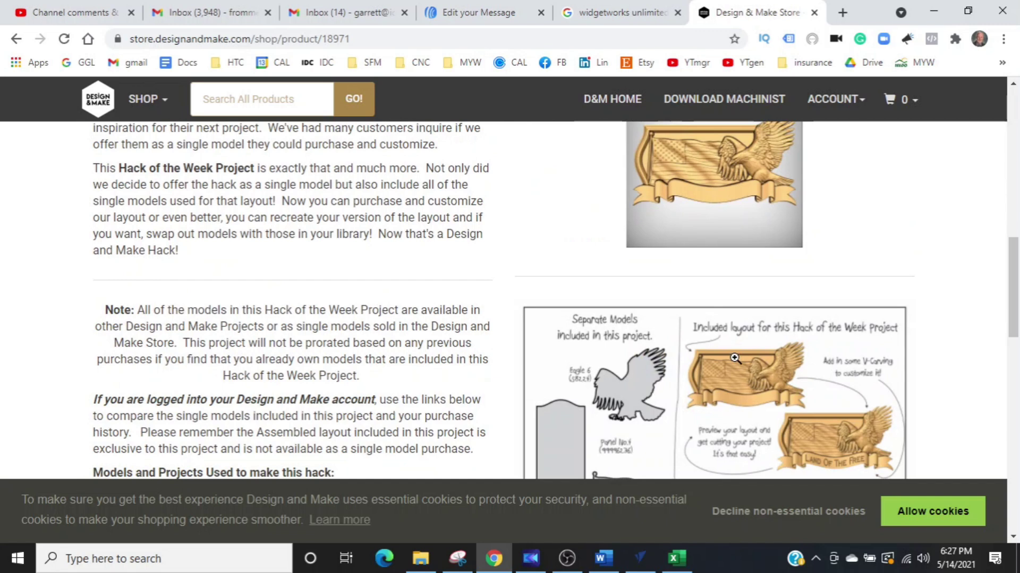
pyautogui.scroll(-7, 432, 347)
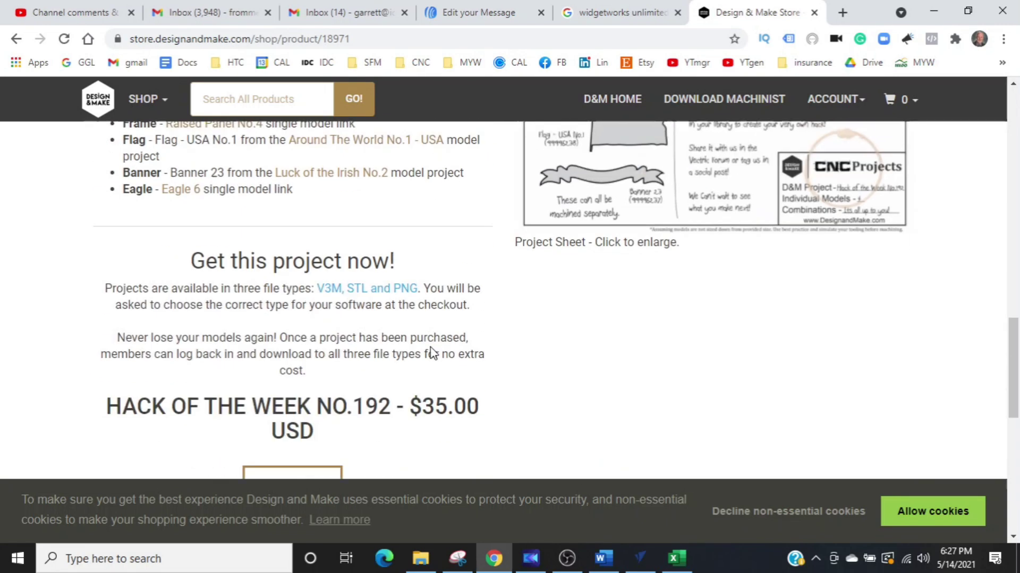
pyautogui.scroll(-3, 431, 352)
pyautogui.click(447, 275)
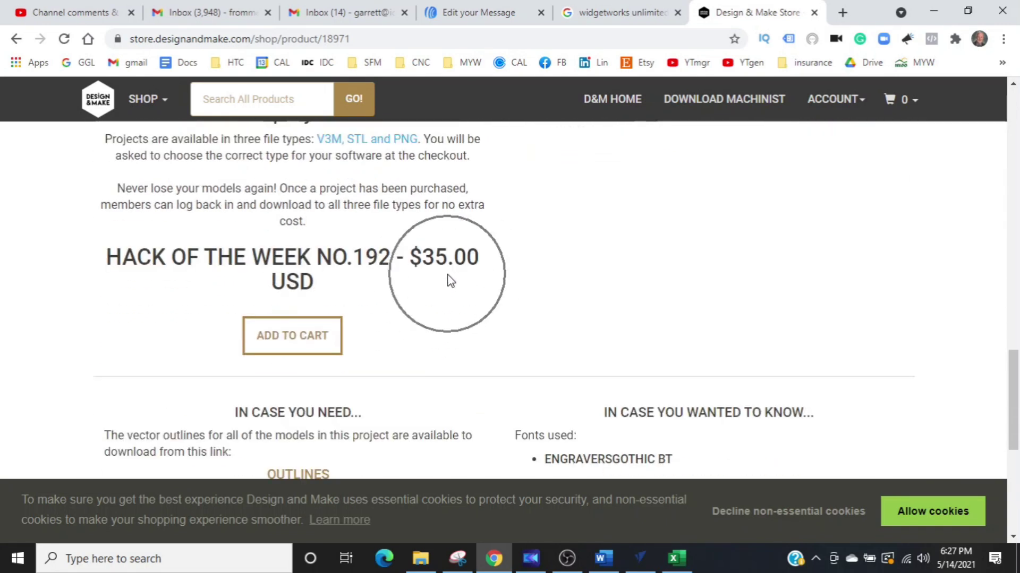
pyautogui.scroll(5, 544, 350)
pyautogui.scroll(12, 586, 366)
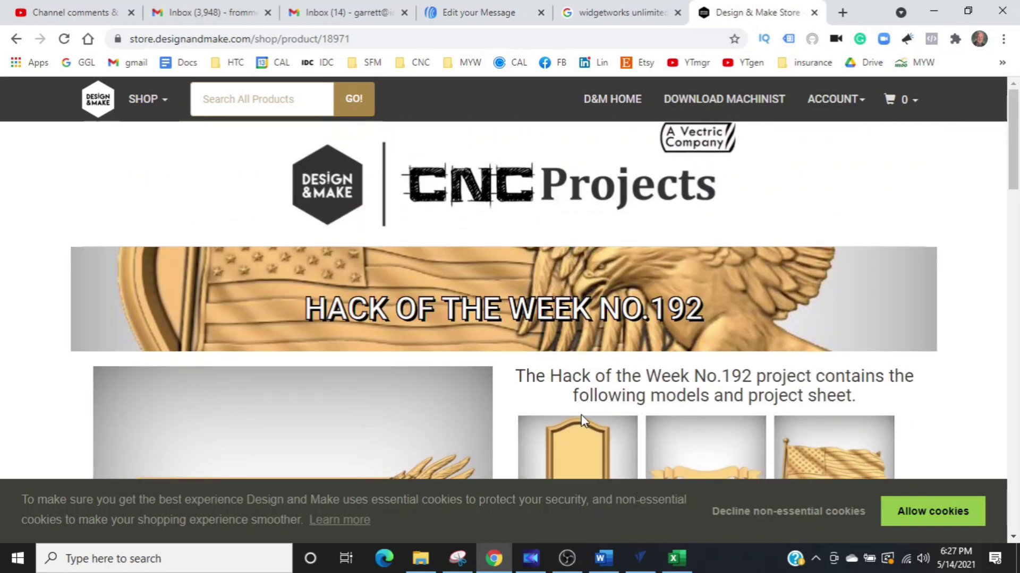
pyautogui.scroll(-3, 592, 428)
pyautogui.scroll(-1, 592, 428)
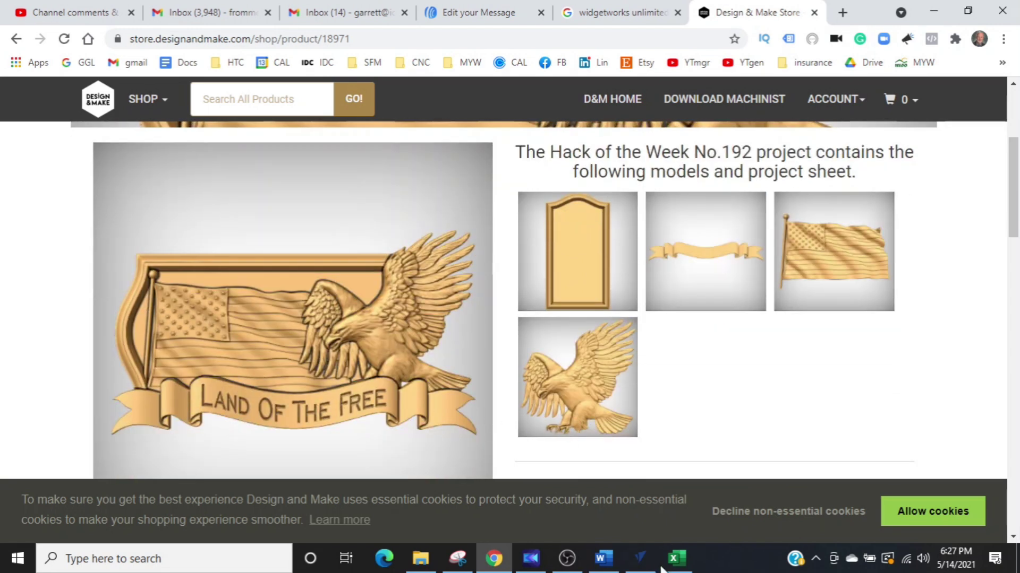
# Switch back to VCarve Desktop and open the Design&Make folder in the clipart library.
pyautogui.click(640, 568)
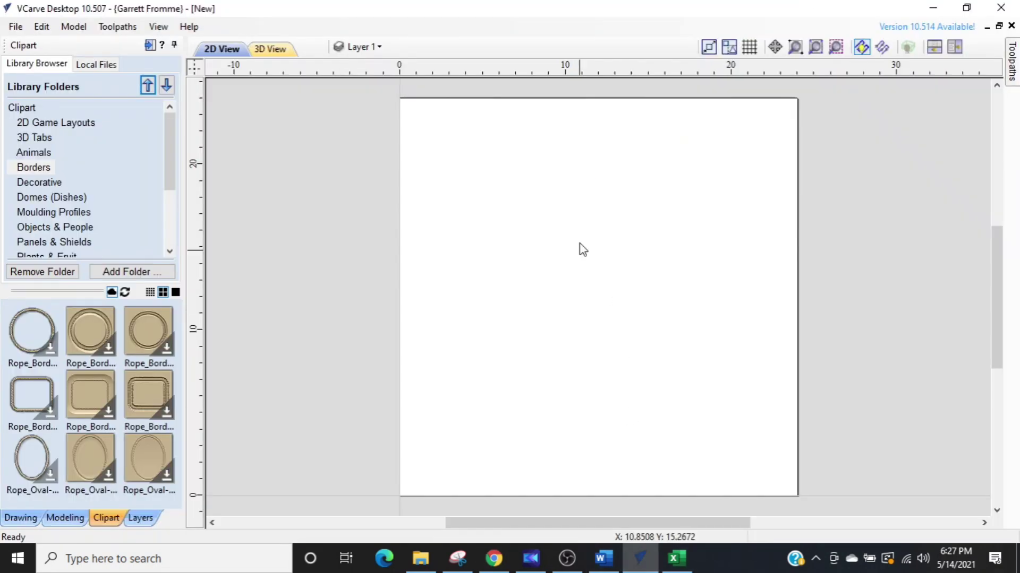
pyautogui.press('ctrl')
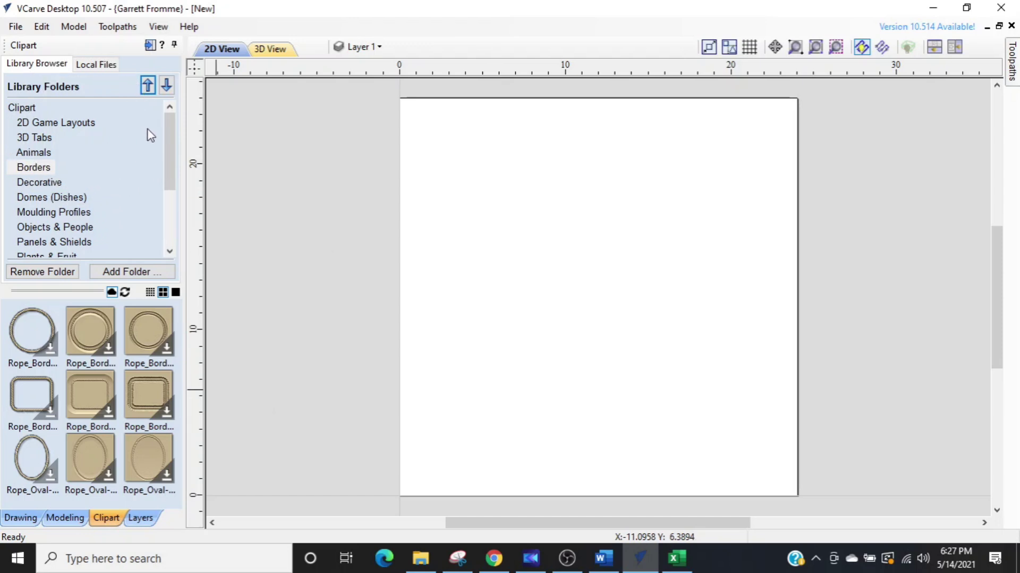
pyautogui.moveTo(174, 141); pyautogui.dragTo(173, 219)
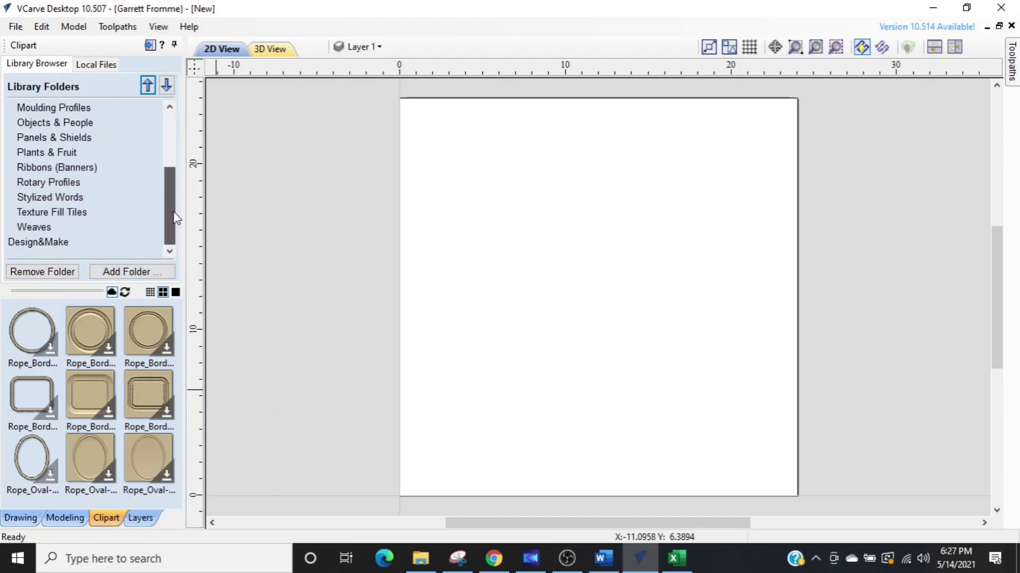
pyautogui.click(46, 245)
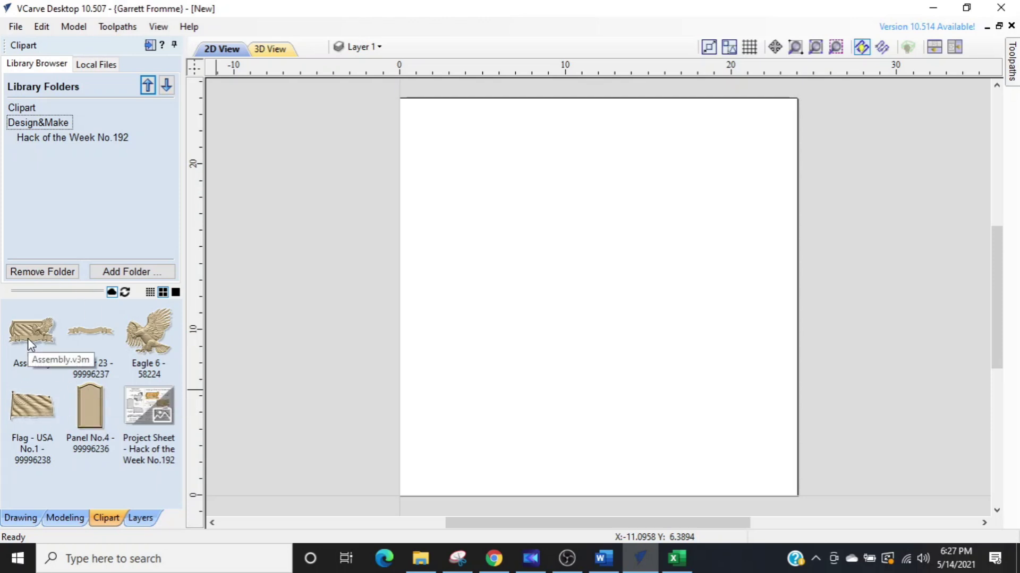
# Place the Assembly eagle-and-flag model on the job and enlarge it proportionally to roughly three times its inserted size.
pyautogui.moveTo(28, 339); pyautogui.dragTo(521, 292)
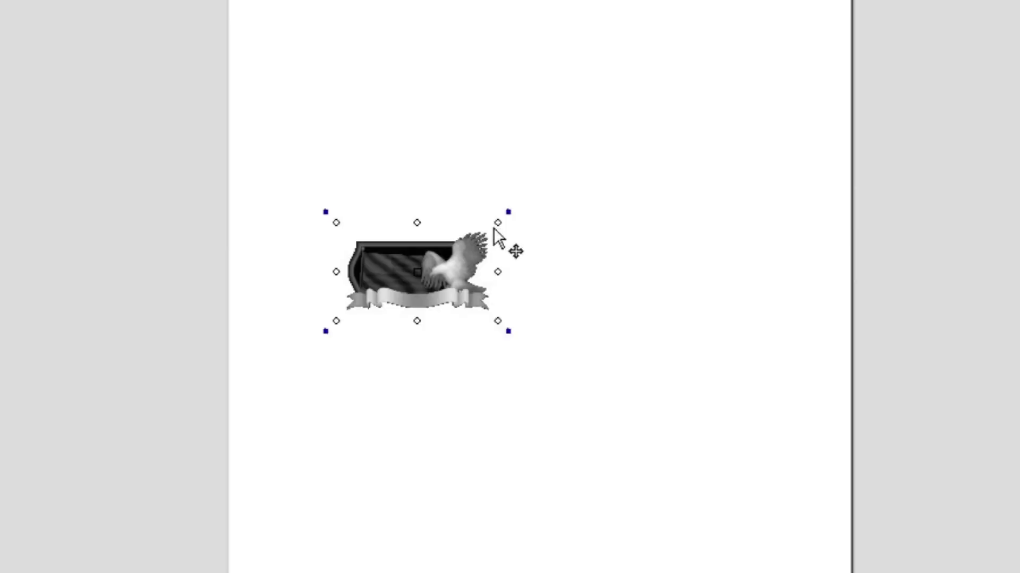
pyautogui.moveTo(496, 218); pyautogui.dragTo(926, 47)
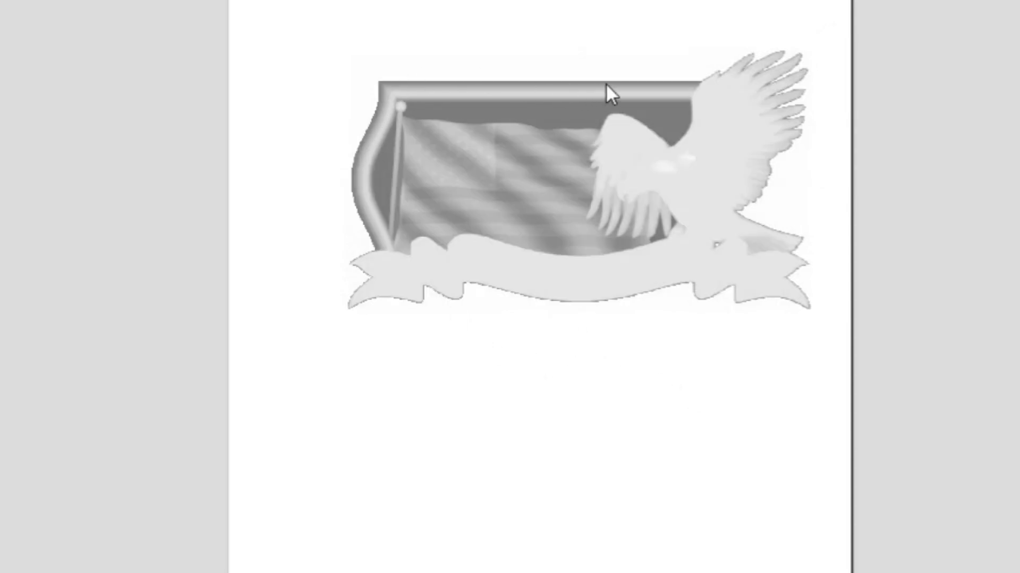
# Examine the enlarged Assembly model alongside the separate banner, eagle, flag and panel components in the Hack of the Week No.192 folder.
pyautogui.click(443, 155)
pyautogui.click(664, 178)
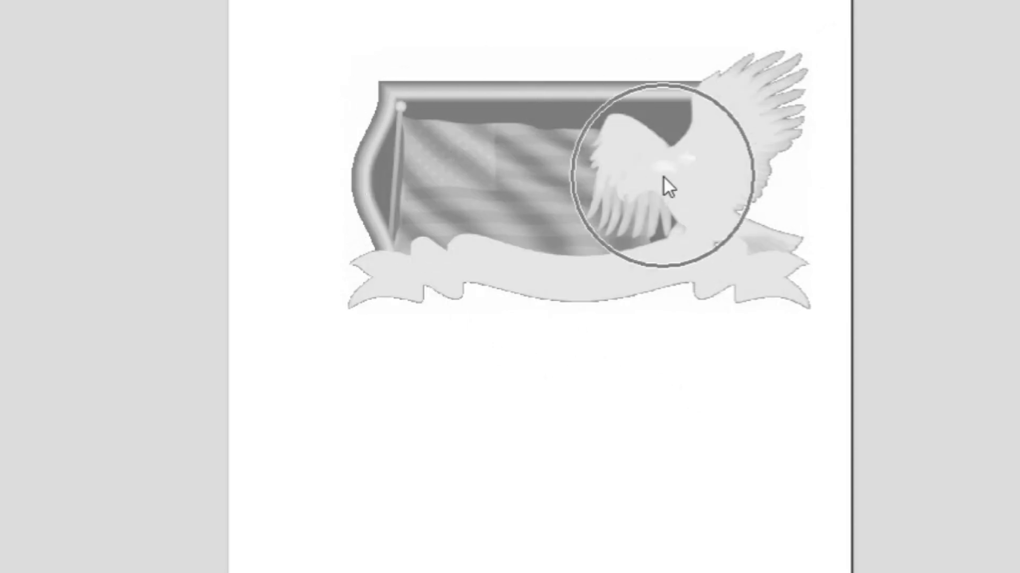
pyautogui.click(606, 270)
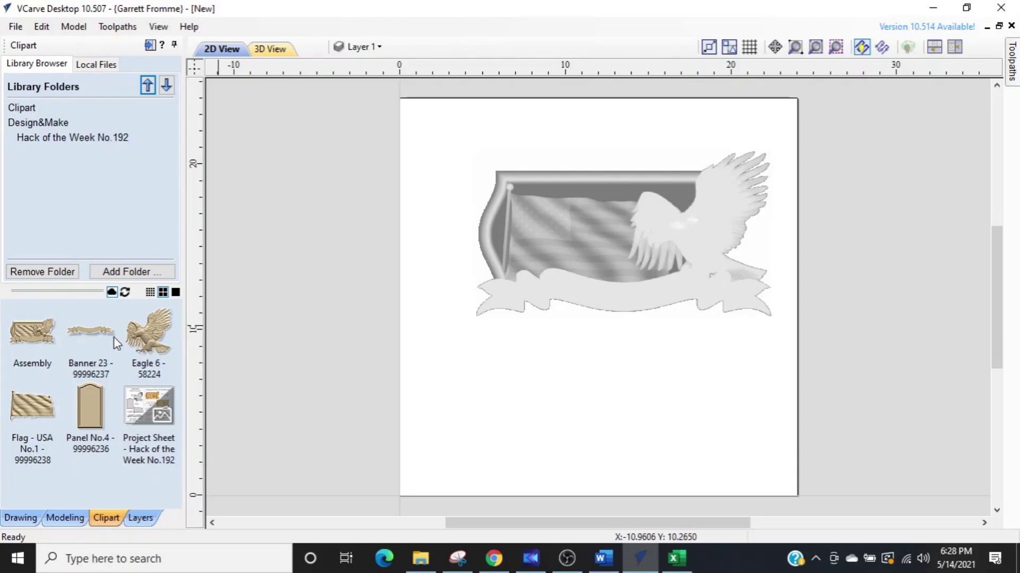
pyautogui.click(98, 340)
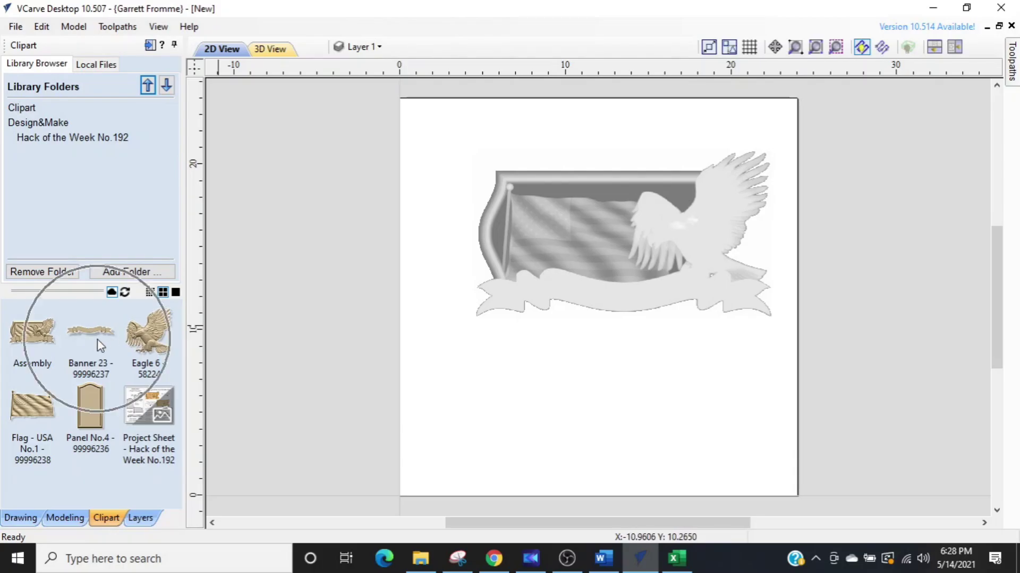
pyautogui.click(140, 339)
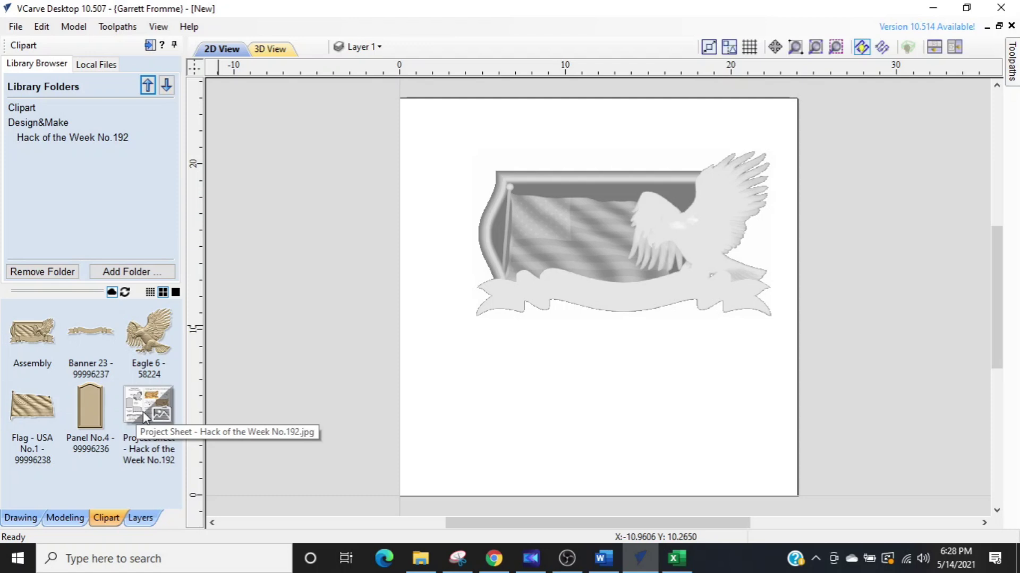
pyautogui.click(602, 242)
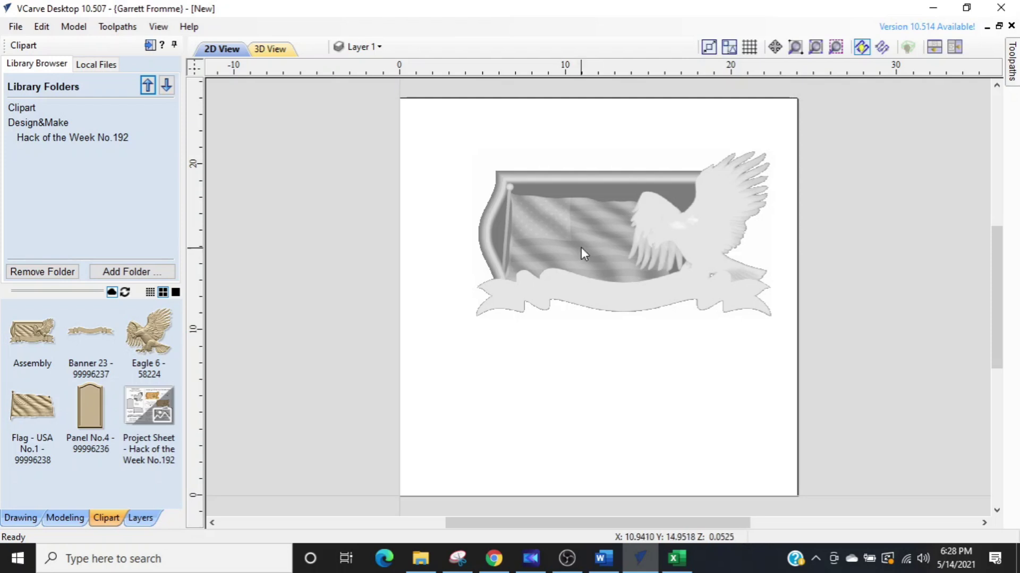
pyautogui.click(581, 246)
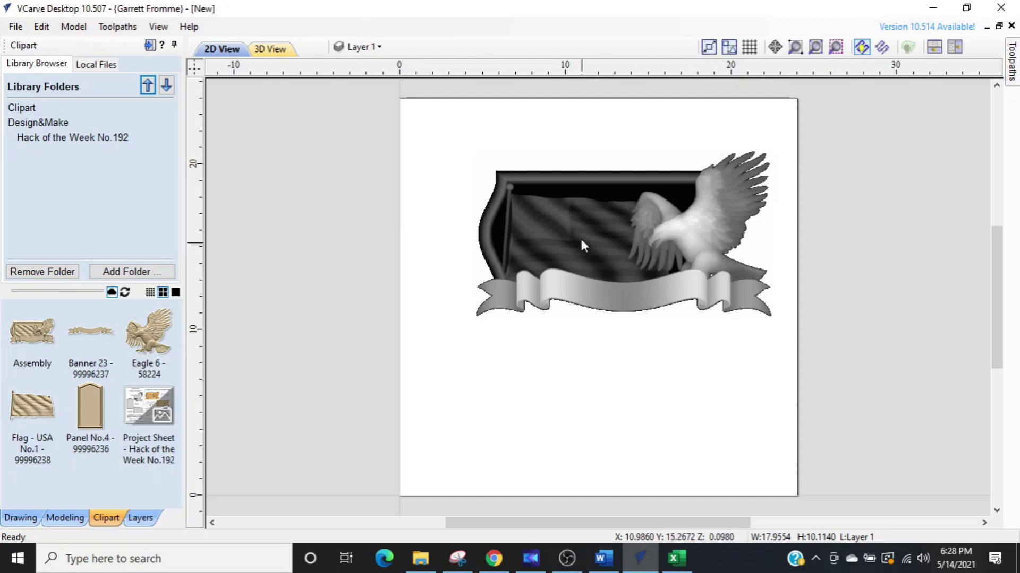
pyautogui.click(583, 330)
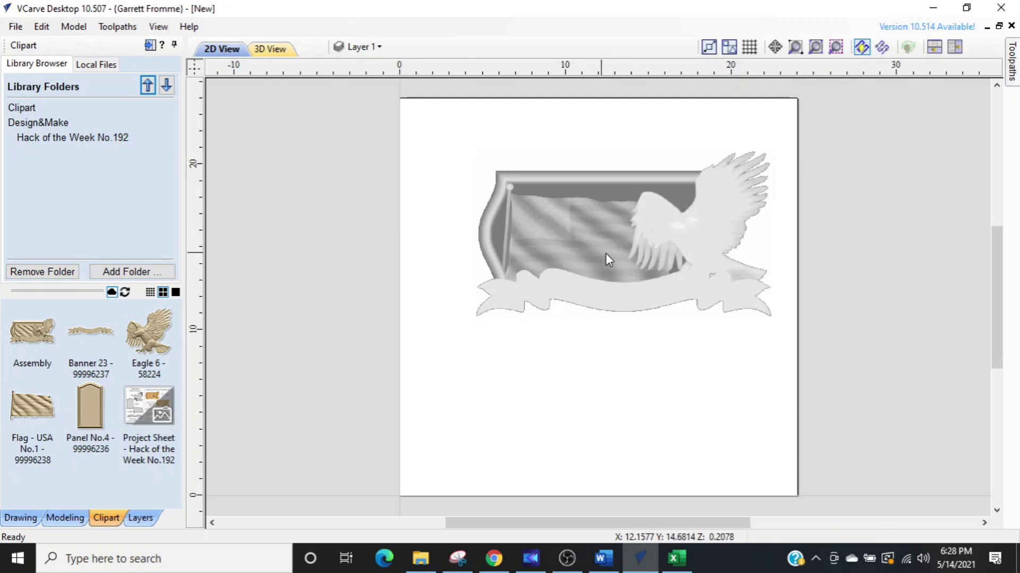
# Delete the enlarged Assembly eagle-and-flag model from the job.
pyautogui.click(651, 254)
pyautogui.press('Delete')
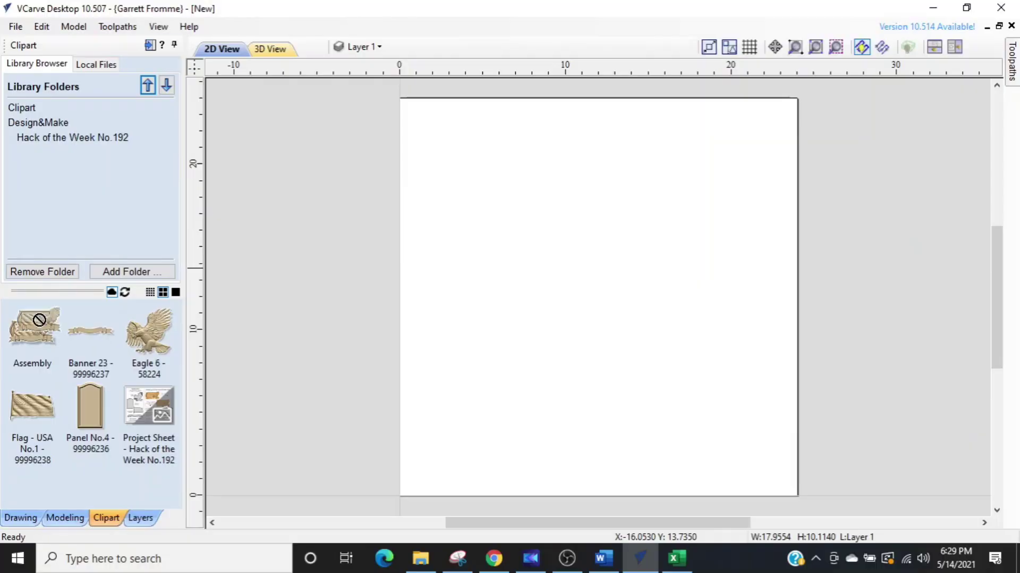
# Try placing the Assembly model again and enlarging it proportionally to about 19.6 by 11.0, and remove it from the job.
pyautogui.moveTo(40, 320); pyautogui.dragTo(609, 265)
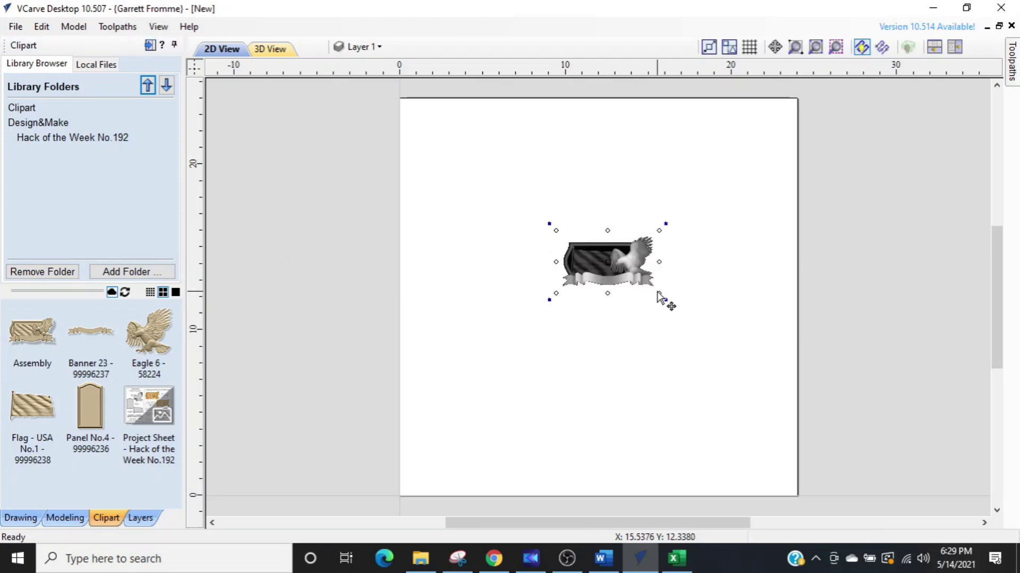
pyautogui.moveTo(733, 343); pyautogui.dragTo(898, 427)
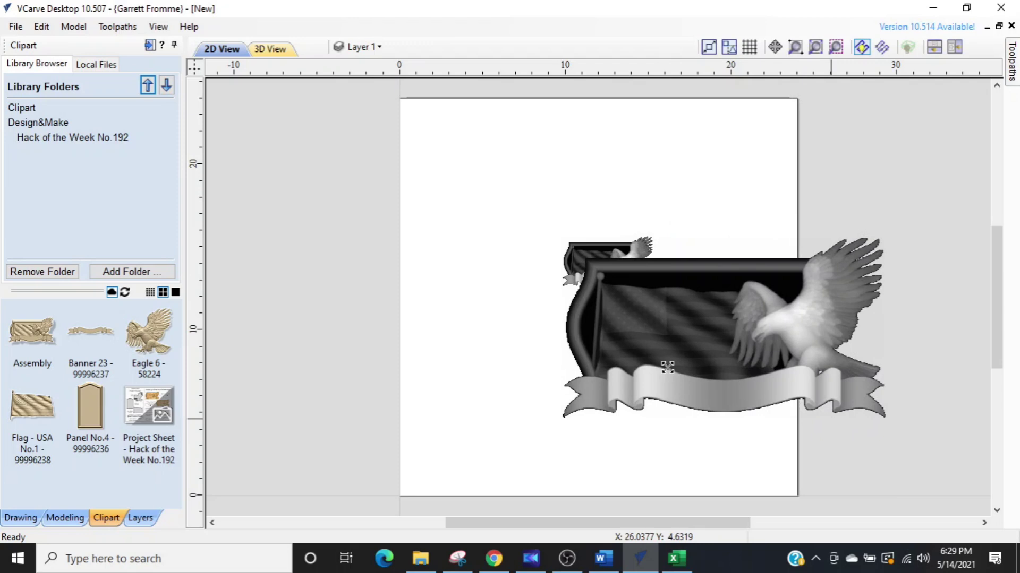
pyautogui.click(467, 345)
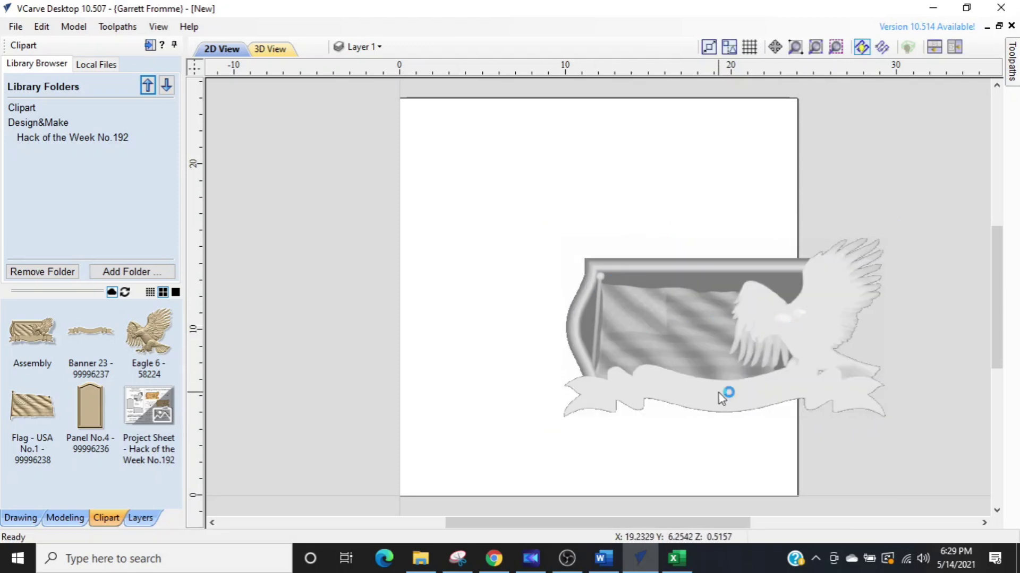
pyautogui.click(681, 319)
pyautogui.press('Delete')
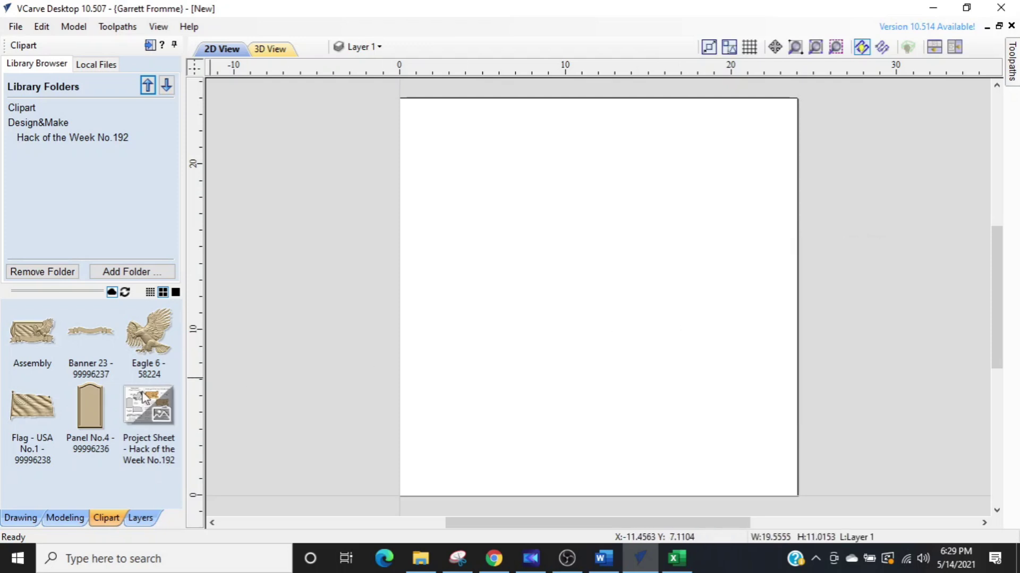
# Place the Panel No.4, Flag - USA No.1, Eagle 6 and Banner 23 clipart models separately on the job.
pyautogui.moveTo(101, 403); pyautogui.dragTo(594, 301)
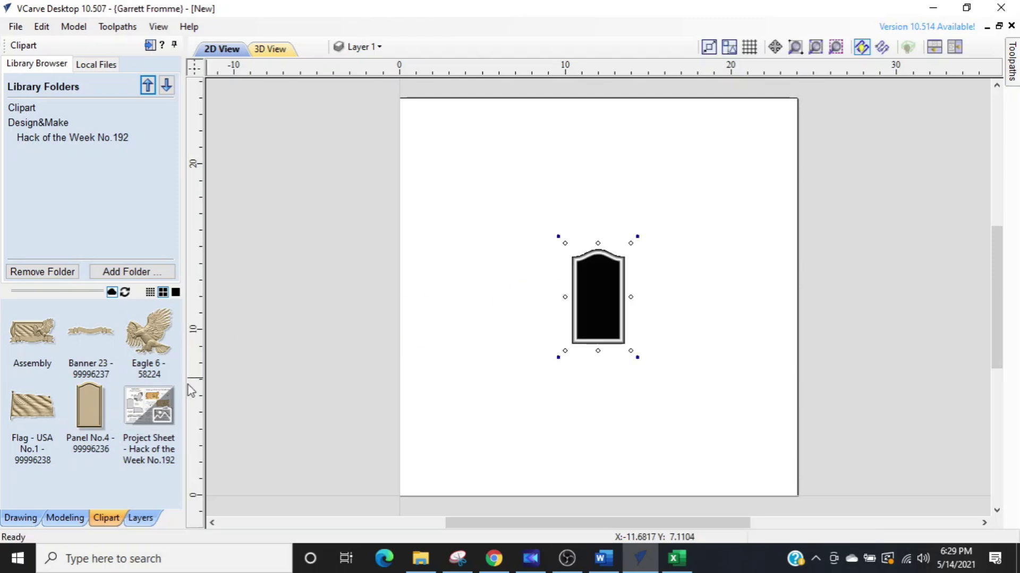
pyautogui.moveTo(42, 406); pyautogui.dragTo(575, 307)
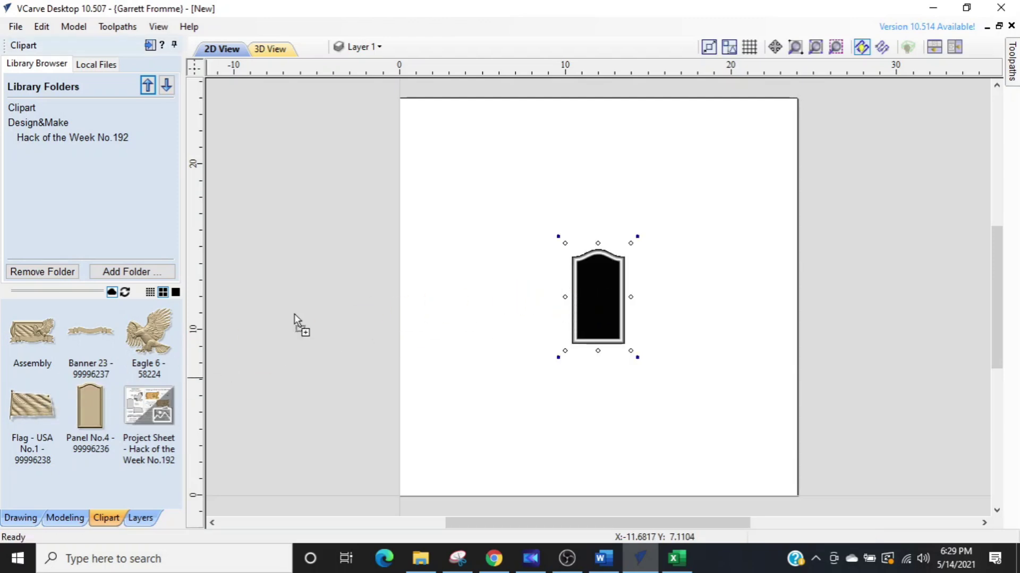
pyautogui.moveTo(149, 331); pyautogui.dragTo(512, 298)
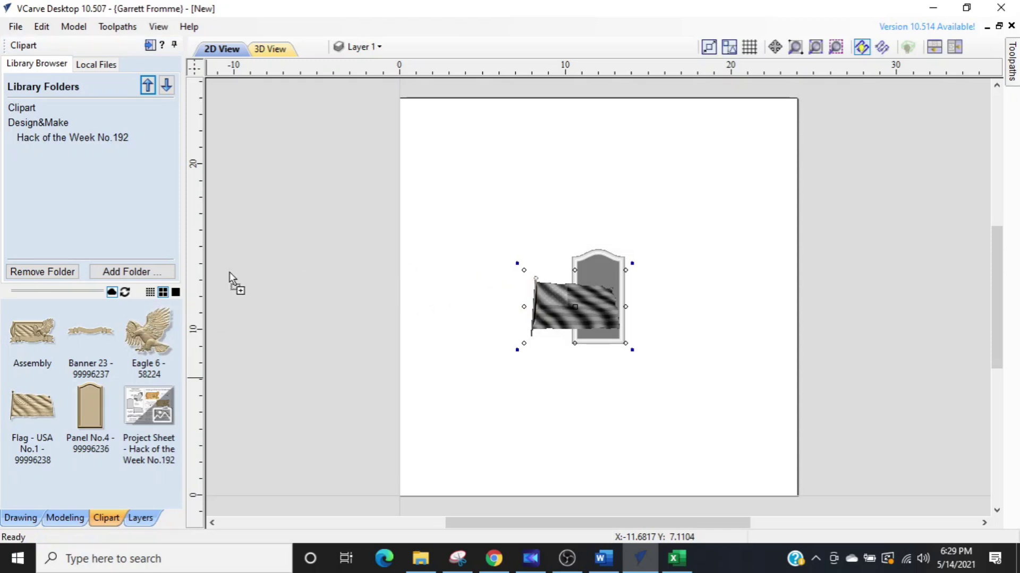
pyautogui.moveTo(98, 332); pyautogui.dragTo(531, 215)
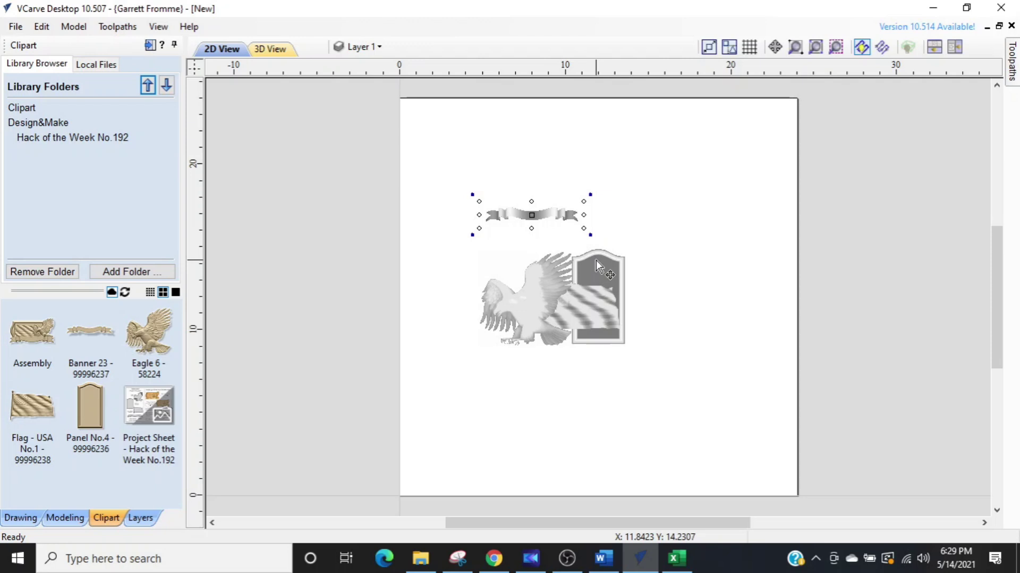
# Replace the placed panel with a new Panel No.4 and enlarge it proportionally to roughly three times its inserted size.
pyautogui.click(740, 254)
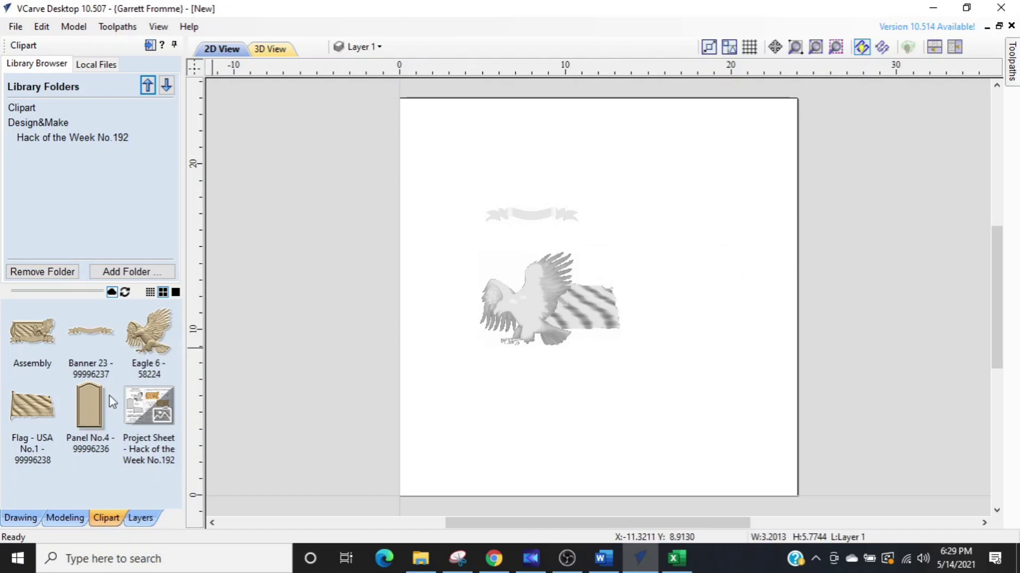
pyautogui.moveTo(99, 398); pyautogui.dragTo(432, 303)
pyautogui.moveTo(569, 288); pyautogui.dragTo(568, 290)
pyautogui.moveTo(602, 236); pyautogui.dragTo(744, 153)
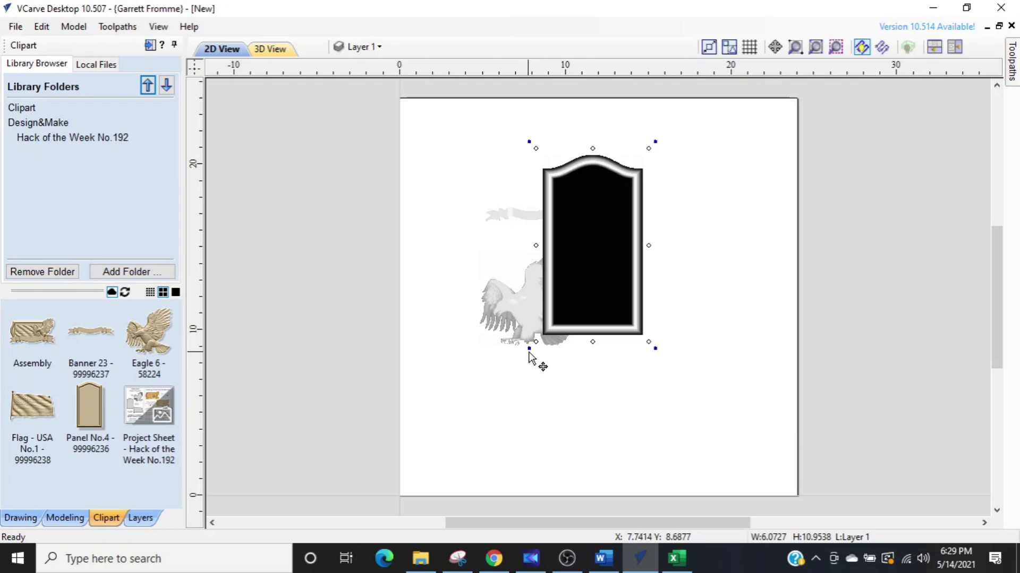
pyautogui.moveTo(535, 343); pyautogui.dragTo(489, 372)
pyautogui.click(729, 291)
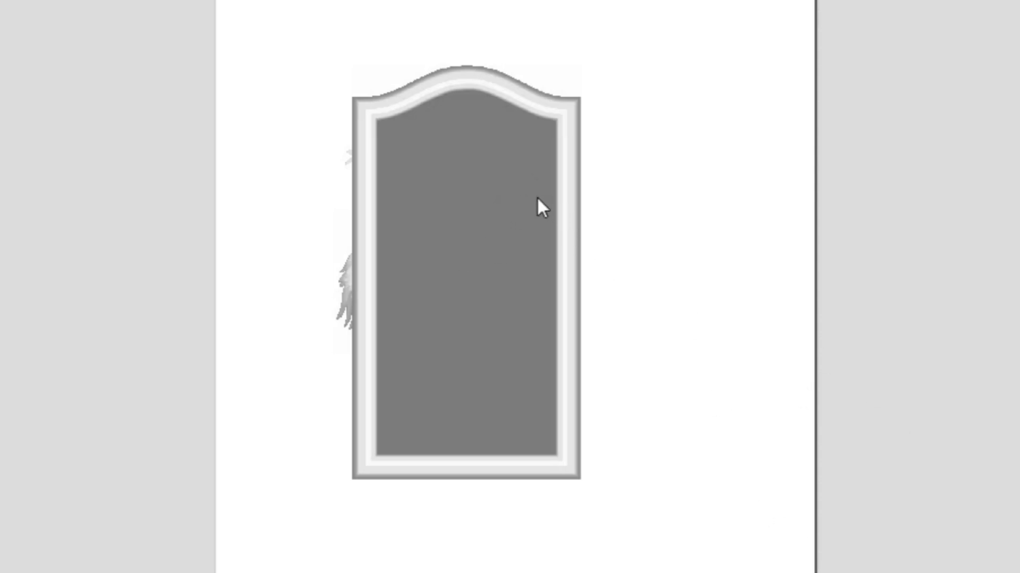
# Move the enlarged panel to the back, behind the banner, eagle and flag.
pyautogui.hotkey('ctrl', 'z')
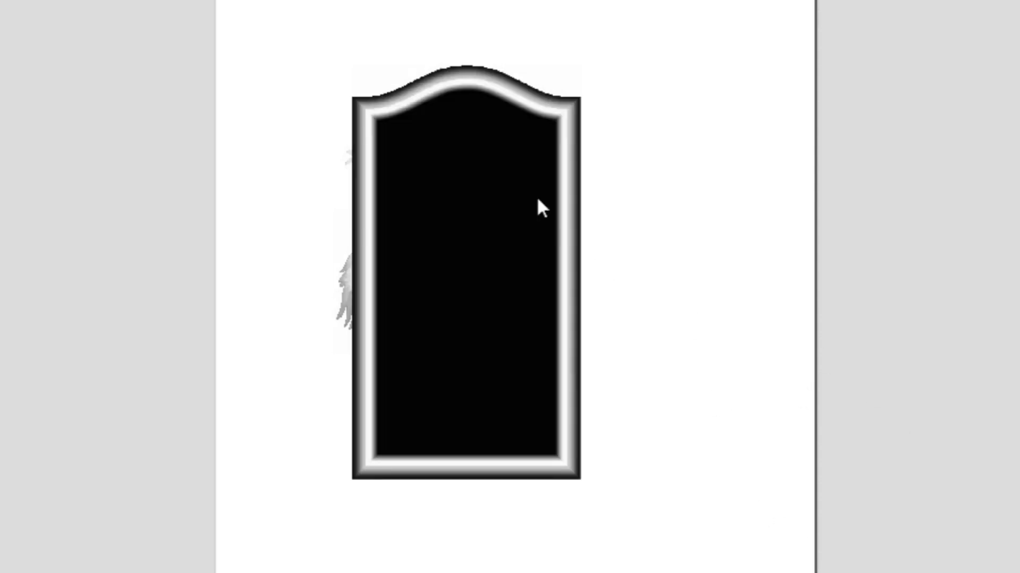
pyautogui.rightClick(537, 200)
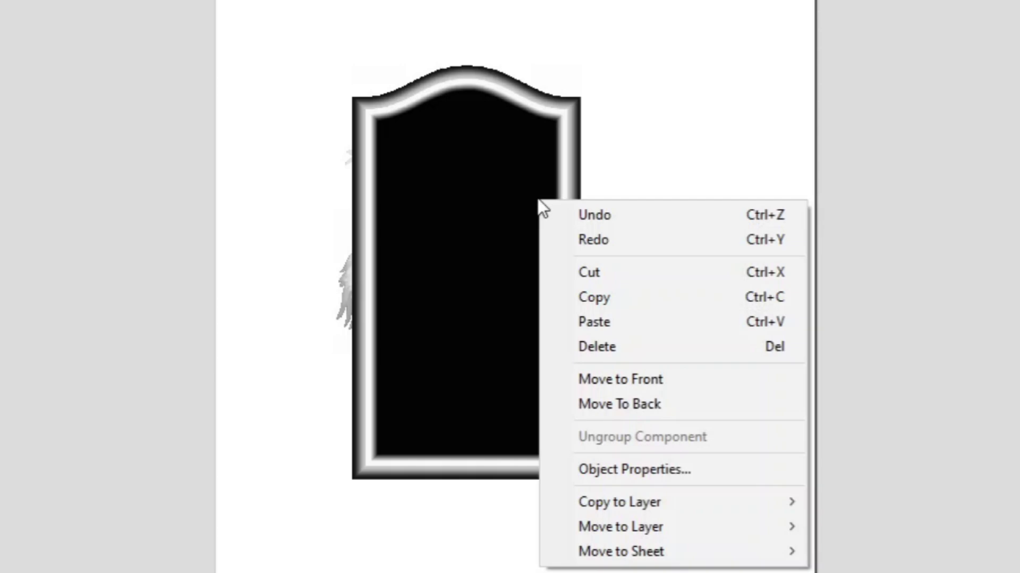
pyautogui.click(643, 405)
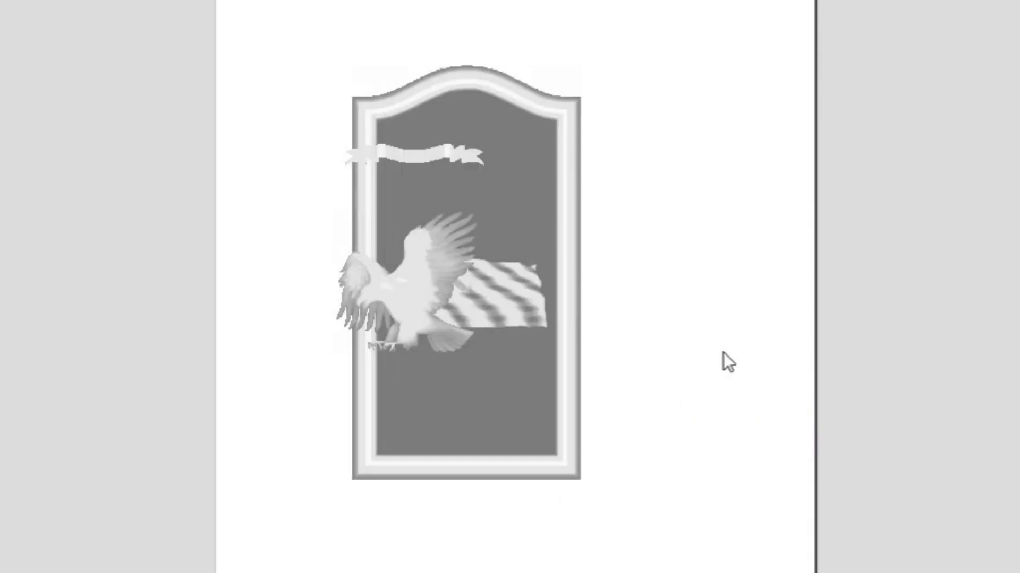
# Move the banner down so that it overlaps the eagle and the flag.
pyautogui.keyDown('ctrl'); pyautogui.scroll(2, 447, 290); pyautogui.keyUp('ctrl')
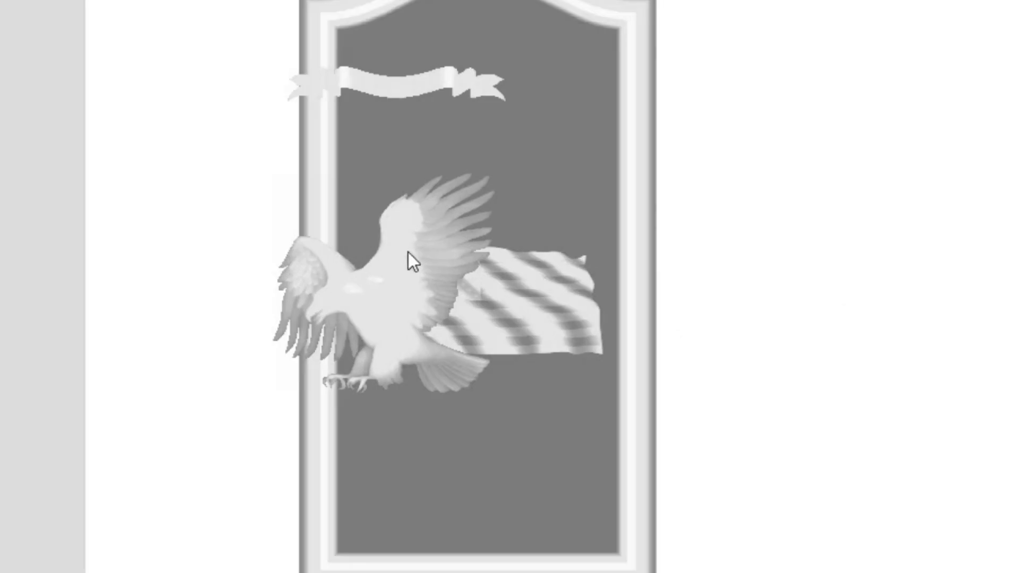
pyautogui.moveTo(386, 92); pyautogui.dragTo(467, 225)
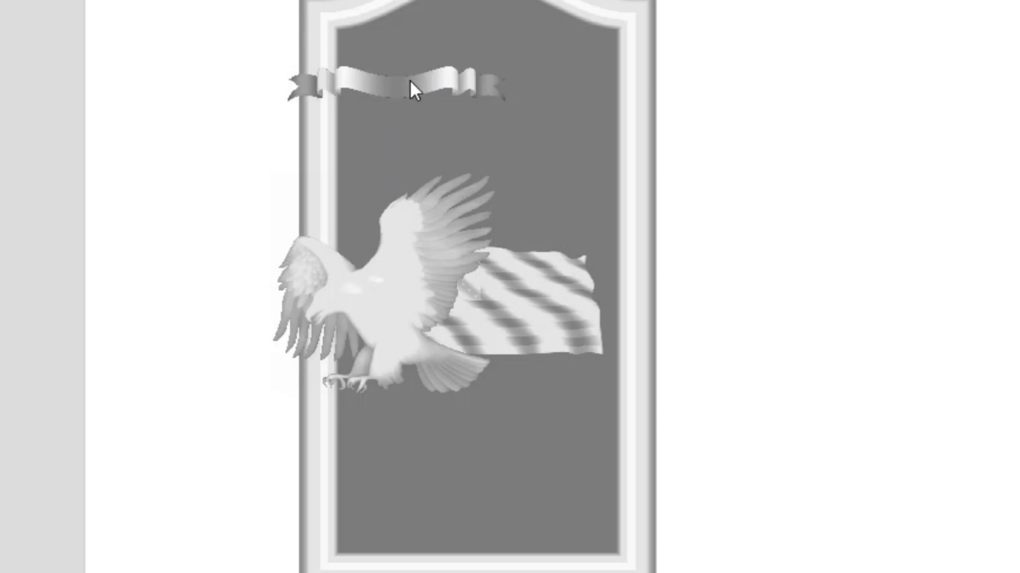
pyautogui.moveTo(410, 80); pyautogui.dragTo(463, 283)
pyautogui.click(738, 350)
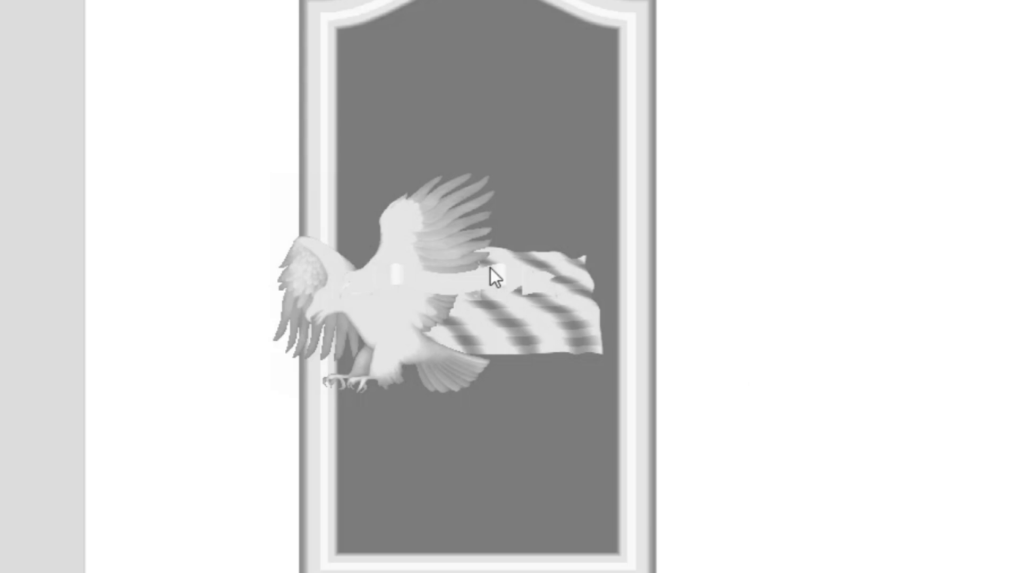
# Move the banner off the eagle and flag to beside the panel's upper left edge, and the eagle to the blank area beyond its upper right edge.
pyautogui.moveTo(486, 280); pyautogui.dragTo(267, 76)
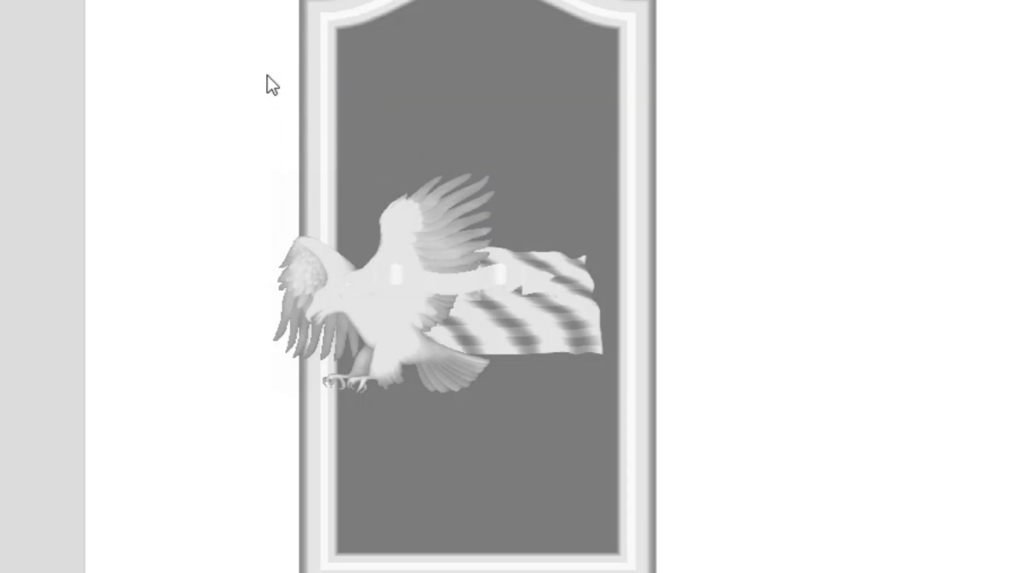
pyautogui.click(428, 280)
pyautogui.moveTo(428, 279); pyautogui.dragTo(180, 69)
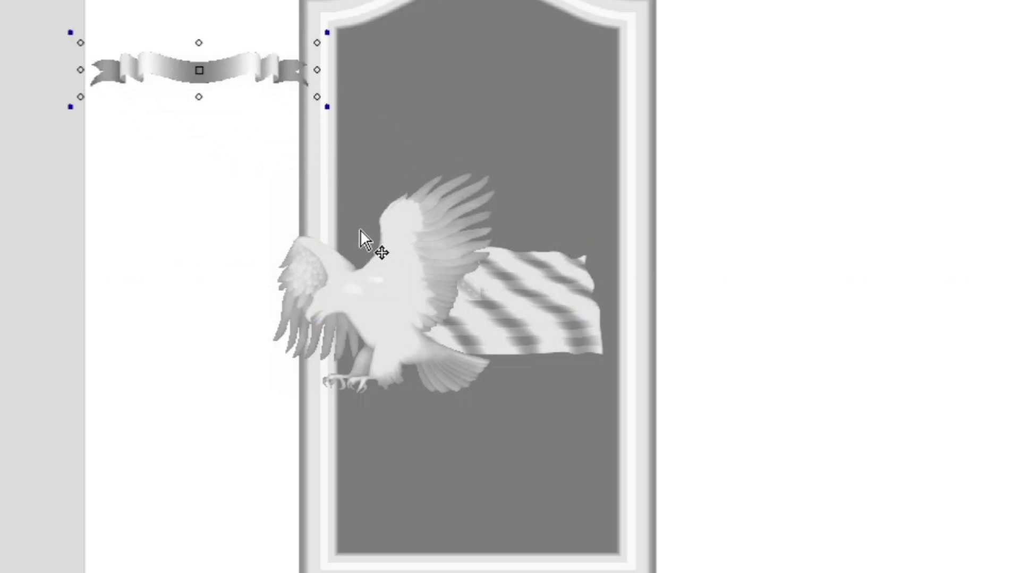
pyautogui.click(404, 246)
pyautogui.moveTo(393, 279); pyautogui.dragTo(850, 59)
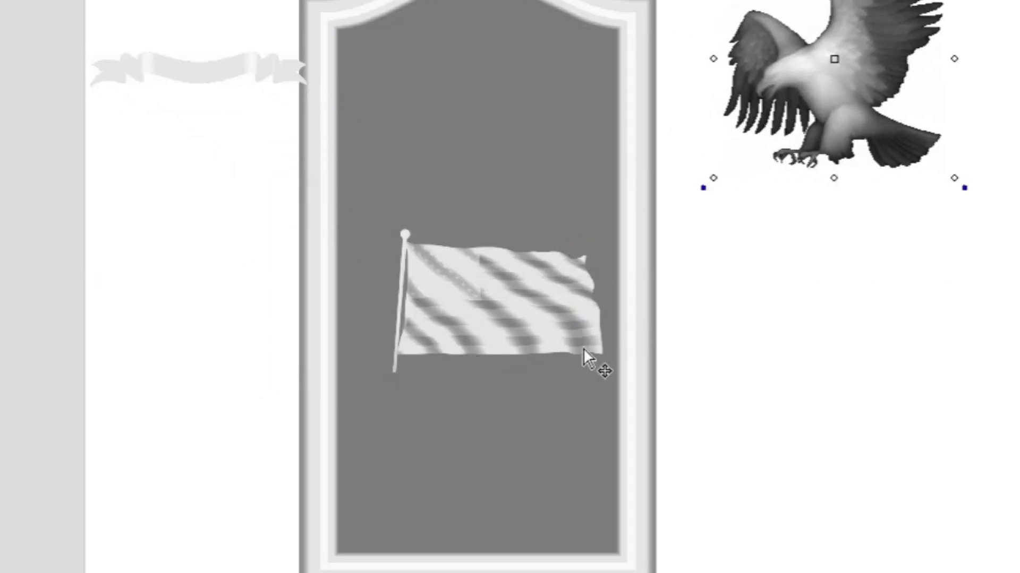
pyautogui.click(742, 402)
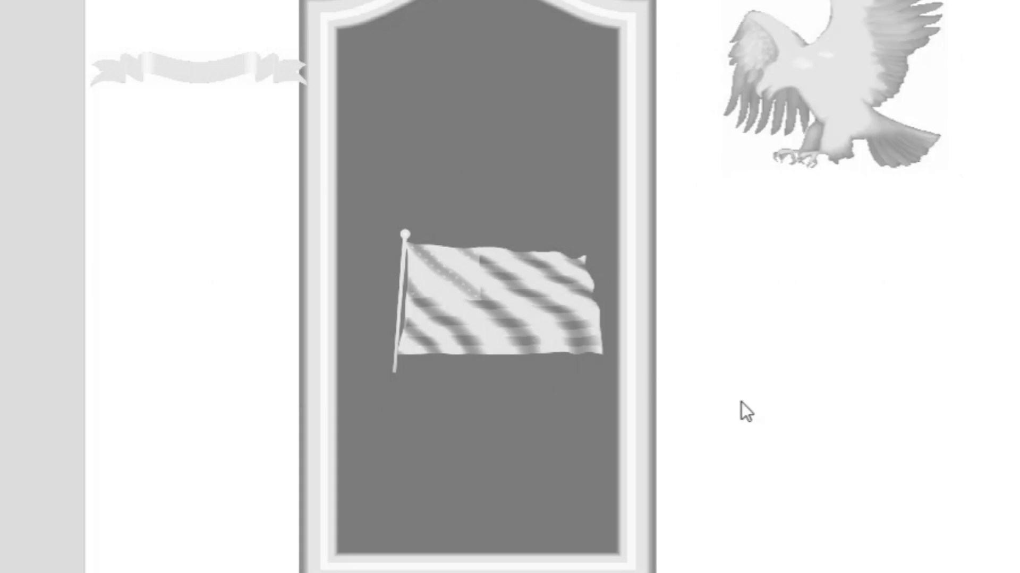
pyautogui.scroll(-4, 741, 402)
pyautogui.scroll(2, 489, 438)
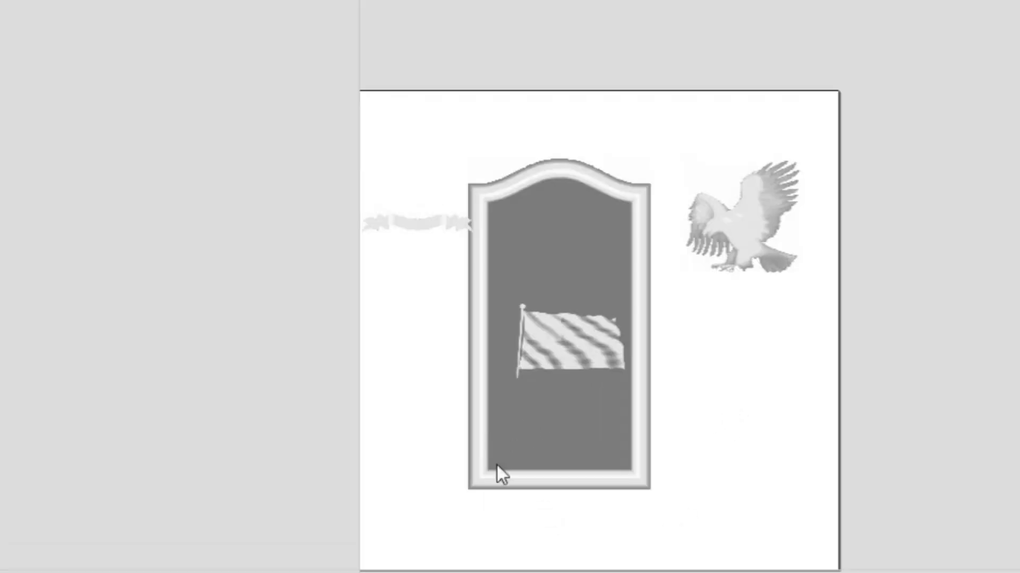
pyautogui.click(502, 400)
pyautogui.click(552, 343)
pyautogui.click(786, 233)
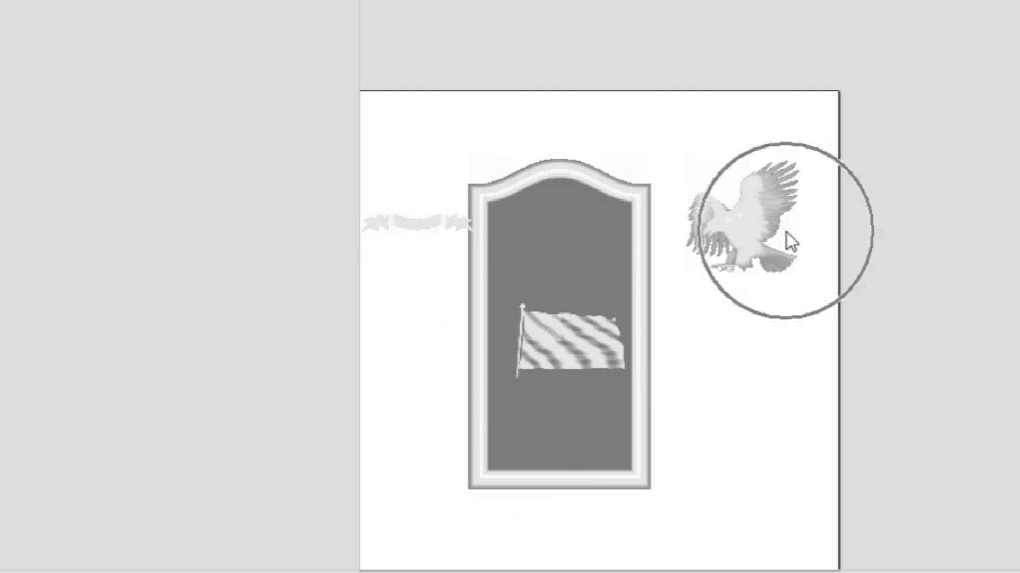
pyautogui.click(425, 227)
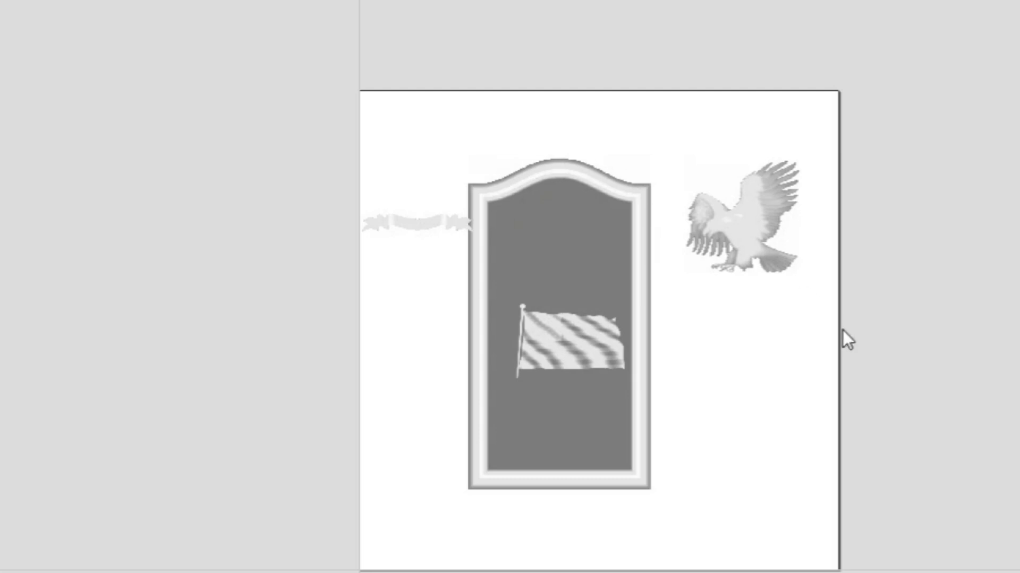
# Center the panel on the material both horizontally and vertically with the alignment tools.
pyautogui.click(568, 211)
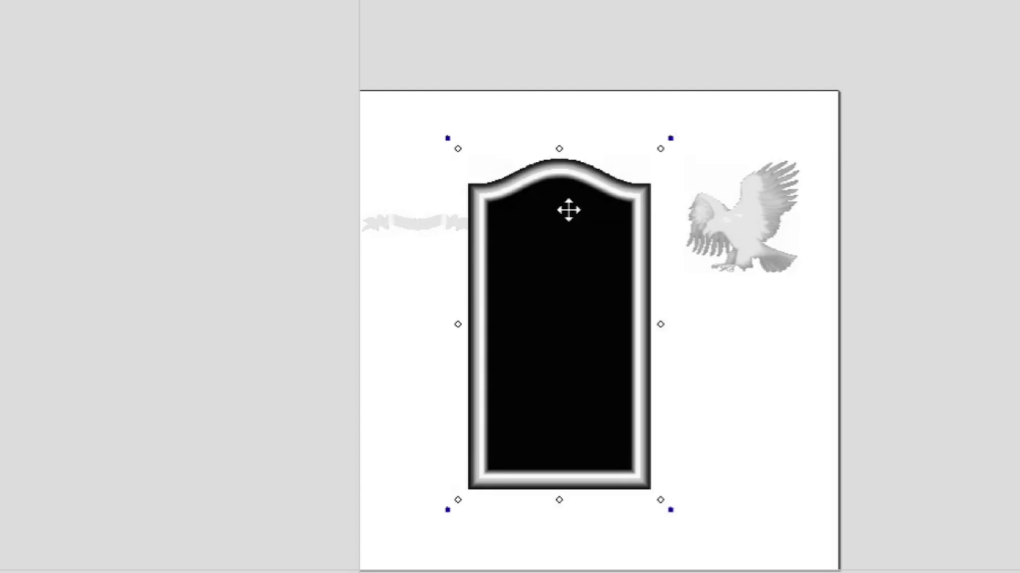
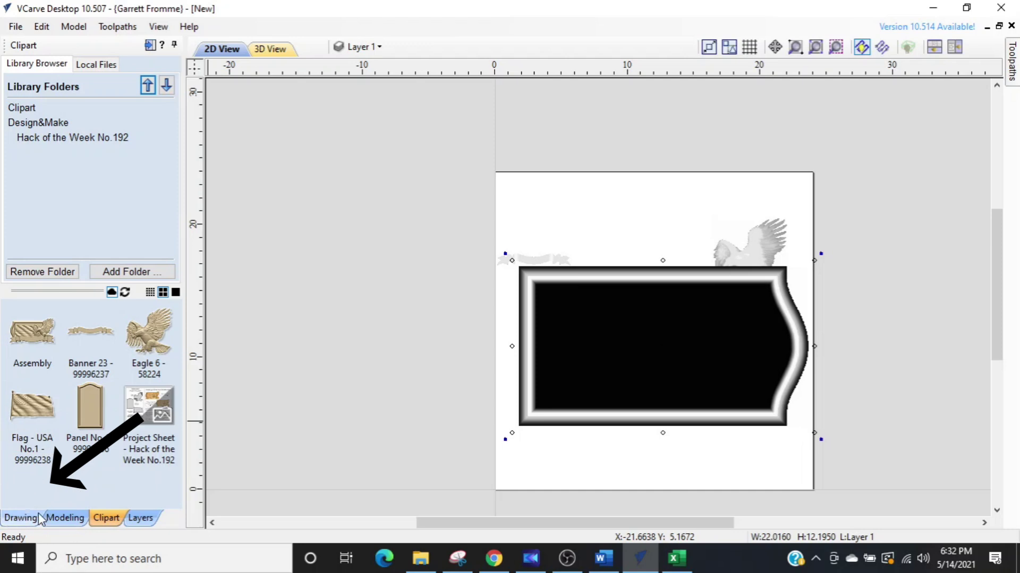
pyautogui.click(33, 515)
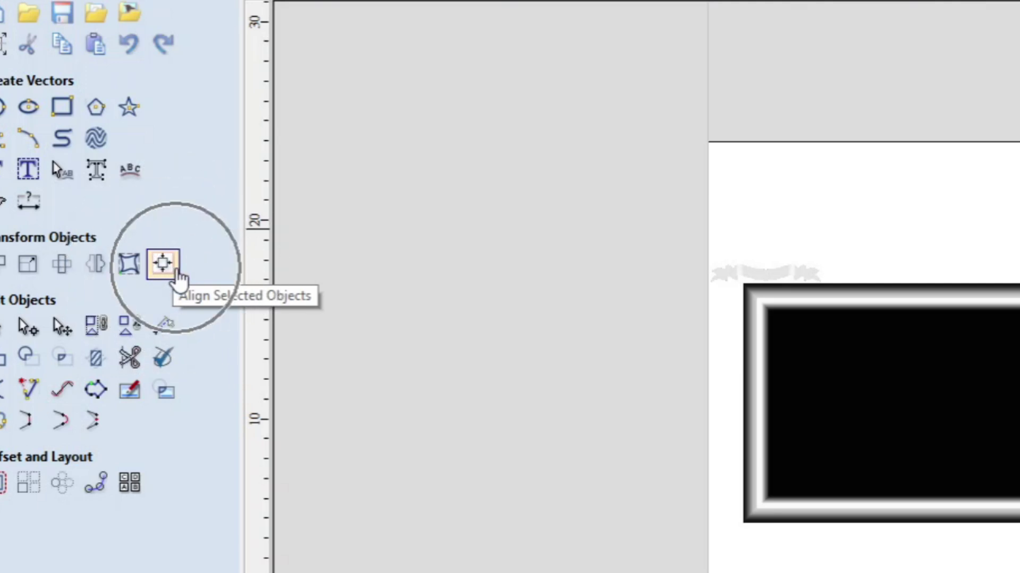
pyautogui.click(177, 270)
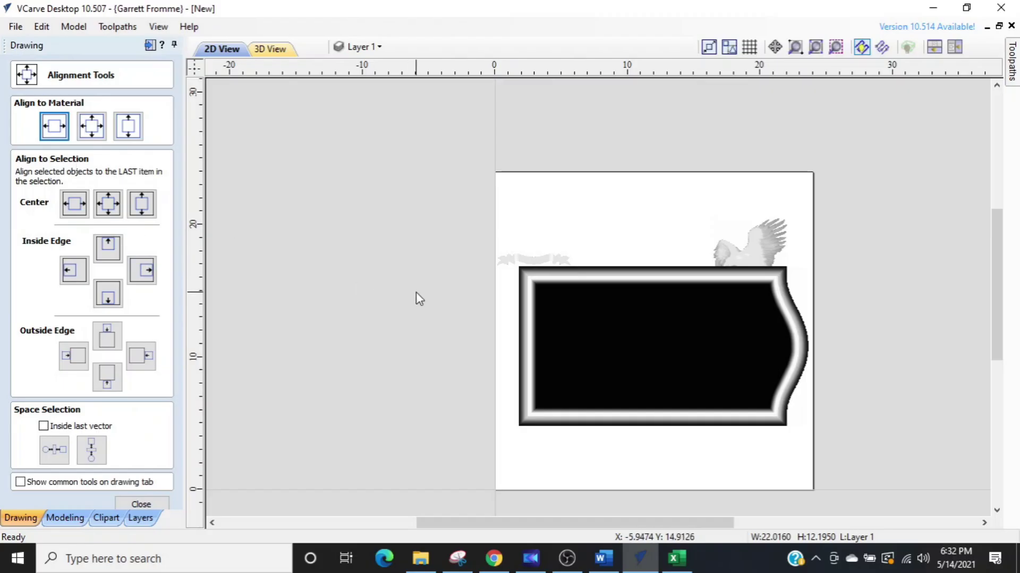
pyautogui.click(561, 321)
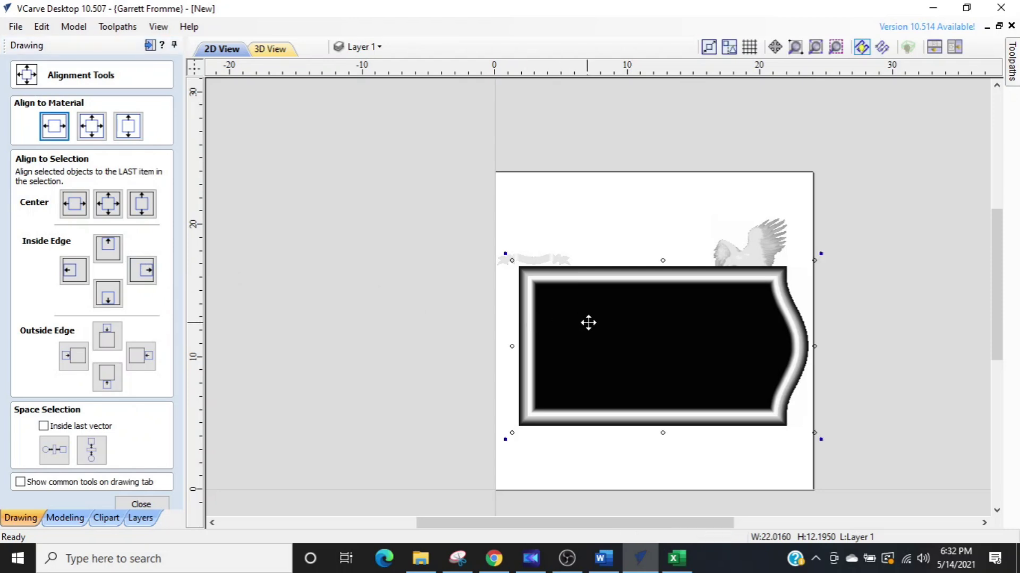
pyautogui.click(628, 328)
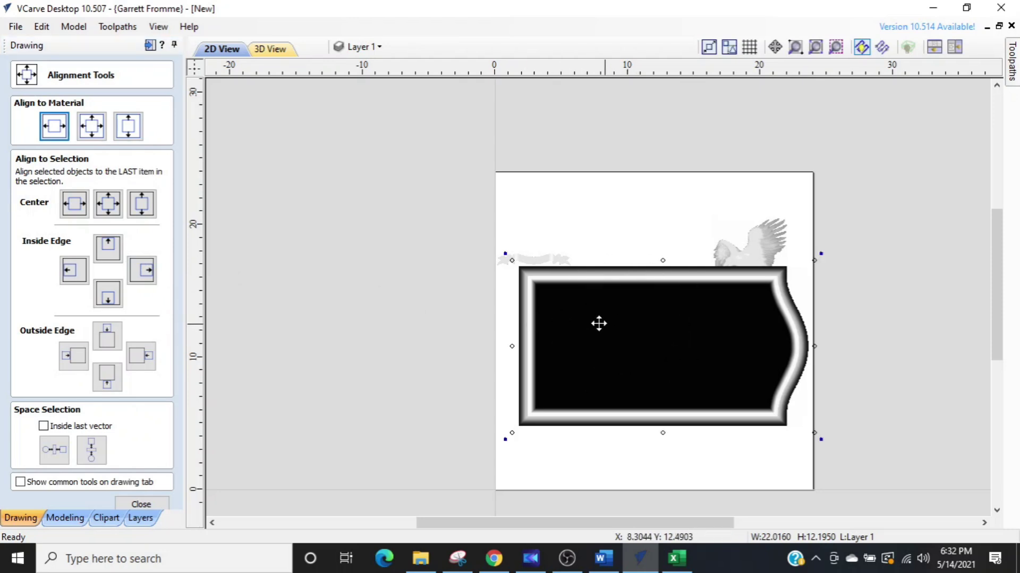
pyautogui.click(90, 131)
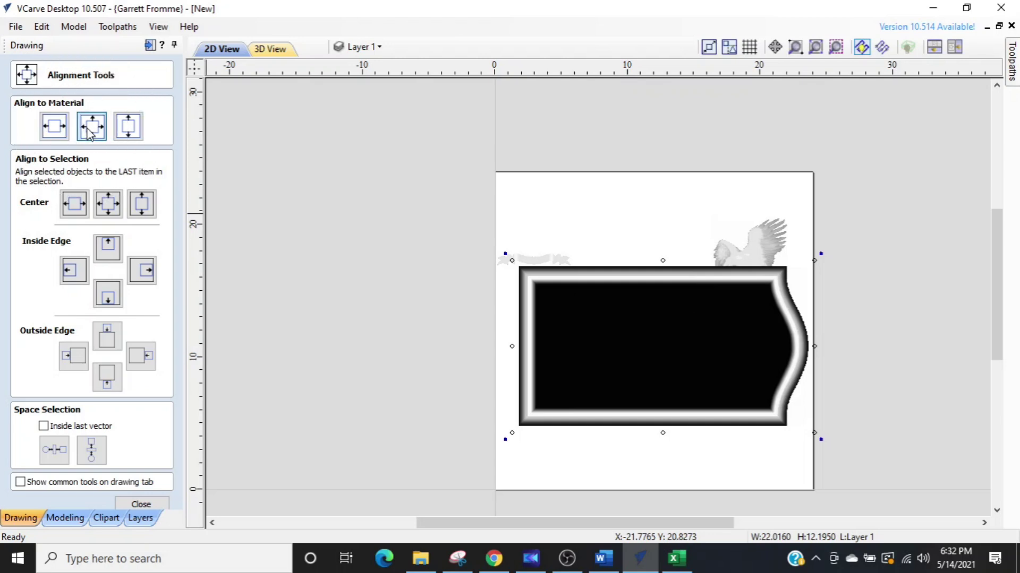
pyautogui.click(89, 131)
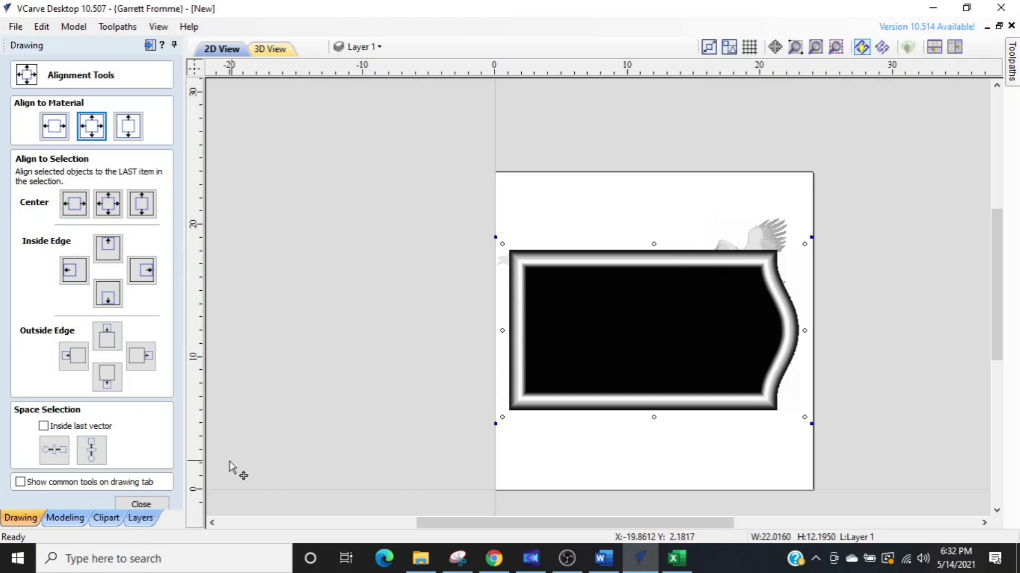
pyautogui.click(142, 504)
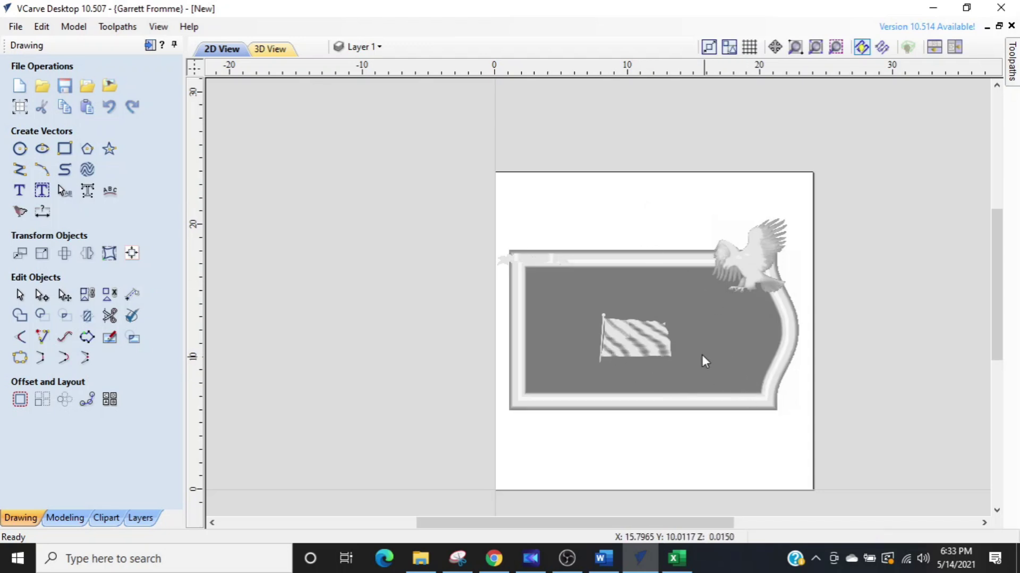
# Show the 2D and 3D views of the whole layout side by side.
pyautogui.scroll(2, 644, 371)
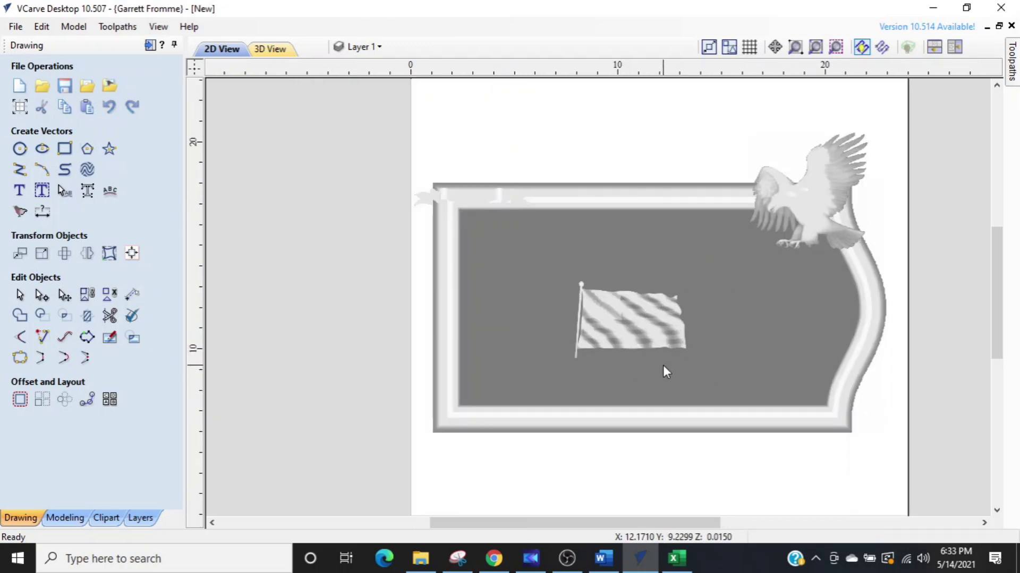
pyautogui.scroll(1, 663, 365)
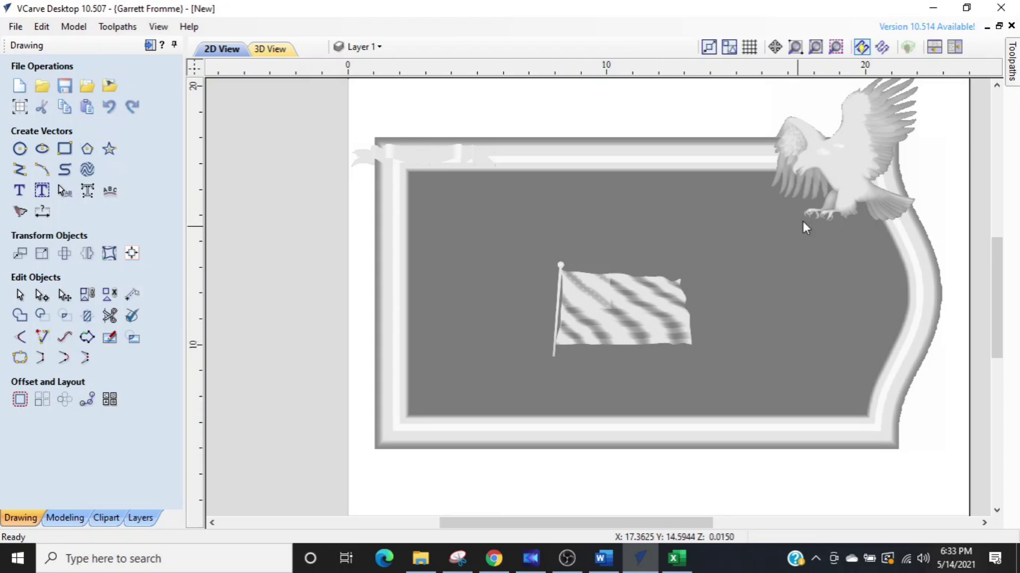
pyautogui.click(950, 54)
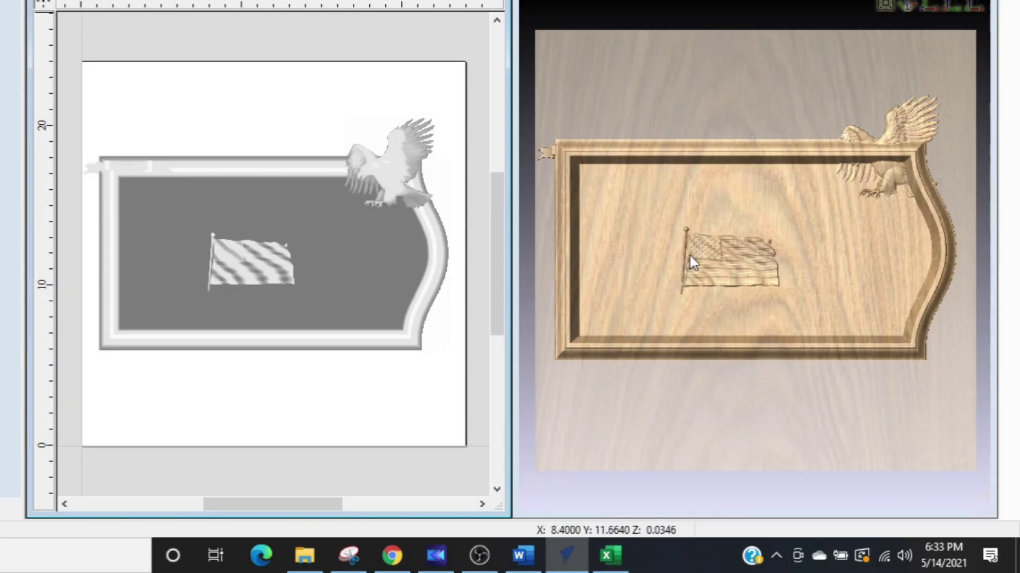
# Examine in the 3D view how the flag, eagle and banner meet the panel's recessed surface and raised frame.
pyautogui.scroll(3, 690, 255)
pyautogui.scroll(2, 760, 378)
pyautogui.moveTo(761, 378); pyautogui.dragTo(807, 416)
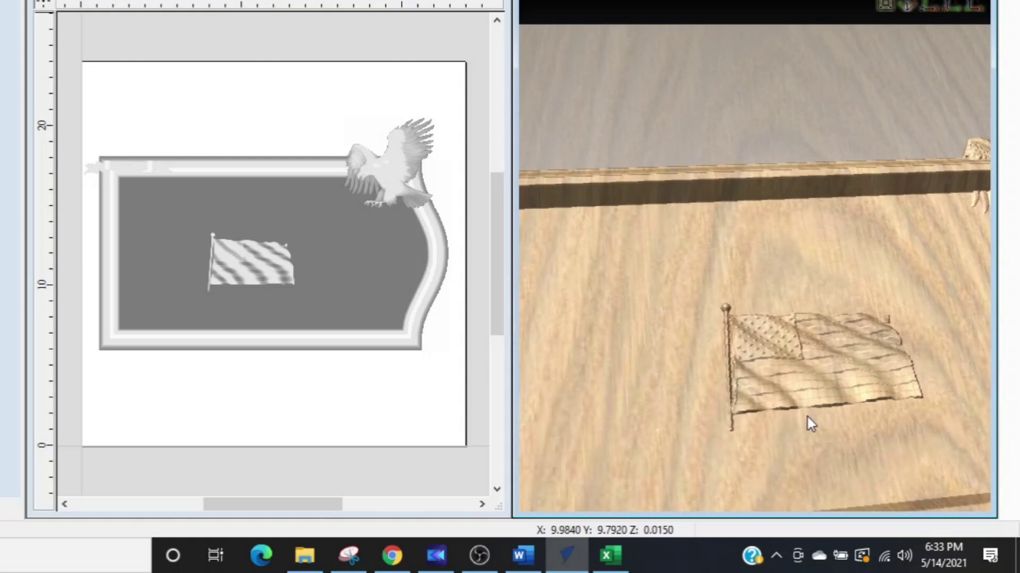
pyautogui.moveTo(856, 284); pyautogui.dragTo(704, 333)
pyautogui.scroll(6, 782, 312)
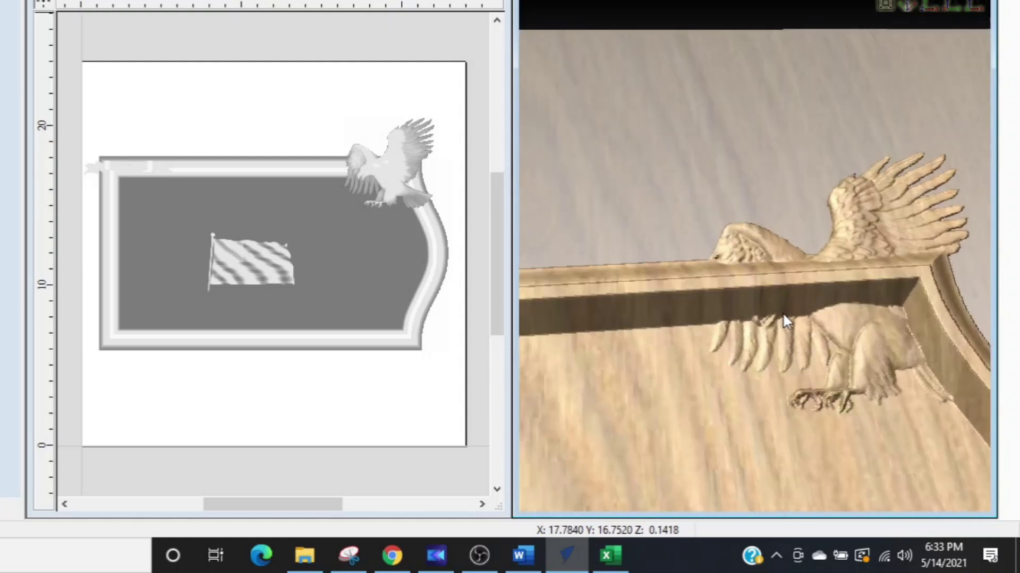
pyautogui.scroll(-5, 782, 312)
pyautogui.moveTo(727, 351); pyautogui.dragTo(936, 287)
pyautogui.moveTo(603, 296); pyautogui.dragTo(685, 240)
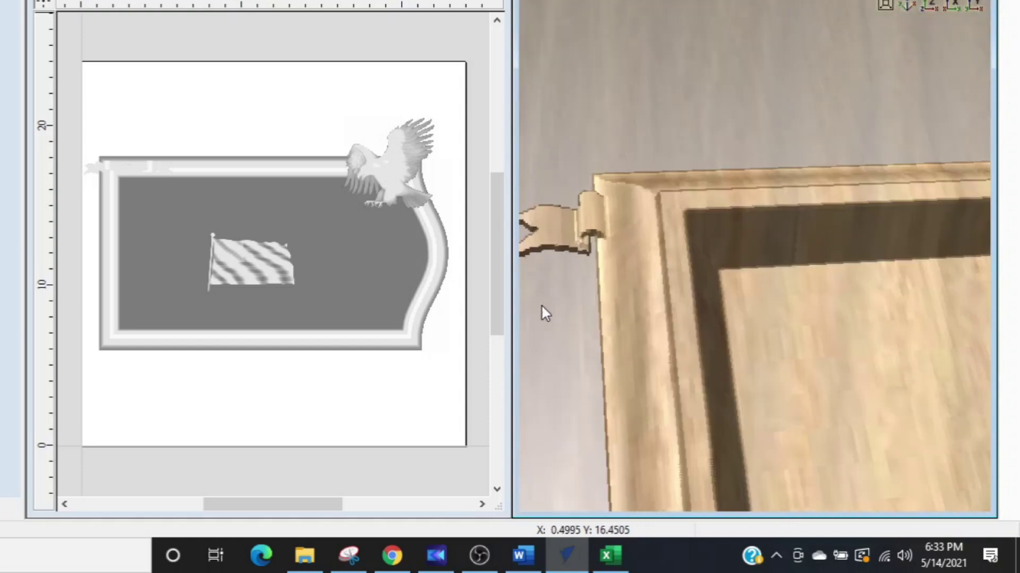
pyautogui.scroll(-3, 572, 343)
pyautogui.scroll(-2, 737, 362)
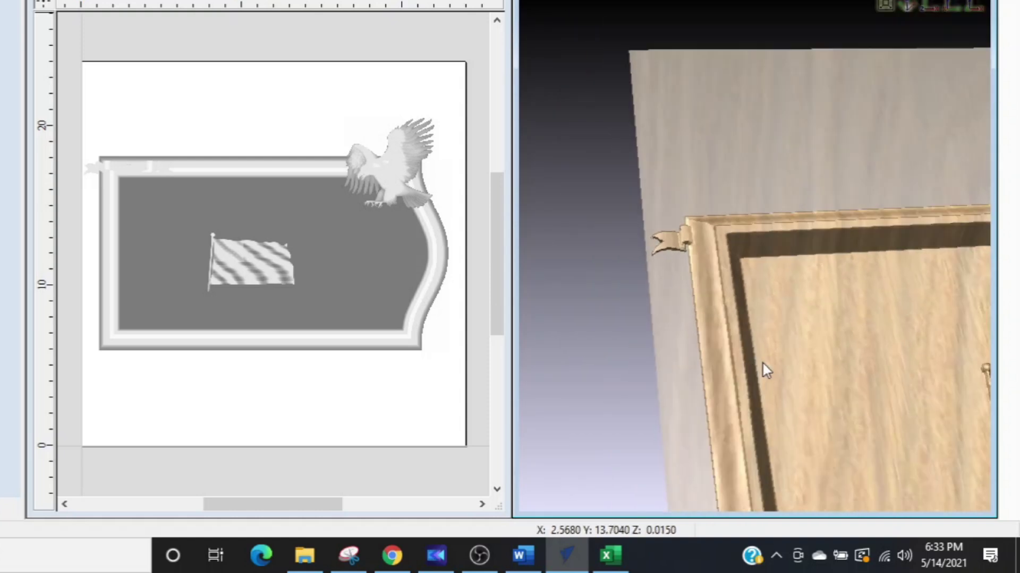
# Inspect the flag and both ends of its pole against the recessed panel surface up close in 3D.
pyautogui.moveTo(763, 364); pyautogui.dragTo(573, 237, button='middle')
pyautogui.moveTo(573, 237); pyautogui.dragTo(601, 254)
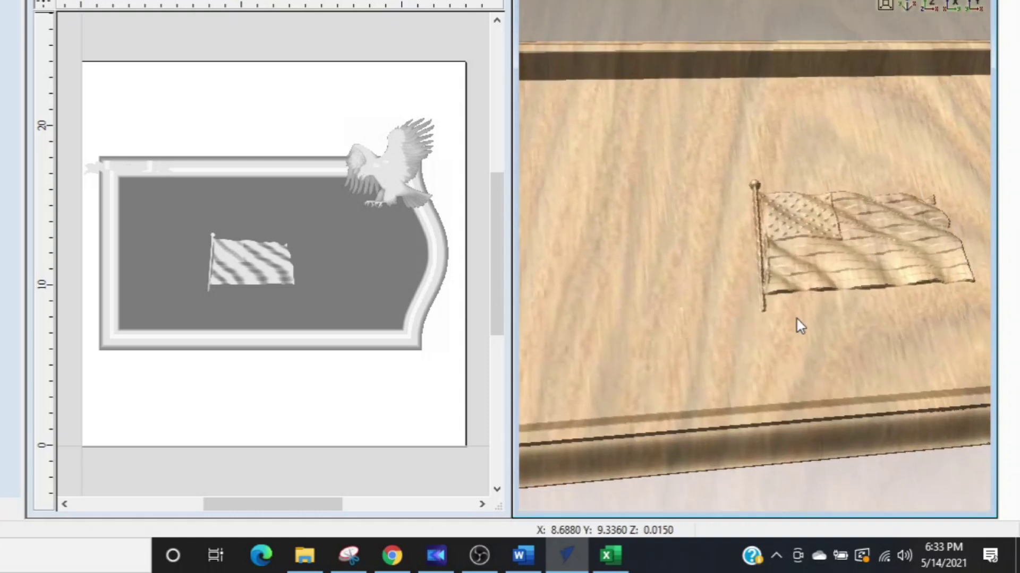
pyautogui.scroll(3, 758, 328)
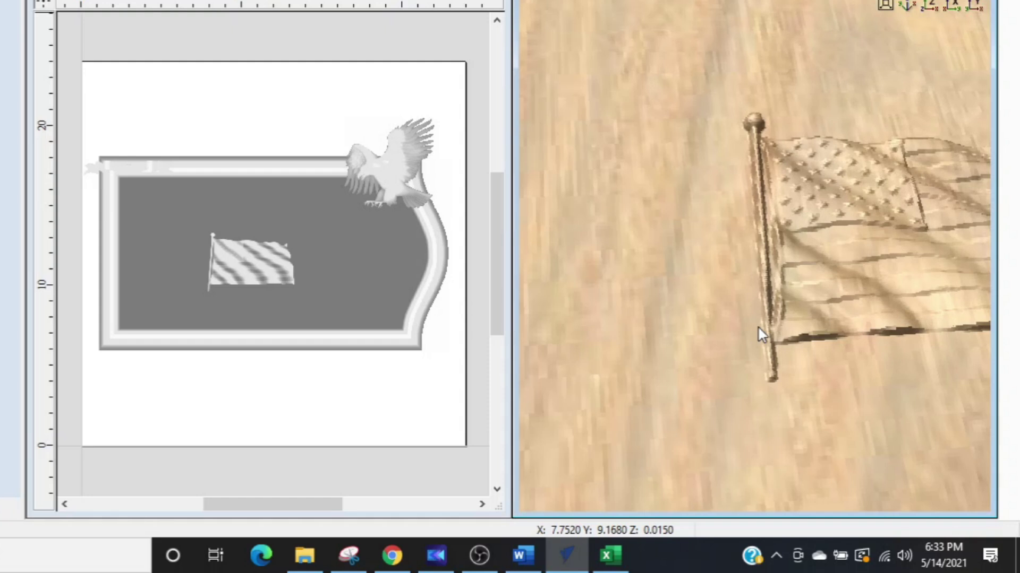
pyautogui.click(770, 377)
pyautogui.click(740, 118)
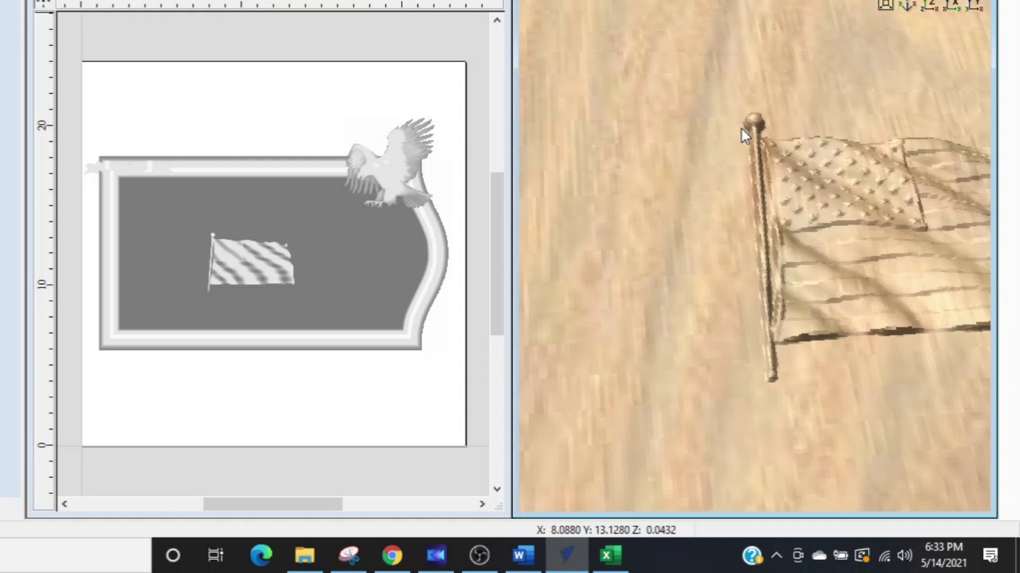
pyautogui.scroll(-3, 637, 366)
pyautogui.moveTo(713, 360); pyautogui.dragTo(776, 292)
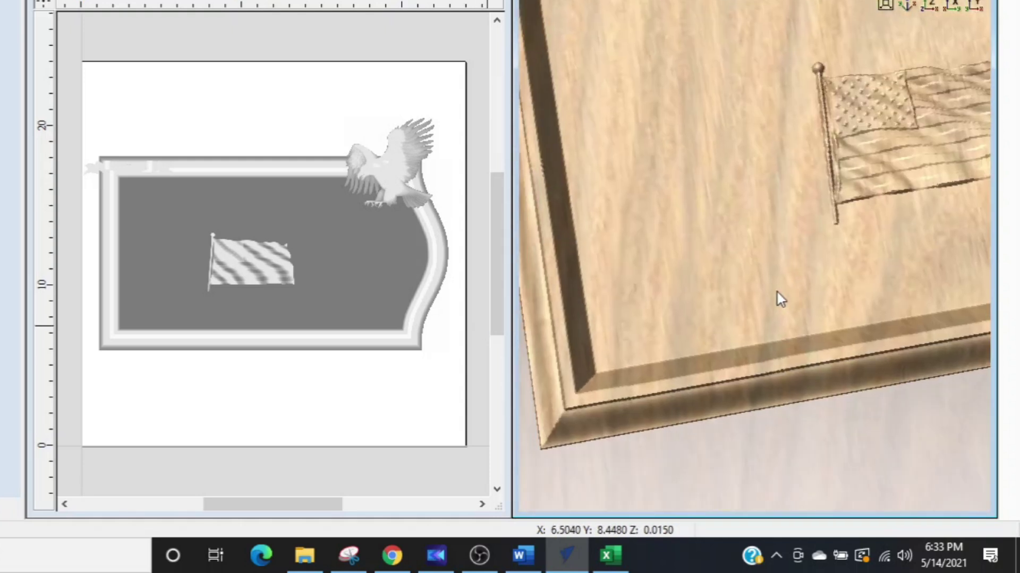
pyautogui.click(641, 375)
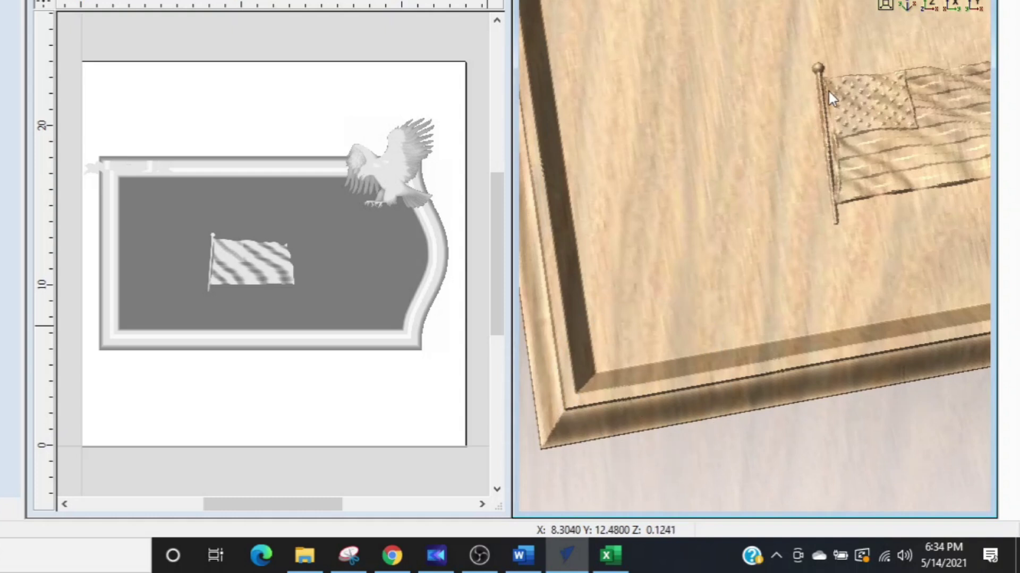
pyautogui.press('ctrl')
pyautogui.moveTo(651, 233); pyautogui.dragTo(653, 424, button='middle')
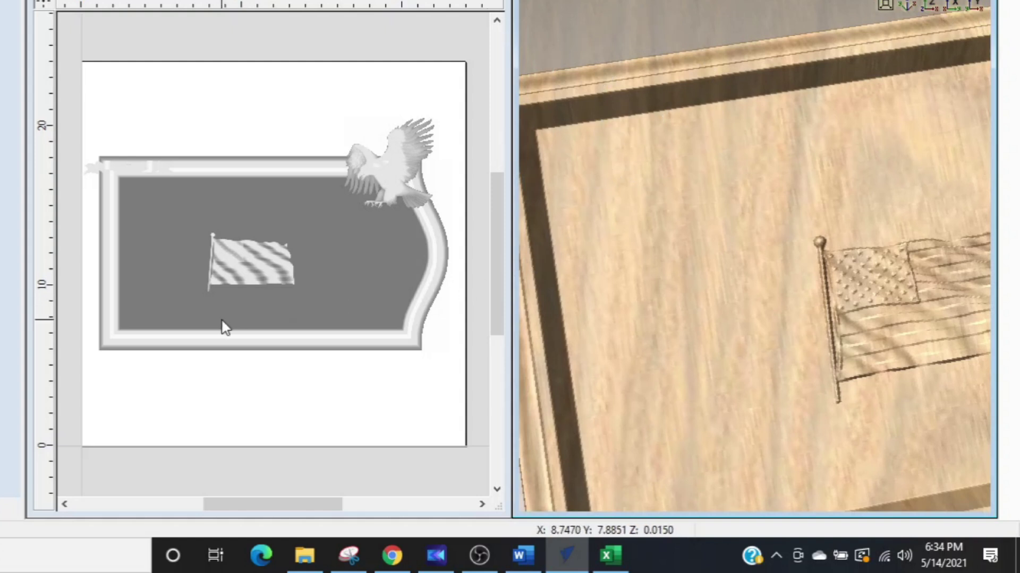
# Move the flag into the lower left corner of the panel's recess, with the foot of its pole meeting the frame's lower edge.
pyautogui.click(232, 271)
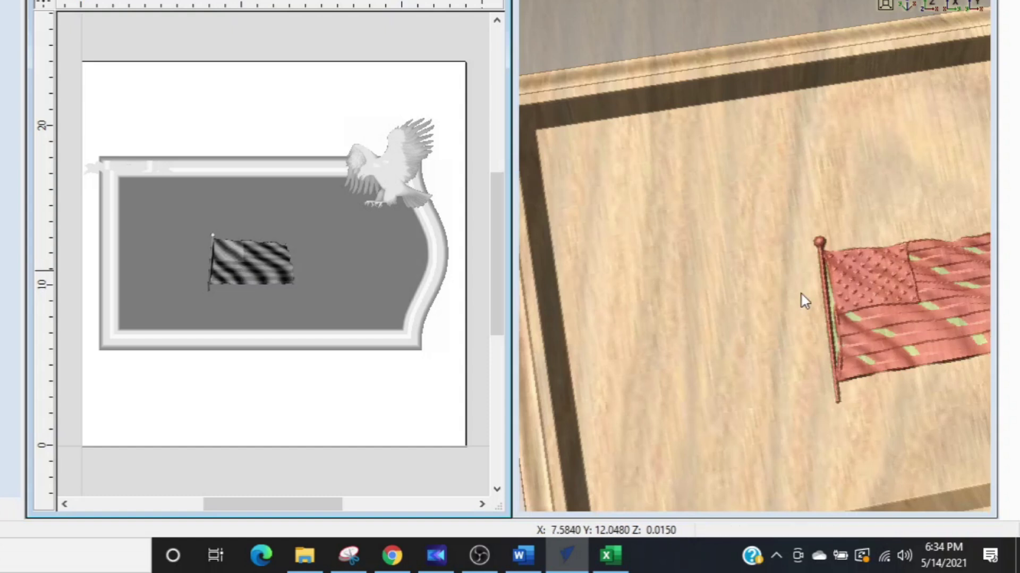
pyautogui.click(252, 275)
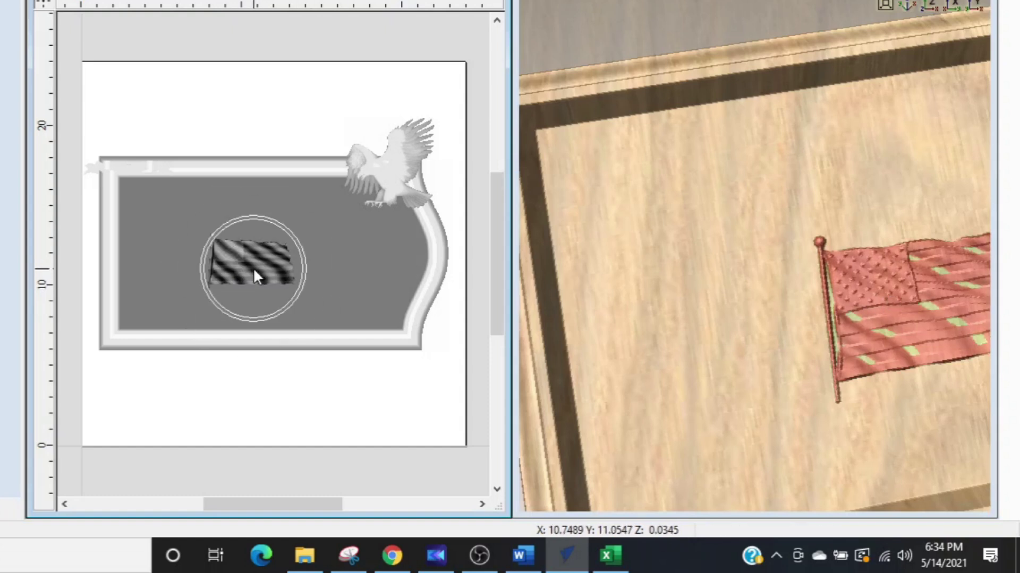
pyautogui.click(848, 298)
pyautogui.moveTo(849, 291); pyautogui.dragTo(823, 284)
pyautogui.moveTo(795, 354); pyautogui.dragTo(727, 345)
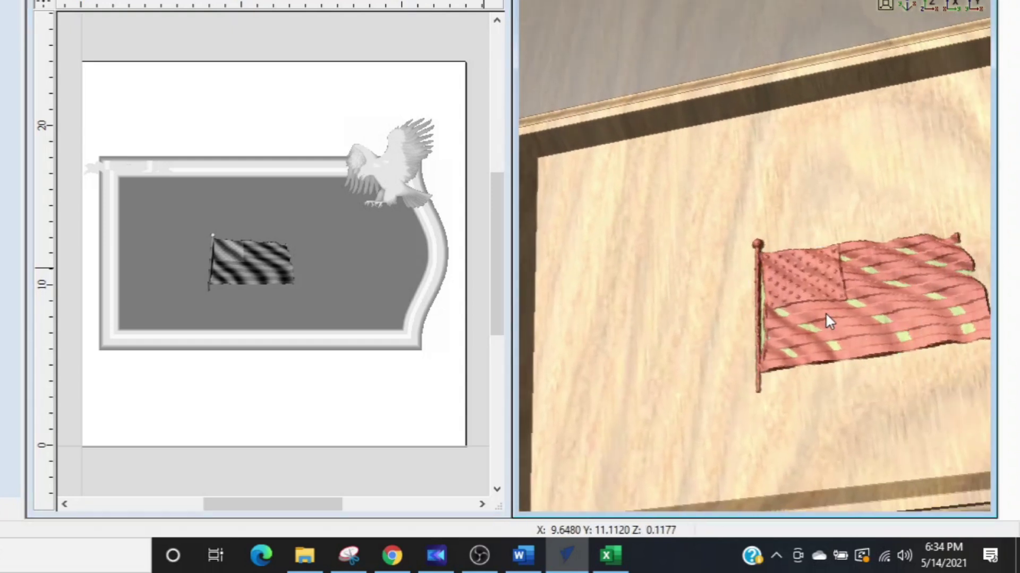
pyautogui.click(233, 261)
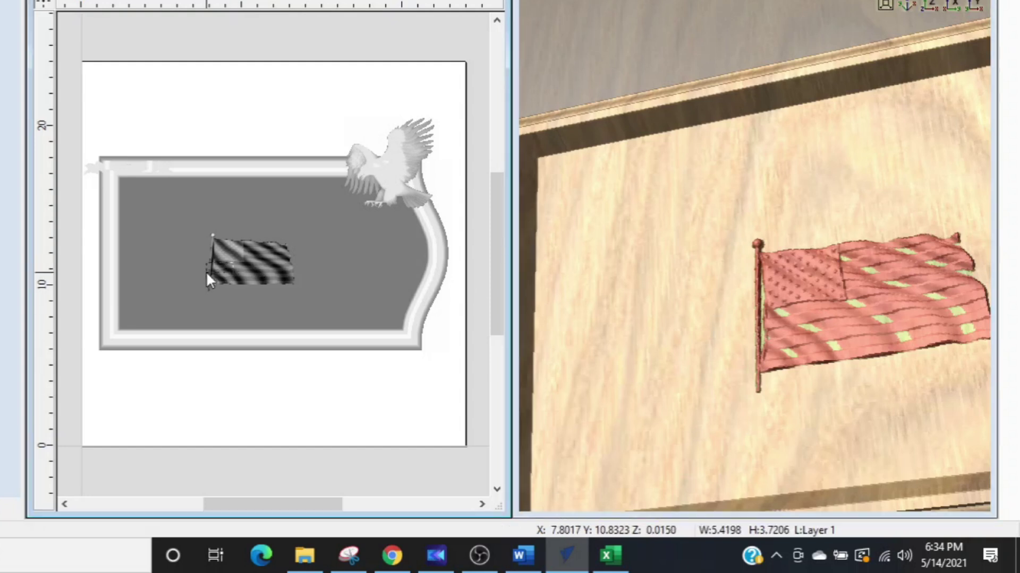
pyautogui.click(219, 272)
pyautogui.click(222, 271)
pyautogui.click(223, 271)
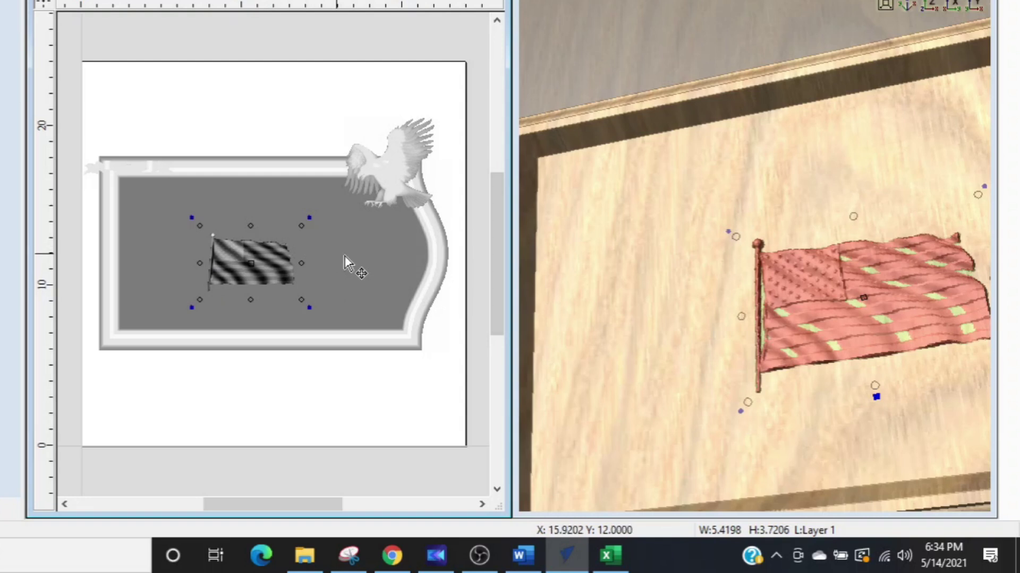
pyautogui.click(799, 284)
pyautogui.moveTo(799, 284); pyautogui.dragTo(621, 399)
pyautogui.moveTo(628, 371); pyautogui.dragTo(666, 253, button='middle')
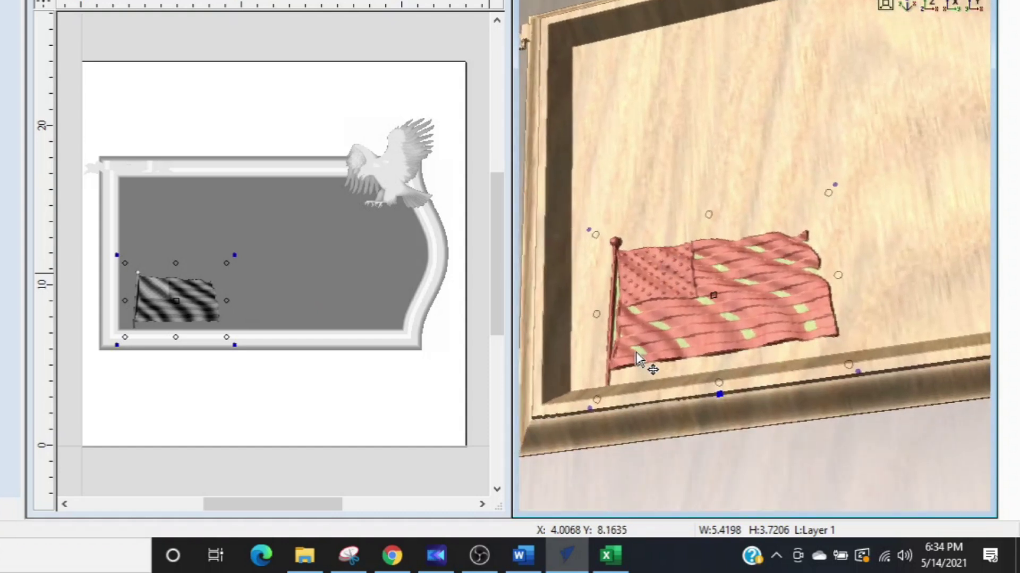
# Shift the flag slightly to the right within the recess, away from the frame's left side, keeping its pole near the lower edge.
pyautogui.scroll(3, 640, 346)
pyautogui.scroll(1, 729, 327)
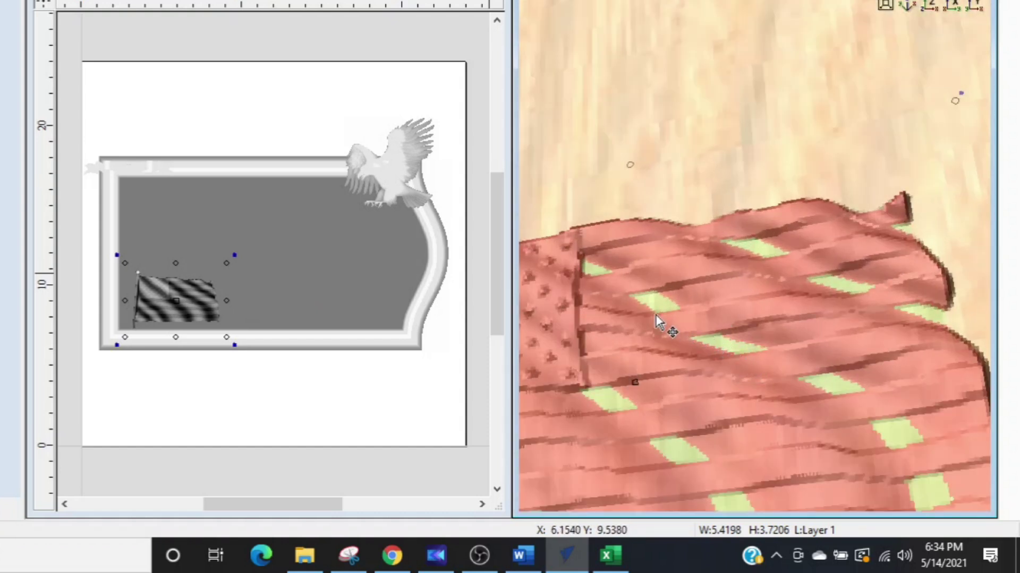
pyautogui.scroll(-3, 645, 308)
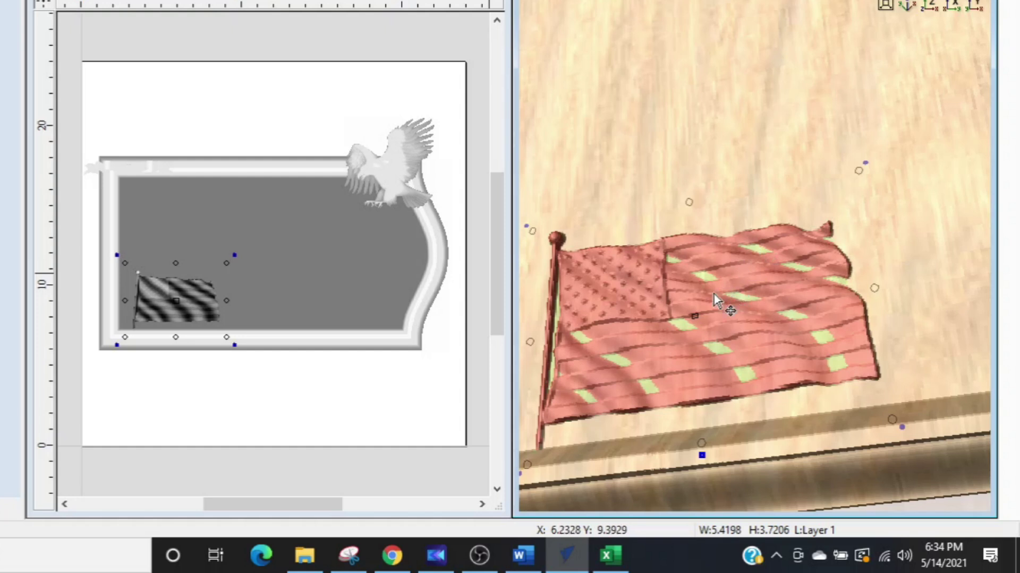
pyautogui.scroll(-4, 714, 294)
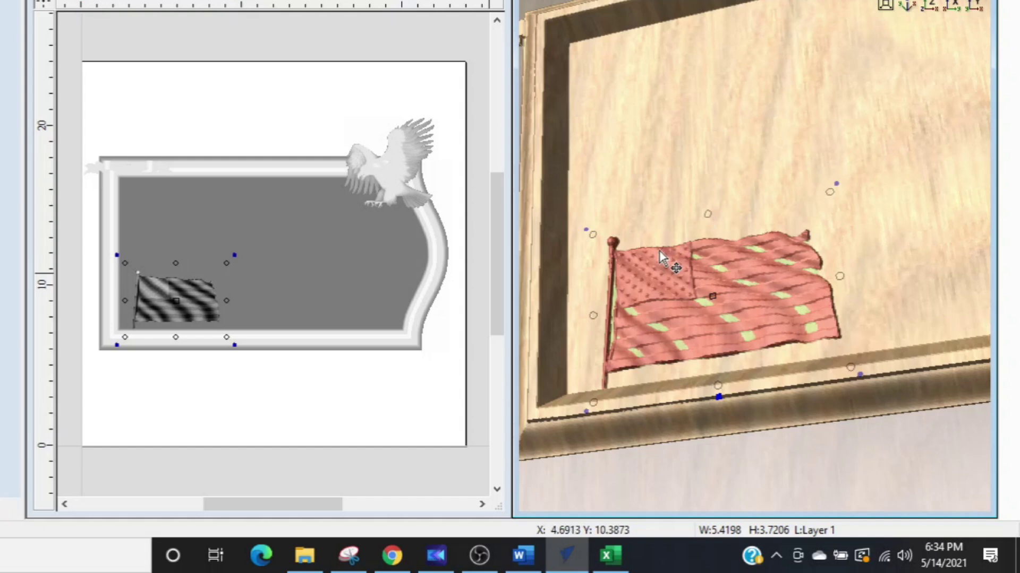
pyautogui.moveTo(667, 246); pyautogui.dragTo(689, 230)
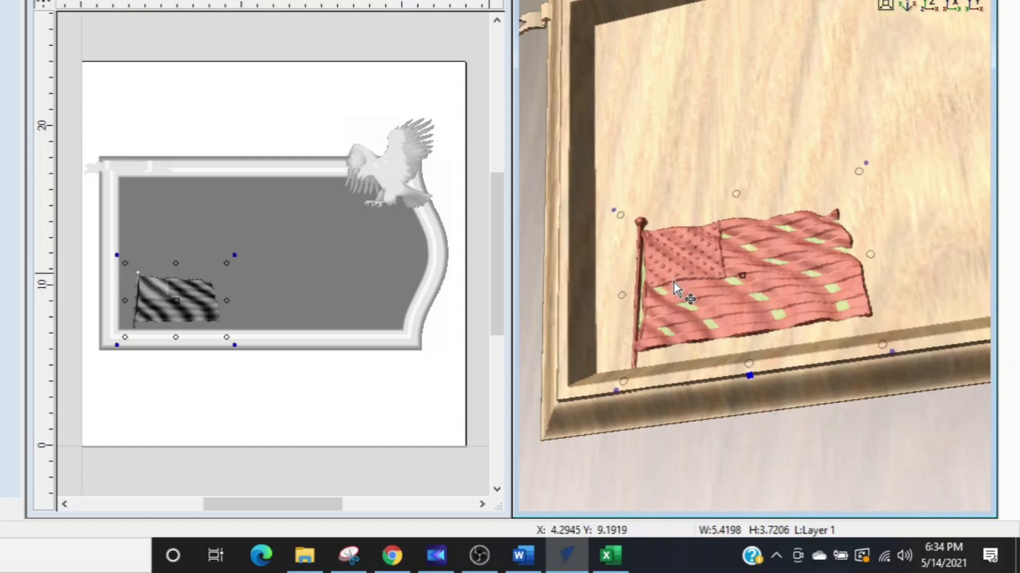
pyautogui.scroll(4, 668, 312)
pyautogui.moveTo(821, 274); pyautogui.dragTo(839, 278, button='middle')
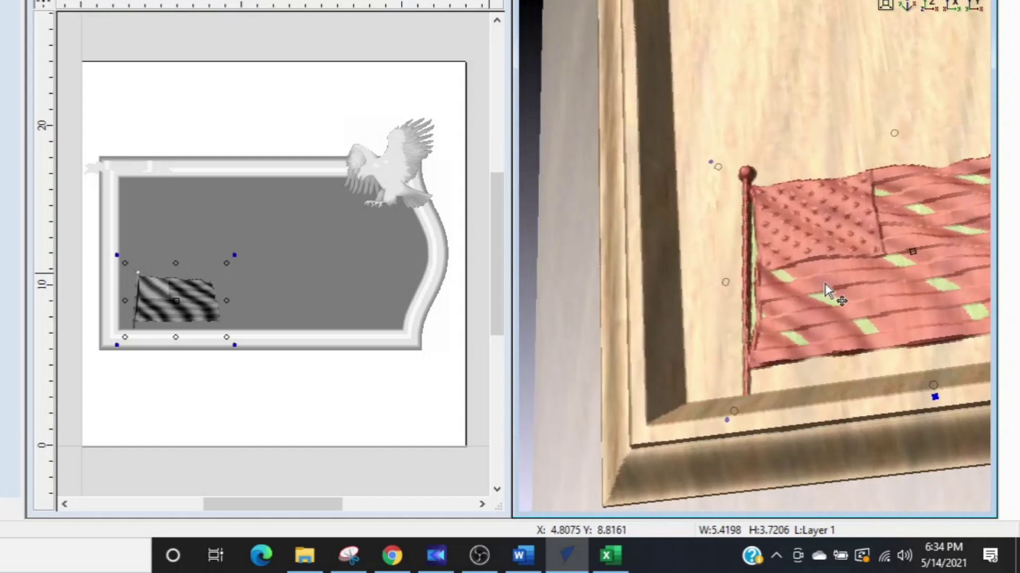
pyautogui.moveTo(791, 290); pyautogui.dragTo(842, 287)
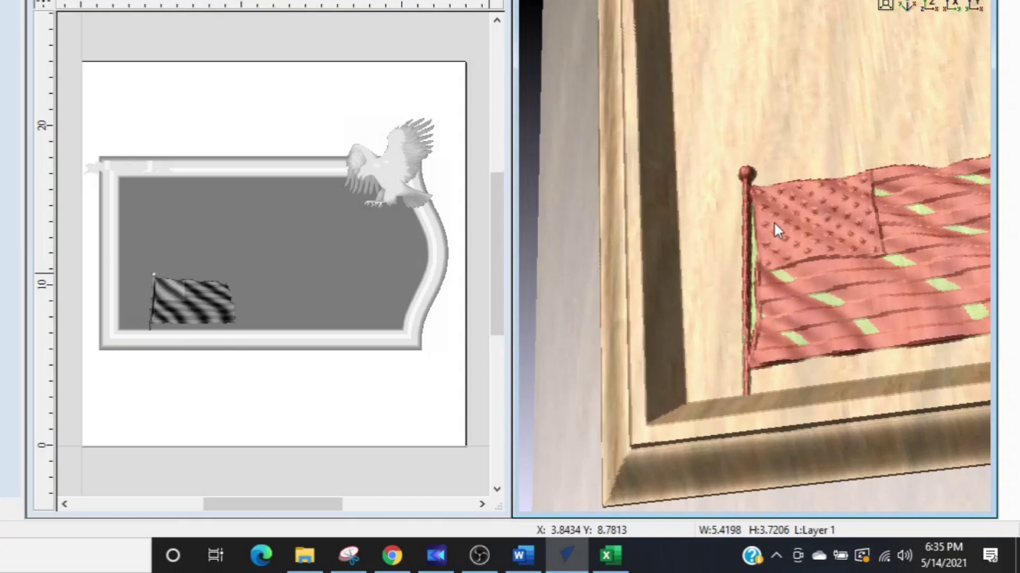
pyautogui.moveTo(767, 142); pyautogui.dragTo(815, 116)
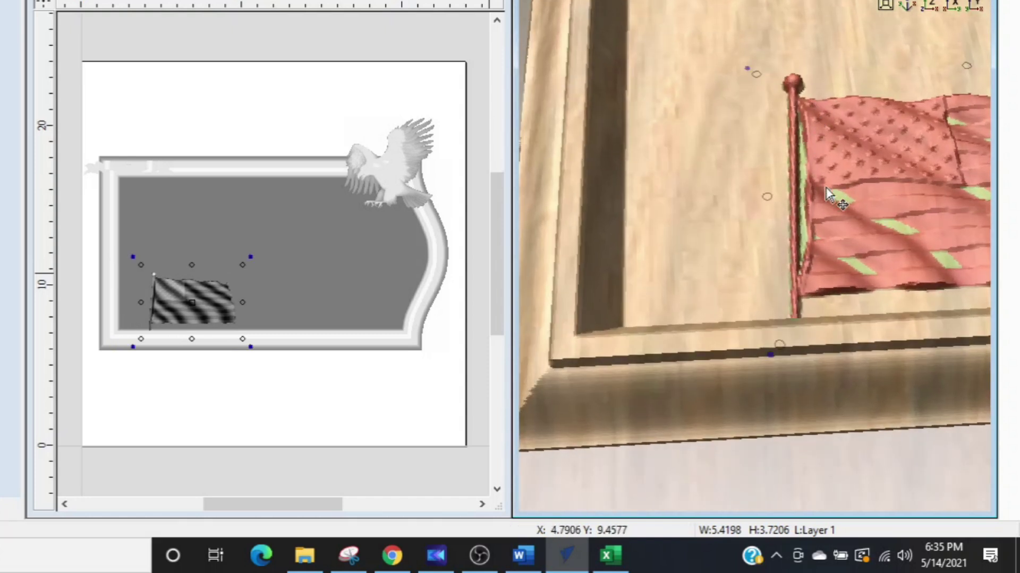
# Move the flag into the recess's lower left corner and enlarge it to about 15.07 wide by 10.35 high.
pyautogui.moveTo(861, 187); pyautogui.dragTo(747, 199)
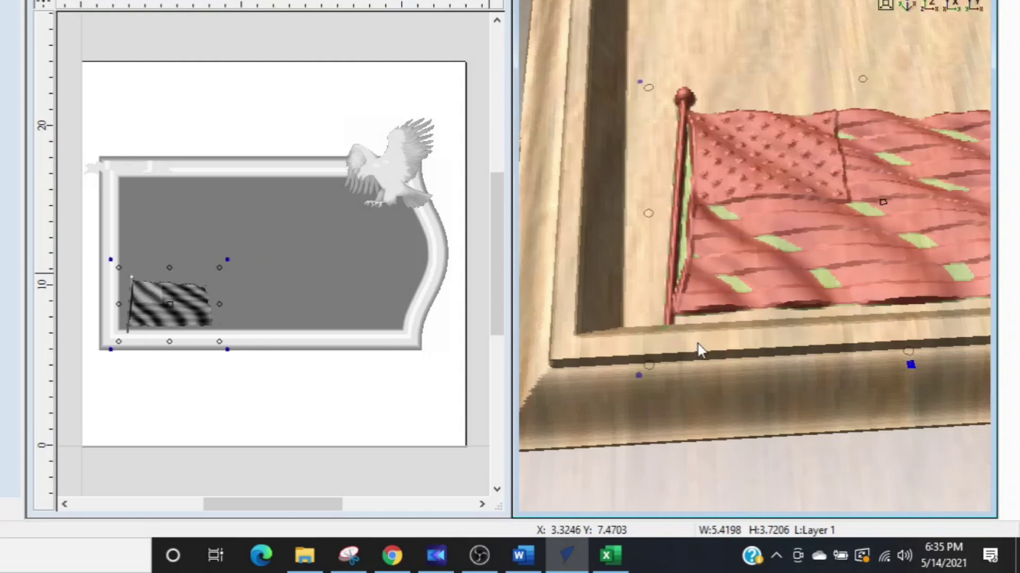
pyautogui.scroll(-3, 593, 343)
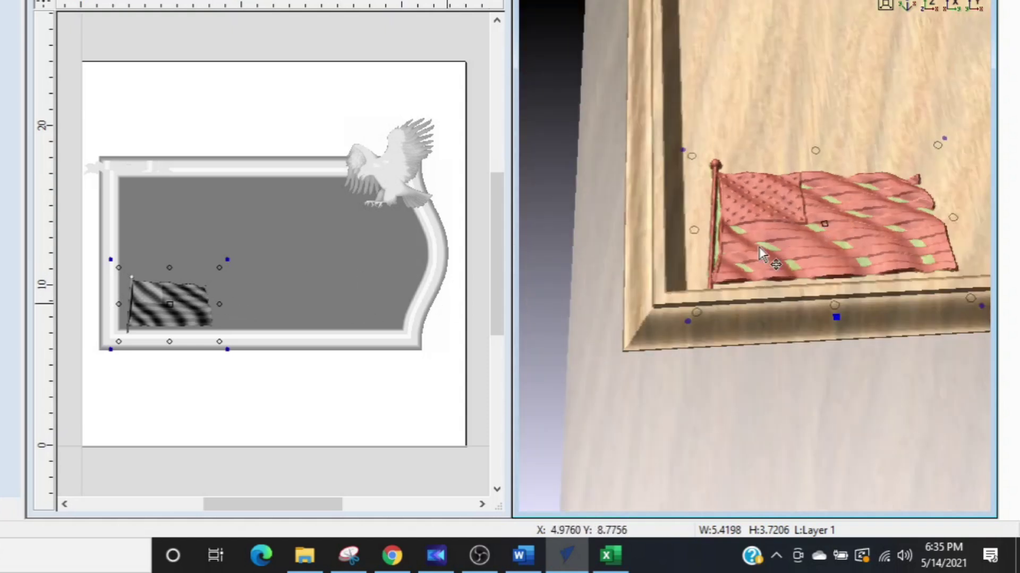
pyautogui.scroll(-3, 765, 245)
pyautogui.moveTo(940, 182); pyautogui.dragTo(821, 275)
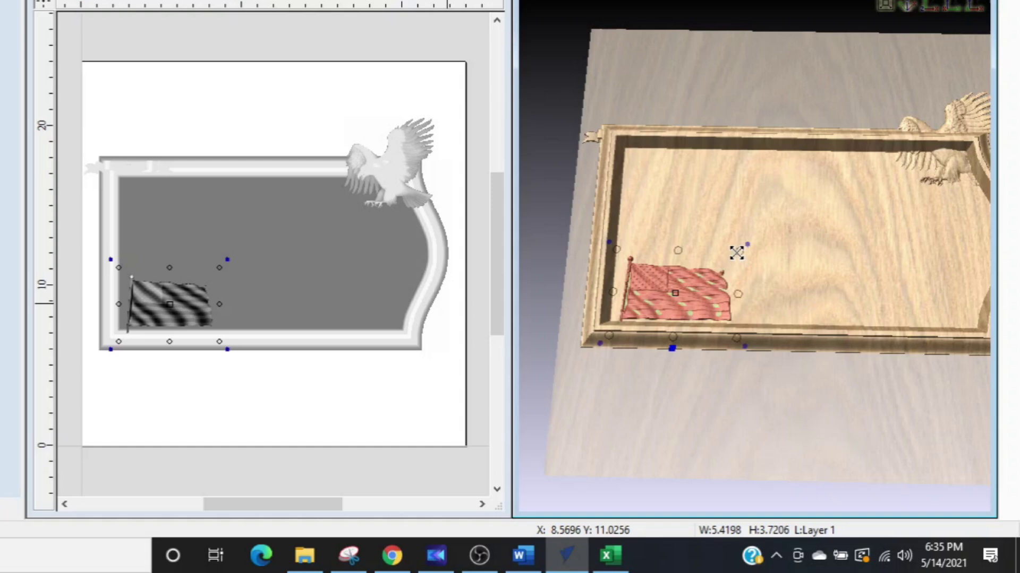
pyautogui.moveTo(739, 253); pyautogui.dragTo(932, 144)
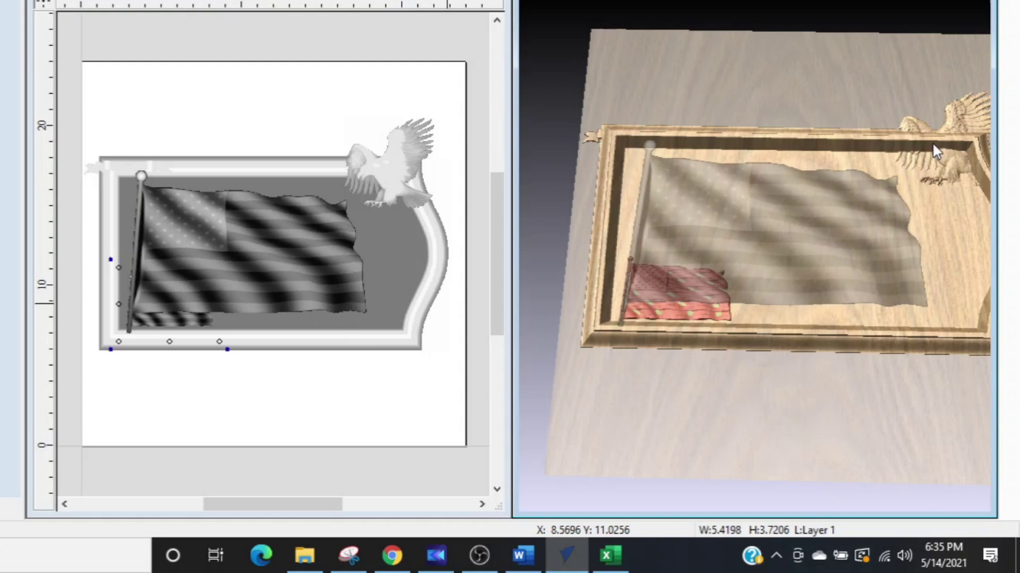
pyautogui.moveTo(933, 142); pyautogui.dragTo(936, 141)
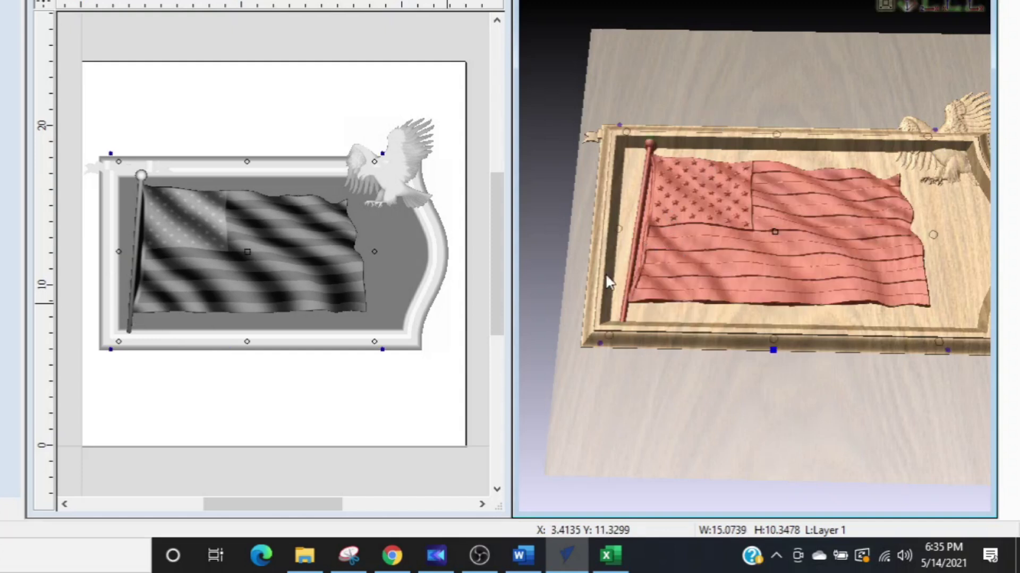
# Move the enlarged flag slightly down and left so the foot of its pole overlaps the frame's lower edge.
pyautogui.press('ctrl')
pyautogui.press('ctrl')
pyautogui.press('ctrl')
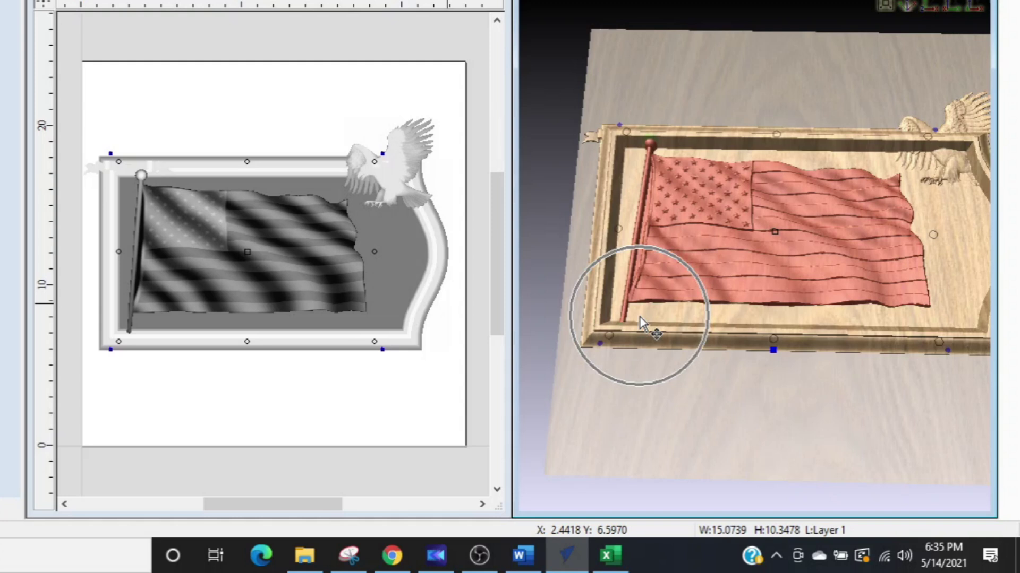
pyautogui.scroll(5, 613, 332)
pyautogui.moveTo(617, 335); pyautogui.dragTo(798, 363)
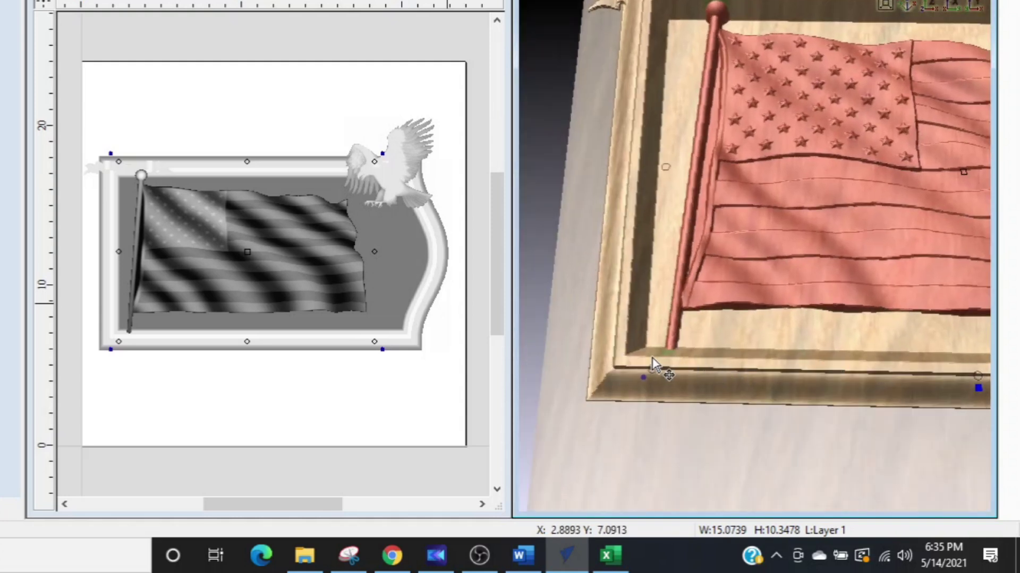
pyautogui.moveTo(789, 276); pyautogui.dragTo(741, 298)
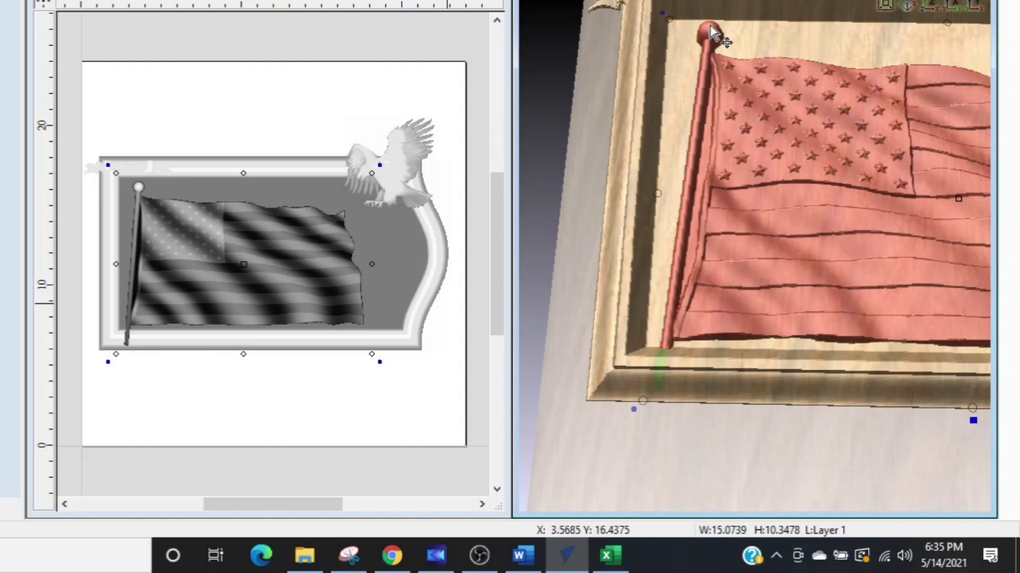
# Enlarge the flag toward its upper right corner to about 16.16 wide by 11.10 high, filling more of the recess.
pyautogui.scroll(-3, 625, 469)
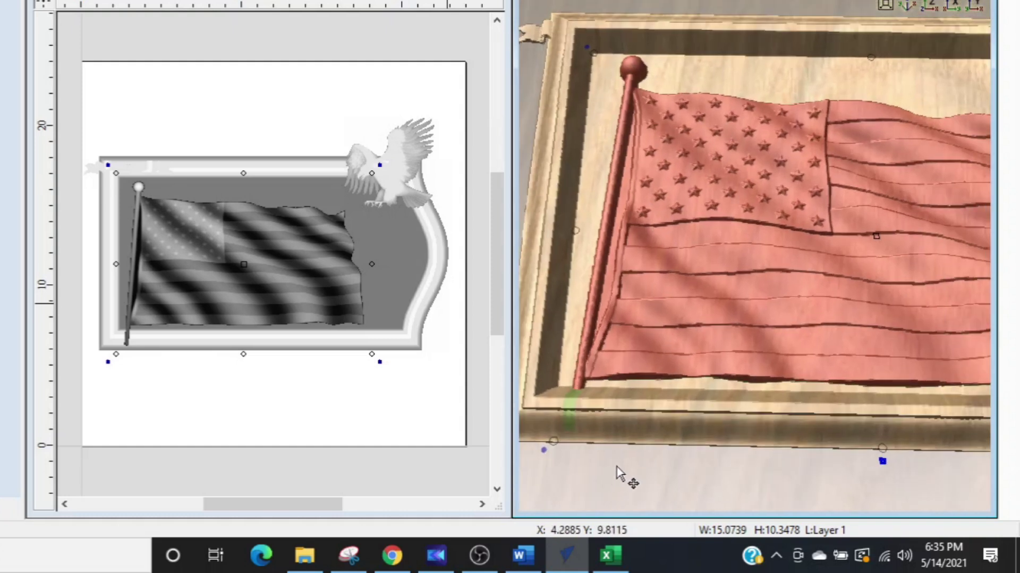
pyautogui.moveTo(797, 395); pyautogui.dragTo(599, 452, button='middle')
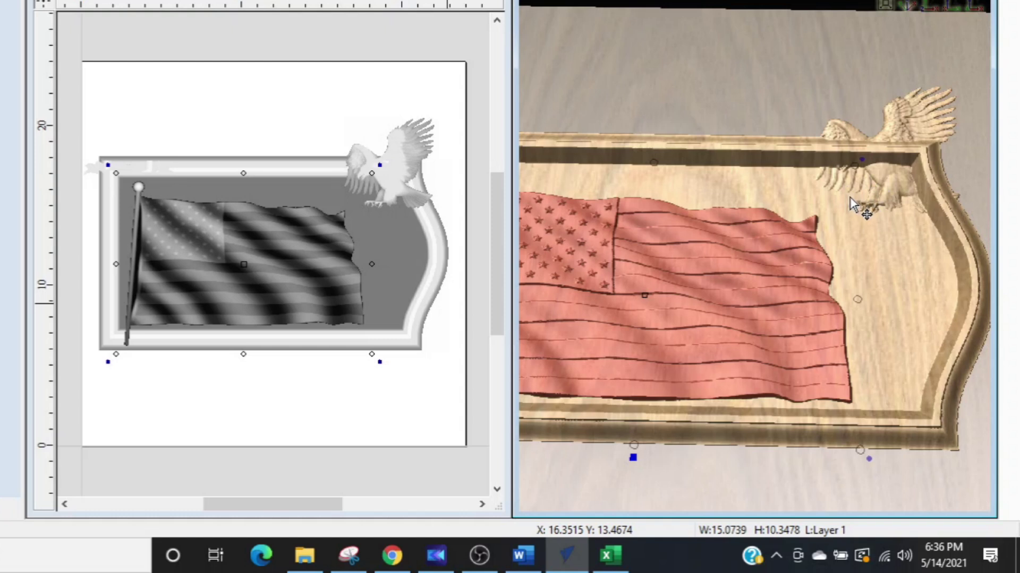
pyautogui.moveTo(871, 271); pyautogui.dragTo(846, 275)
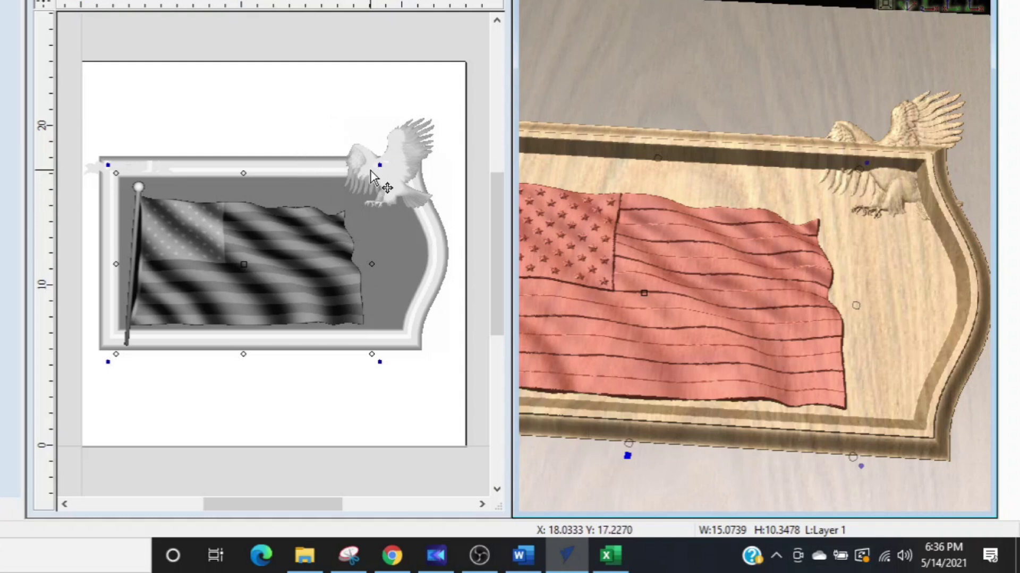
pyautogui.moveTo(372, 172); pyautogui.dragTo(397, 153)
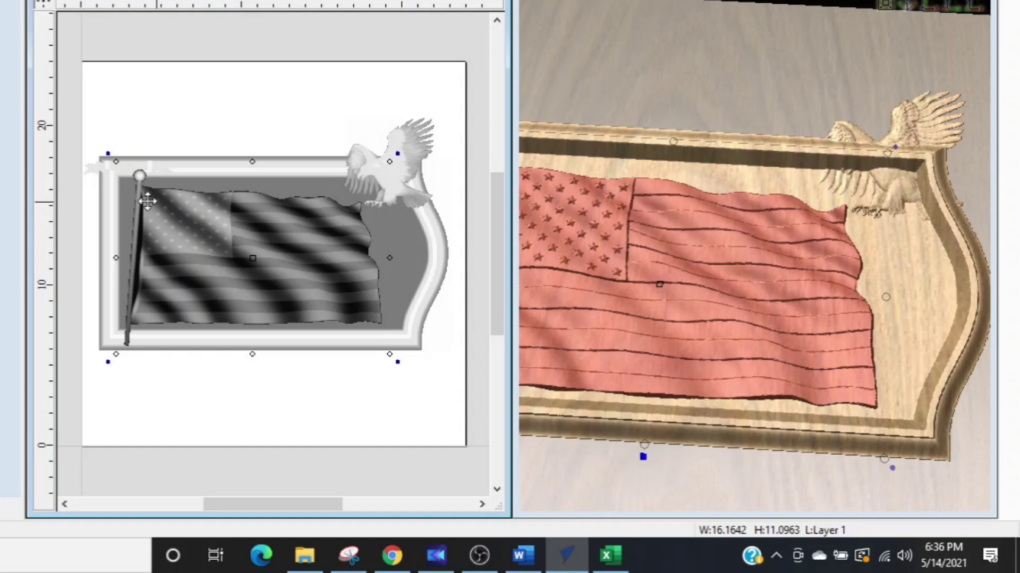
# Nudge the flag slightly upward, keeping the foot of its pole on the frame's lower edge.
pyautogui.press('ctrl')
pyautogui.press('ctrl')
pyautogui.press('ctrl')
pyautogui.press('ctrl')
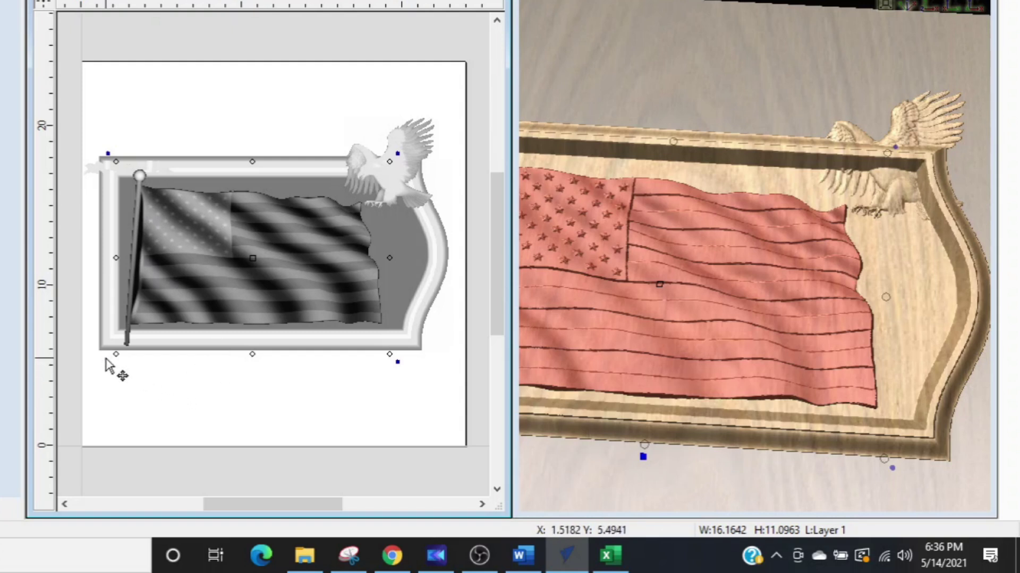
pyautogui.scroll(3, 108, 361)
pyautogui.scroll(3, 108, 363)
pyautogui.press('ctrl')
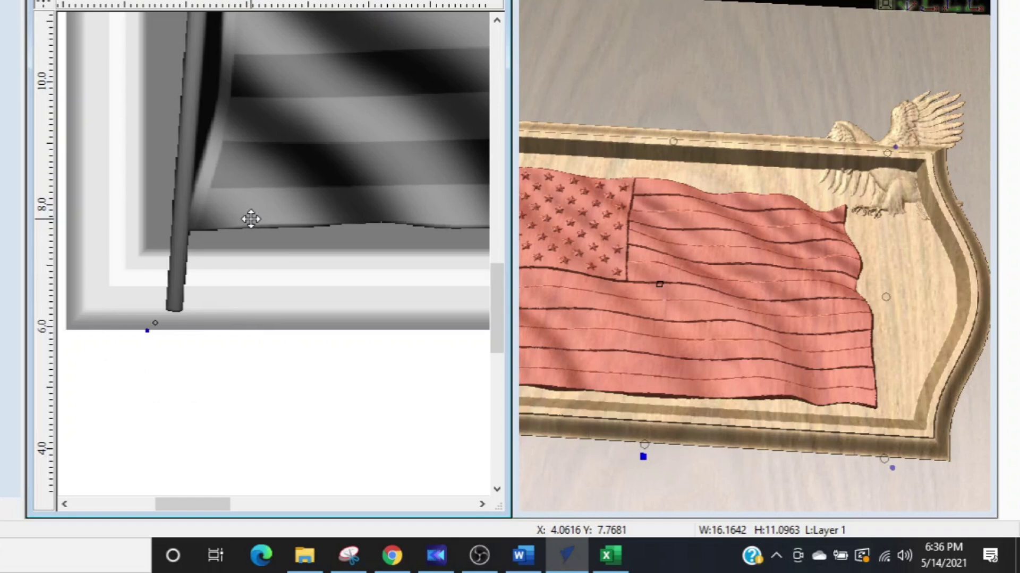
pyautogui.press('Up')
pyautogui.press('Up')
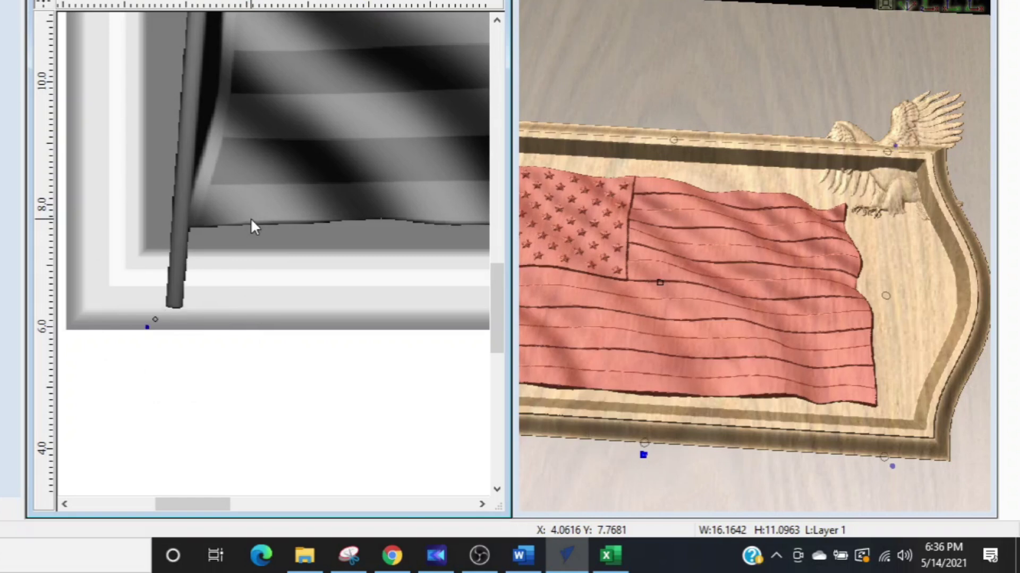
pyautogui.scroll(-3, 652, 361)
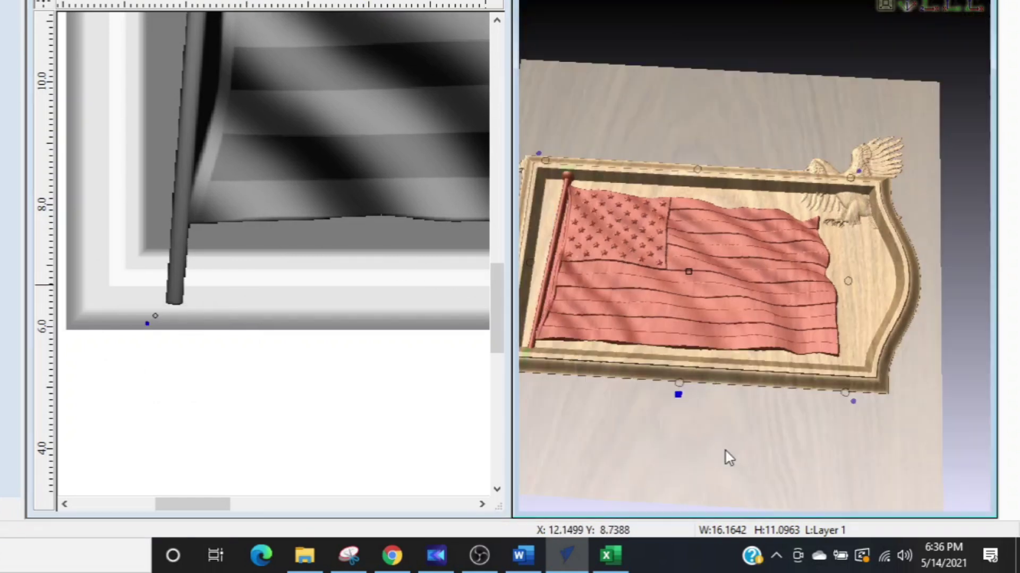
pyautogui.moveTo(725, 451); pyautogui.dragTo(846, 506, button='middle')
pyautogui.moveTo(734, 336); pyautogui.dragTo(749, 355)
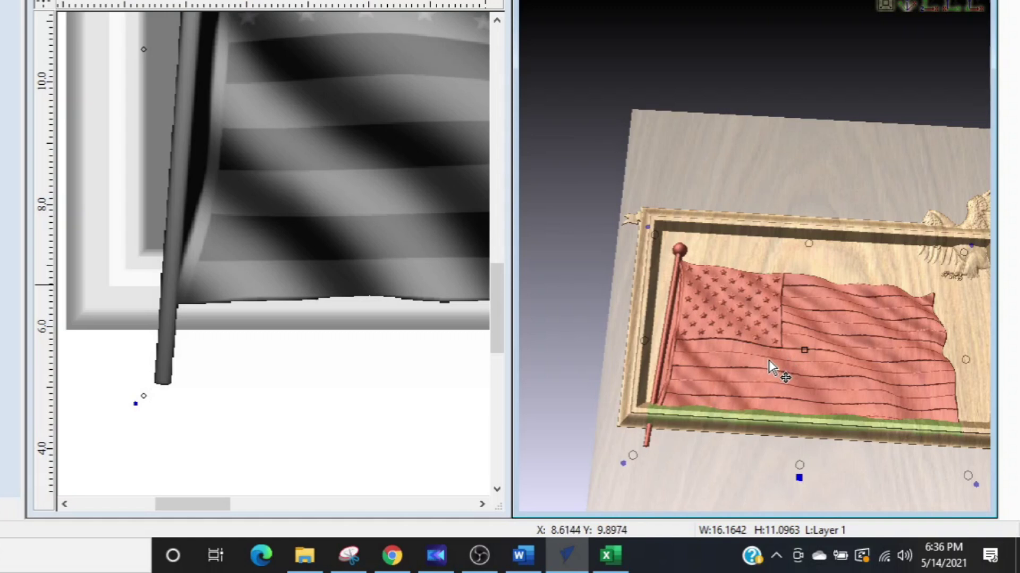
pyautogui.hotkey('ctrl', 'z')
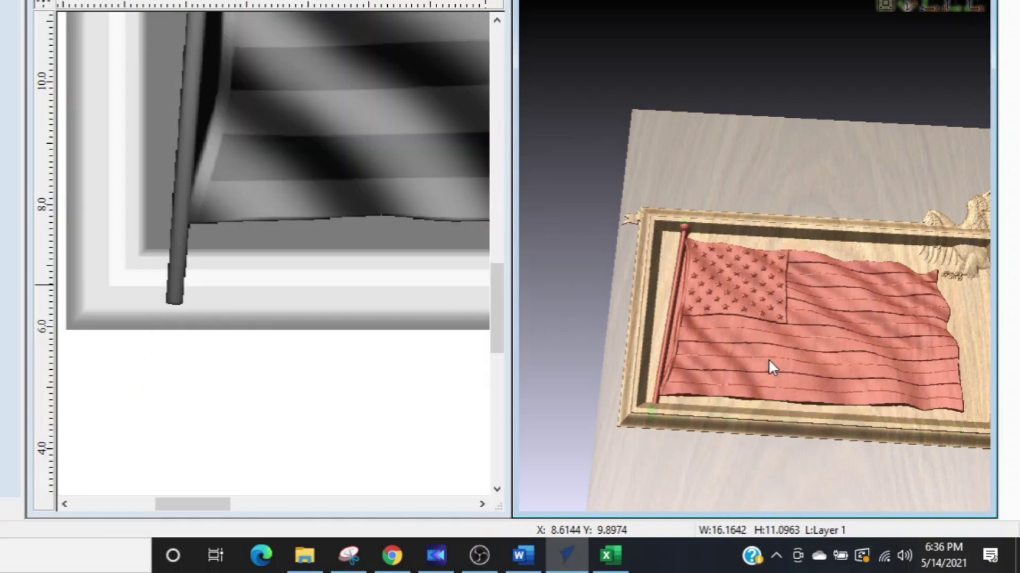
# Inspect the flag's pole ends, waves and edges against the recess and raised frame from several 3D angles.
pyautogui.moveTo(739, 194); pyautogui.dragTo(721, 266)
pyautogui.scroll(2, 633, 217)
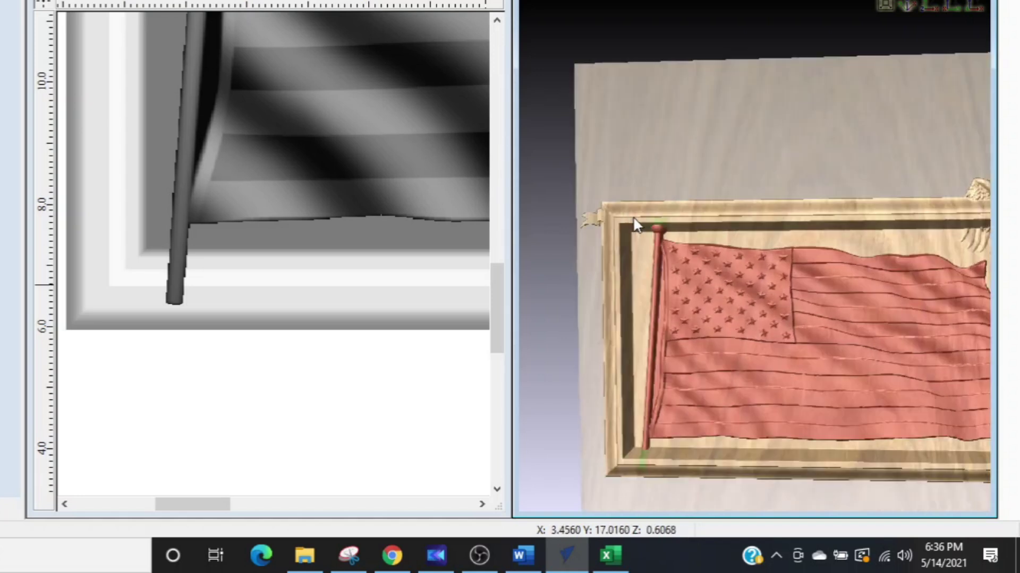
pyautogui.scroll(3, 635, 223)
pyautogui.scroll(-5, 680, 224)
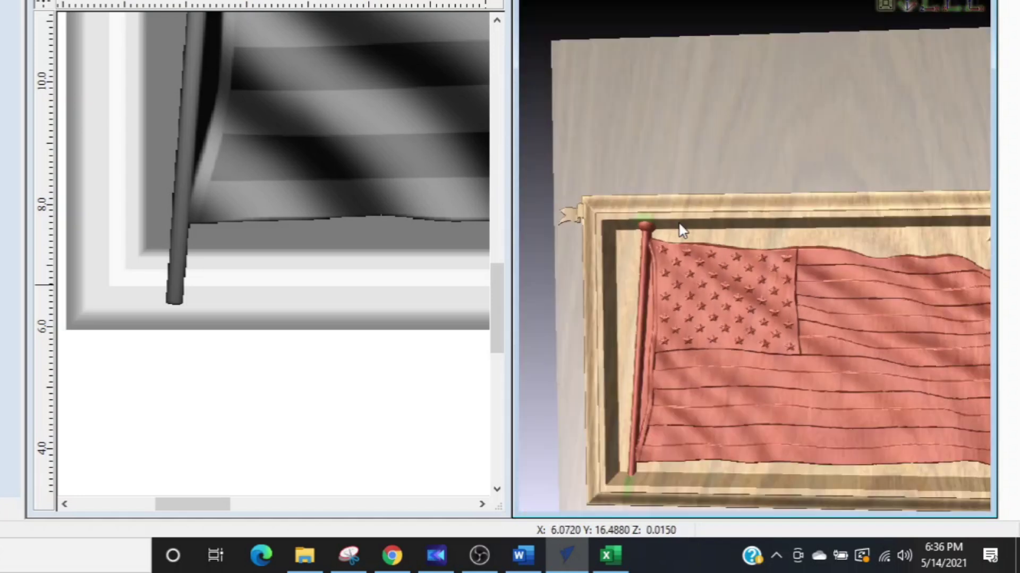
pyautogui.moveTo(667, 229); pyautogui.dragTo(630, 225, button='middle')
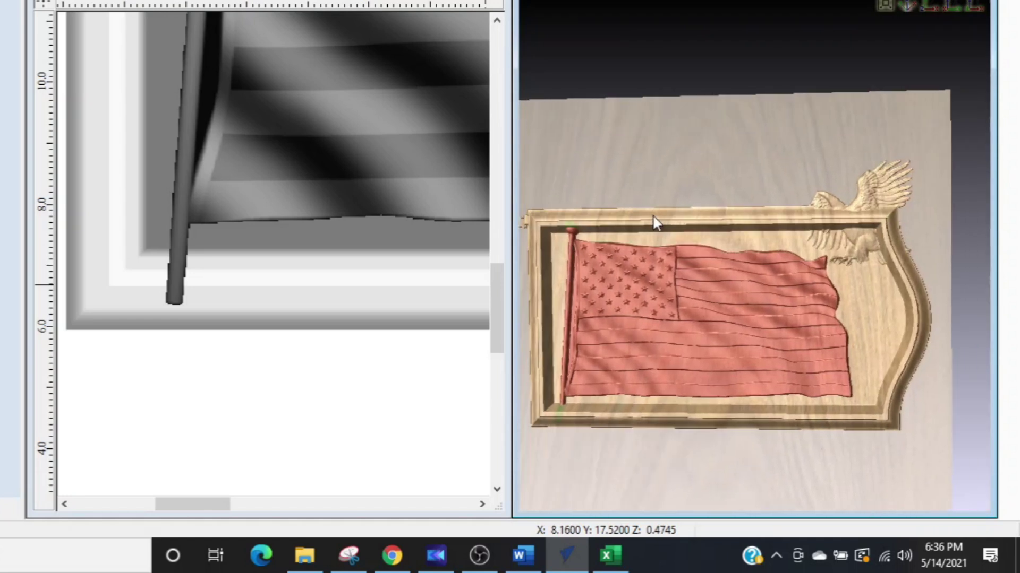
pyautogui.moveTo(696, 406); pyautogui.dragTo(734, 266)
pyautogui.scroll(3, 654, 398)
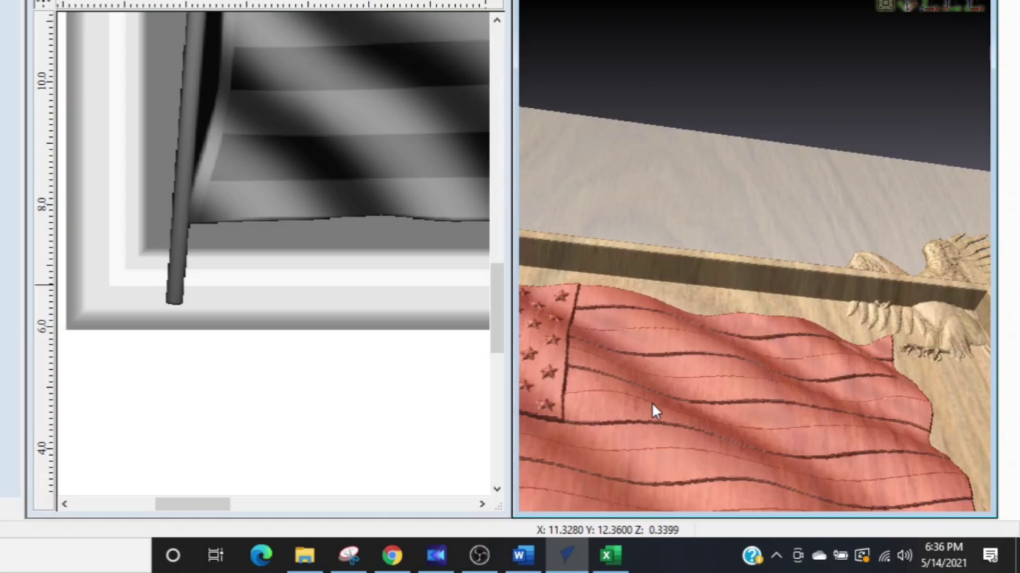
pyautogui.moveTo(720, 241); pyautogui.dragTo(804, 82)
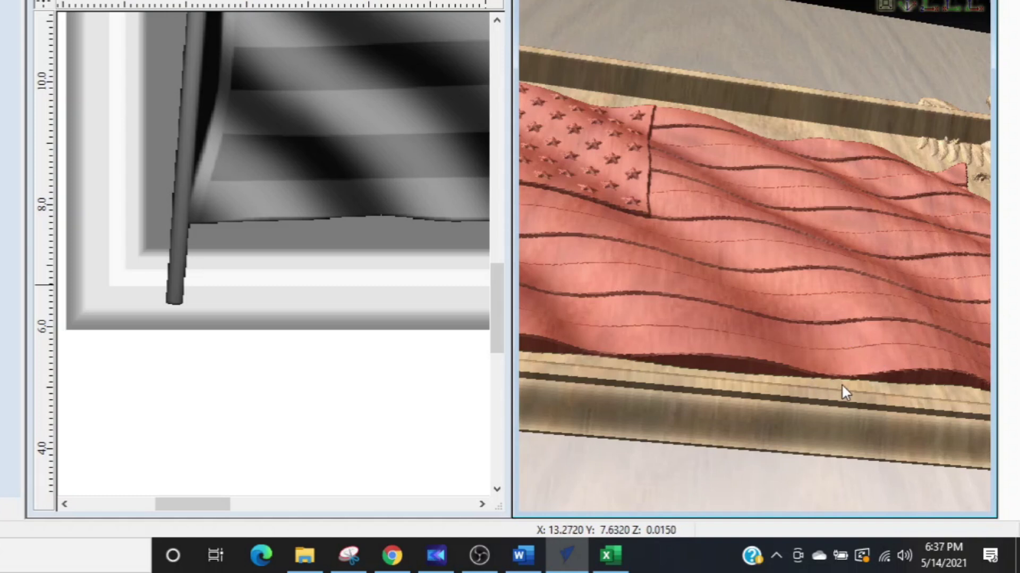
pyautogui.scroll(2, 839, 388)
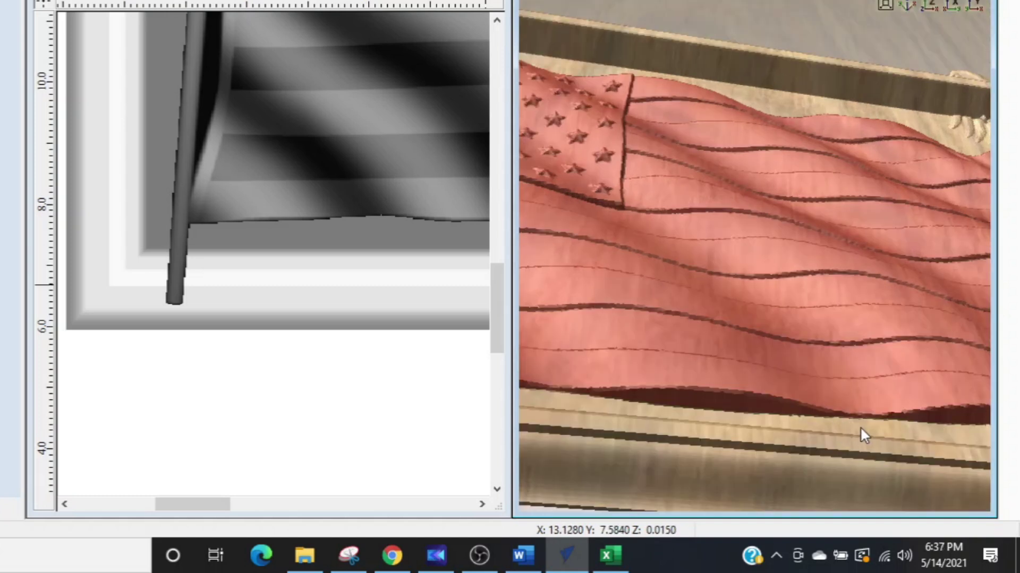
pyautogui.moveTo(750, 78); pyautogui.dragTo(794, 208)
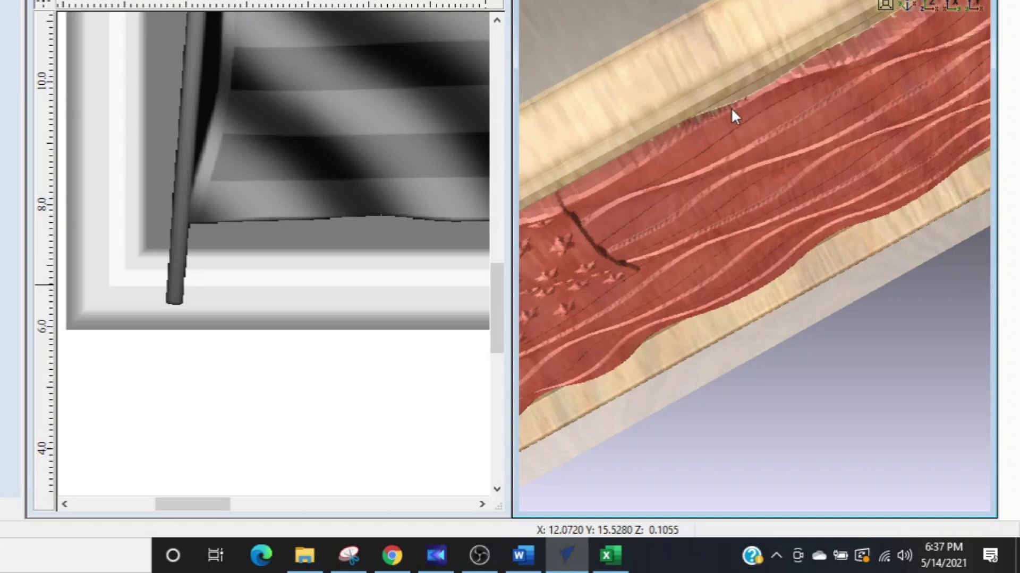
pyautogui.moveTo(630, 104); pyautogui.dragTo(664, 195)
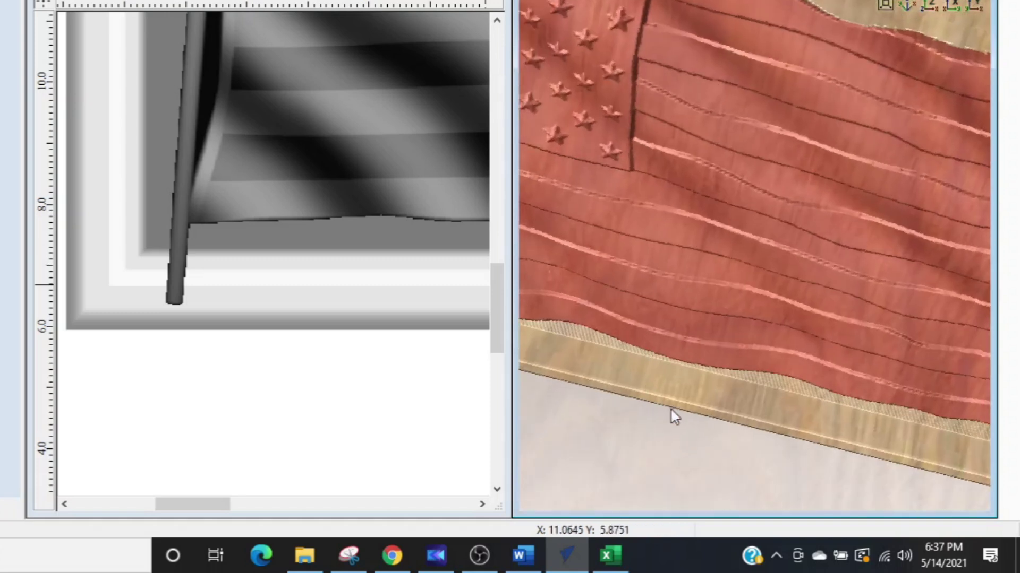
# Deselect the flag and review the whole panel with its enlarged flag in 3D.
pyautogui.click(429, 402)
pyautogui.moveTo(696, 448); pyautogui.dragTo(785, 207)
pyautogui.scroll(-4, 753, 275)
pyautogui.scroll(-4, 743, 285)
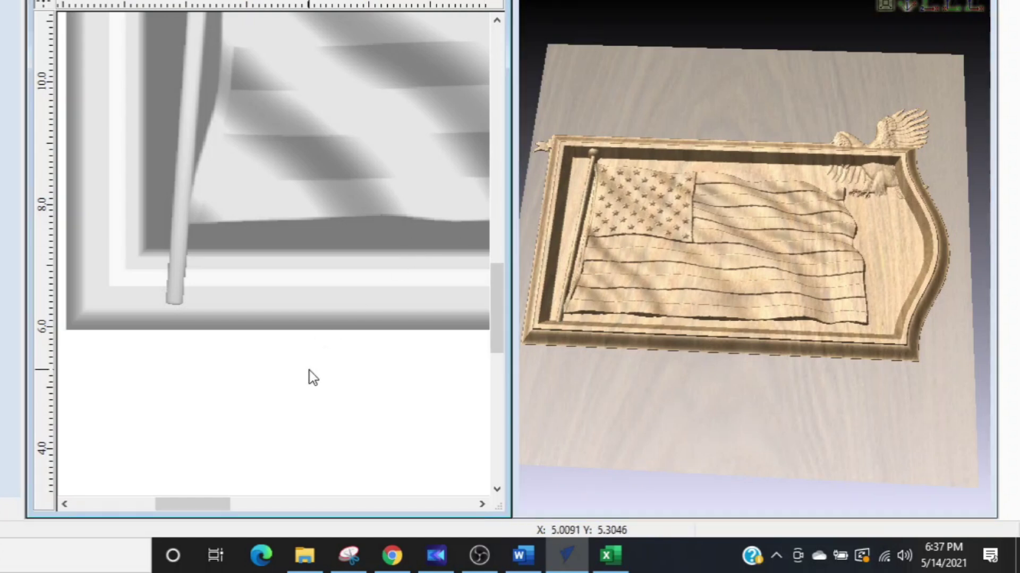
# Move the eagle from the frame's upper right corner down into the recess, over the right end of the flag.
pyautogui.scroll(-2, 323, 368)
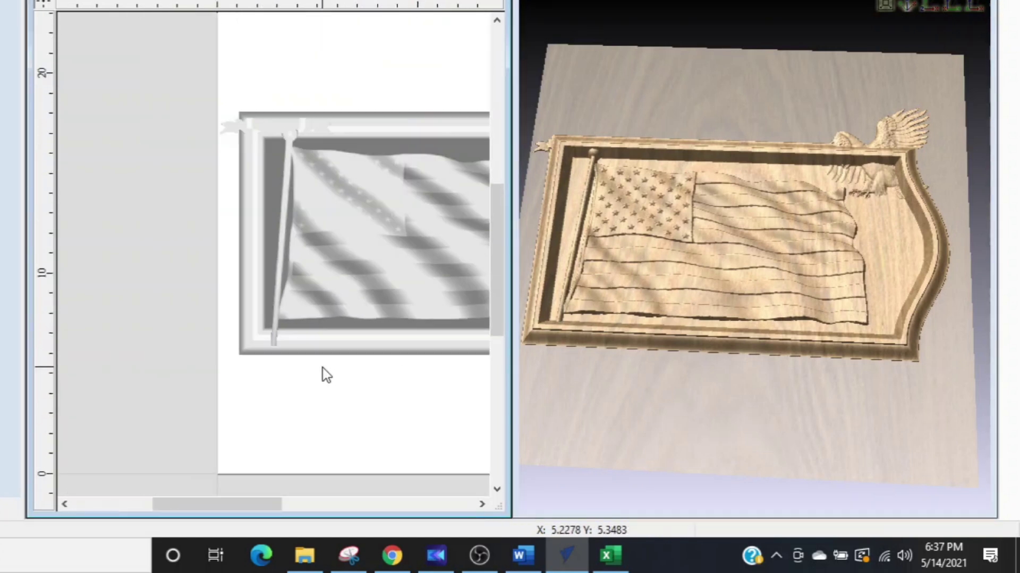
pyautogui.moveTo(364, 390); pyautogui.dragTo(156, 371, button='middle')
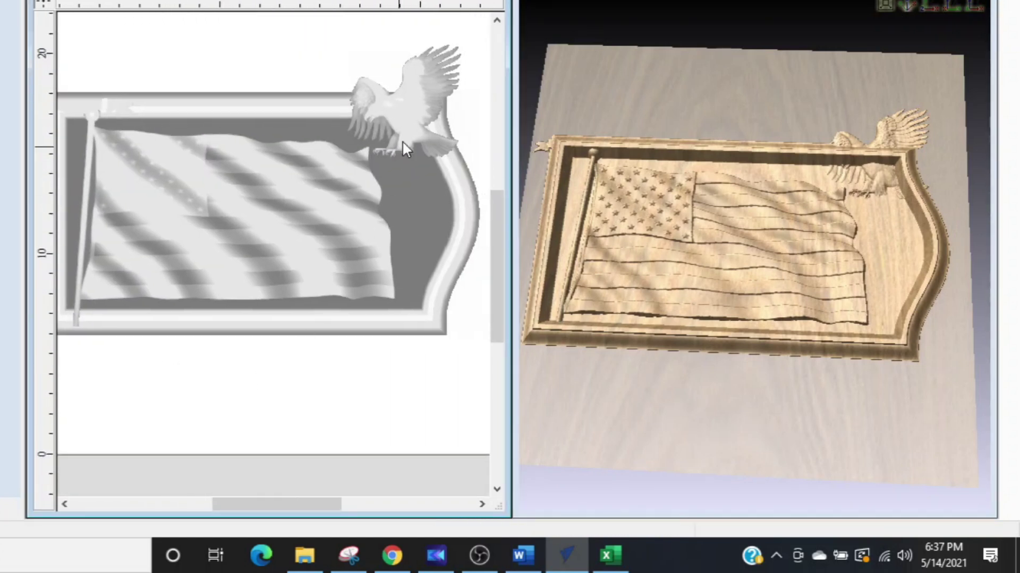
pyautogui.moveTo(410, 111)
pyautogui.mouseDown()
pyautogui.moveTo(373, 183)
pyautogui.moveTo(413, 117)
pyautogui.mouseUp()
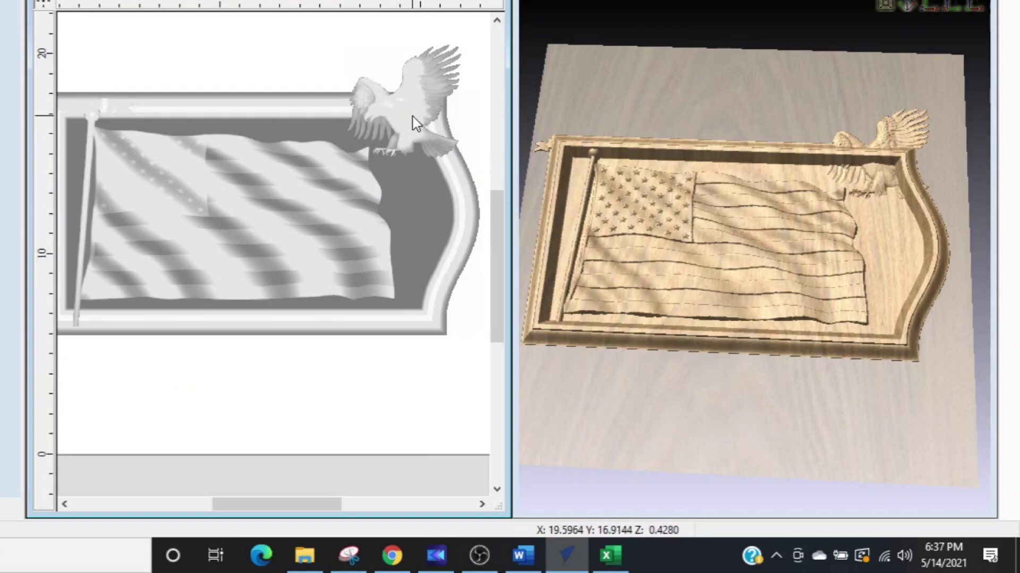
pyautogui.click(412, 113)
pyautogui.click(413, 113)
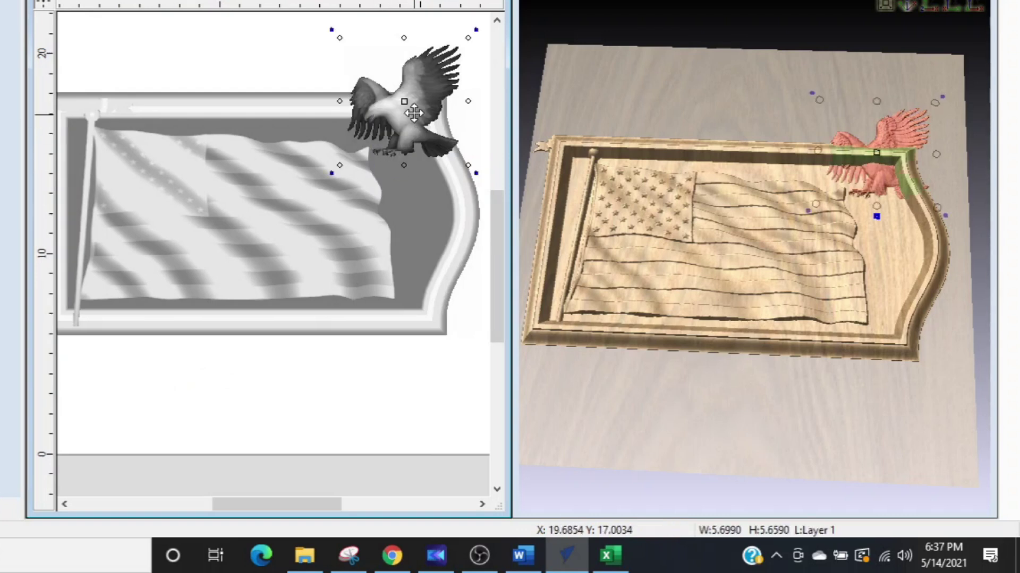
pyautogui.moveTo(413, 113); pyautogui.dragTo(371, 189)
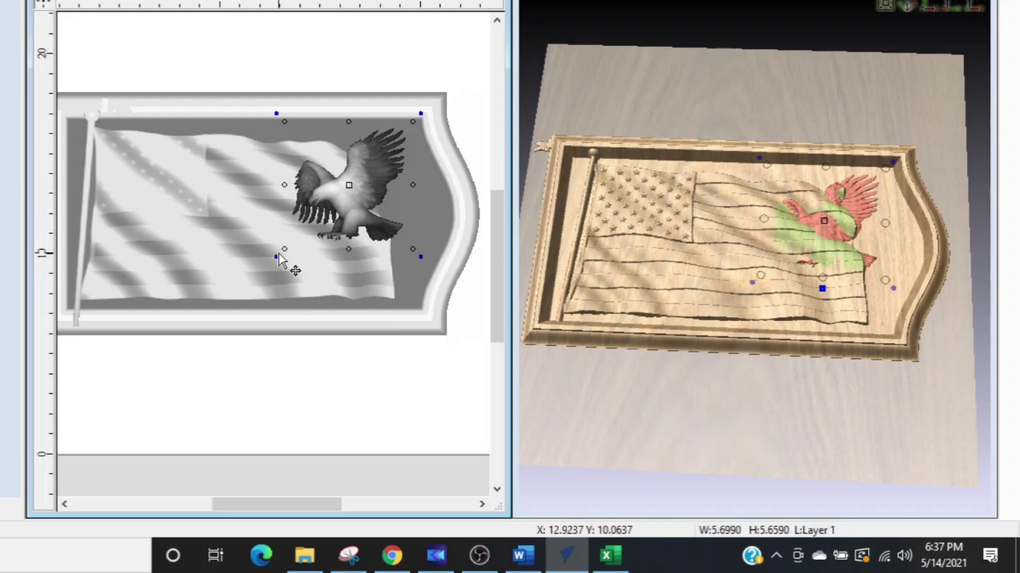
# Enlarge the eagle to about 8.70 wide by 8.64 high and nudge it slightly up and right within the recess.
pyautogui.moveTo(285, 248); pyautogui.dragTo(228, 305)
pyautogui.scroll(1, 448, 266)
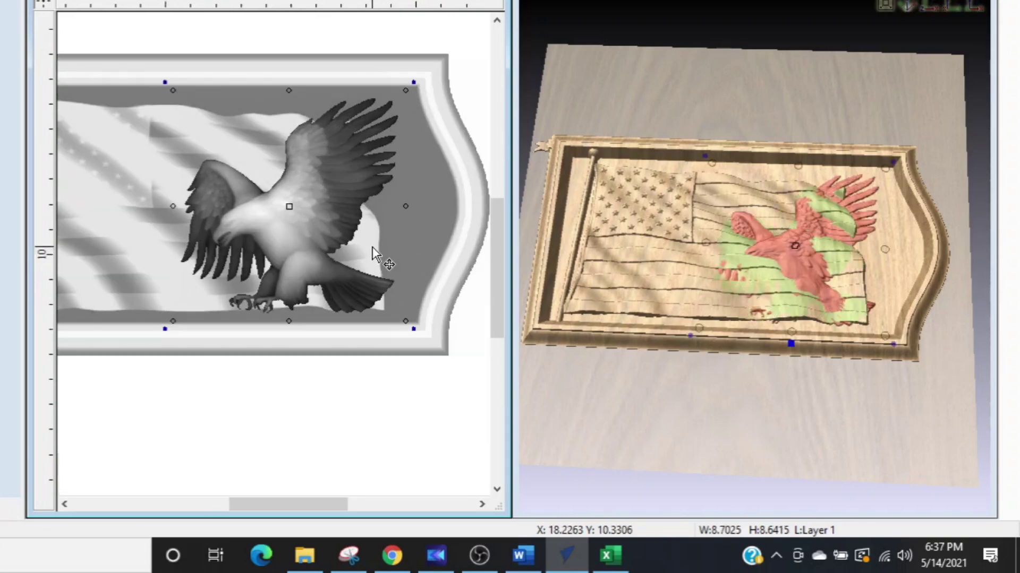
pyautogui.press('Up')
pyautogui.press('Right')
pyautogui.press('Right')
pyautogui.press('Right')
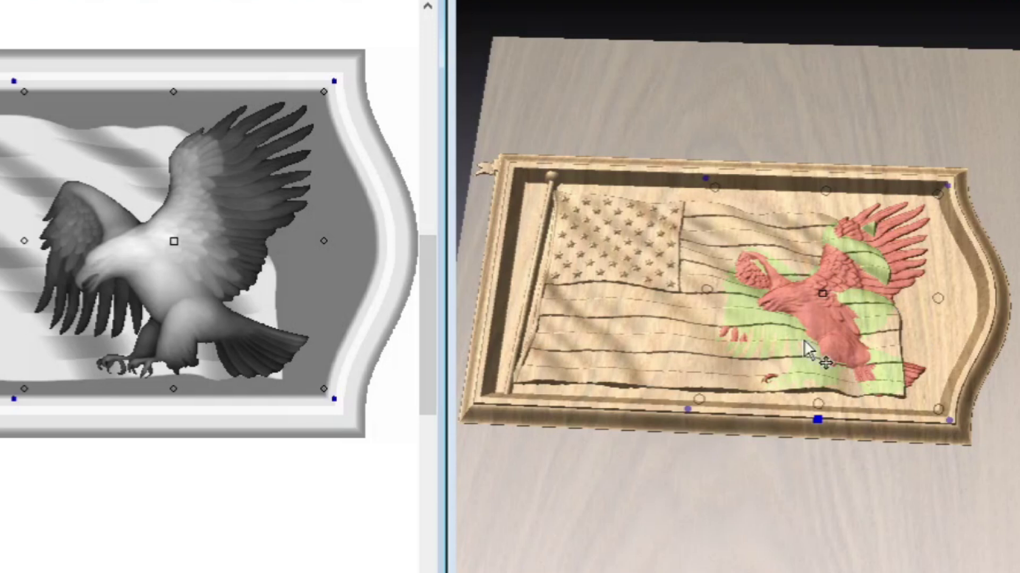
pyautogui.scroll(3, 803, 342)
pyautogui.click(741, 567)
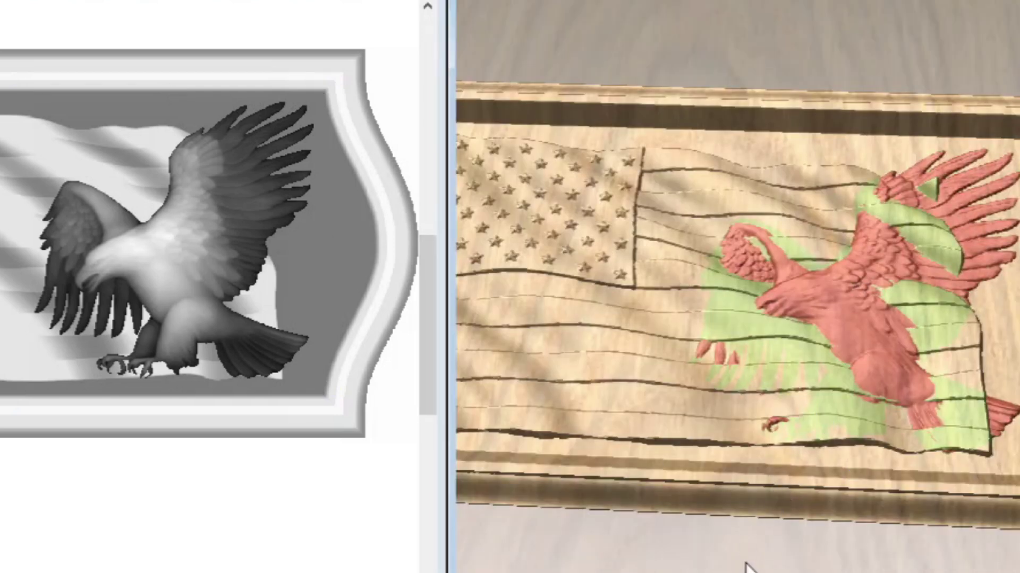
# Check the job size and material thickness in the job setup, leaving the settings unchanged.
pyautogui.moveTo(755, 536); pyautogui.dragTo(742, 492)
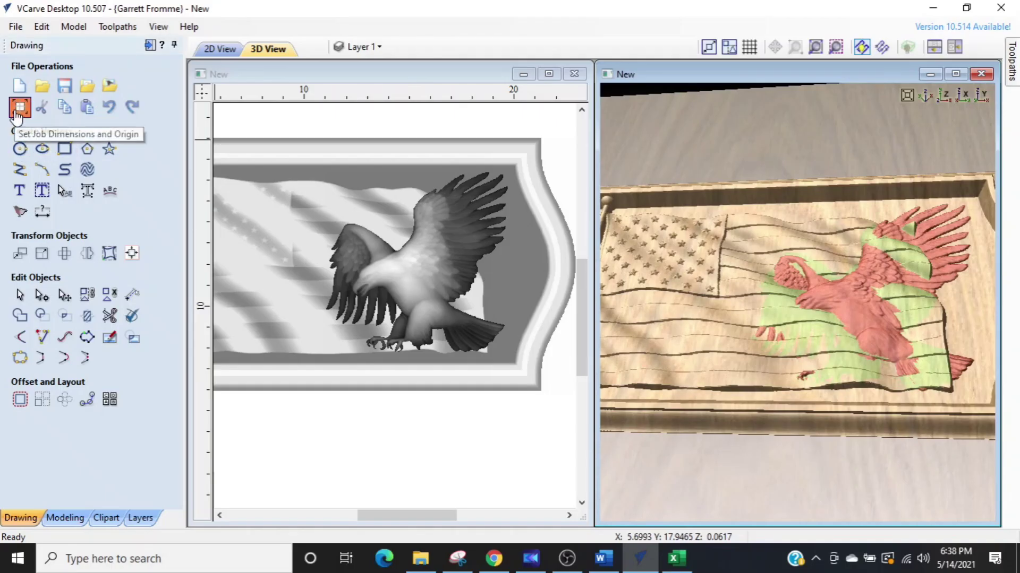
pyautogui.click(19, 109)
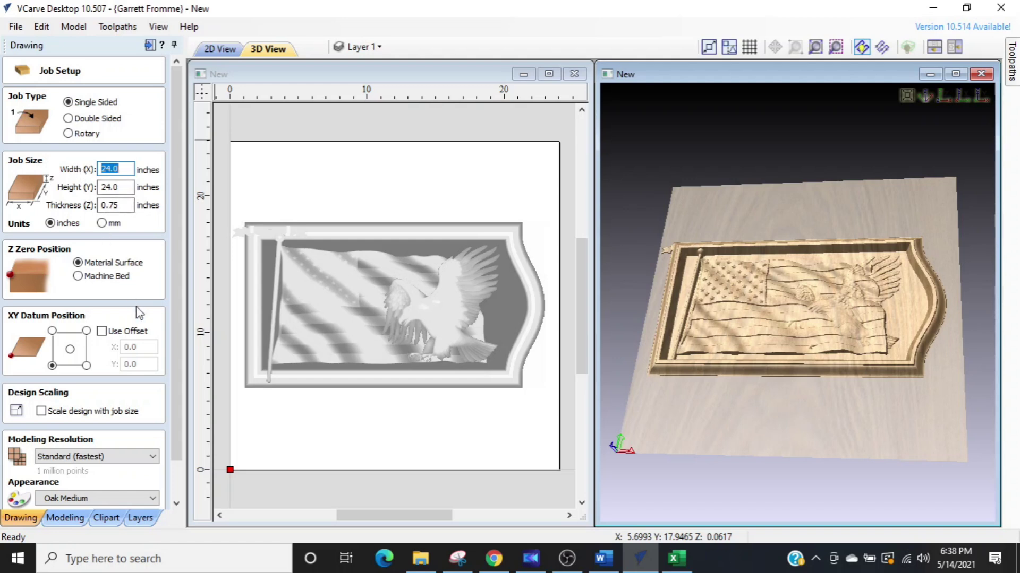
pyautogui.scroll(-1, 166, 343)
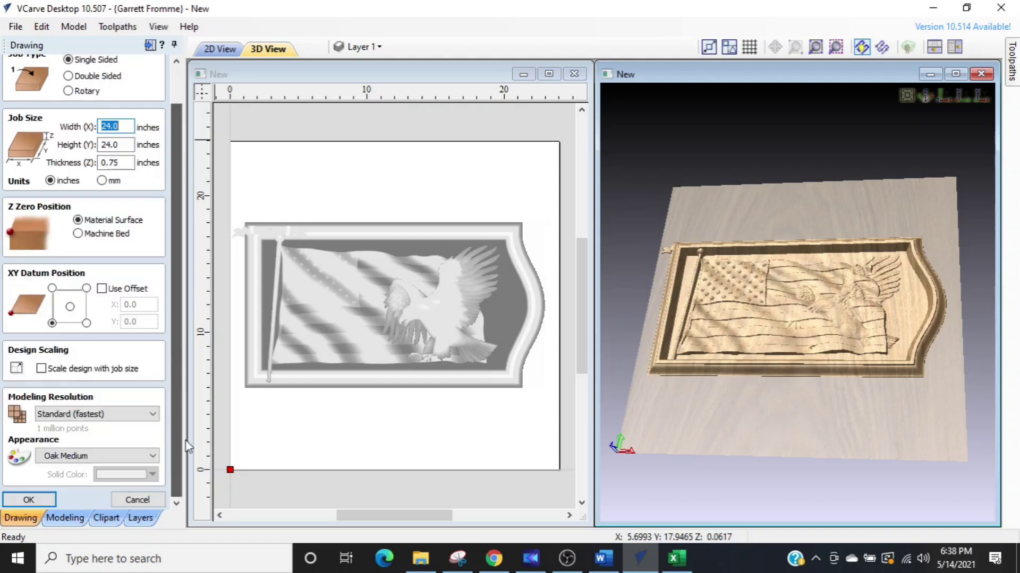
pyautogui.click(124, 502)
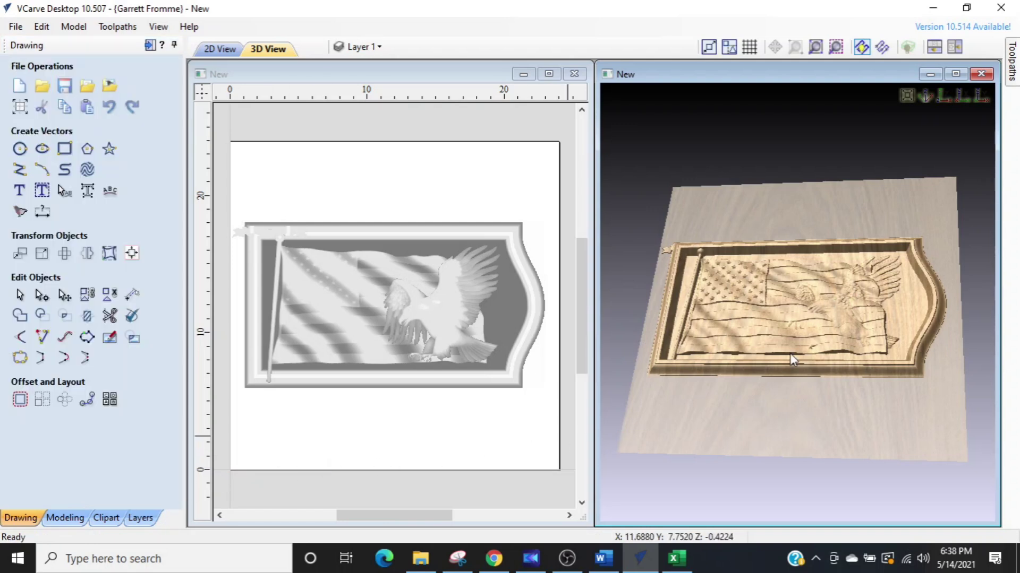
# Inspect the eagle and flag relief against the height of the recess walls from low 3D angles.
pyautogui.moveTo(712, 430); pyautogui.dragTo(734, 377)
pyautogui.scroll(2, 735, 377)
pyautogui.scroll(3, 655, 336)
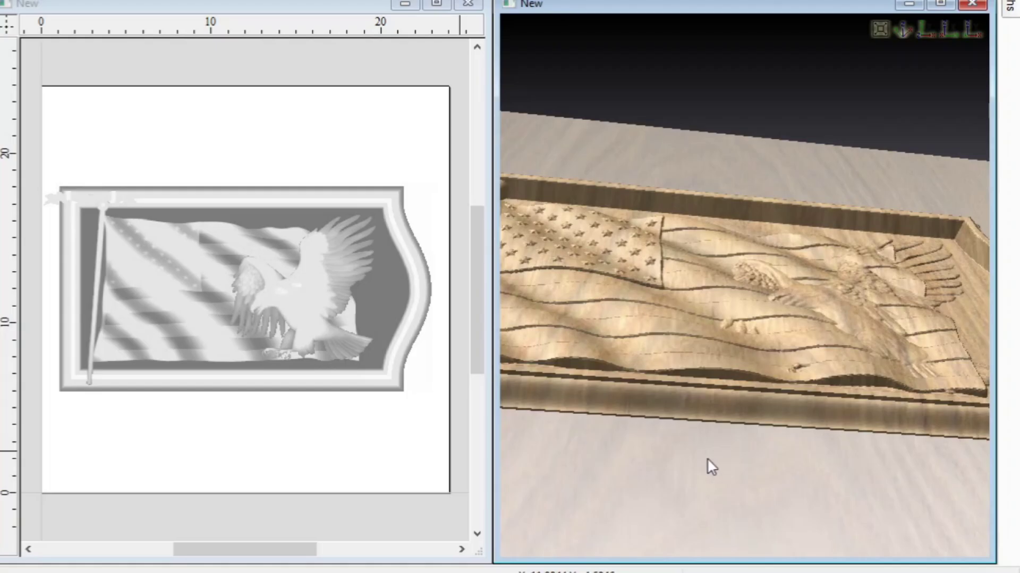
pyautogui.moveTo(768, 450); pyautogui.dragTo(856, 371)
pyautogui.scroll(4, 901, 294)
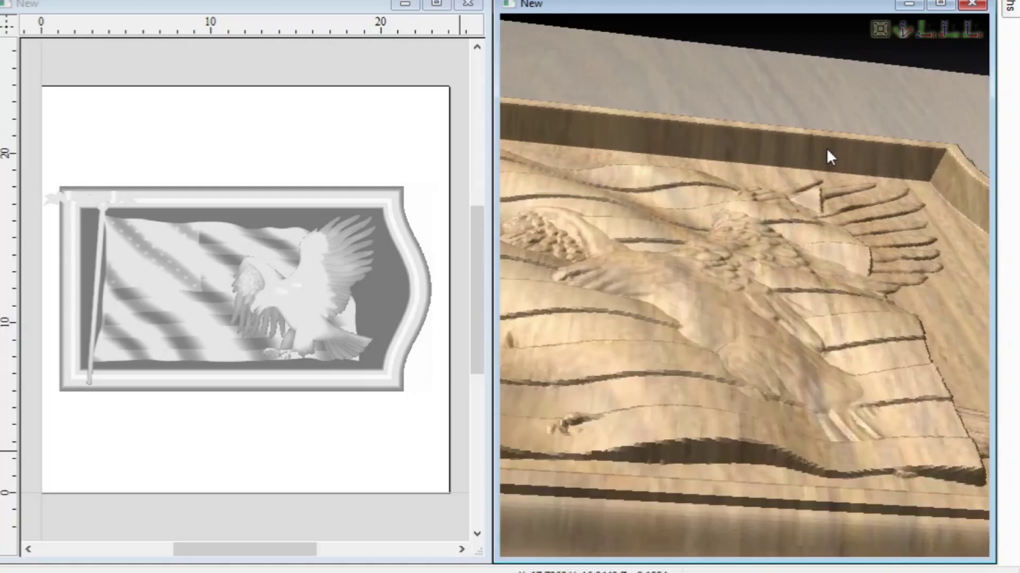
pyautogui.click(812, 160)
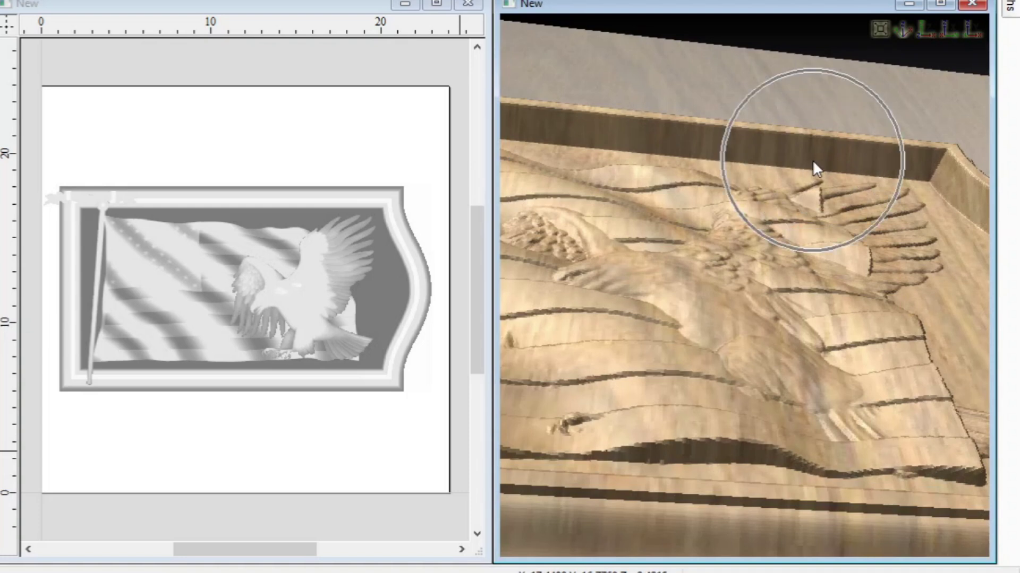
pyautogui.click(812, 159)
pyautogui.scroll(-2, 812, 156)
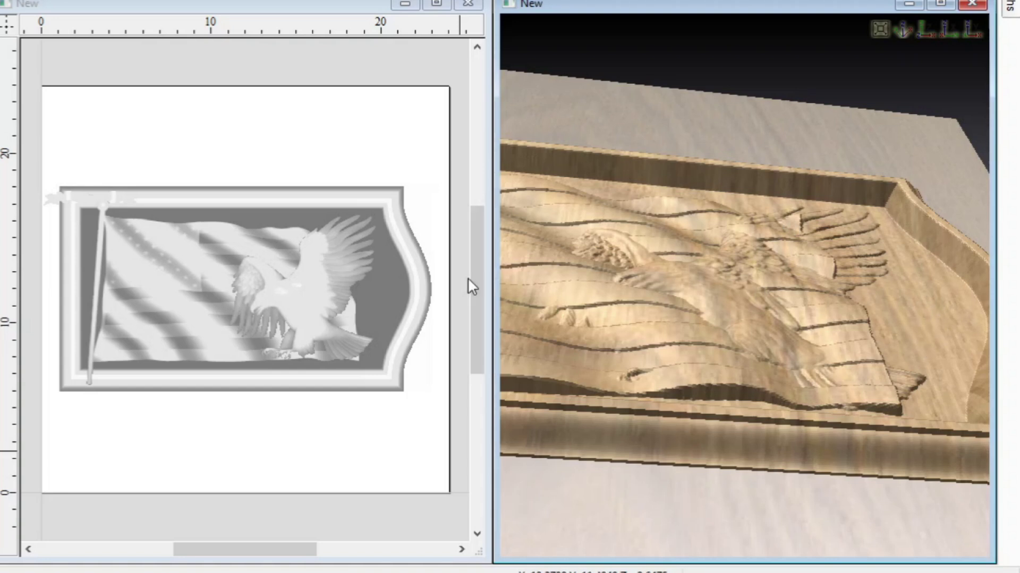
# Highlight the framed panel, review it around the flag and eagle in 3D, and deselect it.
pyautogui.click(292, 202)
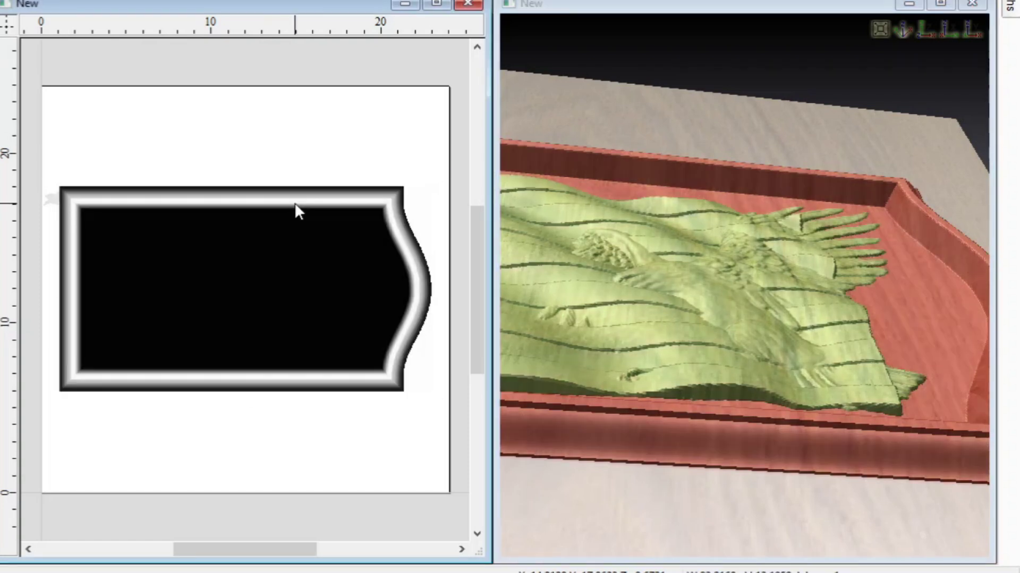
pyautogui.click(295, 203)
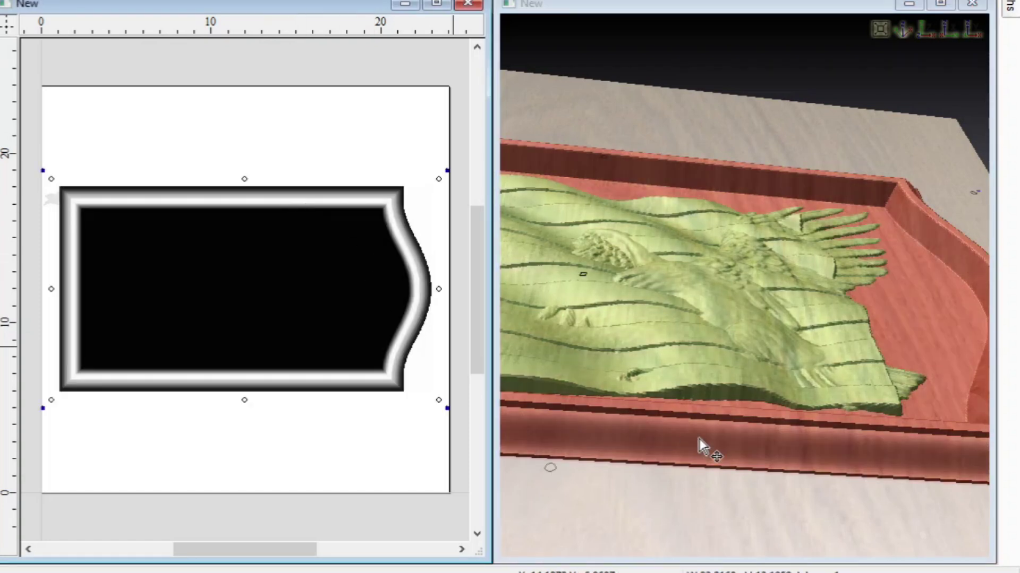
pyautogui.scroll(-2, 707, 451)
pyautogui.moveTo(595, 459); pyautogui.dragTo(690, 560)
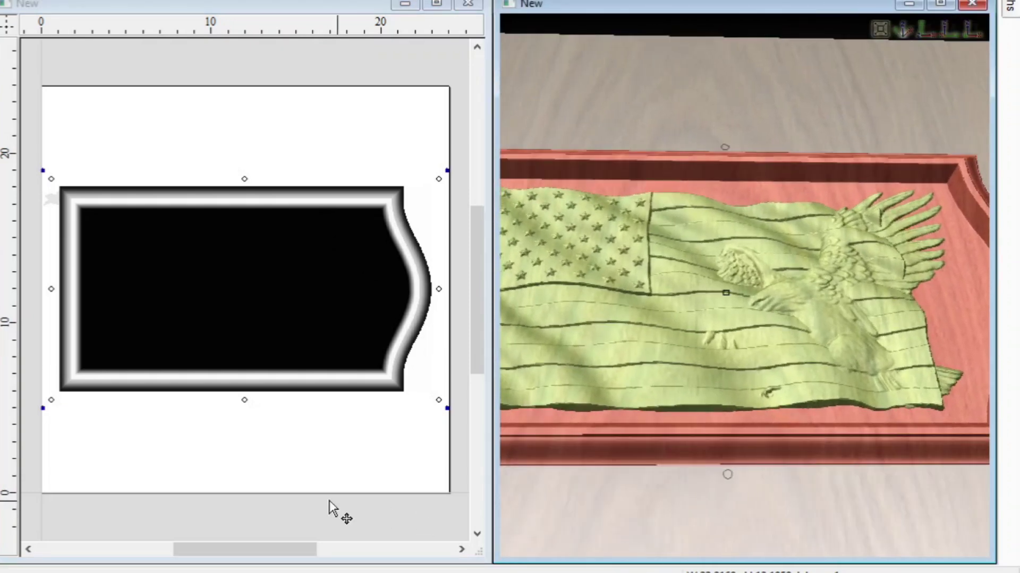
pyautogui.click(297, 471)
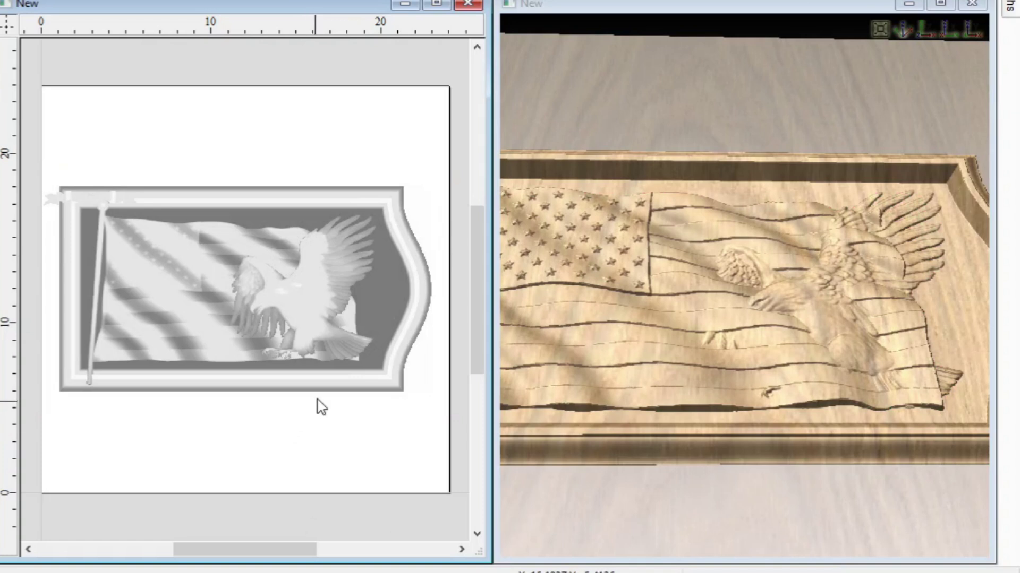
# Set the shape height of the Panel No.4 component to 0.555 inches in its component properties.
pyautogui.click(330, 390)
pyautogui.click(329, 388)
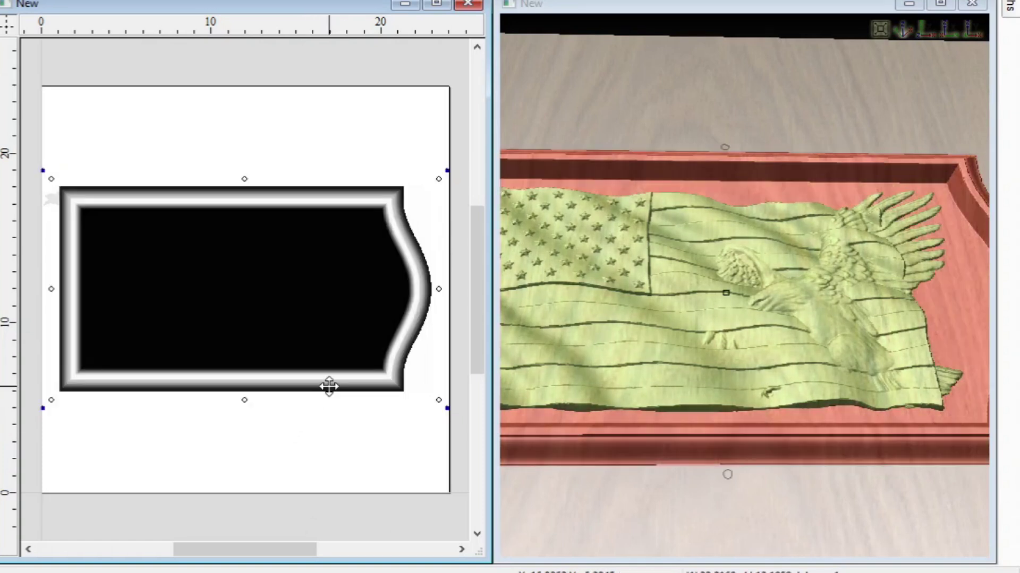
pyautogui.click(330, 387)
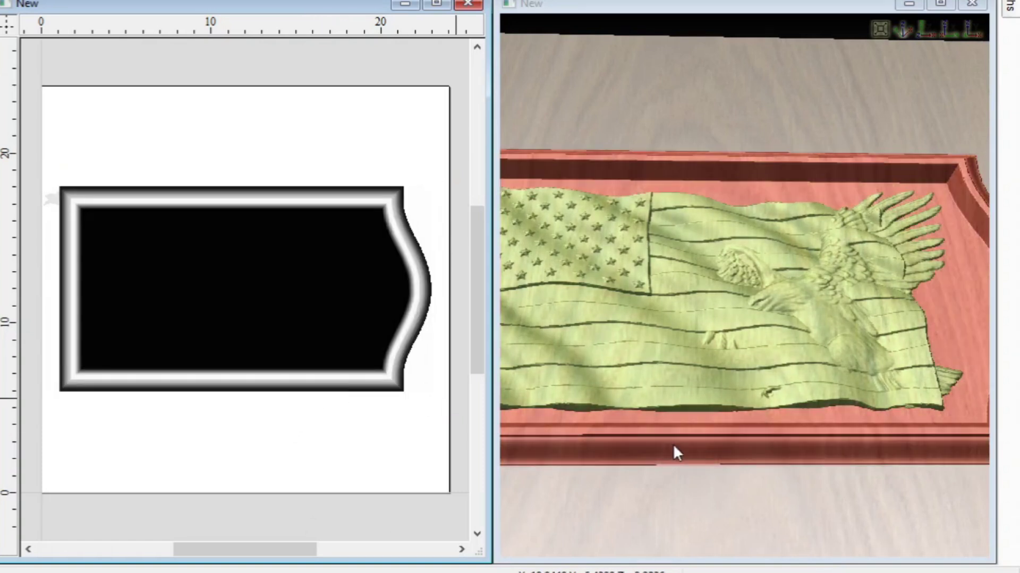
pyautogui.scroll(-2, 673, 445)
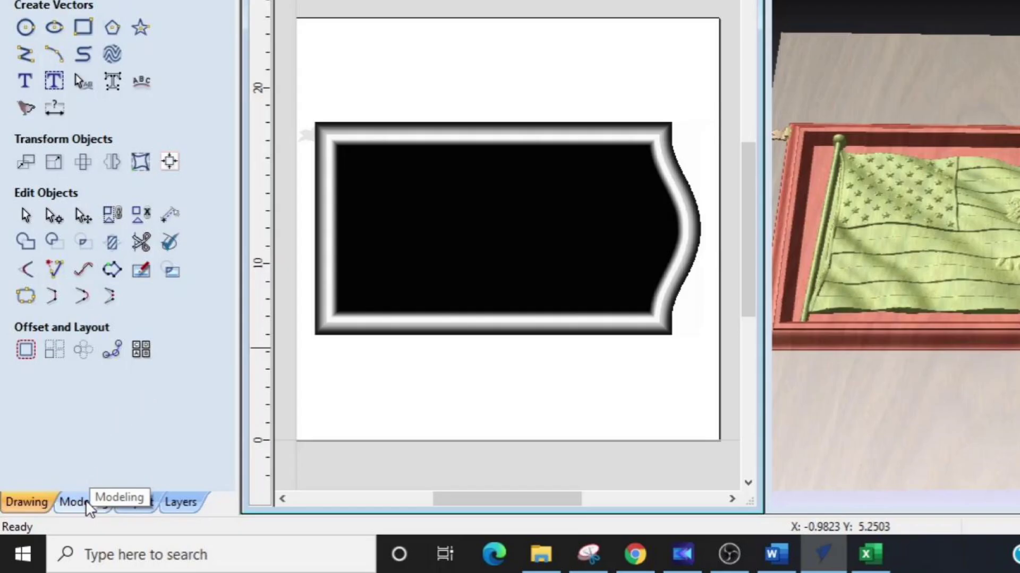
pyautogui.click(85, 500)
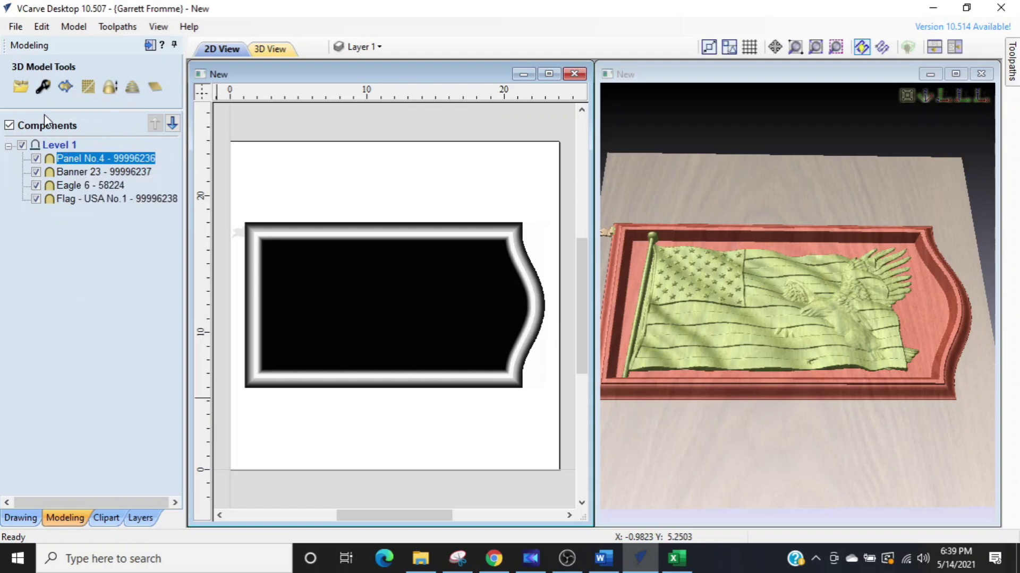
pyautogui.click(43, 90)
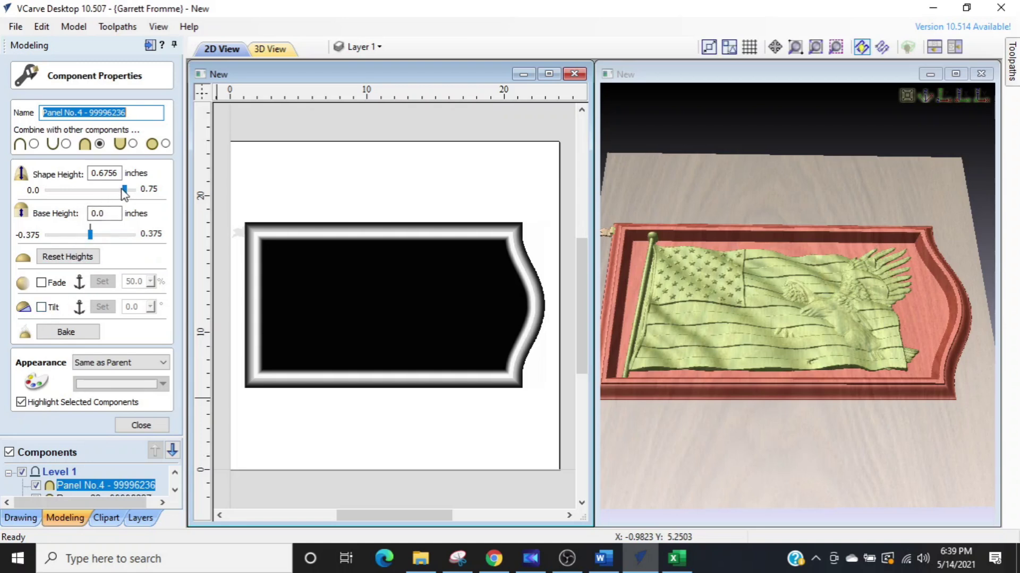
pyautogui.moveTo(737, 454); pyautogui.dragTo(749, 411)
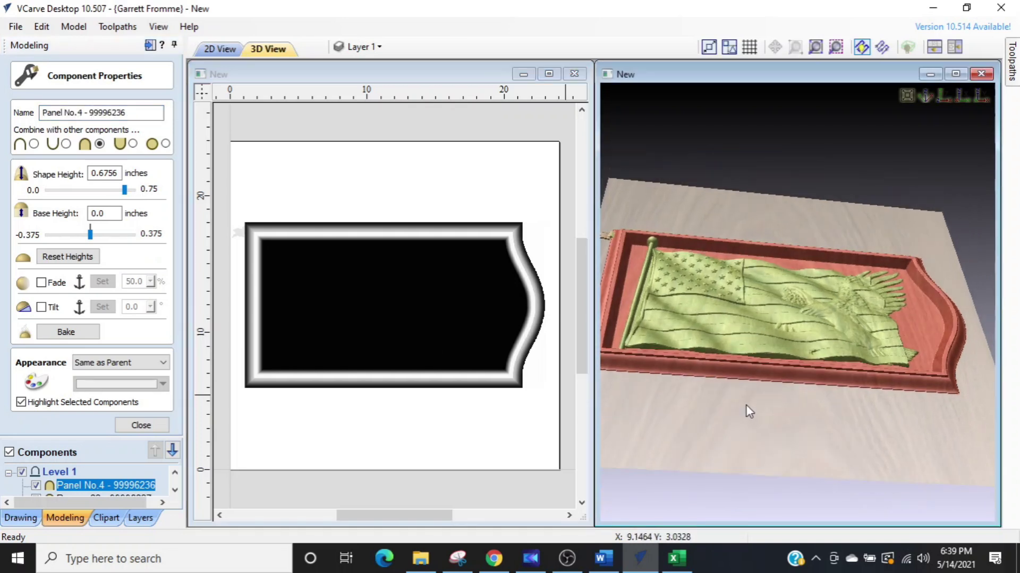
pyautogui.scroll(3, 740, 392)
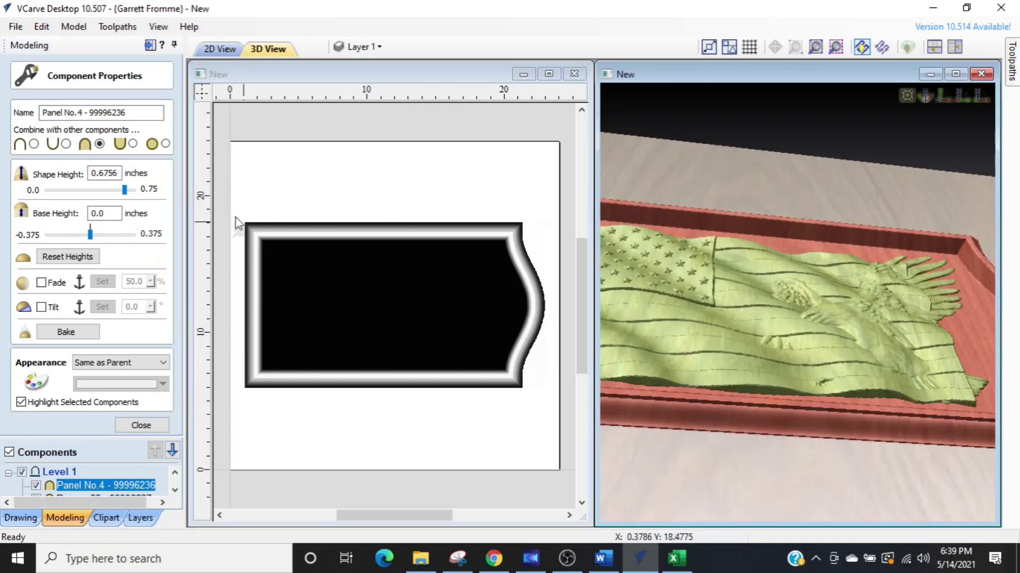
pyautogui.moveTo(125, 188); pyautogui.dragTo(112, 196)
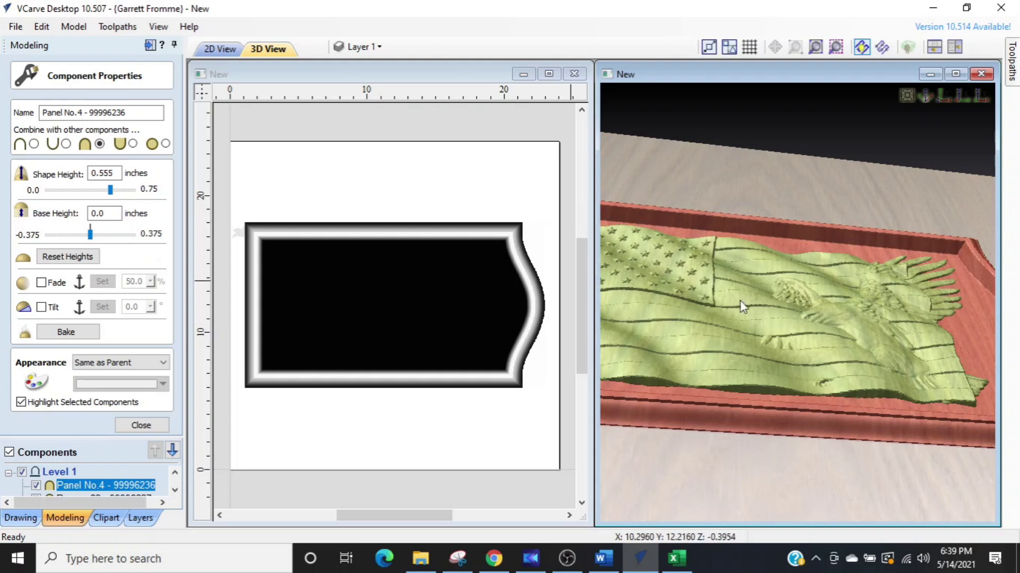
pyautogui.click(759, 414)
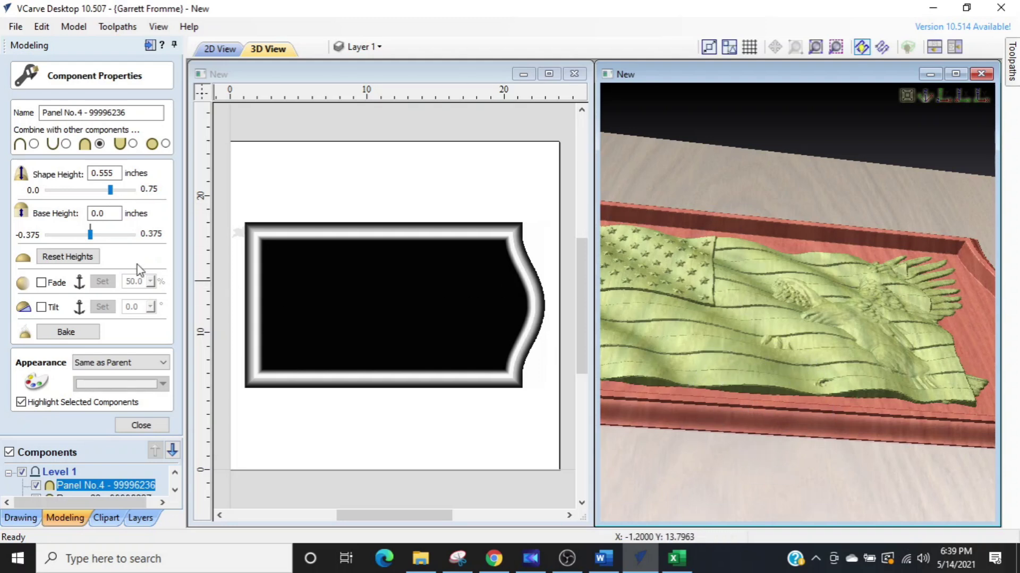
# Raise the panel's base height to 0.0975 inches, close its properties and deselect it.
pyautogui.click(74, 224)
pyautogui.moveTo(90, 233); pyautogui.dragTo(101, 235)
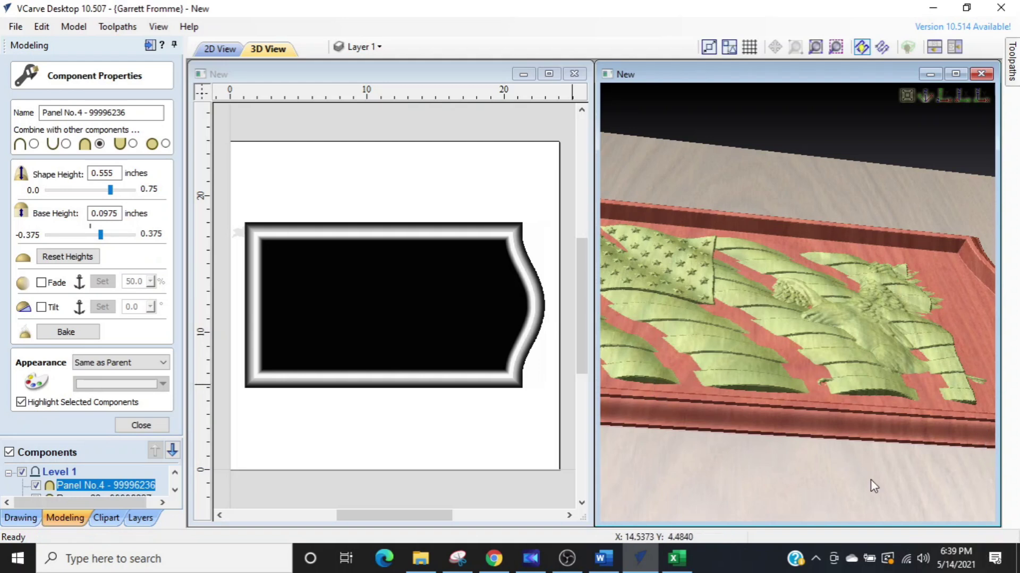
pyautogui.moveTo(814, 479); pyautogui.dragTo(821, 505)
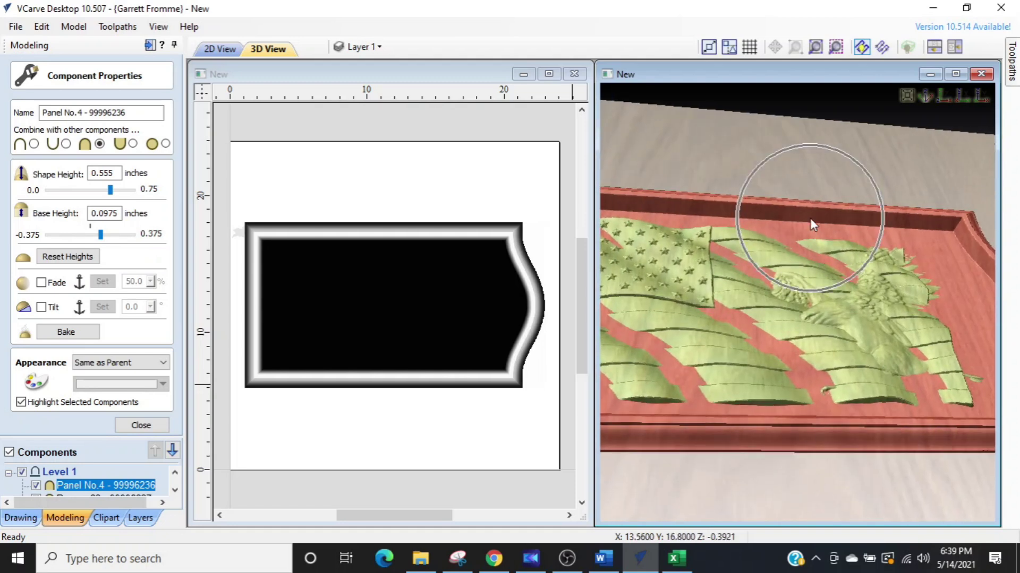
pyautogui.click(167, 427)
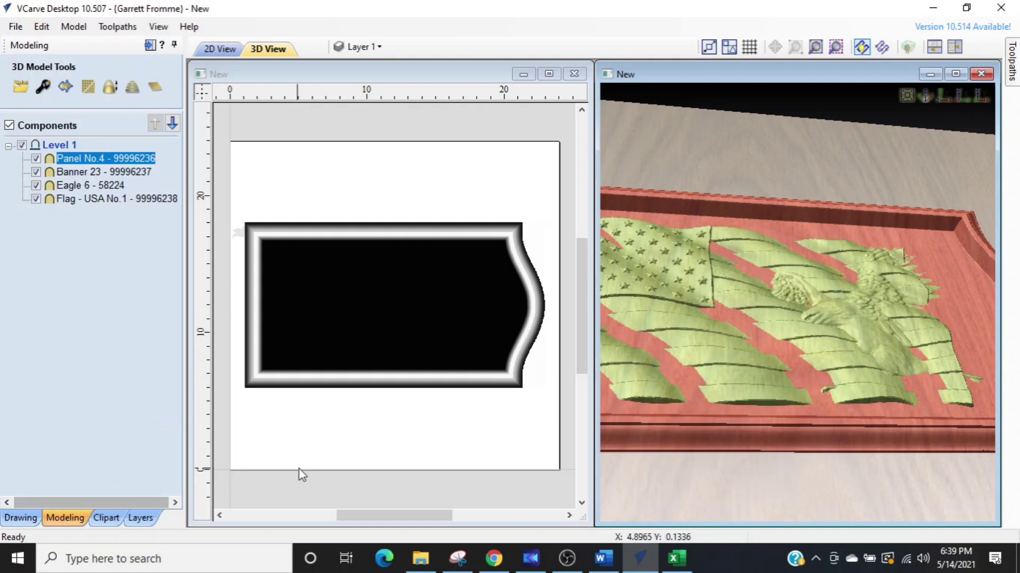
pyautogui.click(332, 452)
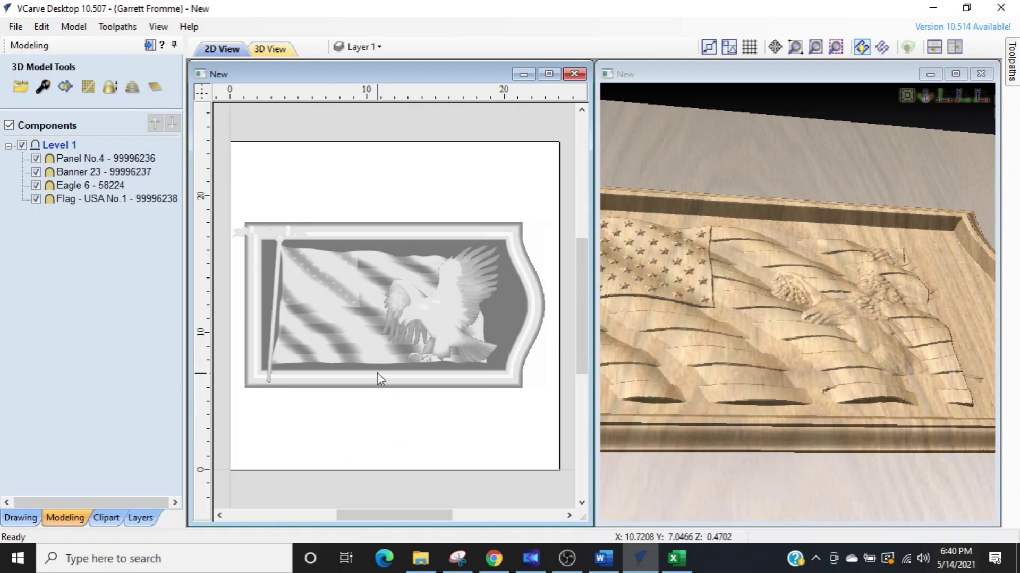
# Raise the flag's base height to 0.1425 inches in its component properties to lift its waves out of the panel floor.
pyautogui.moveTo(709, 470); pyautogui.dragTo(711, 443)
pyautogui.scroll(5, 696, 394)
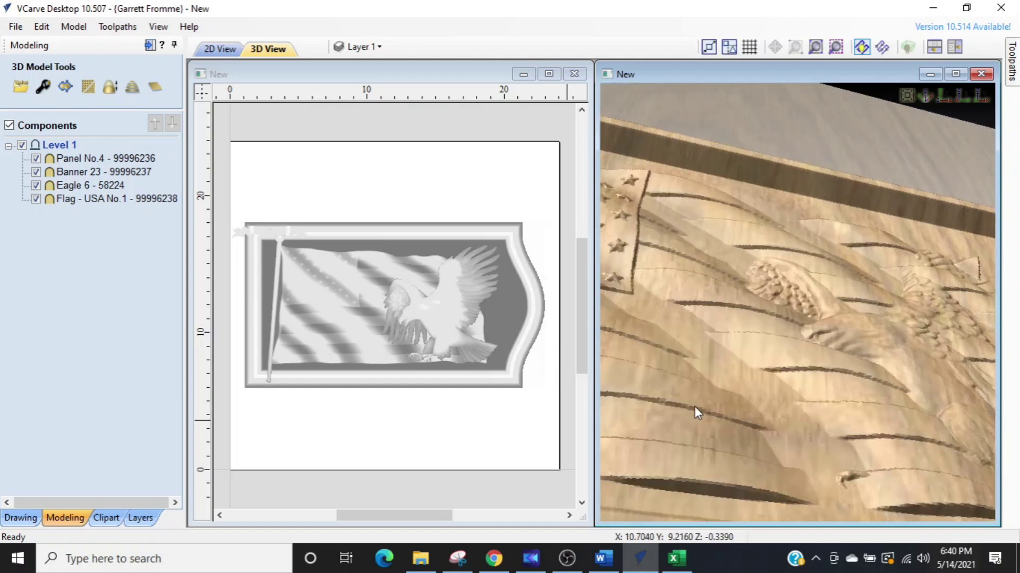
pyautogui.moveTo(777, 482); pyautogui.dragTo(781, 402)
pyautogui.scroll(2, 846, 405)
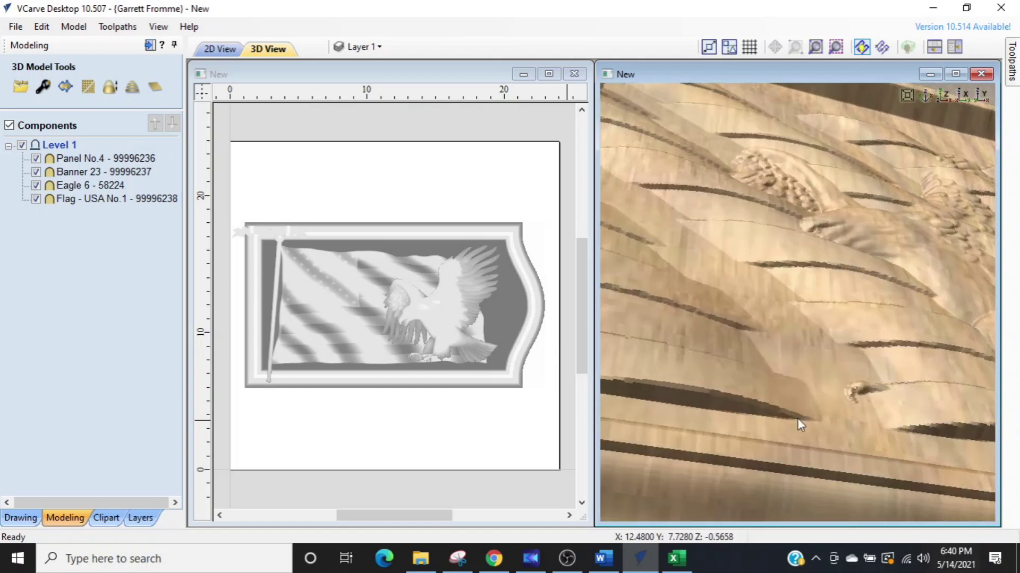
pyautogui.scroll(-2, 708, 460)
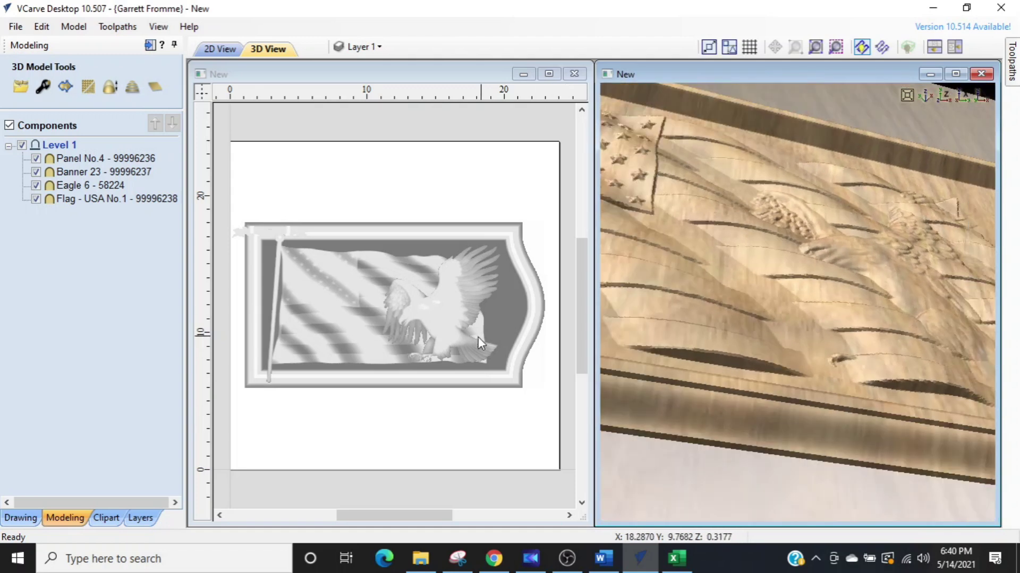
pyautogui.click(326, 342)
pyautogui.click(324, 338)
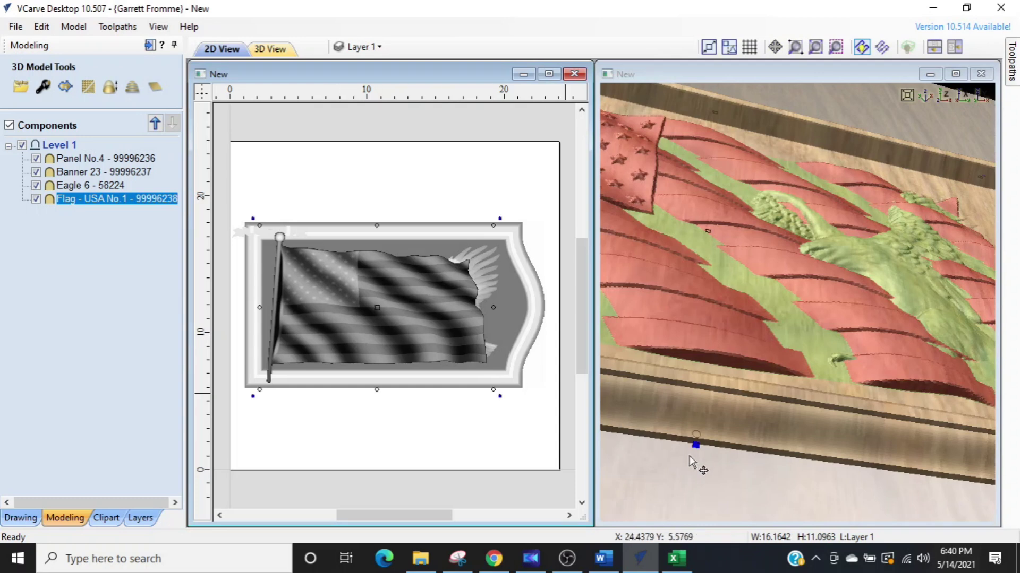
pyautogui.moveTo(708, 471); pyautogui.dragTo(731, 462)
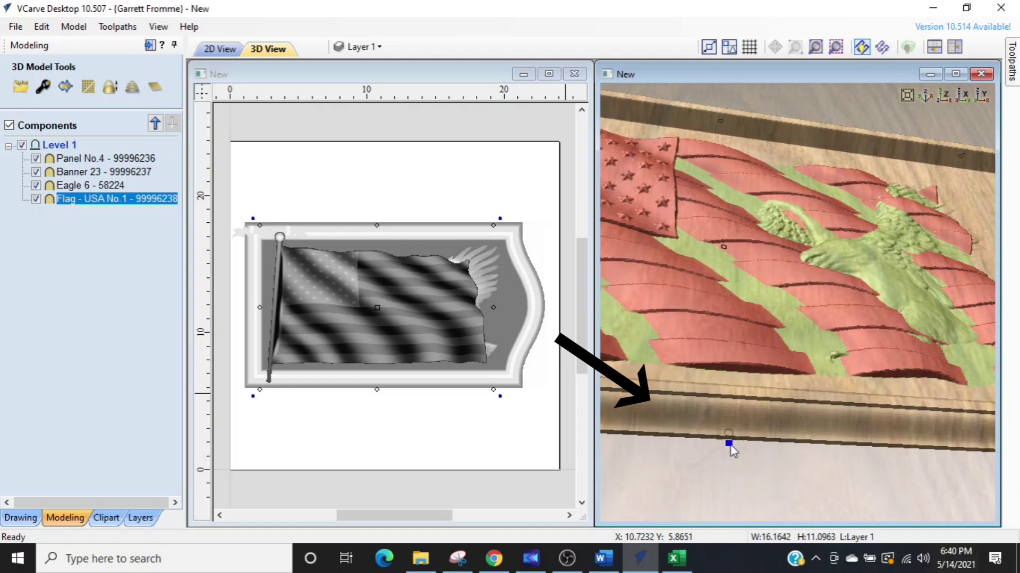
pyautogui.doubleClick(730, 445)
pyautogui.moveTo(821, 356); pyautogui.dragTo(885, 140)
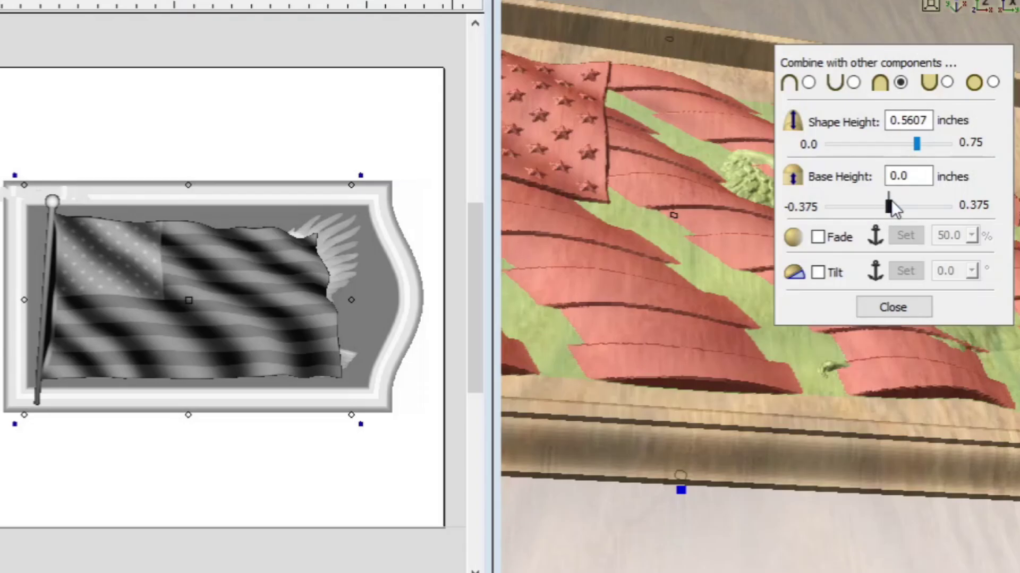
pyautogui.moveTo(909, 197); pyautogui.dragTo(911, 197)
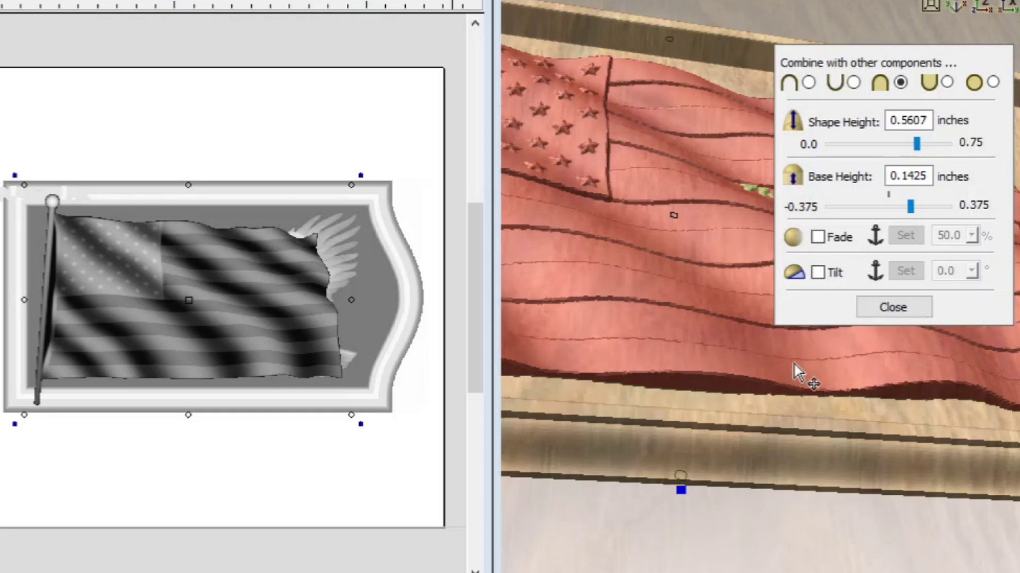
# Lower the flag component's shape height to 0.27 inches so more of the eagle stands above it.
pyautogui.moveTo(765, 533); pyautogui.dragTo(590, 572)
pyautogui.scroll(2, 703, 370)
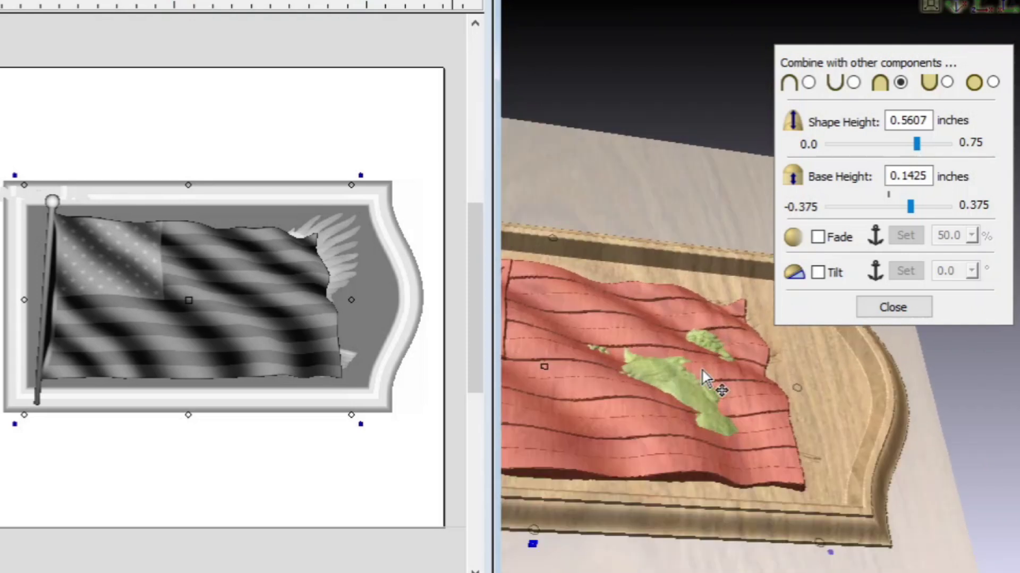
pyautogui.scroll(1, 703, 370)
pyautogui.moveTo(658, 187); pyautogui.dragTo(738, 209)
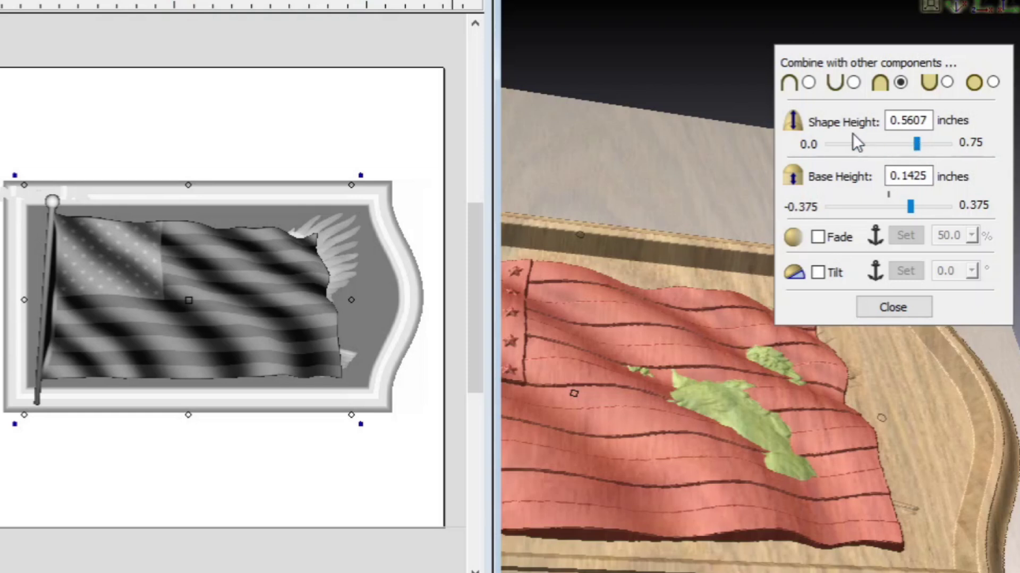
pyautogui.moveTo(917, 144); pyautogui.dragTo(918, 144)
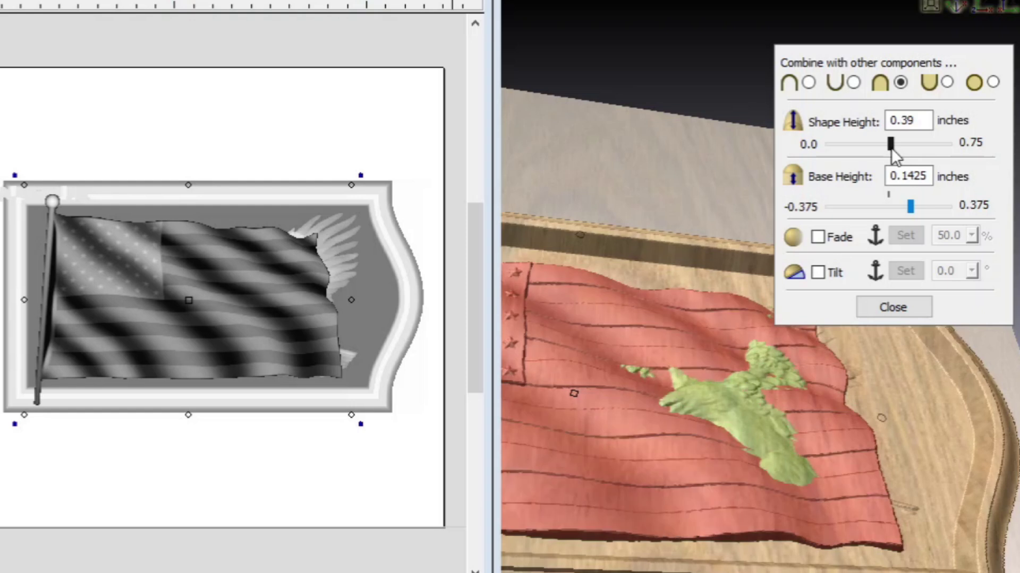
pyautogui.moveTo(893, 151); pyautogui.dragTo(870, 149)
# Examine in 3D where the eagle emerges through the flag's surface, and deselect the flag.
pyautogui.moveTo(665, 149)
pyautogui.mouseDown()
pyautogui.moveTo(649, 209)
pyautogui.moveTo(655, 149)
pyautogui.mouseUp()
pyautogui.scroll(3, 690, 544)
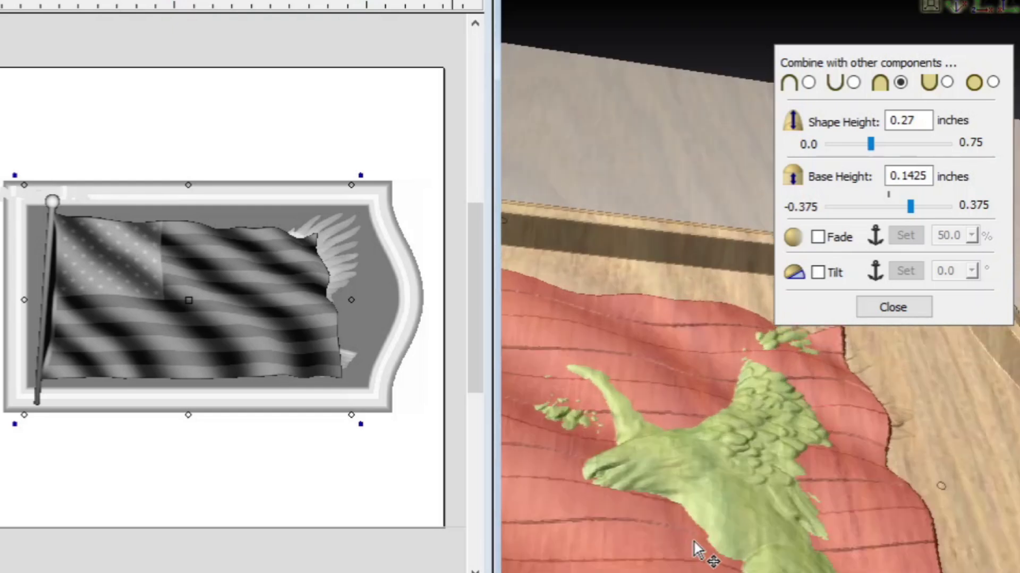
pyautogui.moveTo(674, 275); pyautogui.dragTo(775, 77, button='middle')
pyautogui.click(737, 388)
pyautogui.scroll(2, 743, 492)
pyautogui.scroll(2, 743, 504)
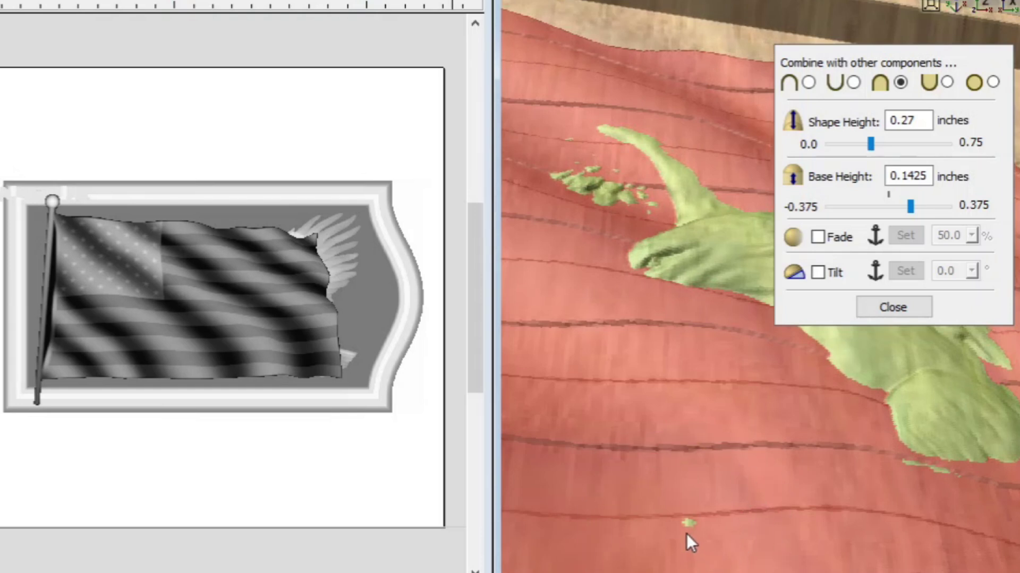
pyautogui.scroll(-5, 686, 534)
pyautogui.moveTo(671, 493); pyautogui.dragTo(654, 457)
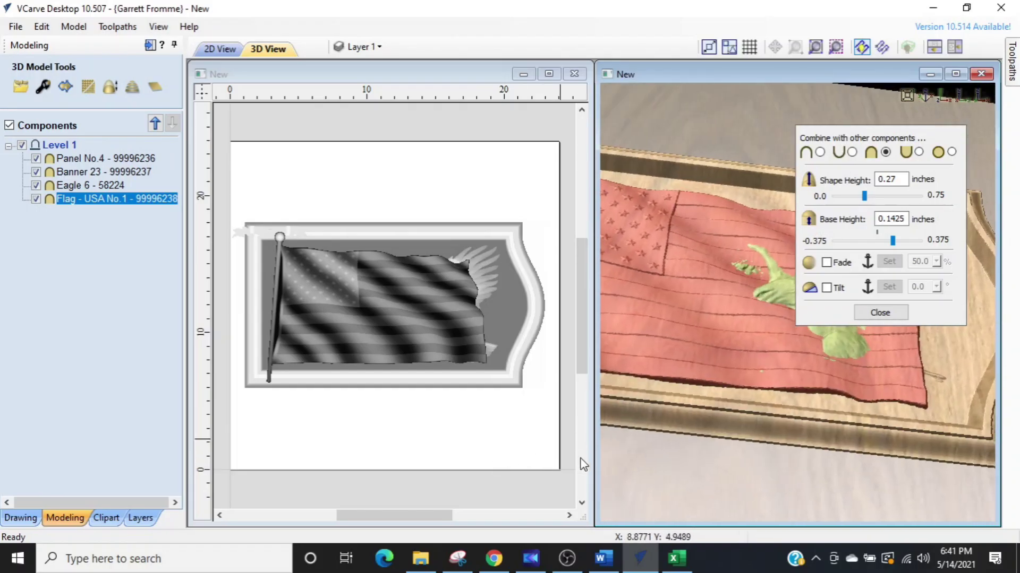
pyautogui.click(531, 450)
pyautogui.click(499, 428)
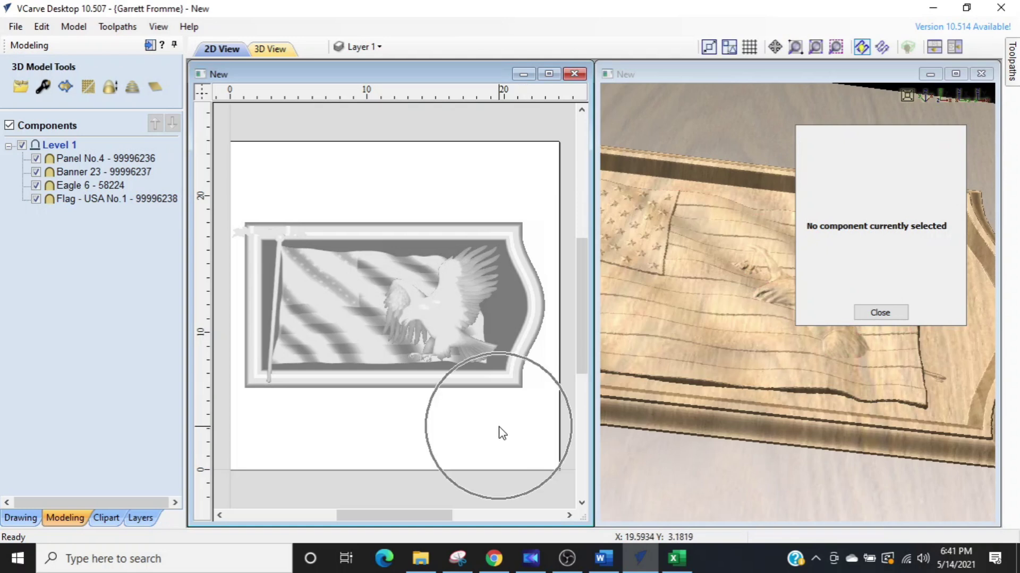
# Select the Eagle 6 component and raise its base height to 0.24 inches.
pyautogui.click(871, 257)
pyautogui.click(445, 315)
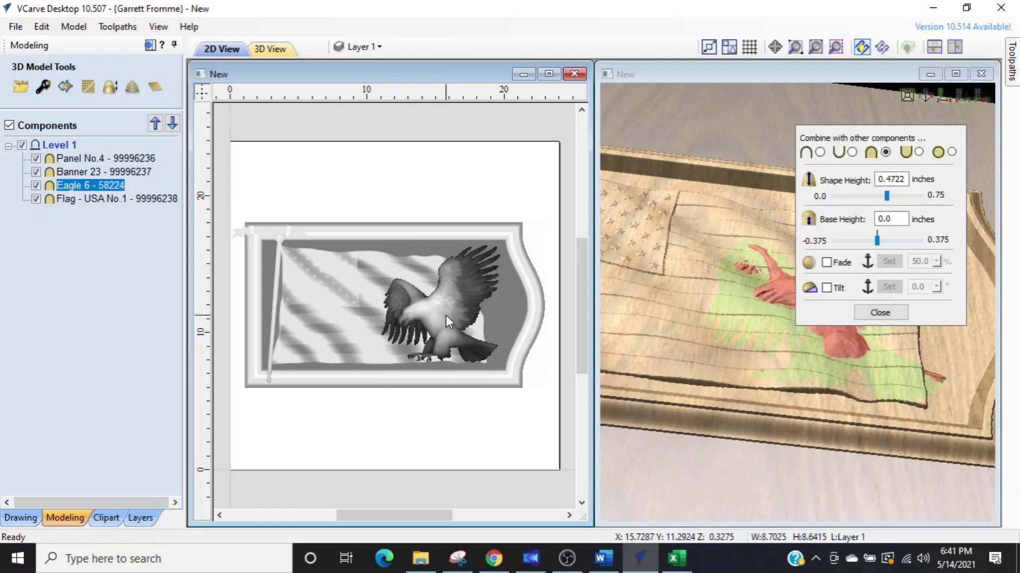
pyautogui.moveTo(873, 133); pyautogui.dragTo(911, 76)
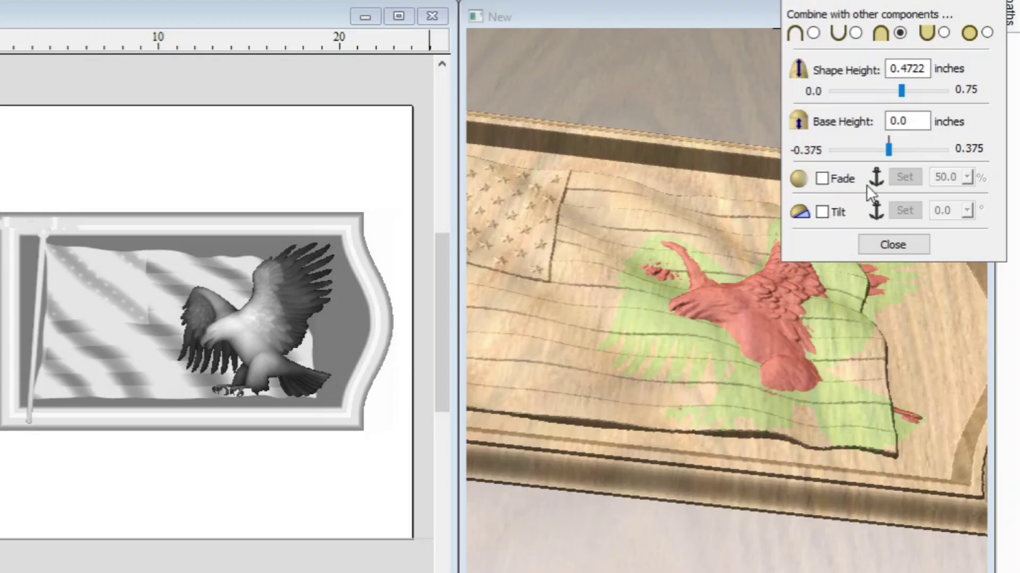
pyautogui.moveTo(890, 154); pyautogui.dragTo(894, 153)
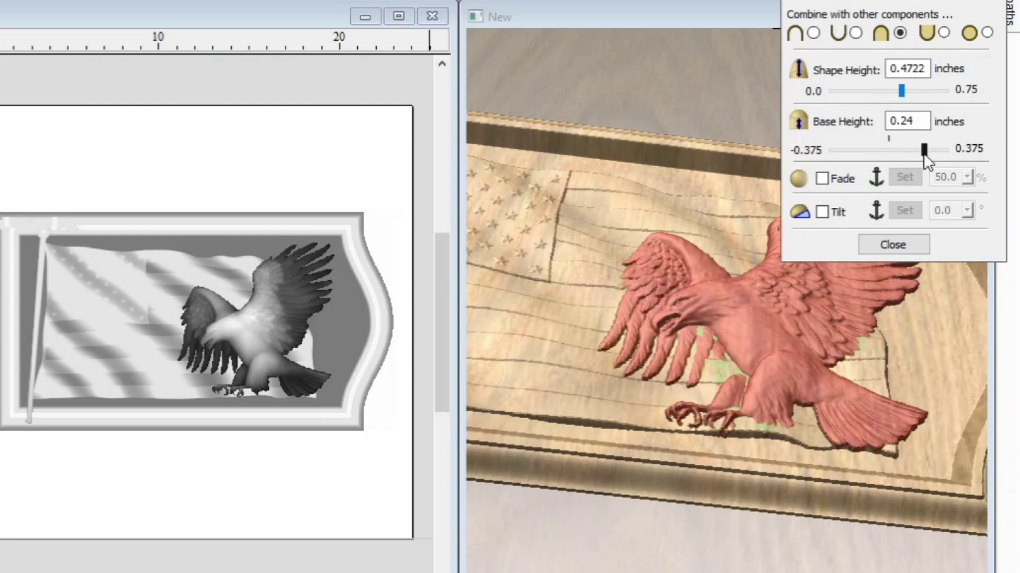
# Increase the eagle's base height further to 0.2775 inches to clear the flag around its wing feathers.
pyautogui.moveTo(685, 524); pyautogui.dragTo(706, 571)
pyautogui.scroll(2, 744, 429)
pyautogui.scroll(1, 747, 416)
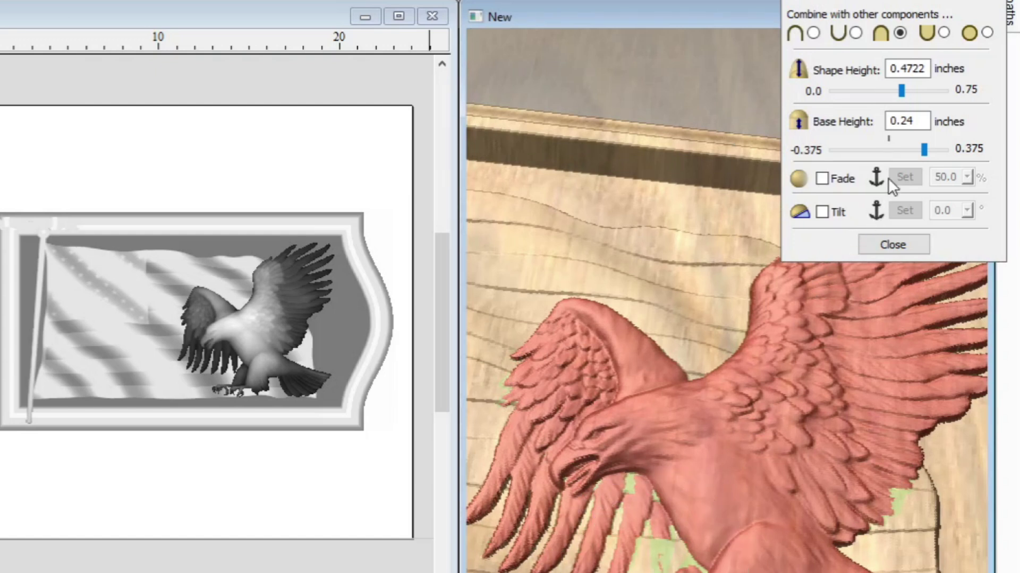
pyautogui.moveTo(924, 148)
pyautogui.mouseDown()
pyautogui.moveTo(943, 149)
pyautogui.moveTo(930, 149)
pyautogui.mouseUp()
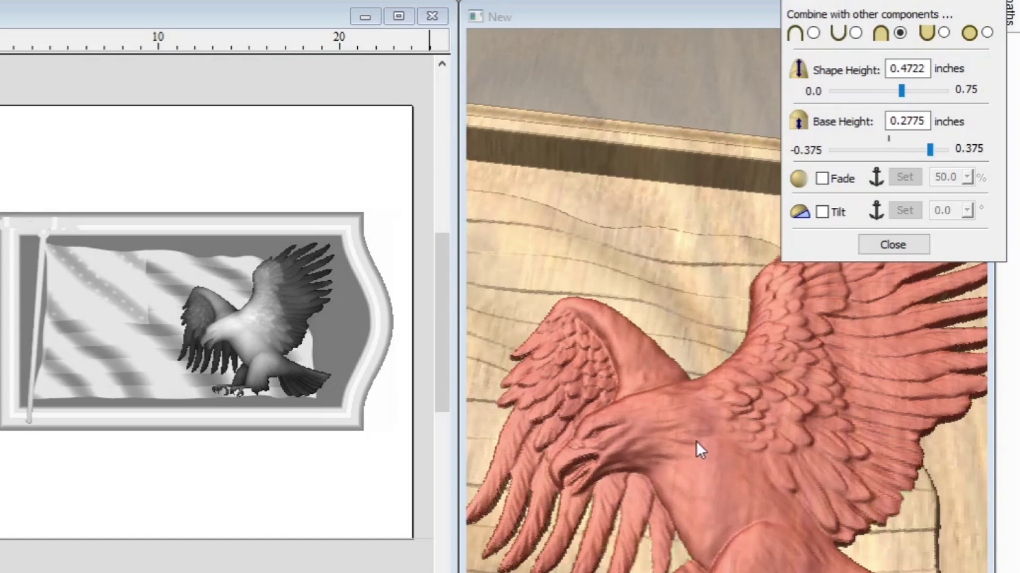
# Try a shape height of 0.615 inches on the eagle, and undo the last height change.
pyautogui.moveTo(719, 339); pyautogui.dragTo(814, 289)
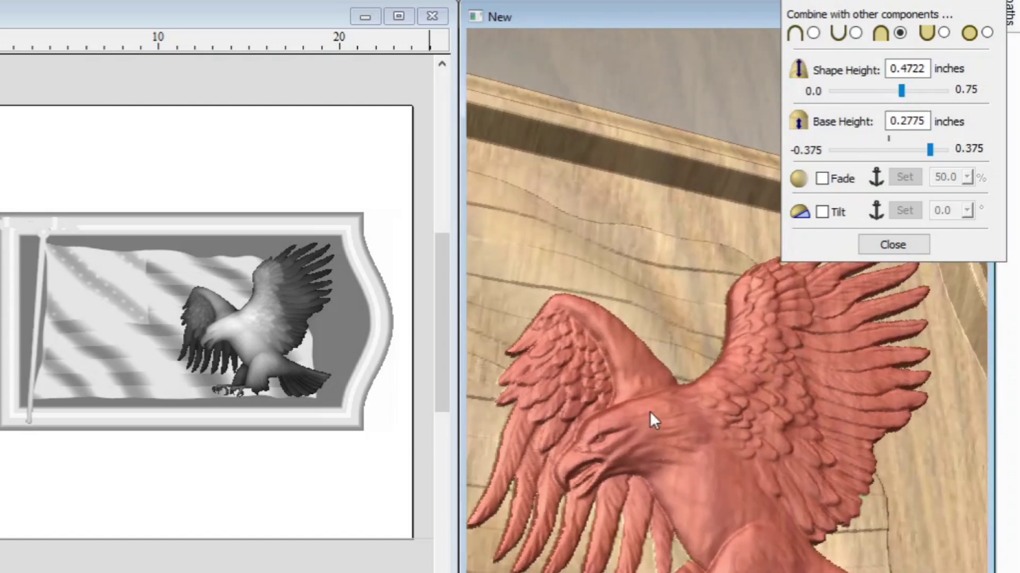
pyautogui.moveTo(660, 291); pyautogui.dragTo(707, 341)
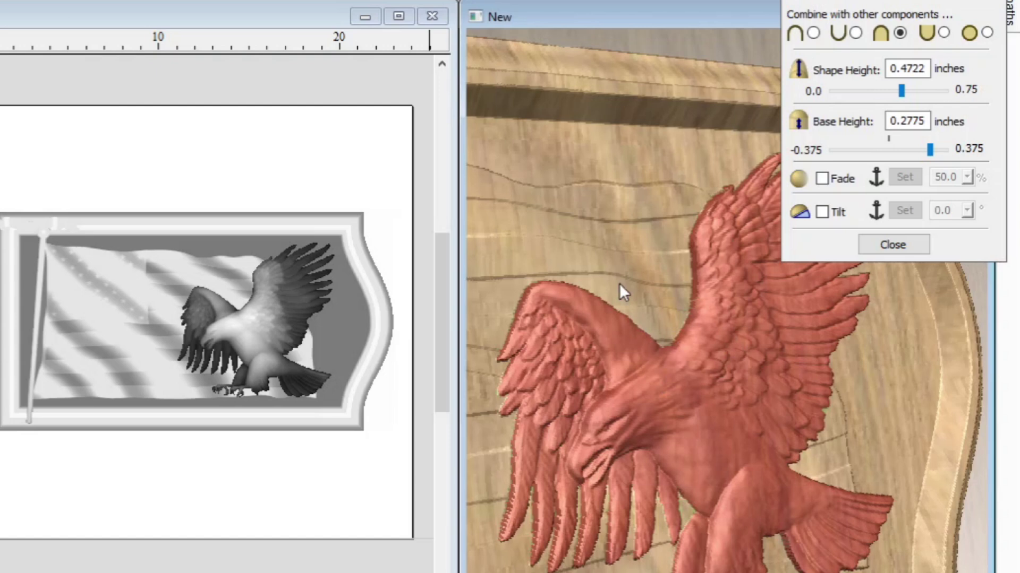
pyautogui.moveTo(632, 244); pyautogui.dragTo(728, 151)
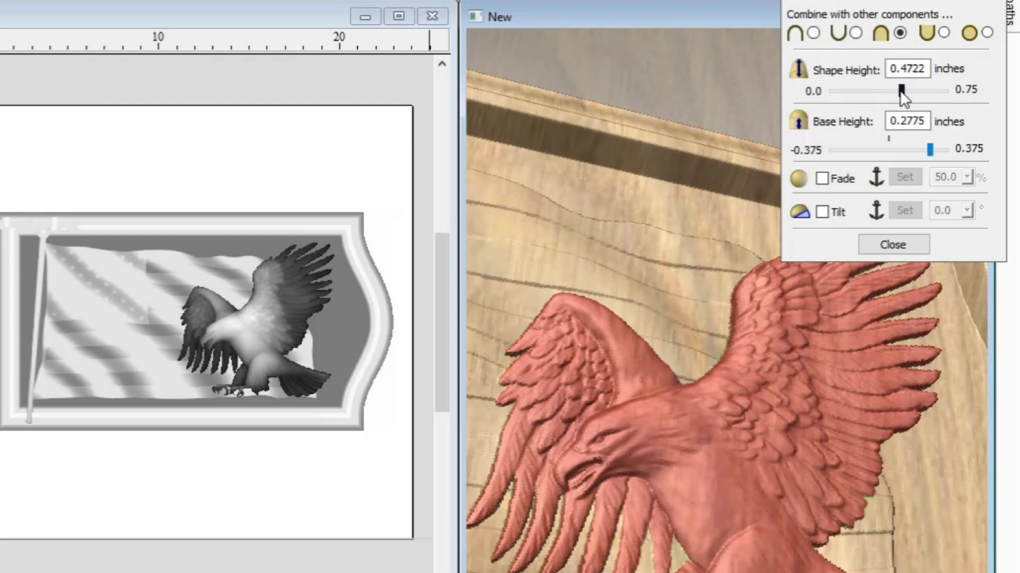
pyautogui.moveTo(900, 91); pyautogui.dragTo(914, 91)
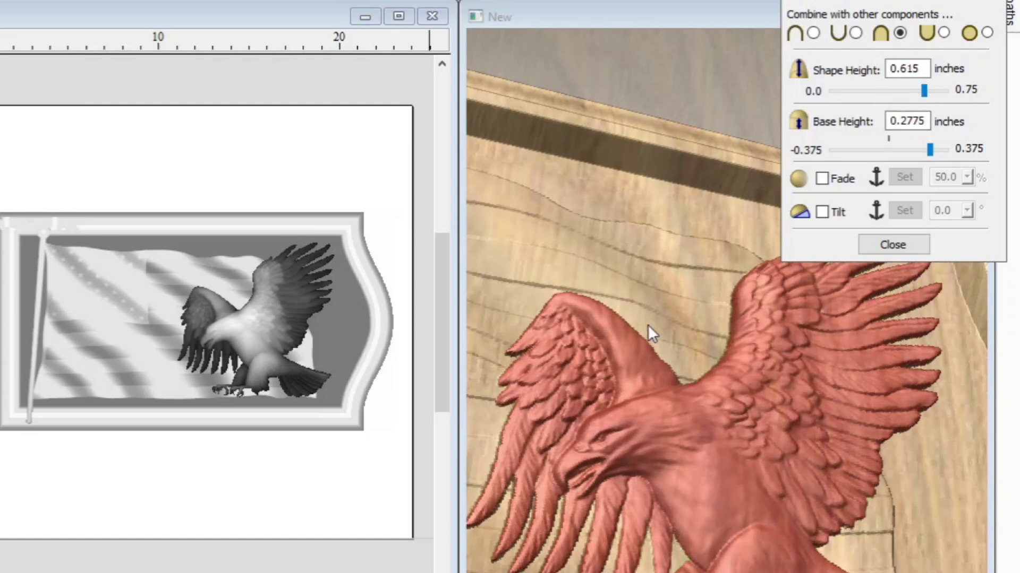
pyautogui.moveTo(744, 12); pyautogui.dragTo(735, 15)
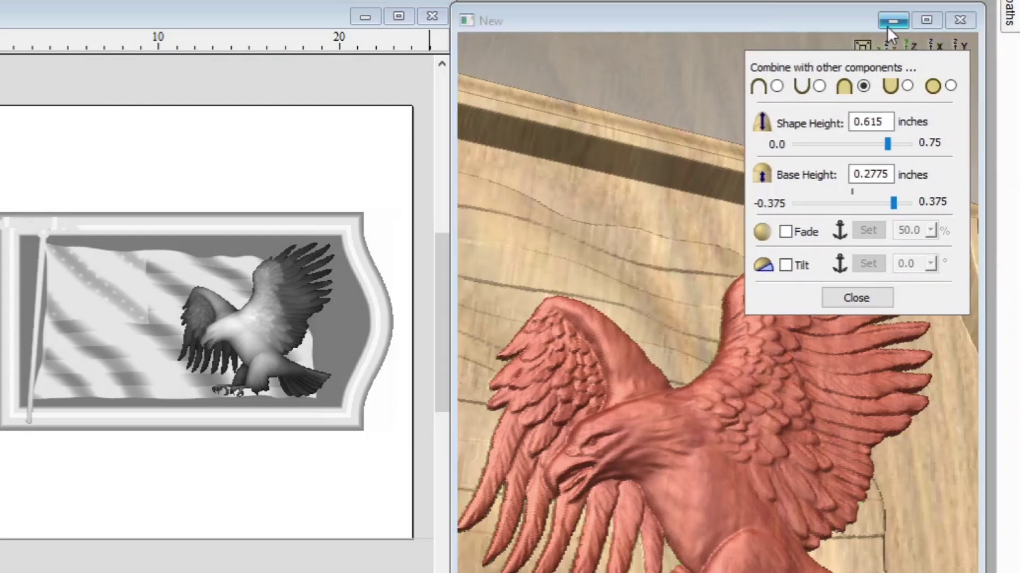
pyautogui.hotkey('ctrl', 'z')
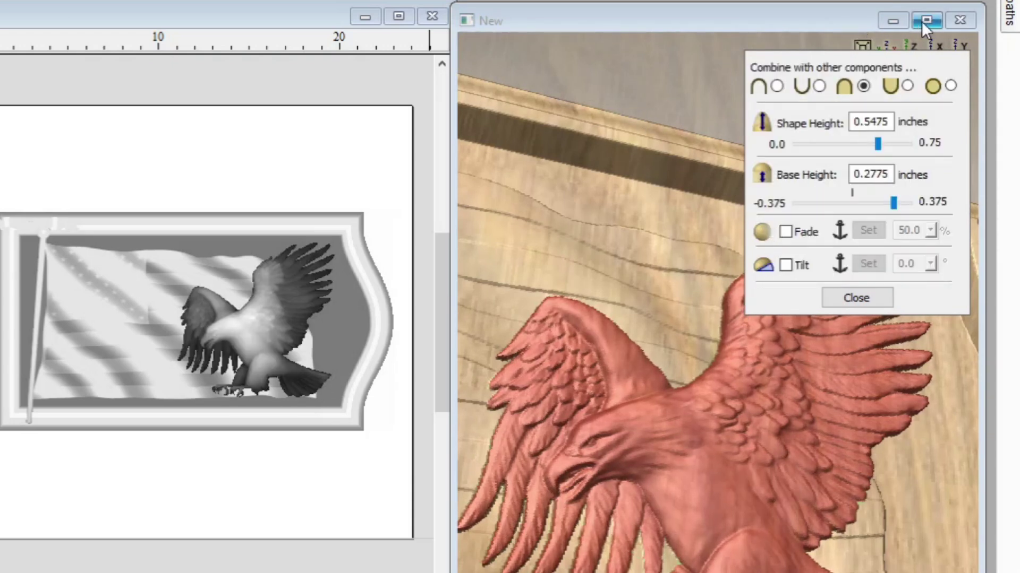
# Maximize the 3D view and raise the eagle's shape height to 0.705 inches.
pyautogui.click(279, 331)
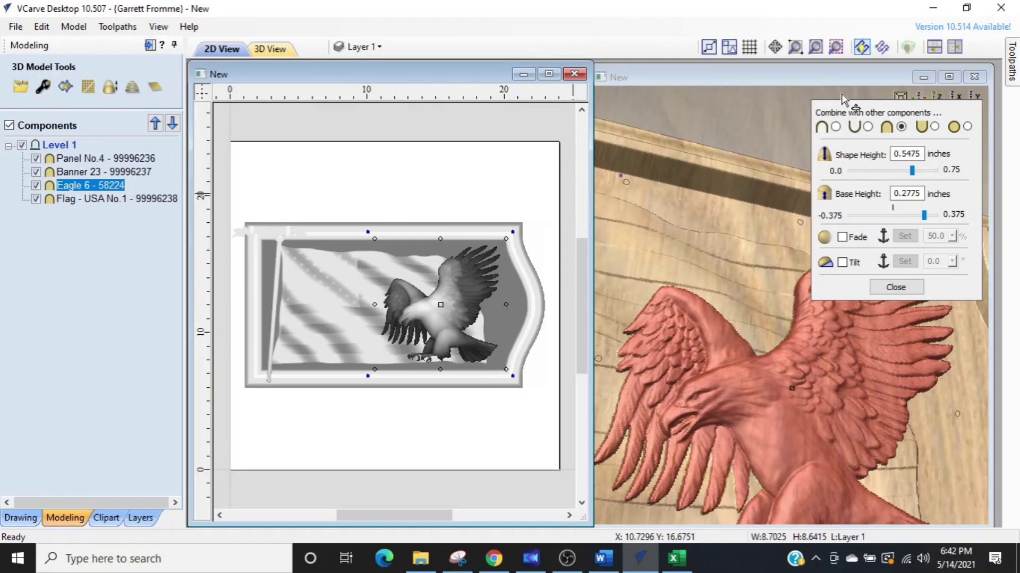
pyautogui.click(949, 77)
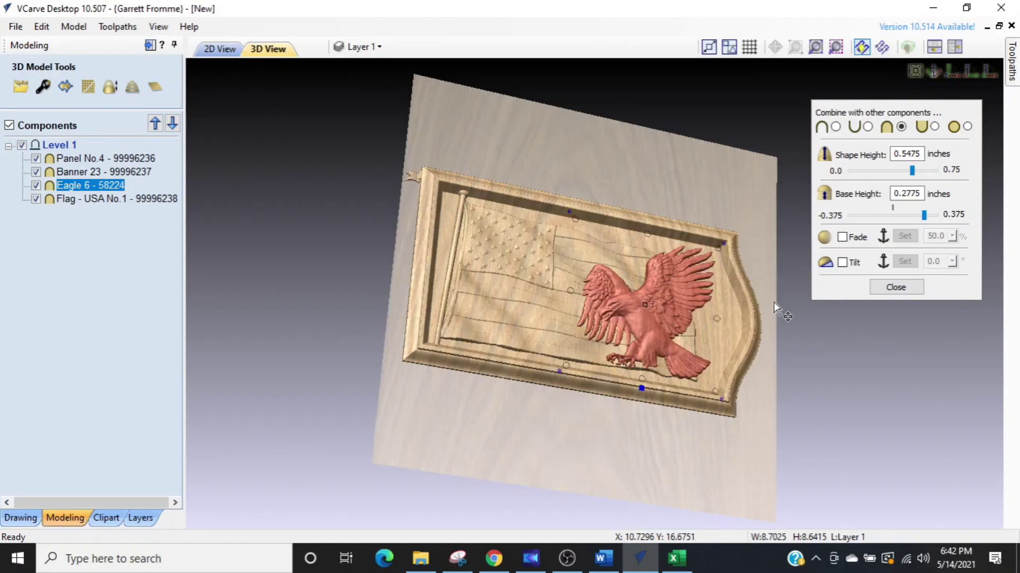
pyautogui.scroll(3, 758, 401)
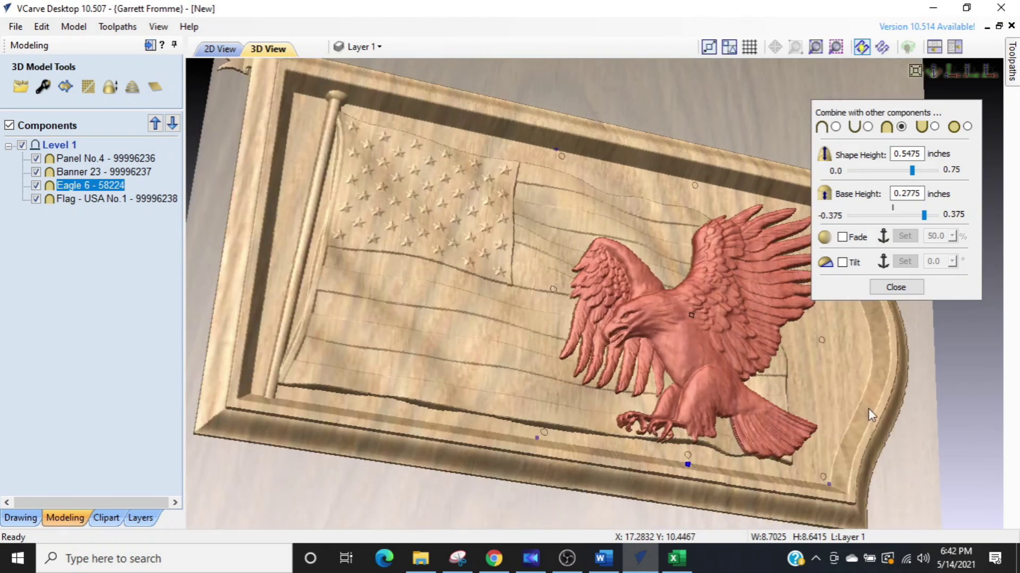
pyautogui.scroll(3, 899, 406)
pyautogui.moveTo(840, 408); pyautogui.dragTo(796, 410, button='middle')
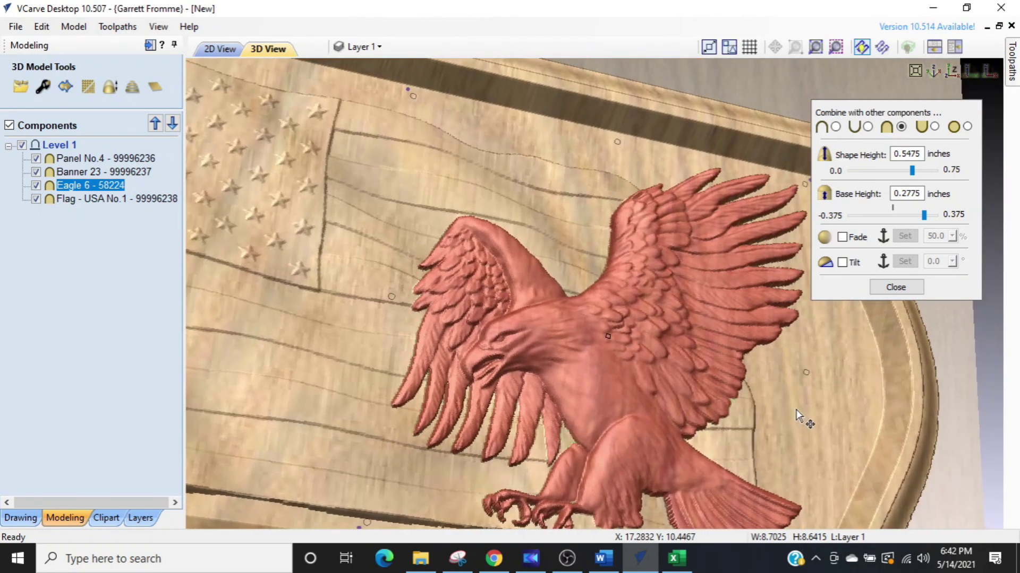
pyautogui.moveTo(555, 250); pyautogui.dragTo(756, 422)
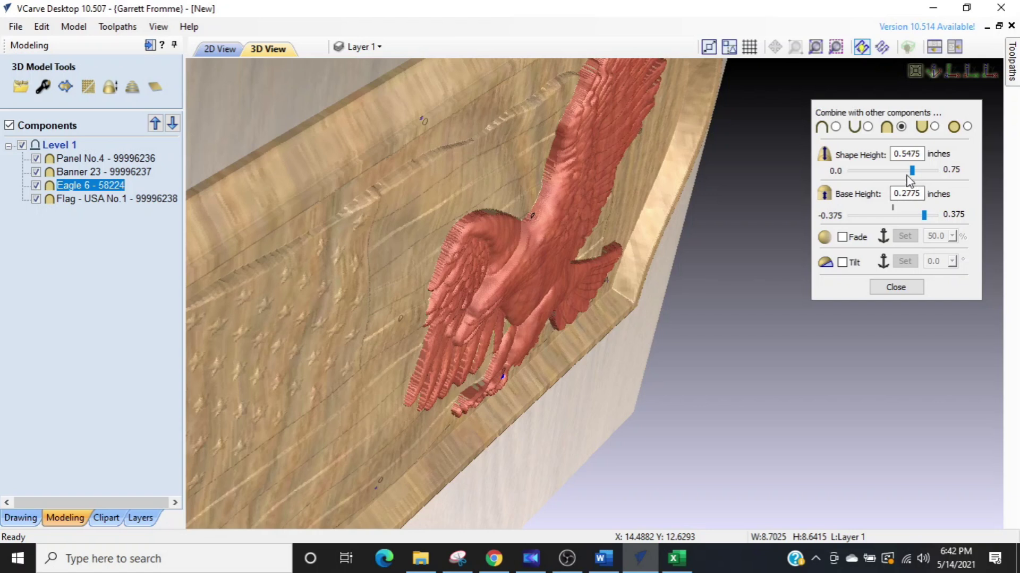
pyautogui.moveTo(912, 174); pyautogui.dragTo(922, 173)
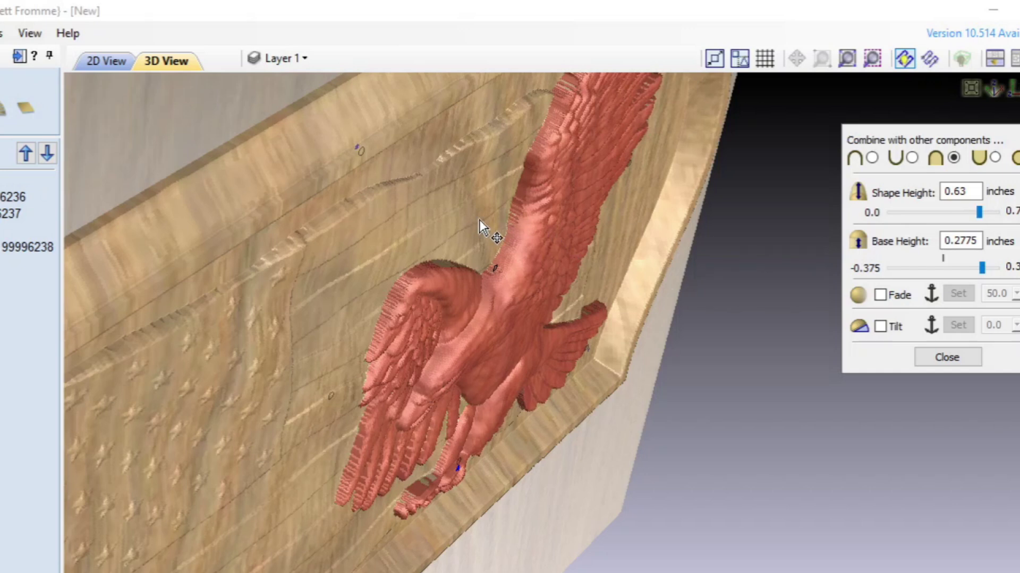
pyautogui.moveTo(978, 213); pyautogui.dragTo(988, 213)
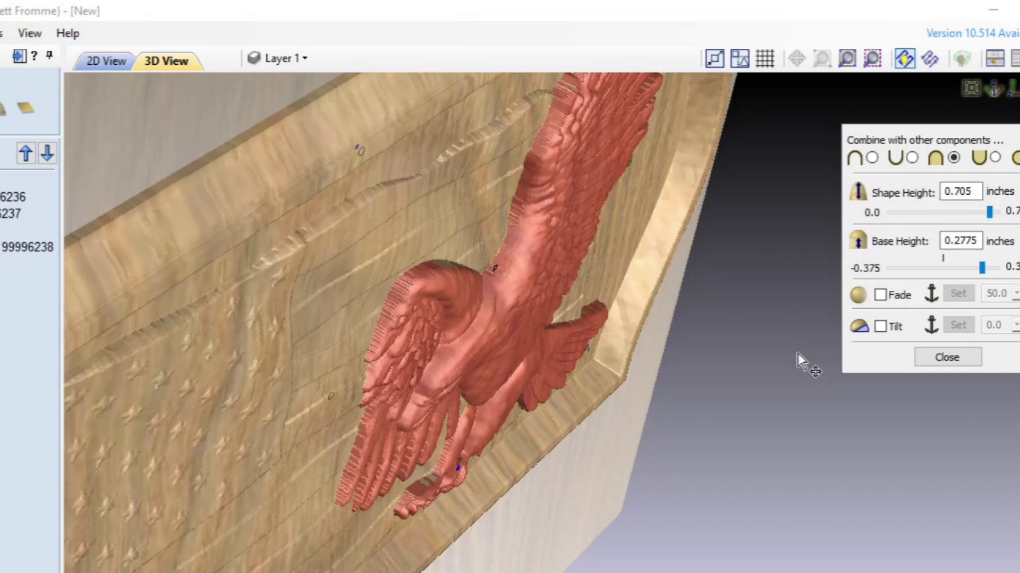
# Examine the raised eagle's wings, head, talons and tail against the flag and frame from several angles in 3D.
pyautogui.moveTo(546, 480); pyautogui.dragTo(507, 302)
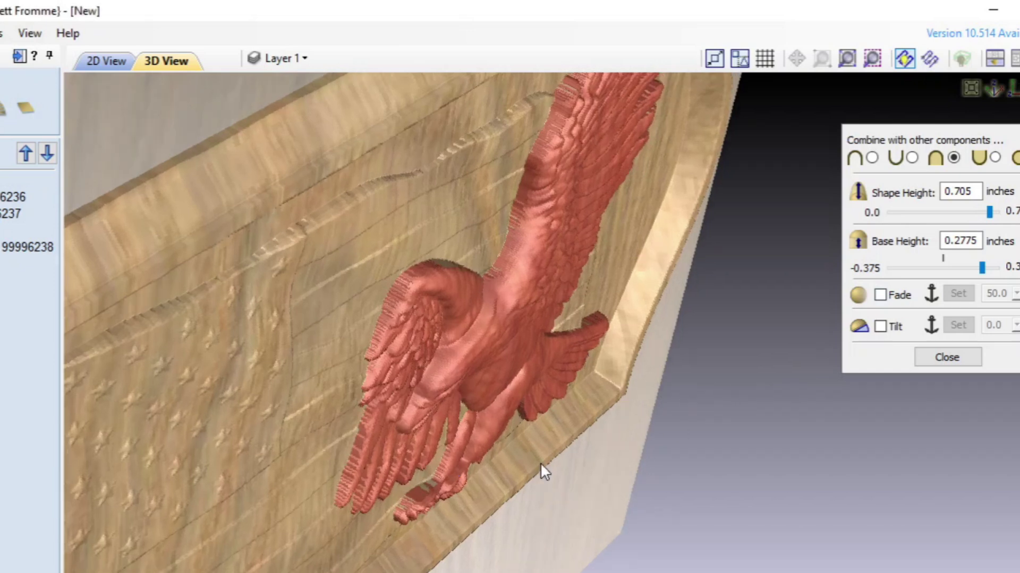
pyautogui.moveTo(543, 243); pyautogui.dragTo(577, 318)
pyautogui.click(576, 317)
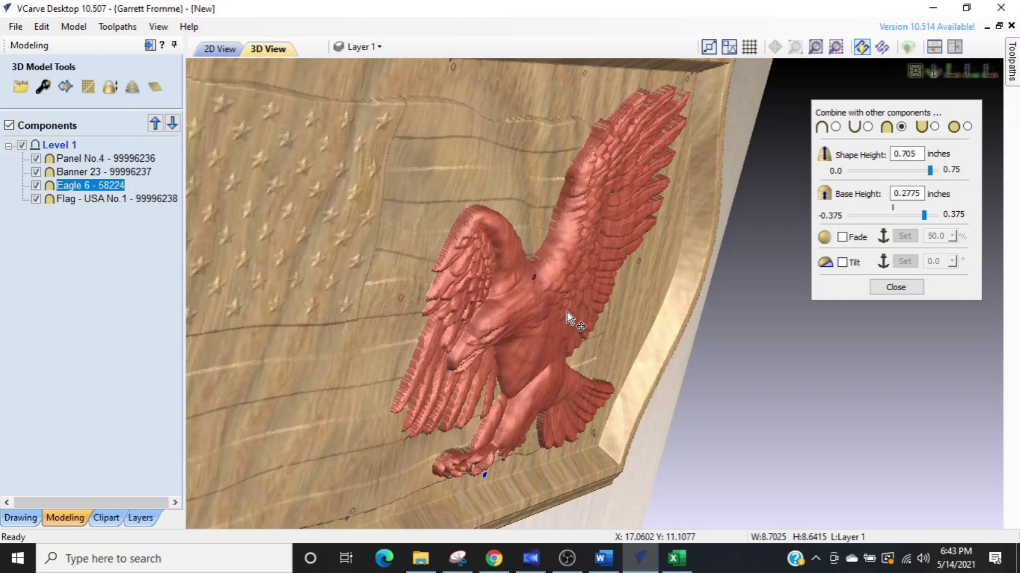
pyautogui.scroll(4, 562, 312)
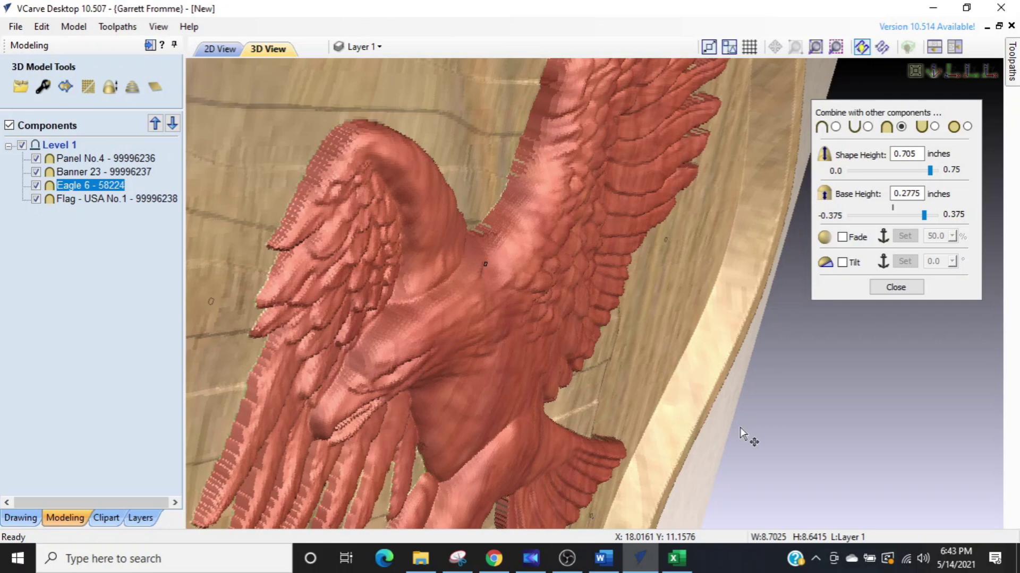
pyautogui.moveTo(730, 426); pyautogui.dragTo(487, 309)
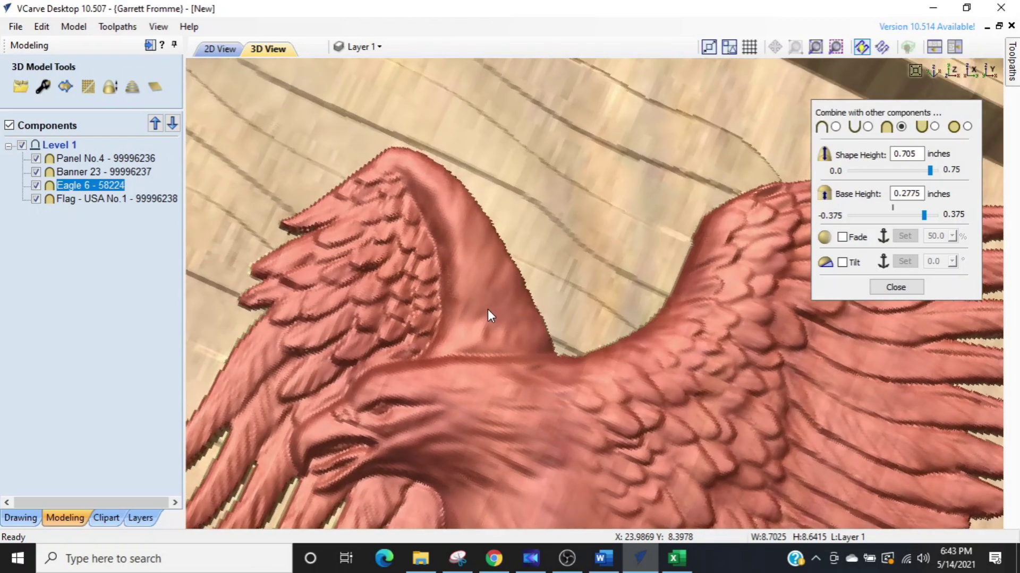
pyautogui.scroll(-2, 526, 342)
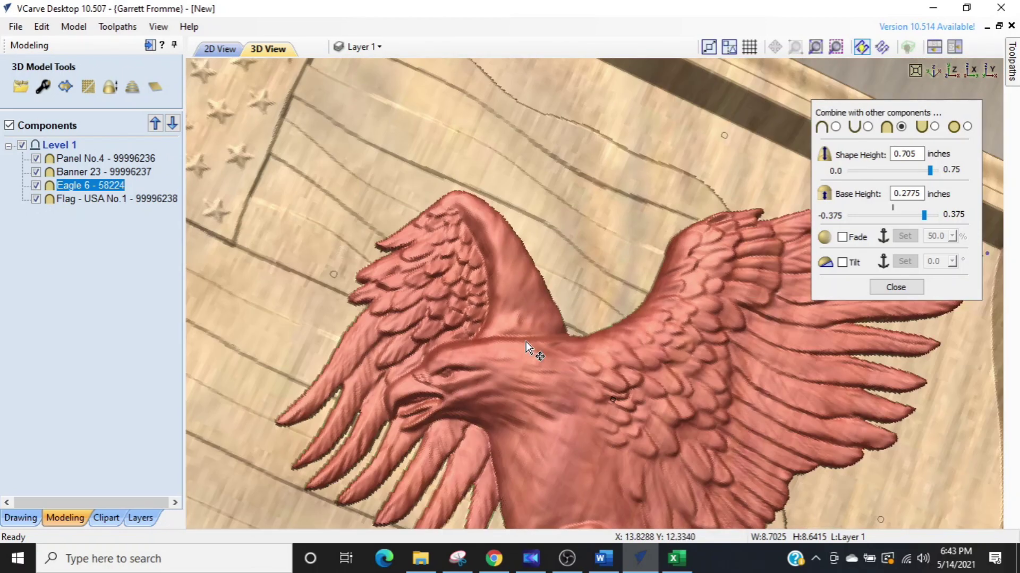
pyautogui.scroll(-3, 525, 342)
pyautogui.scroll(-1, 559, 339)
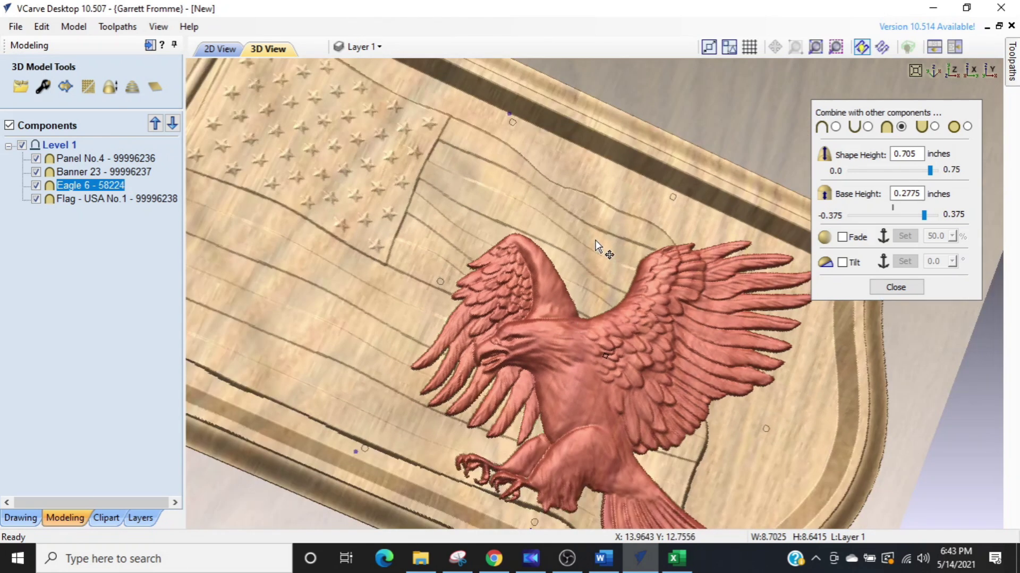
pyautogui.moveTo(600, 195); pyautogui.dragTo(572, 315)
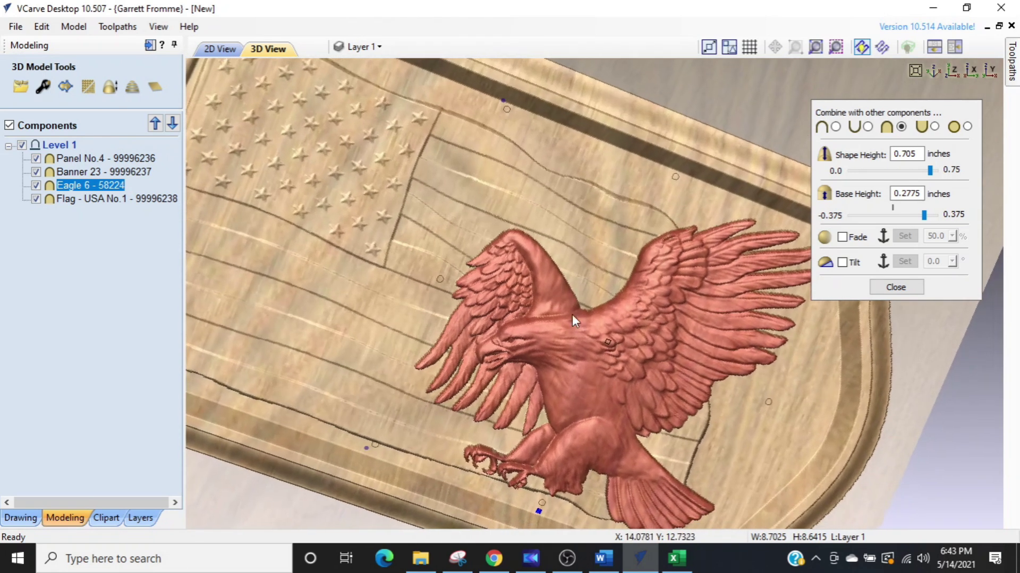
pyautogui.moveTo(559, 253); pyautogui.dragTo(600, 337)
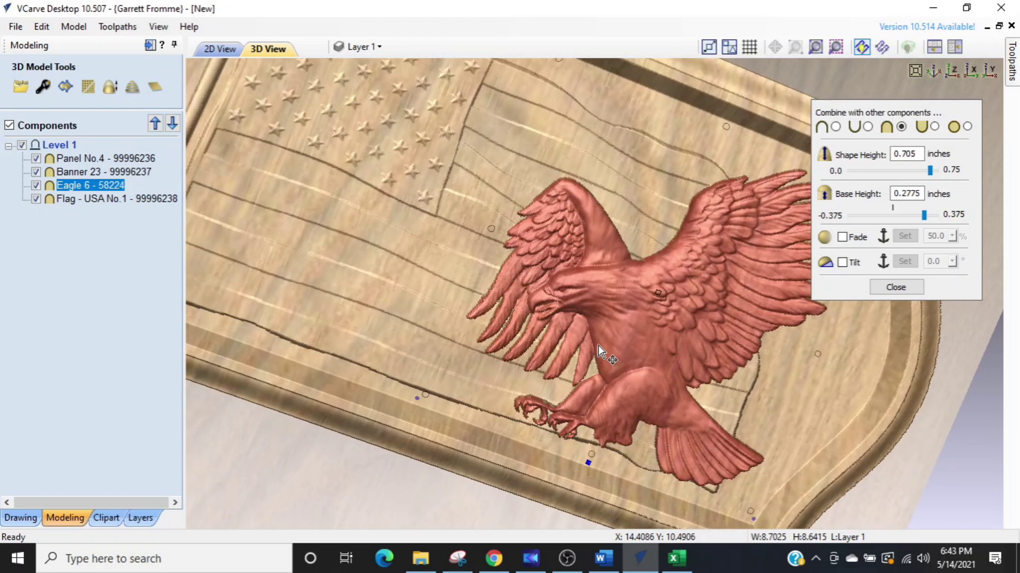
pyautogui.scroll(5, 561, 435)
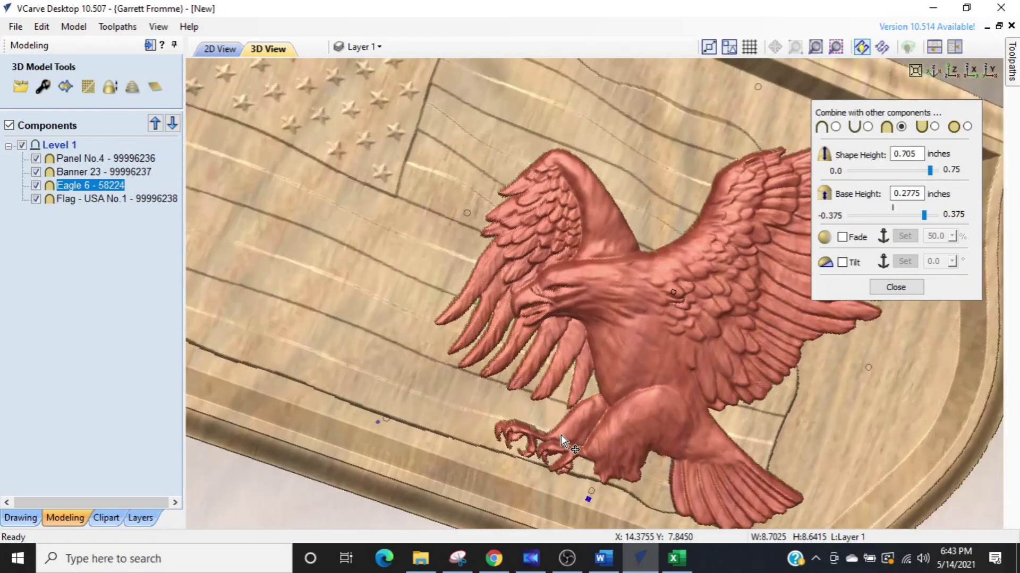
pyautogui.moveTo(437, 454); pyautogui.dragTo(512, 299)
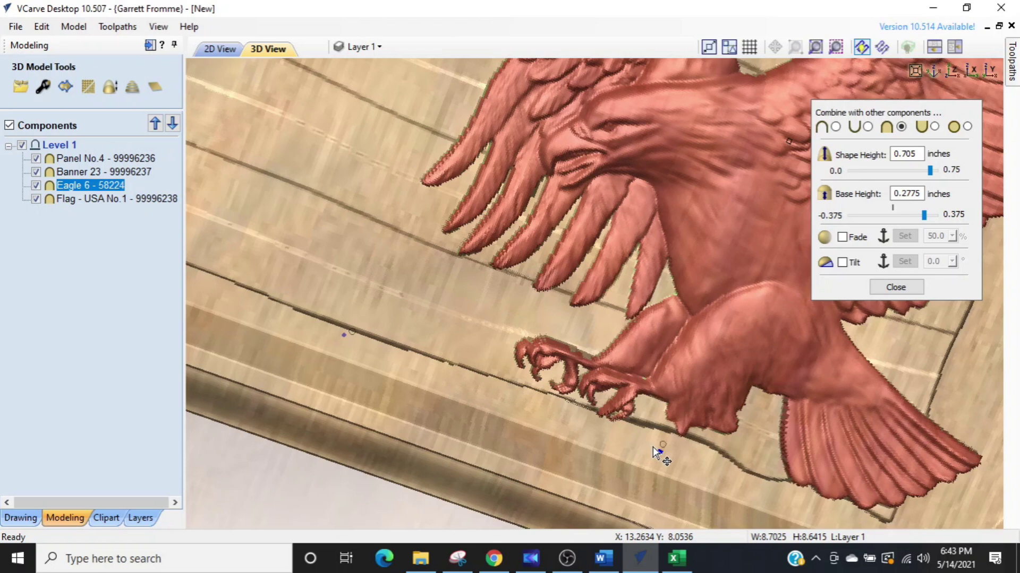
# Close the eagle's height settings and arrange the 2D and 3D views side by side.
pyautogui.scroll(-6, 486, 388)
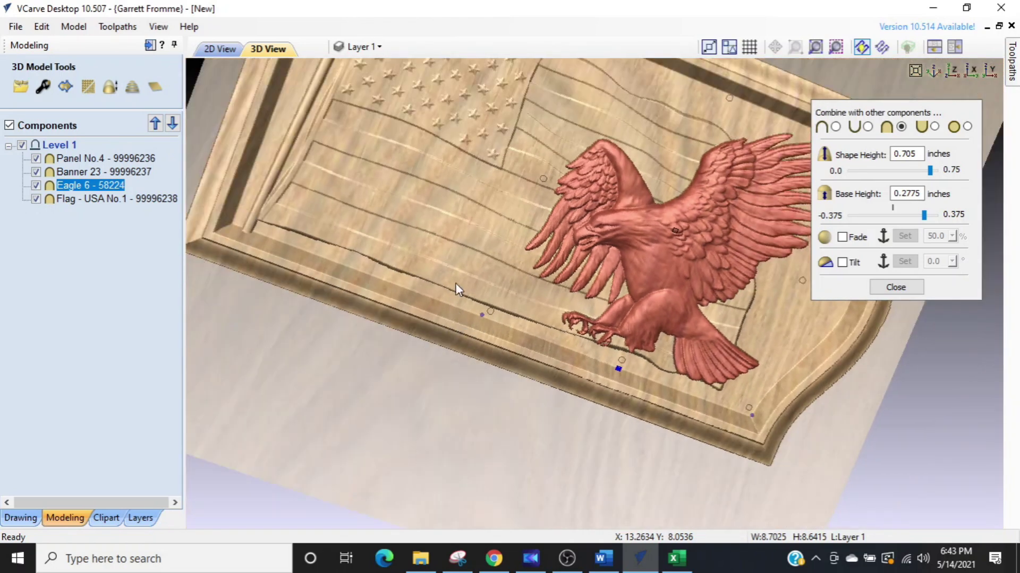
pyautogui.moveTo(453, 307); pyautogui.dragTo(704, 311)
pyautogui.click(884, 289)
pyautogui.moveTo(804, 239); pyautogui.dragTo(637, 222)
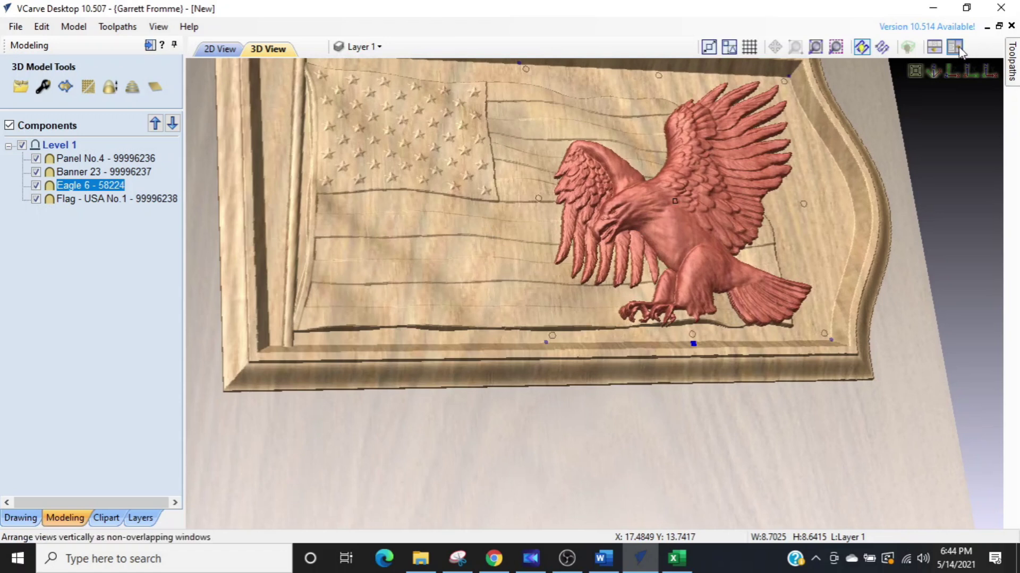
pyautogui.moveTo(669, 230); pyautogui.dragTo(669, 231)
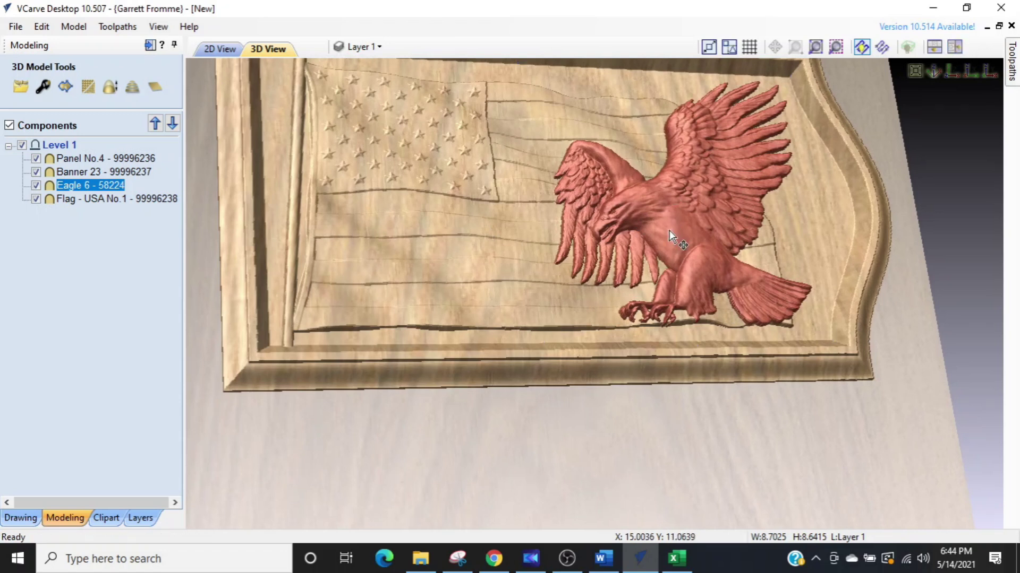
pyautogui.doubleClick(681, 230)
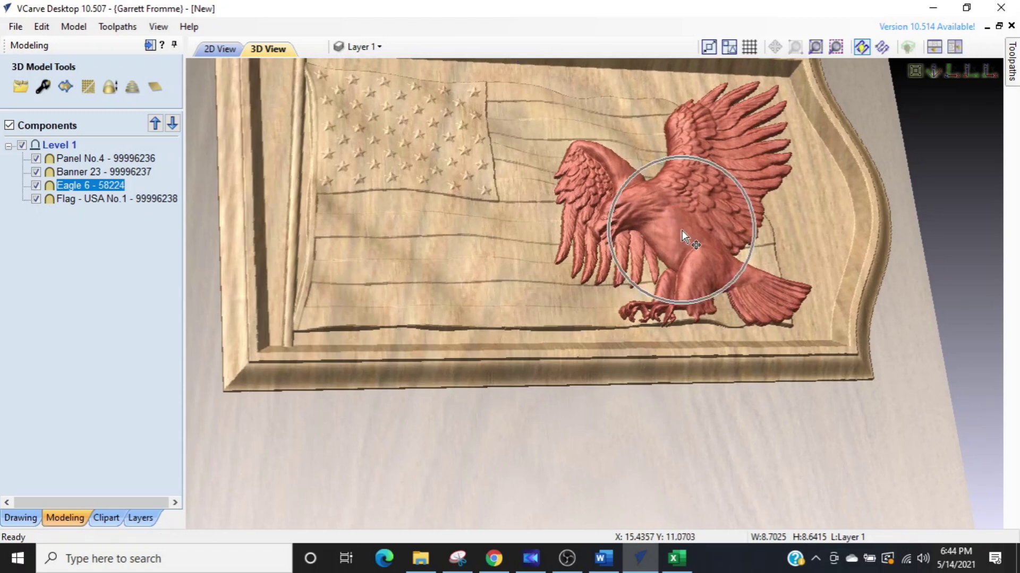
pyautogui.click(955, 47)
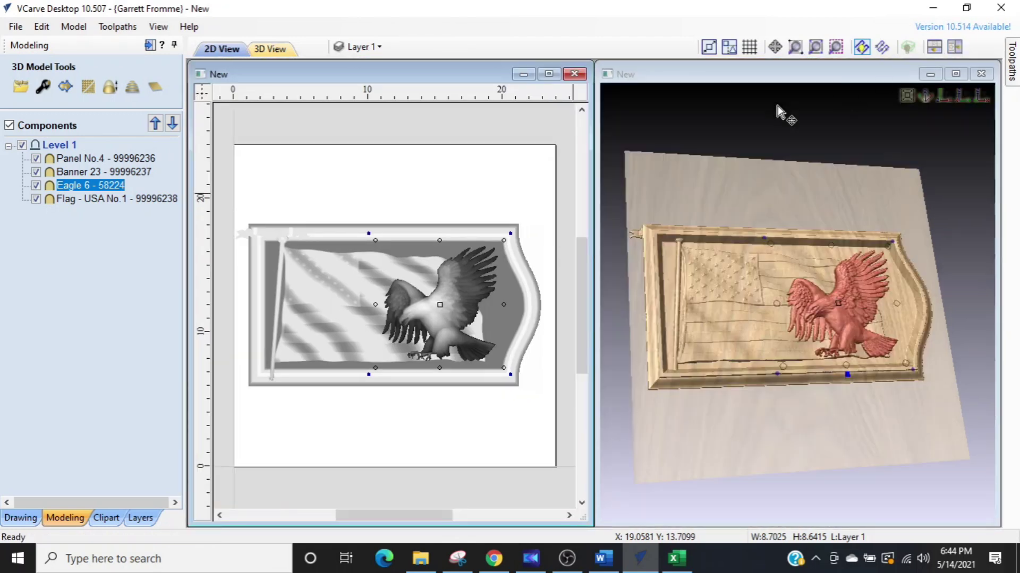
# Set the eagle's shape height to 0.75 inches.
pyautogui.click(441, 327)
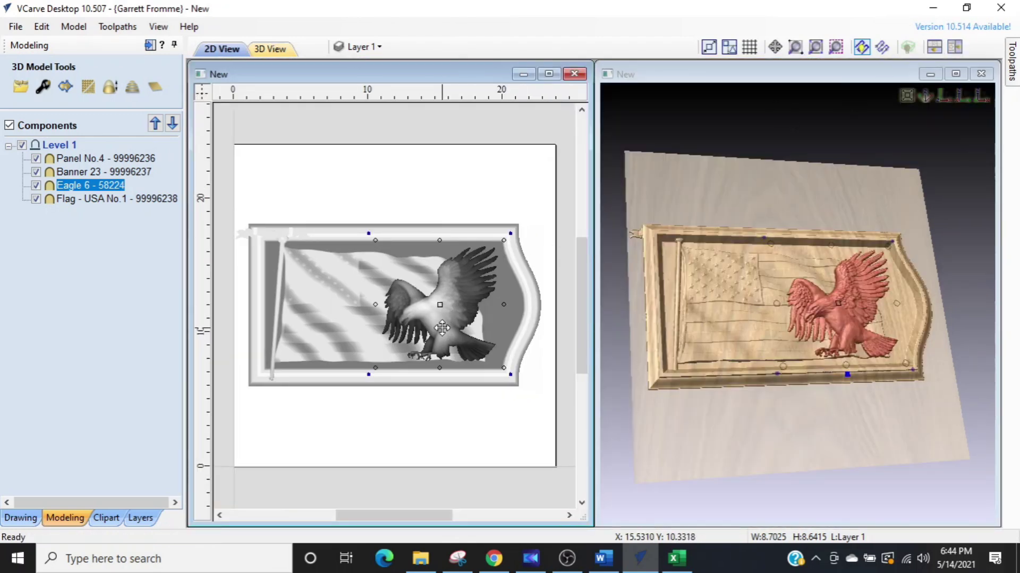
pyautogui.click(848, 378)
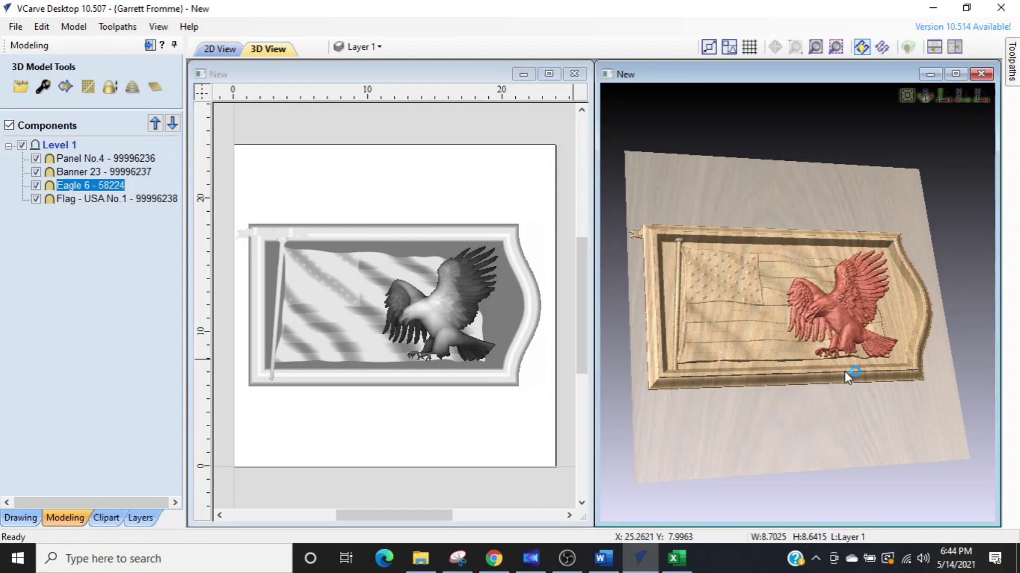
pyautogui.click(445, 317)
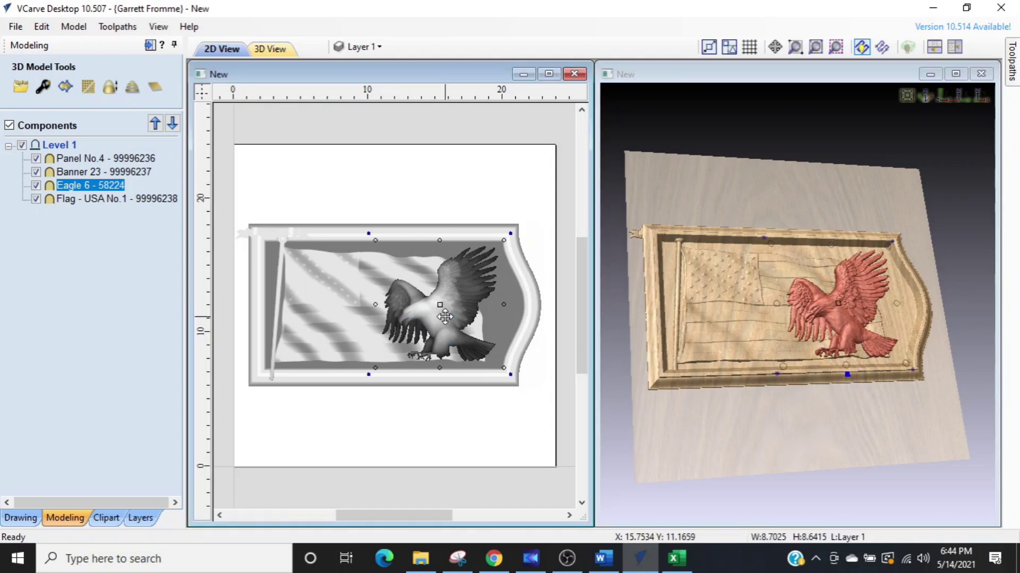
pyautogui.doubleClick(848, 375)
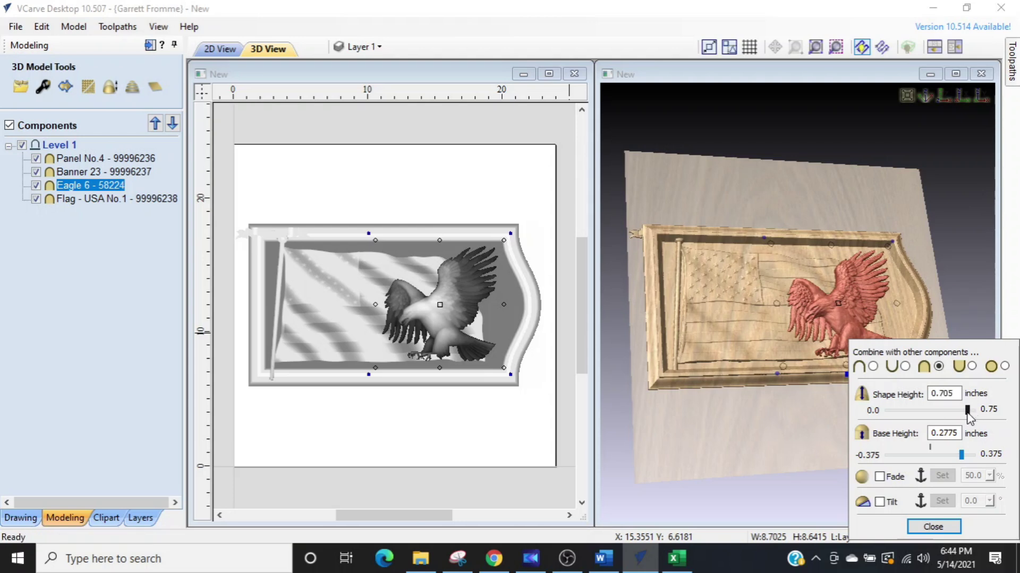
pyautogui.doubleClick(950, 394)
pyautogui.write('.75')
pyautogui.press('Return')
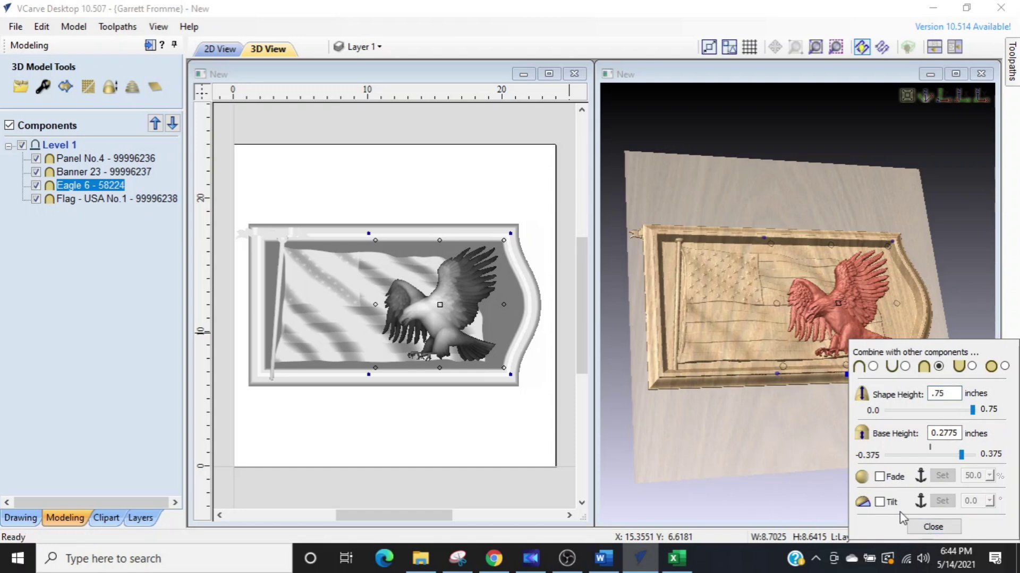
pyautogui.click(930, 527)
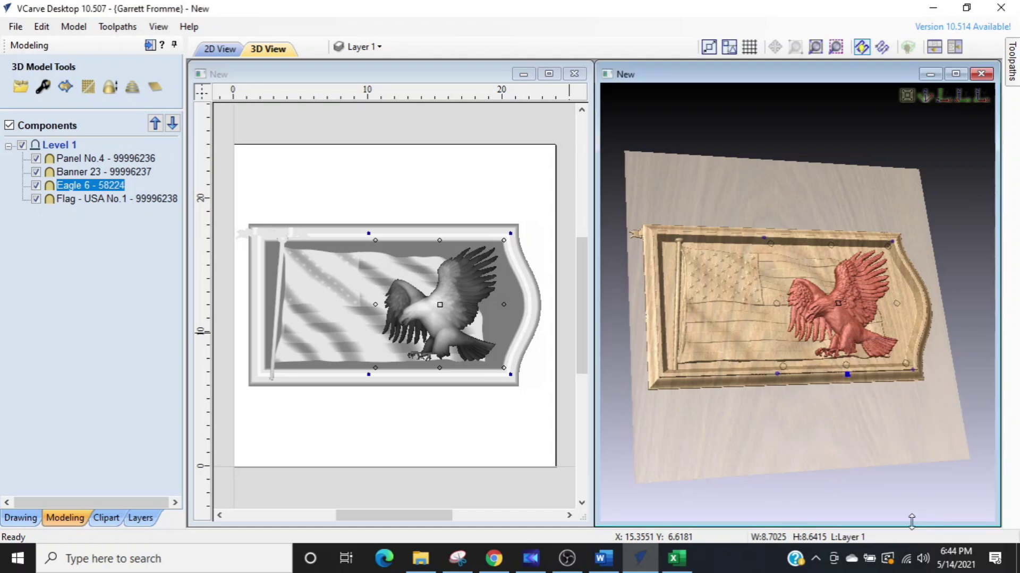
# Nudge the eagle slightly up and to the right over the flag in the 2D view.
pyautogui.click(757, 420)
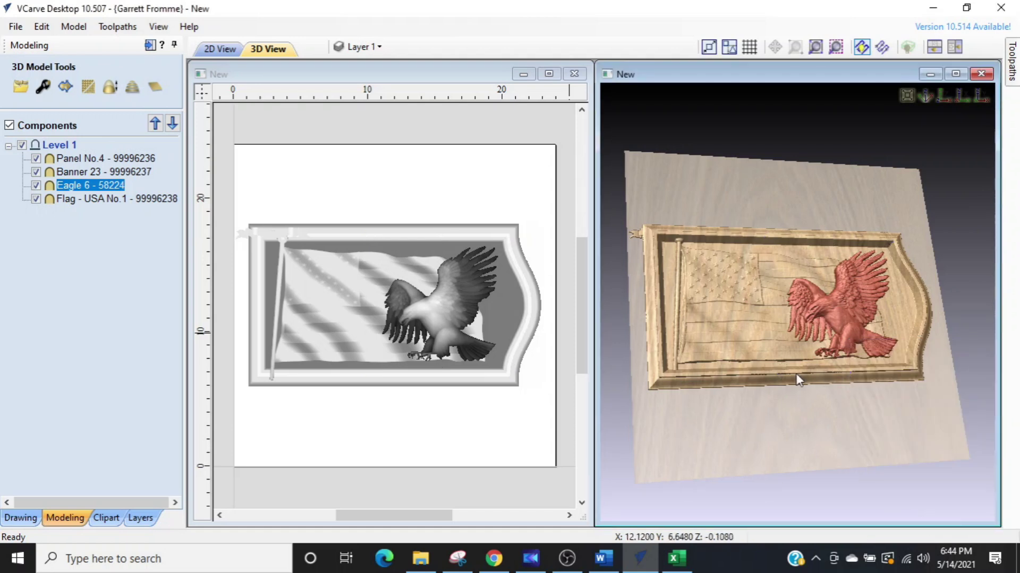
pyautogui.click(441, 324)
pyautogui.scroll(2, 441, 323)
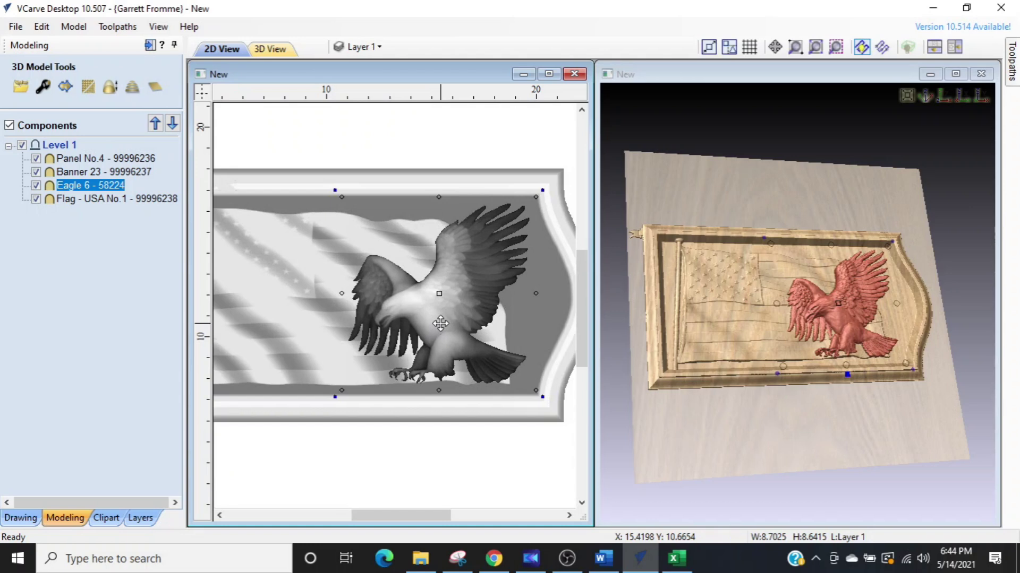
pyautogui.press('Up')
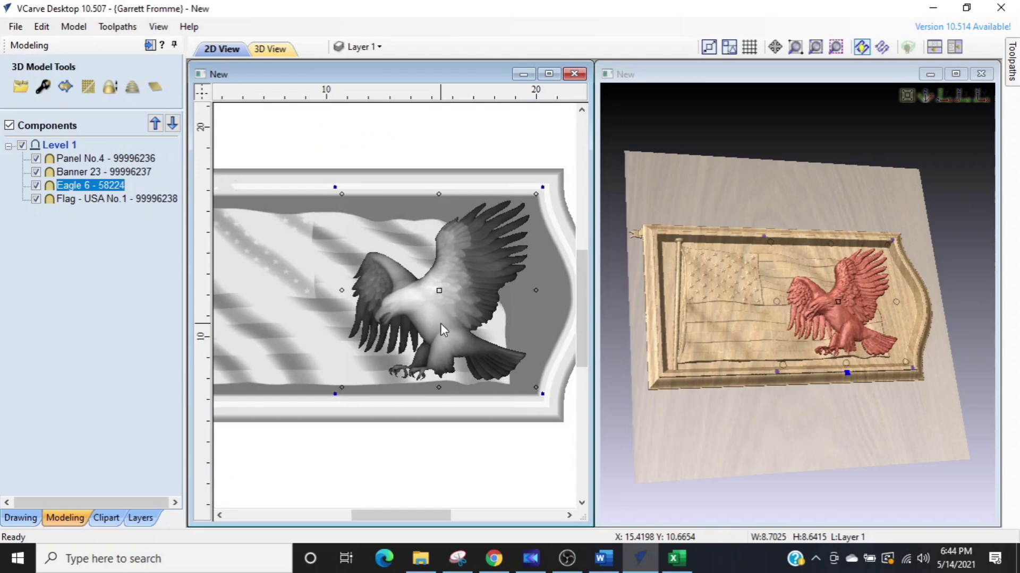
pyautogui.press('Right')
pyautogui.press('Right')
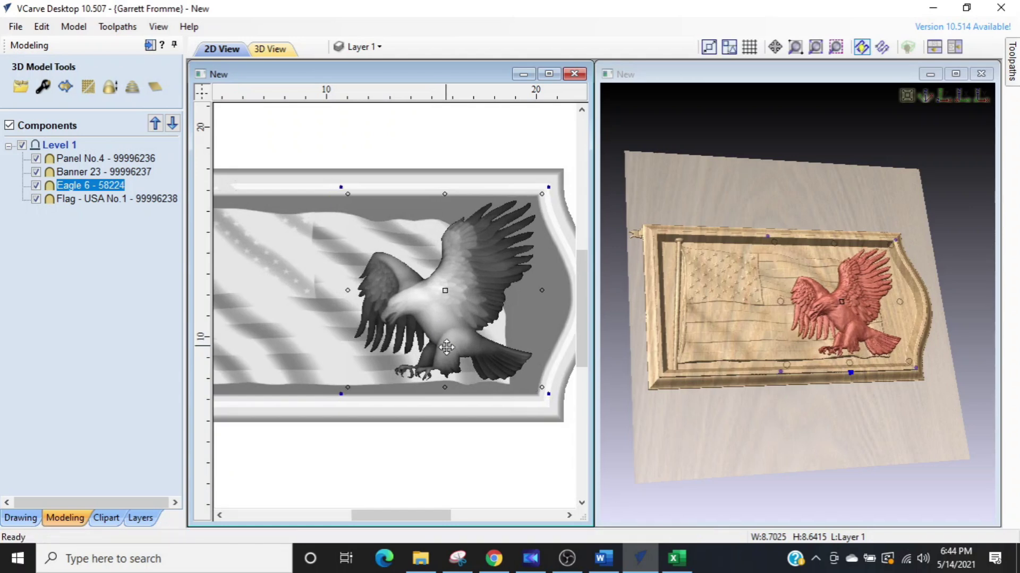
# Move the banner from the panel's upper-left corner onto the lower part of the flag near the pole.
pyautogui.scroll(-2, 508, 466)
pyautogui.moveTo(509, 459); pyautogui.dragTo(532, 436, button='middle')
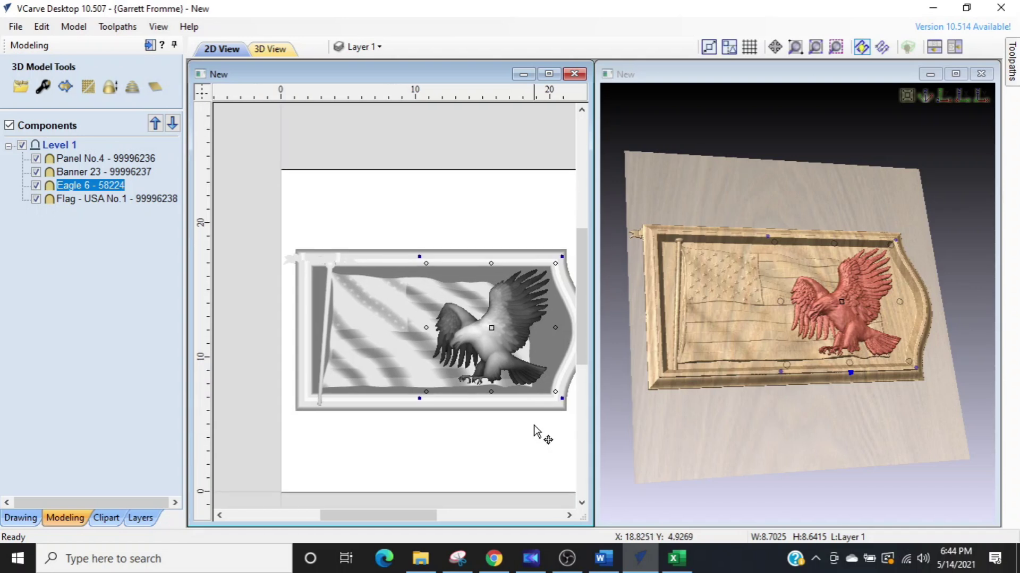
pyautogui.click(371, 462)
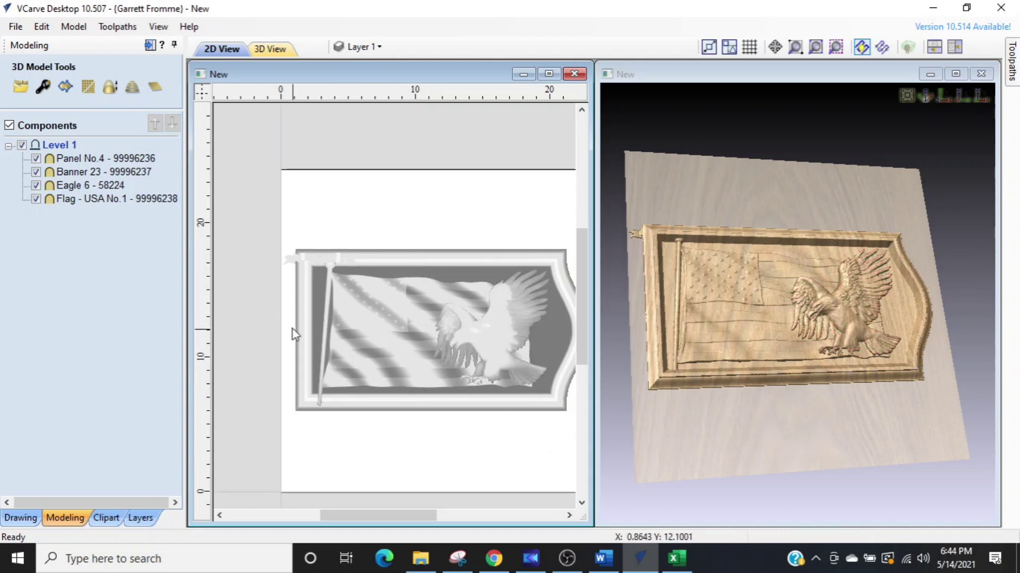
pyautogui.click(287, 262)
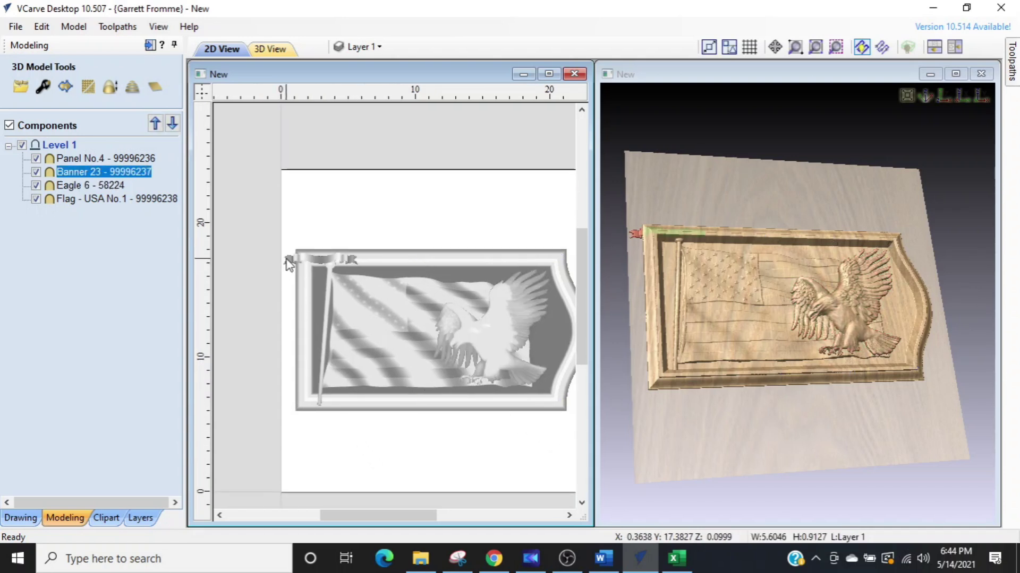
pyautogui.moveTo(287, 262); pyautogui.dragTo(335, 369)
# Enlarge the banner to about 12.34 by 2.01 inches and shift it down to the flag's lower edge.
pyautogui.scroll(2, 335, 369)
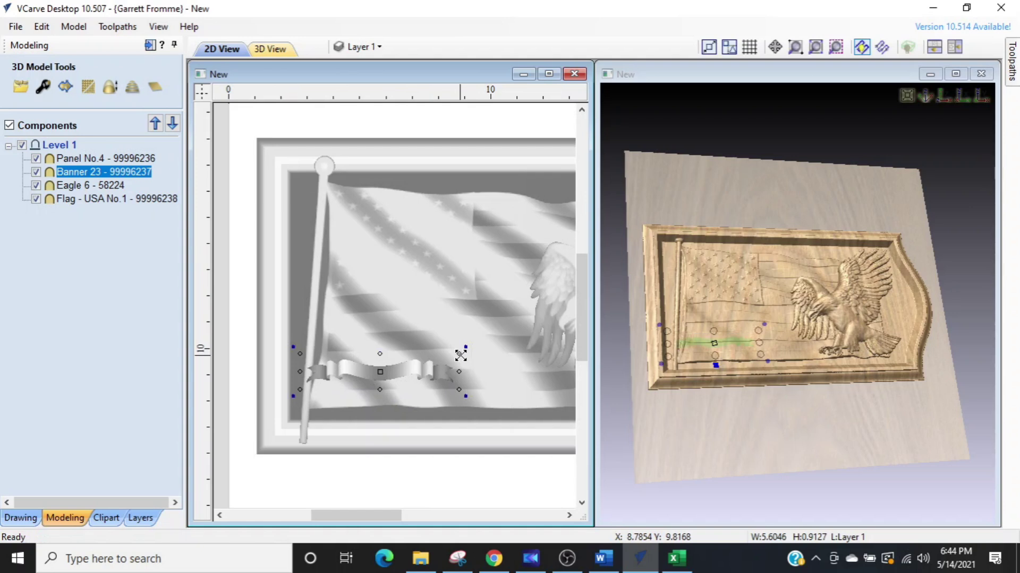
pyautogui.moveTo(461, 354); pyautogui.dragTo(513, 332)
pyautogui.scroll(-2, 433, 462)
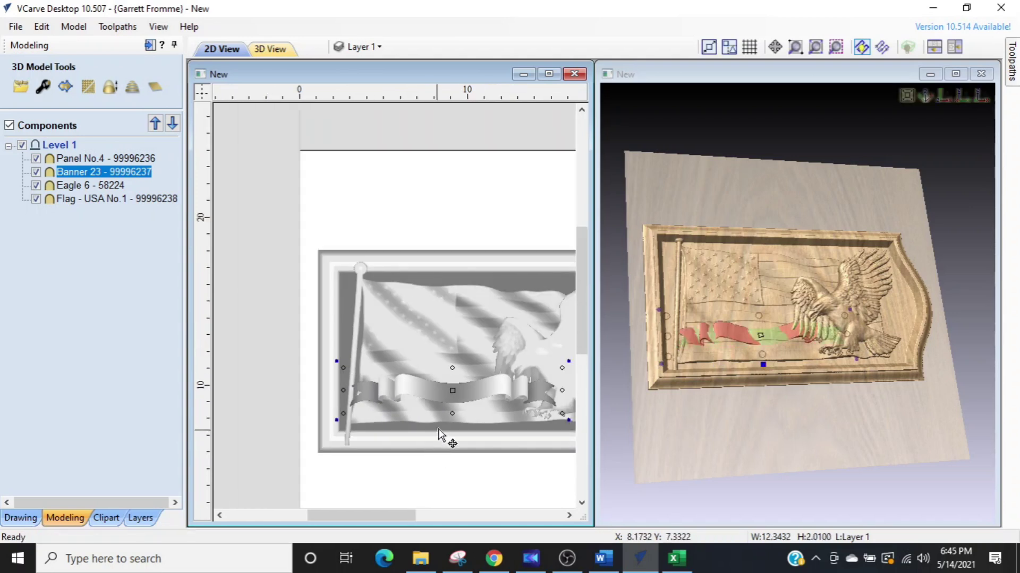
pyautogui.moveTo(447, 399); pyautogui.dragTo(442, 413)
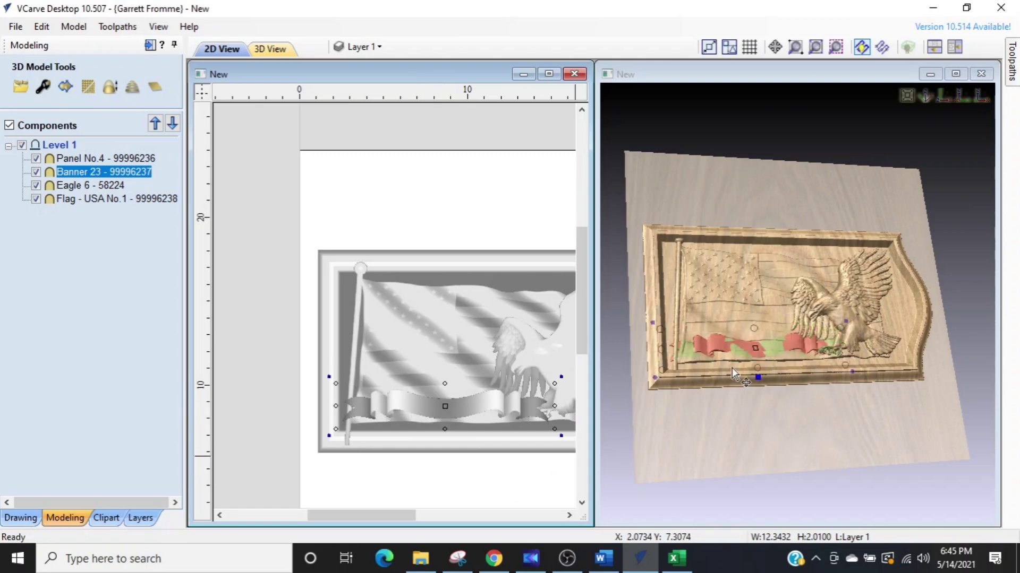
# Lower the banner a little further so it overlaps the bottom edge of the flag.
pyautogui.moveTo(440, 486); pyautogui.dragTo(419, 446, button='middle')
pyautogui.scroll(2, 418, 446)
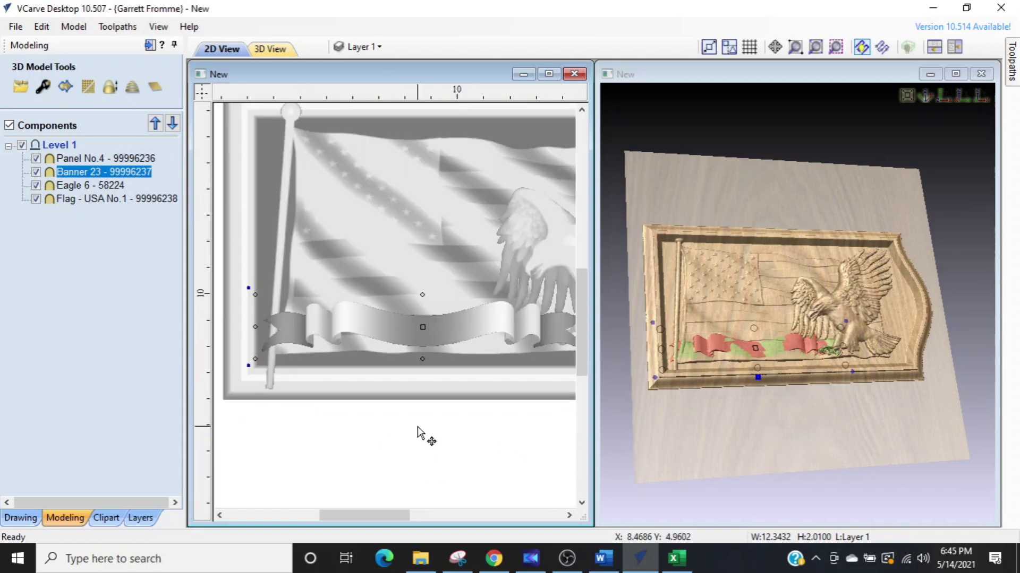
pyautogui.scroll(-1, 417, 433)
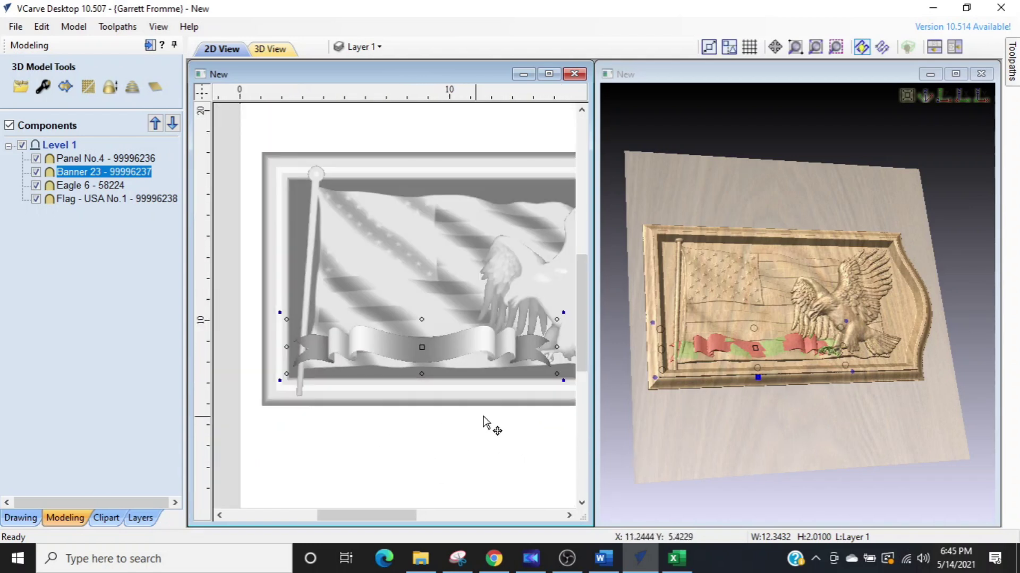
pyautogui.scroll(2, 796, 369)
pyautogui.scroll(1, 805, 359)
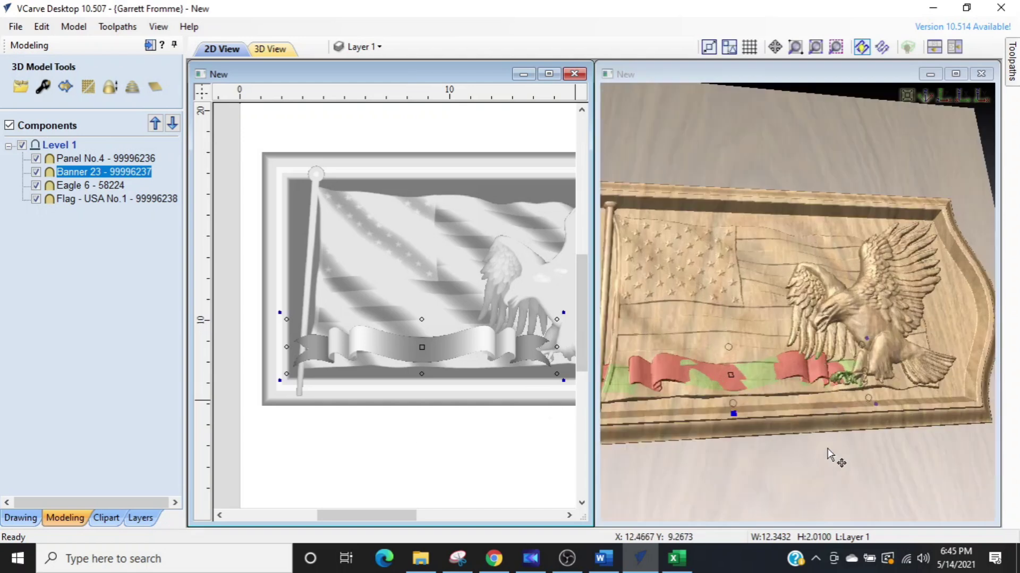
pyautogui.moveTo(439, 354); pyautogui.dragTo(436, 363)
# Scale the banner down to about 10.24 by 1.67 inches so its right end stays short of the eagle's talons.
pyautogui.moveTo(807, 479); pyautogui.dragTo(797, 499)
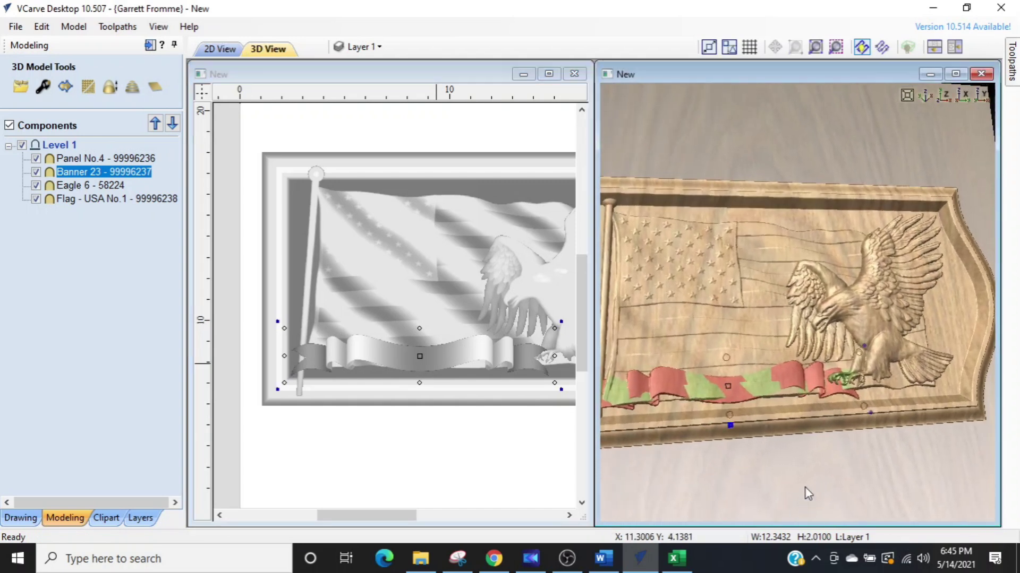
pyautogui.scroll(2, 877, 379)
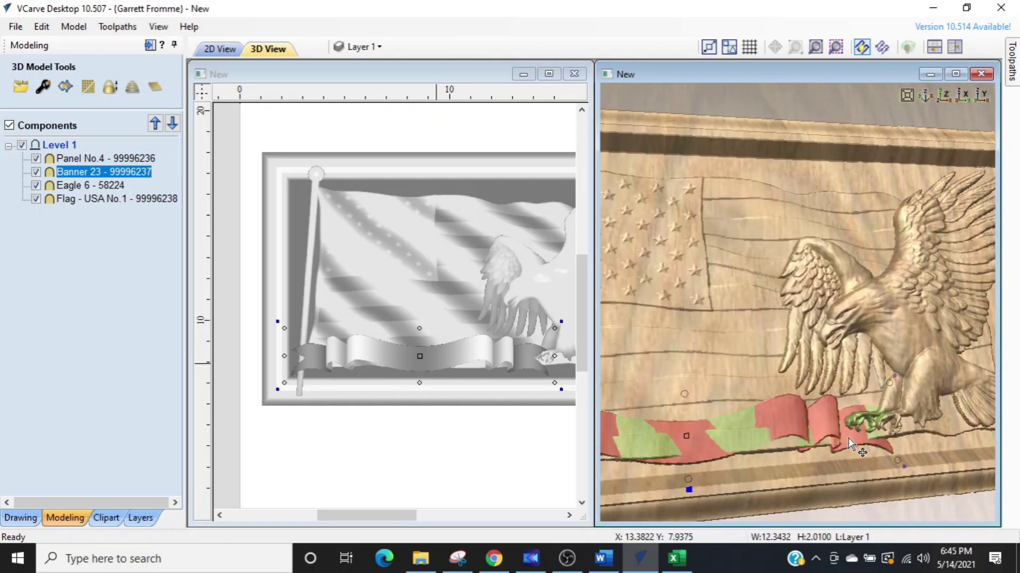
pyautogui.scroll(-2, 849, 438)
pyautogui.scroll(-3, 690, 451)
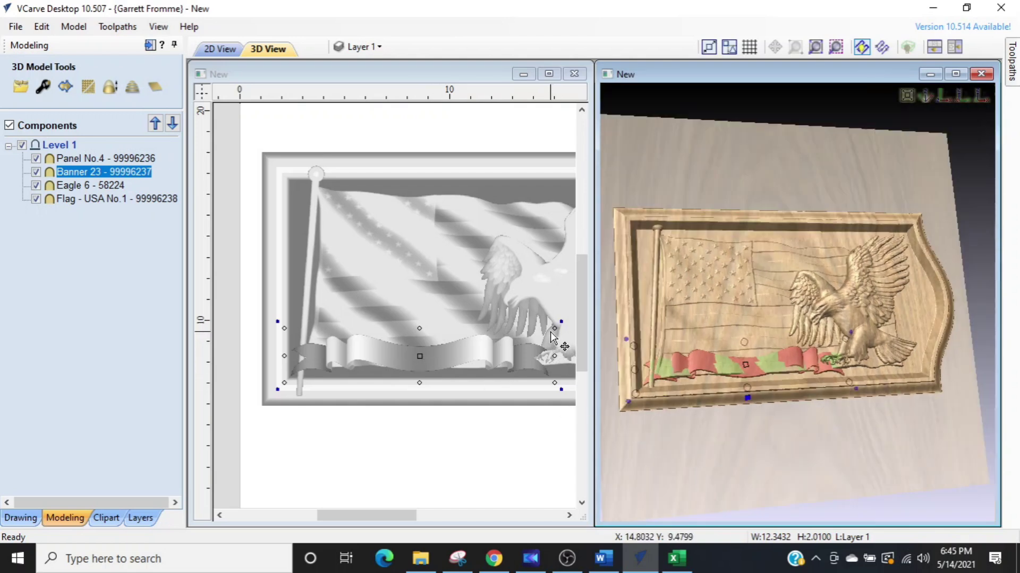
pyautogui.moveTo(555, 328); pyautogui.dragTo(534, 337)
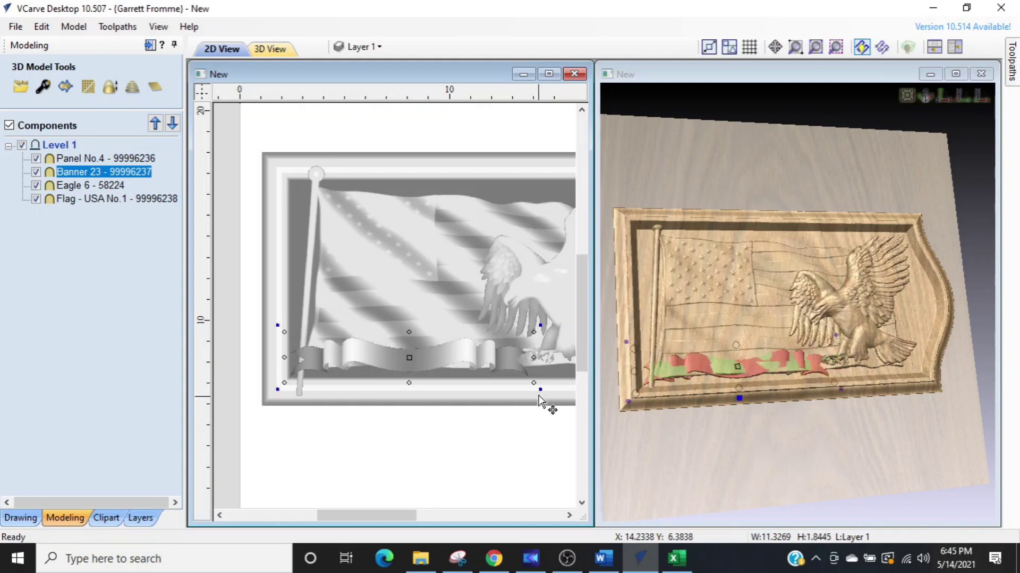
pyautogui.scroll(1, 522, 386)
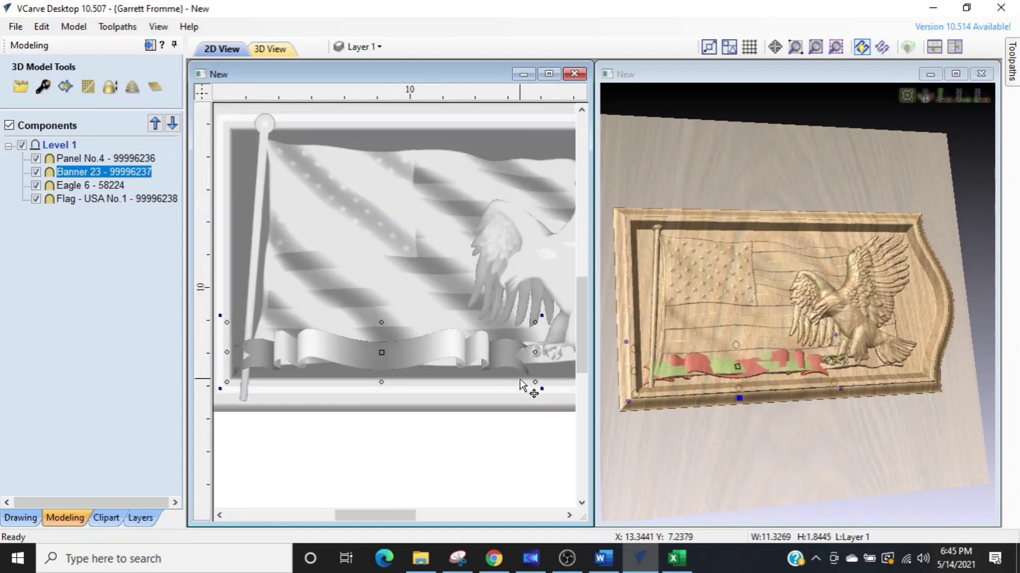
pyautogui.scroll(1, 523, 386)
pyautogui.moveTo(541, 380); pyautogui.dragTo(518, 369)
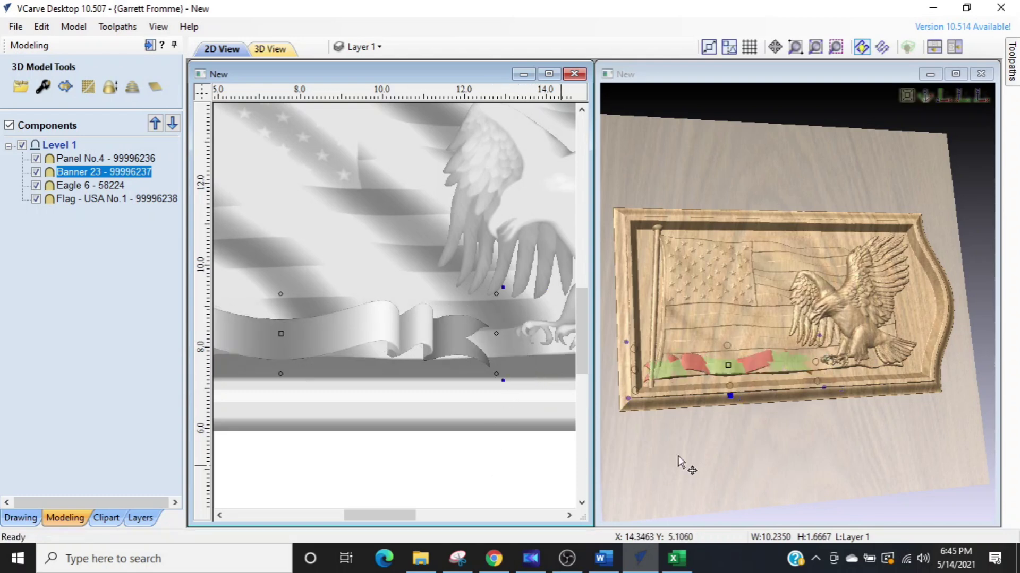
# Raise the banner's base height to 0.1575 inches and its shape height to 0.3375 inches so it stands above the flag.
pyautogui.scroll(-3, 357, 482)
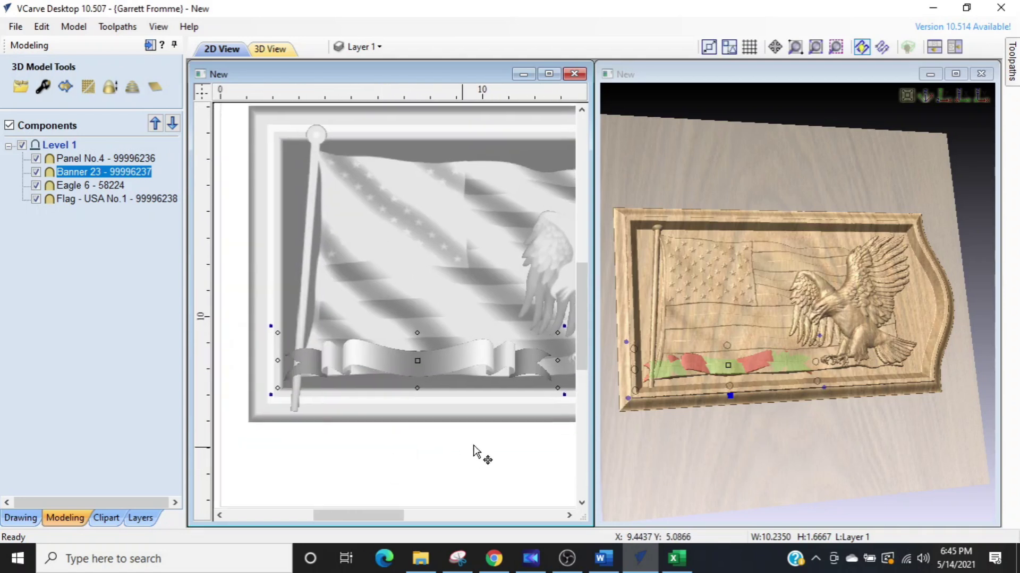
pyautogui.scroll(-2, 406, 425)
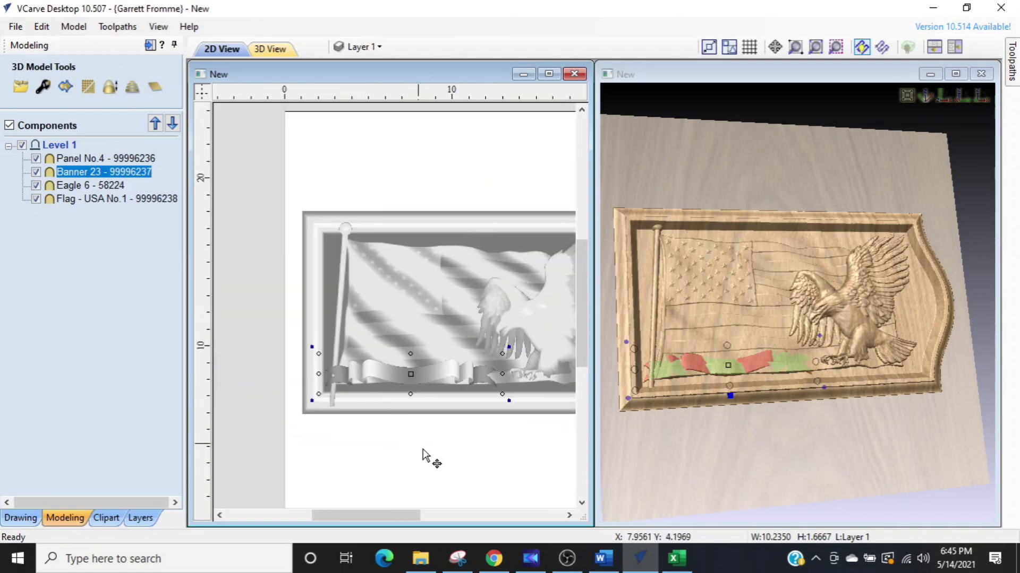
pyautogui.moveTo(434, 463); pyautogui.dragTo(375, 462, button='middle')
pyautogui.scroll(3, 761, 399)
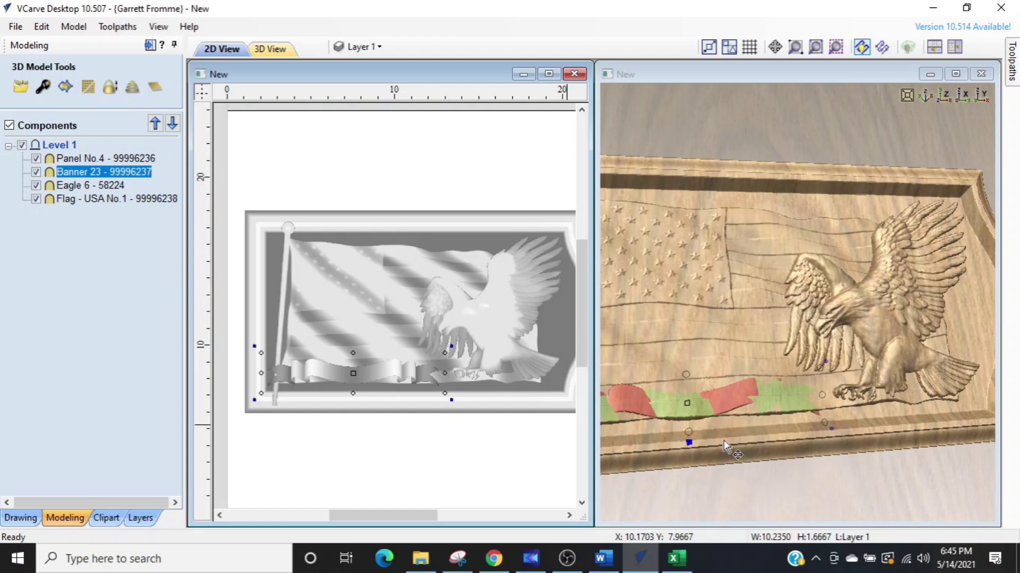
pyautogui.moveTo(788, 491); pyautogui.dragTo(795, 394, button='middle')
pyautogui.moveTo(726, 444); pyautogui.dragTo(743, 394)
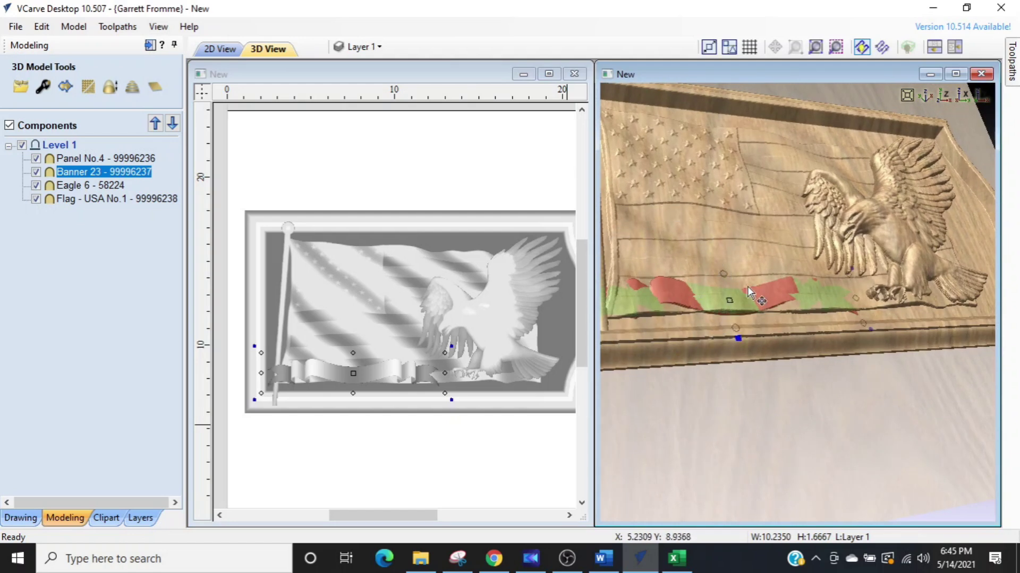
pyautogui.click(729, 307)
pyautogui.doubleClick(738, 338)
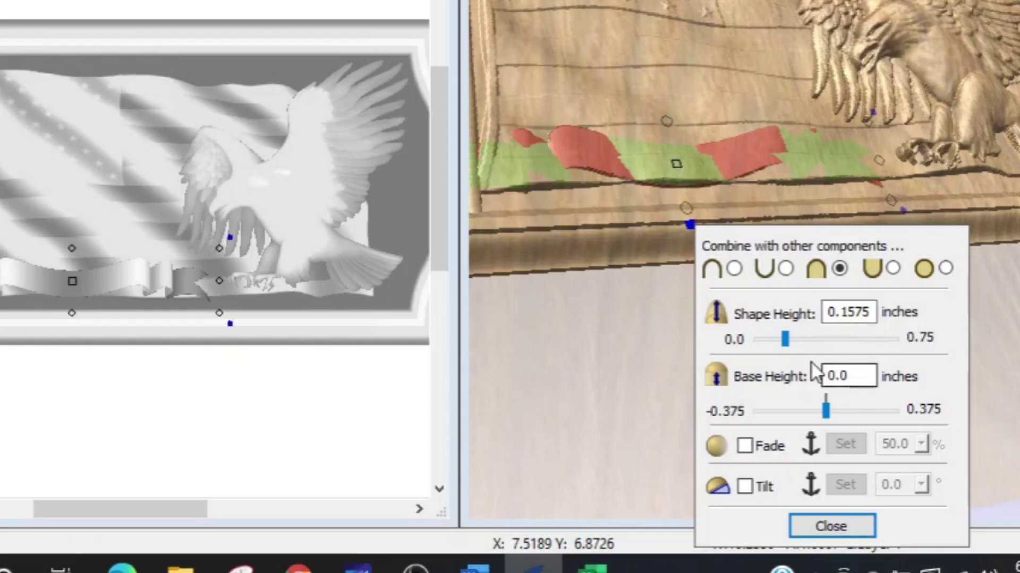
pyautogui.moveTo(822, 453); pyautogui.dragTo(826, 454)
pyautogui.moveTo(830, 405); pyautogui.dragTo(855, 406)
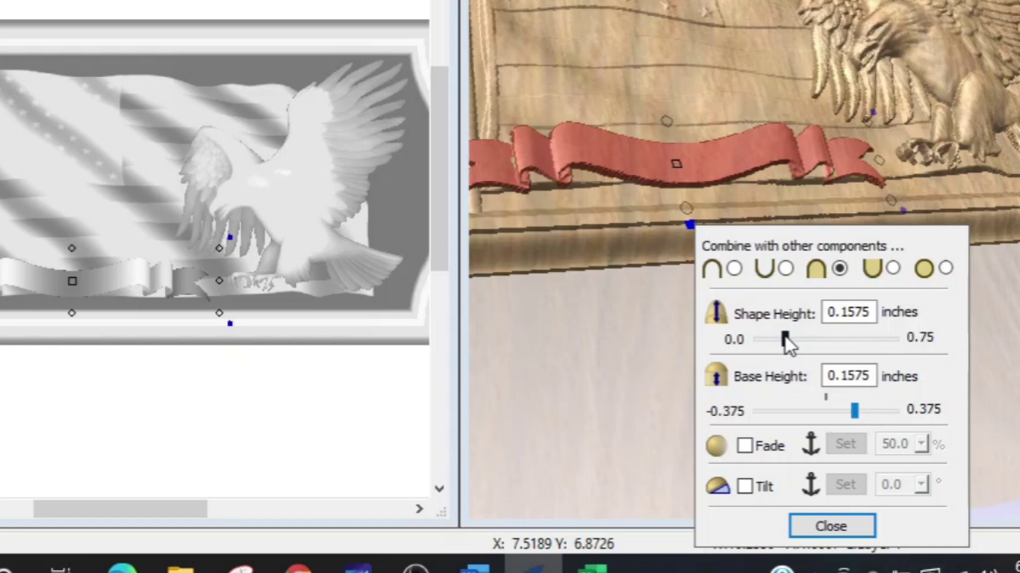
pyautogui.moveTo(785, 336); pyautogui.dragTo(805, 339)
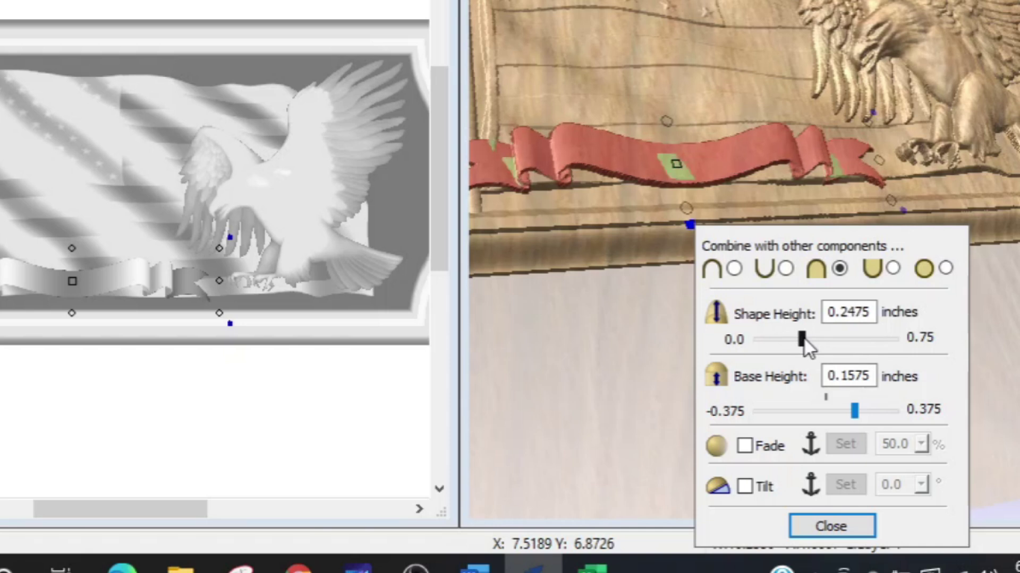
pyautogui.moveTo(805, 339); pyautogui.dragTo(819, 342)
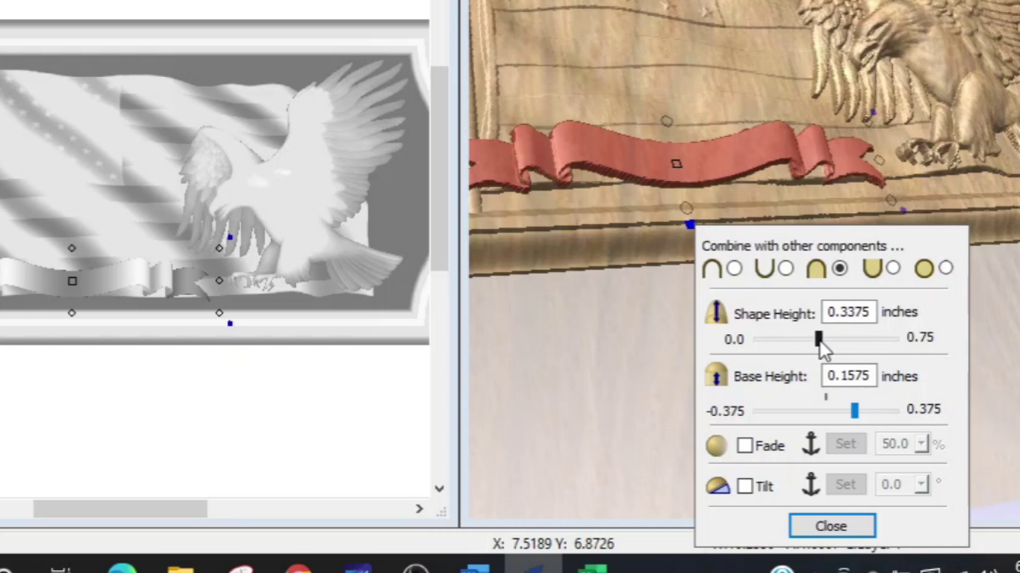
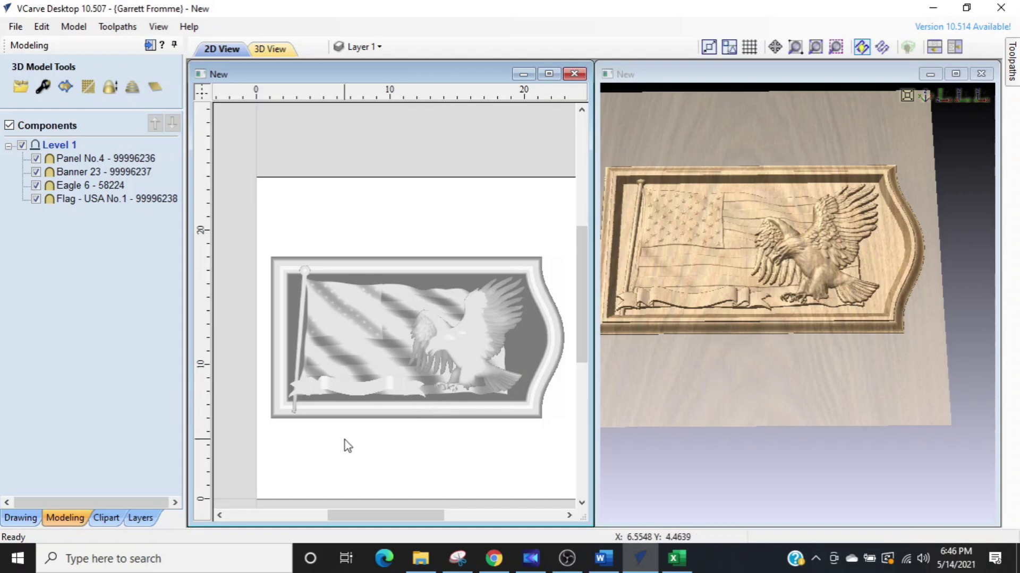
# Maximize the 2D view and frame the whole banner below the flag.
pyautogui.scroll(1, 349, 421)
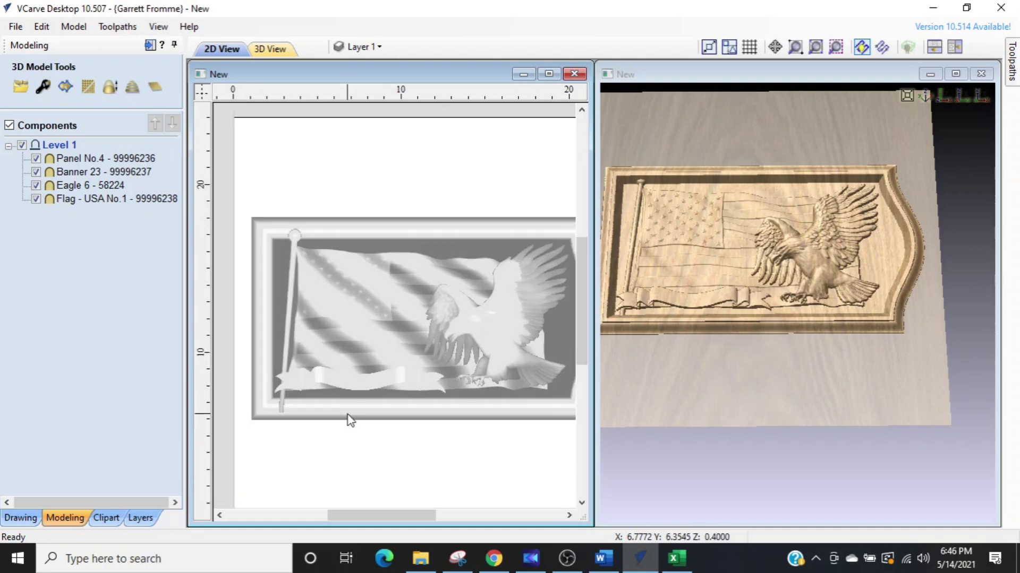
pyautogui.scroll(4, 350, 420)
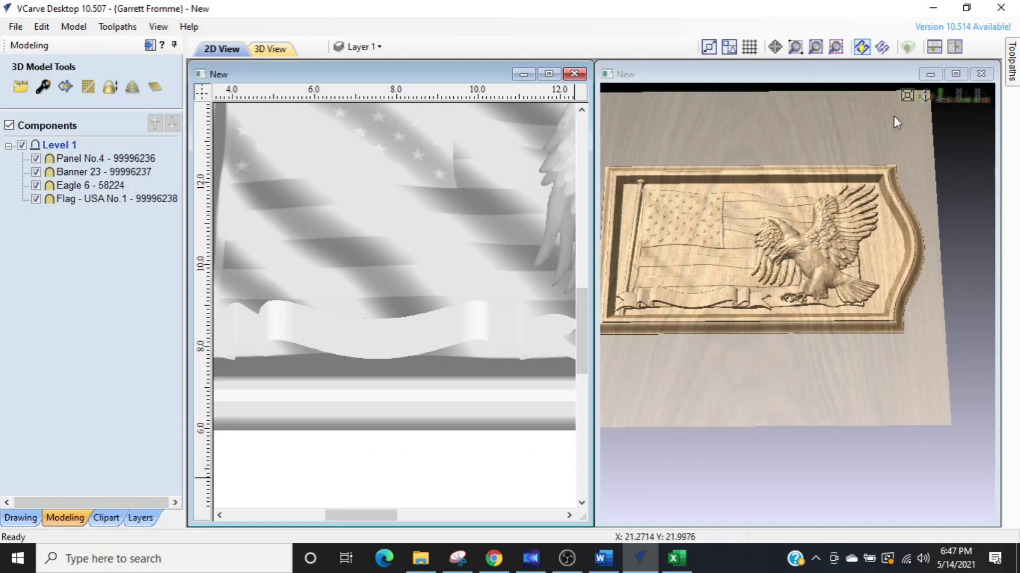
pyautogui.click(549, 75)
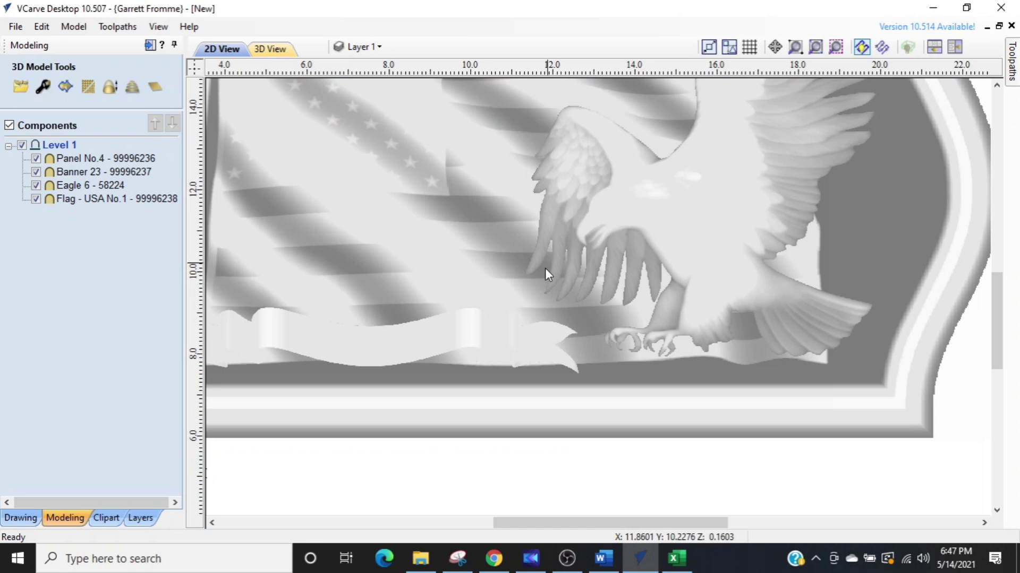
pyautogui.moveTo(374, 468); pyautogui.dragTo(585, 441, button='middle')
pyautogui.scroll(2, 576, 402)
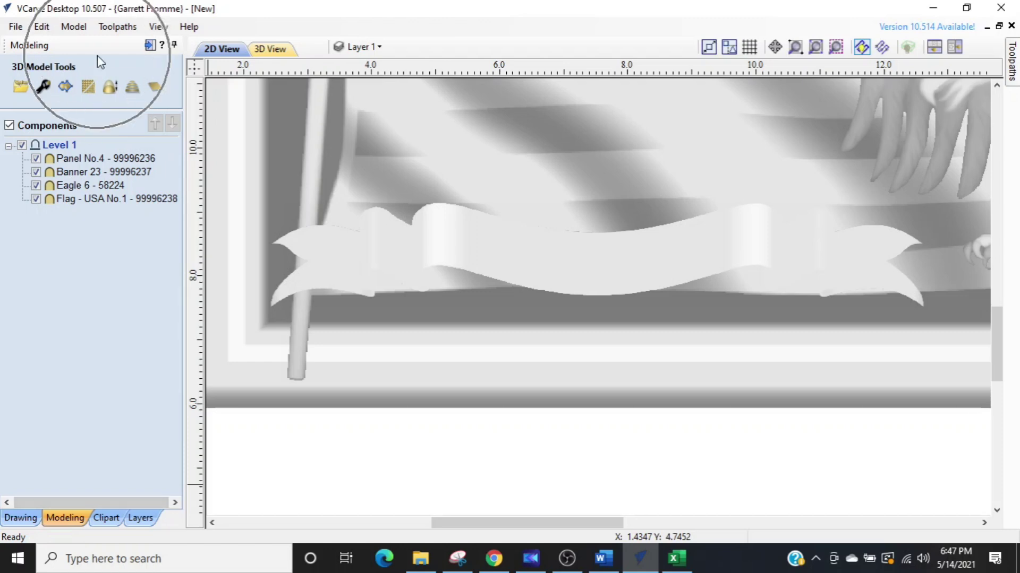
# Draw an arc through three points, about 4.5 inches wide with a radius of about 5 inches, just above the banner's lower edge.
pyautogui.click(23, 519)
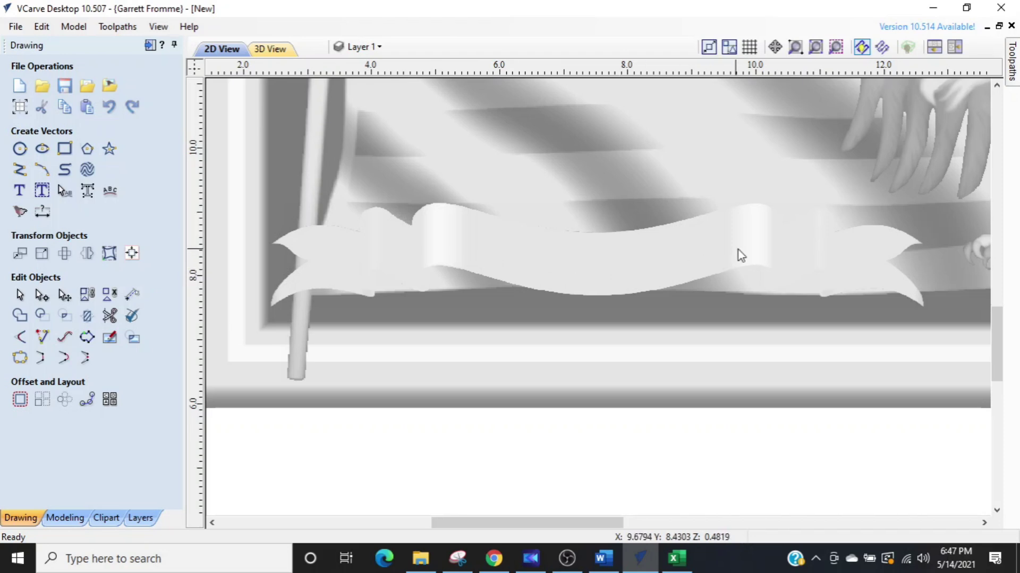
pyautogui.click(51, 175)
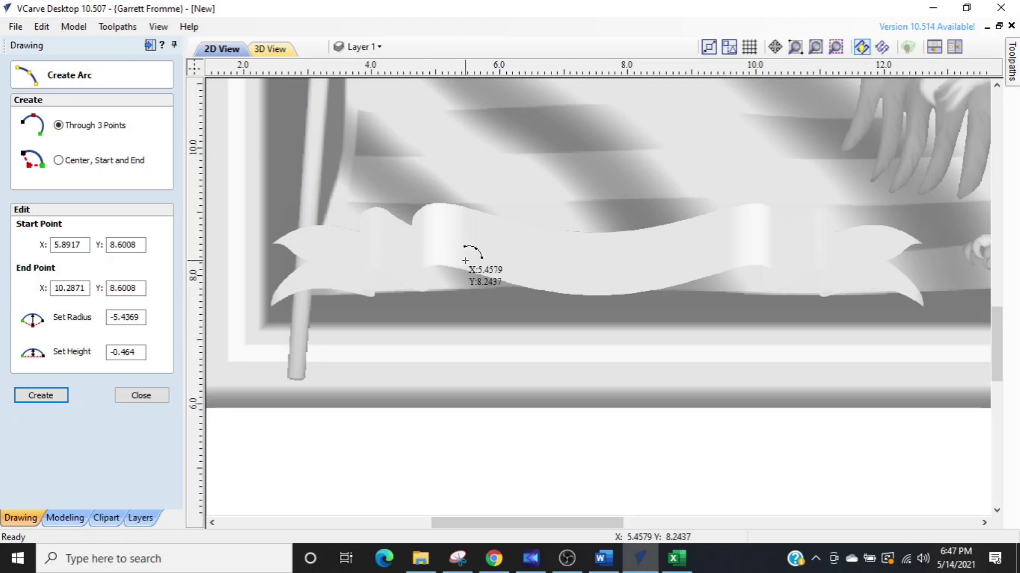
pyautogui.scroll(2, 466, 266)
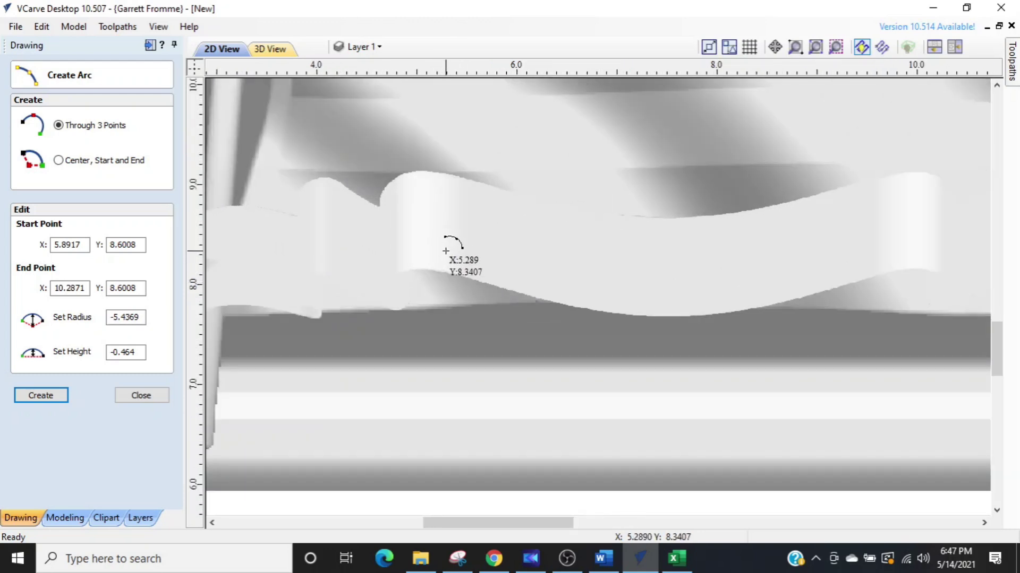
pyautogui.click(445, 251)
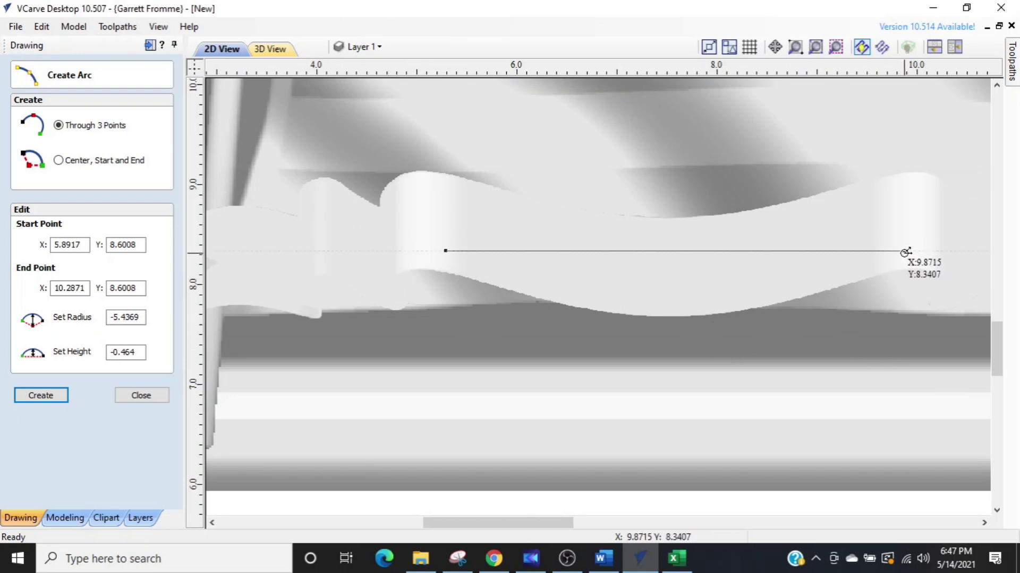
pyautogui.click(897, 252)
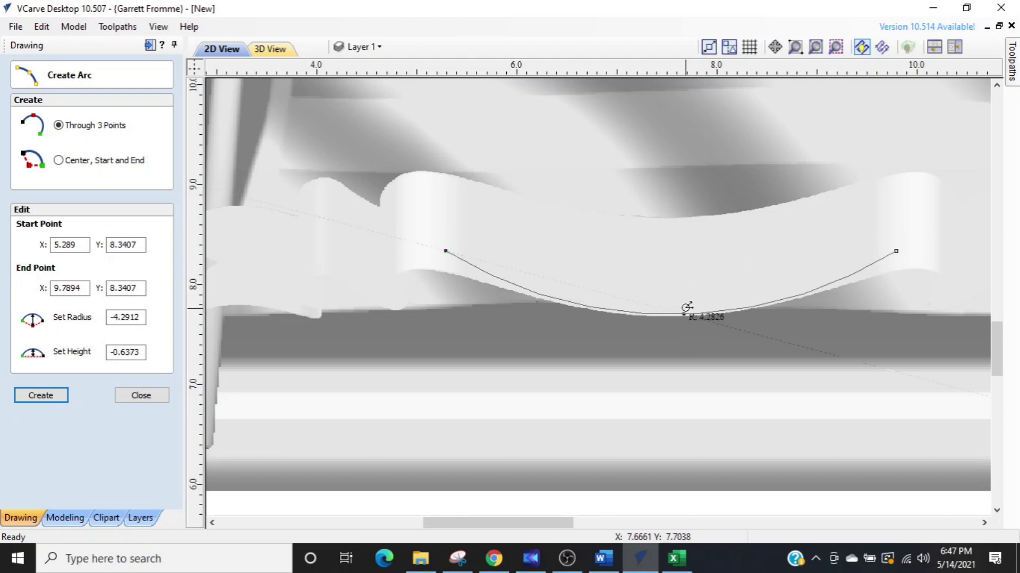
pyautogui.scroll(2, 685, 310)
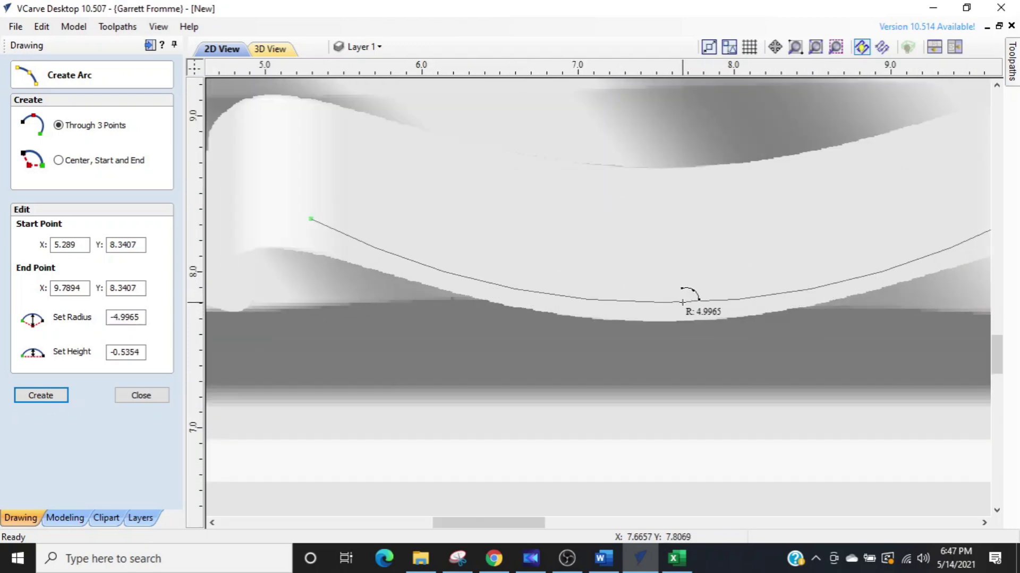
pyautogui.click(682, 302)
pyautogui.scroll(-2, 685, 299)
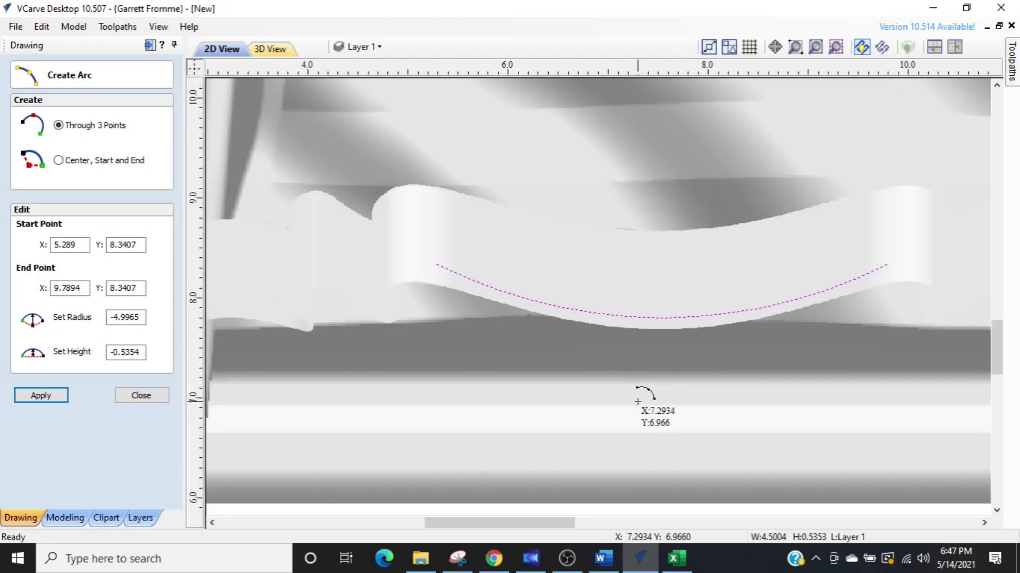
pyautogui.scroll(-5, 638, 402)
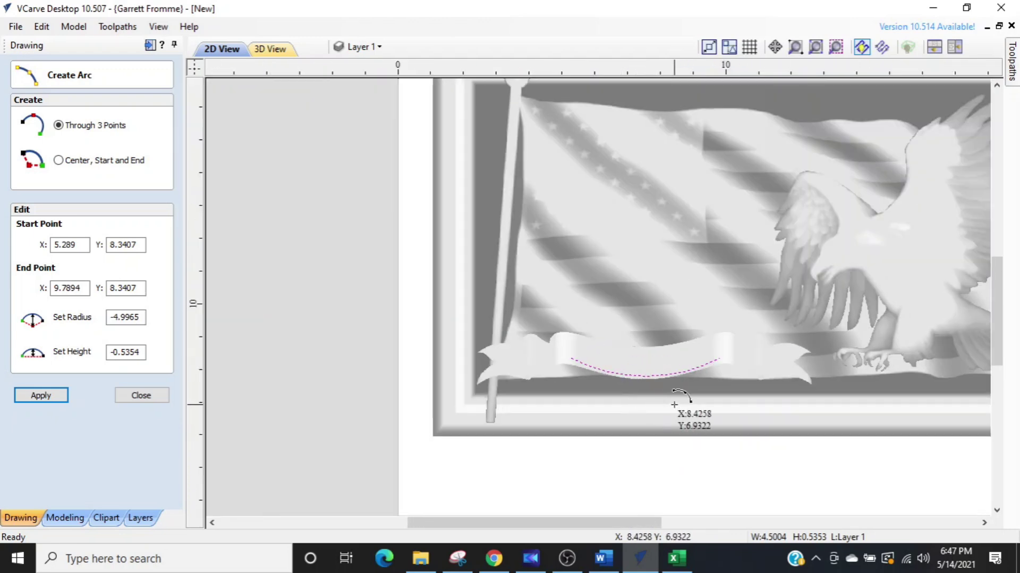
pyautogui.scroll(-1, 671, 404)
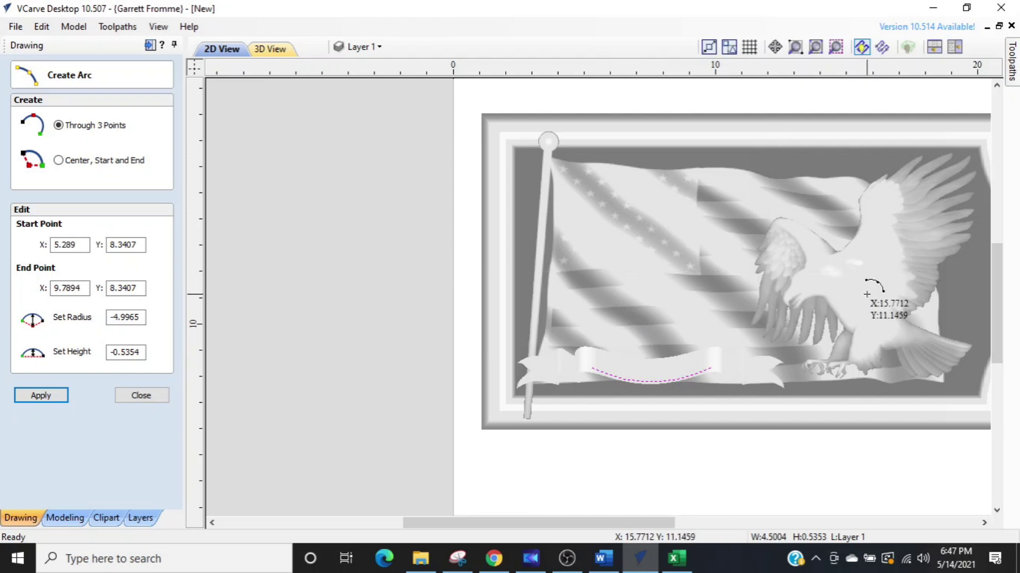
pyautogui.scroll(1, 673, 390)
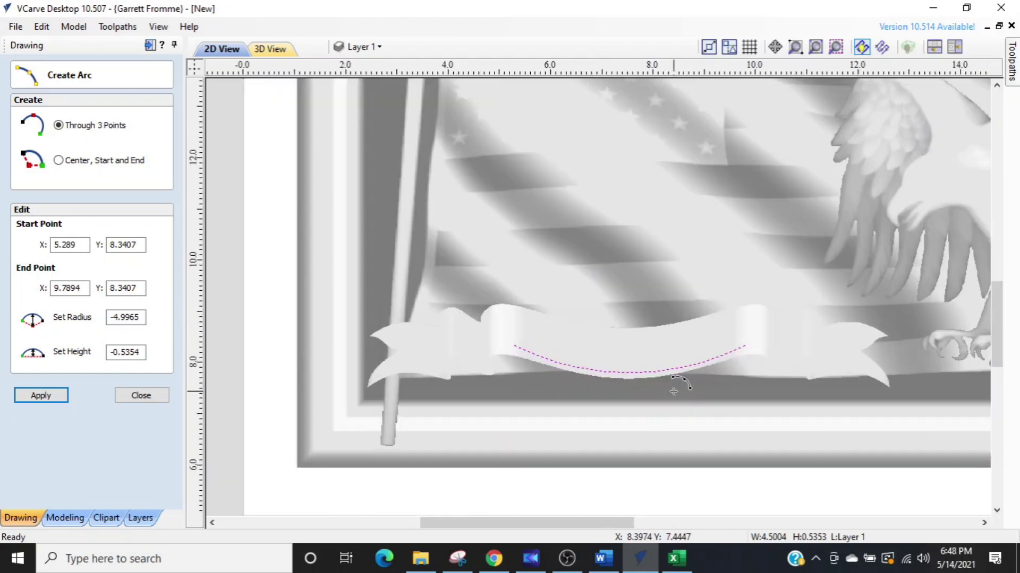
pyautogui.scroll(1, 522, 416)
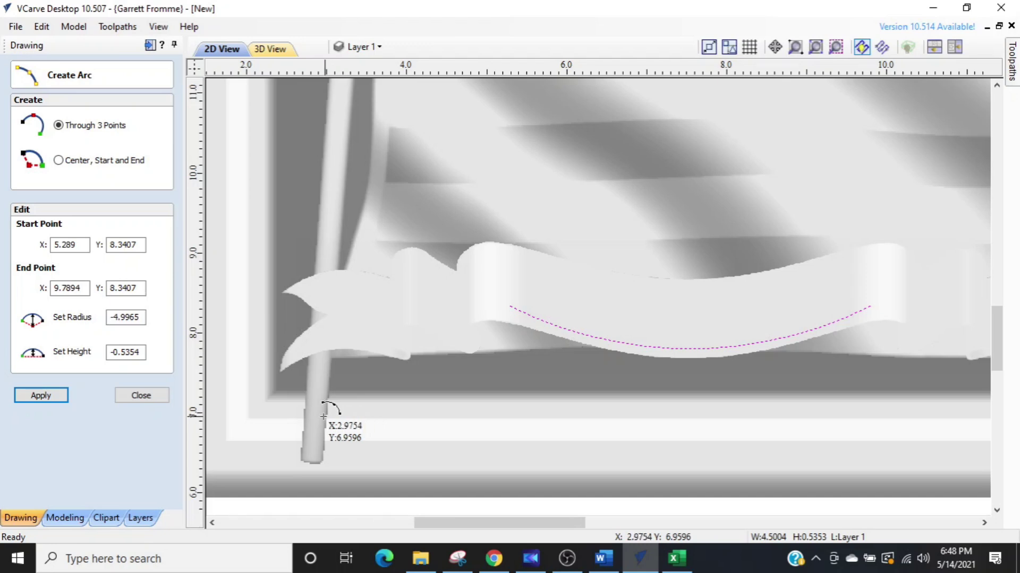
pyautogui.click(154, 403)
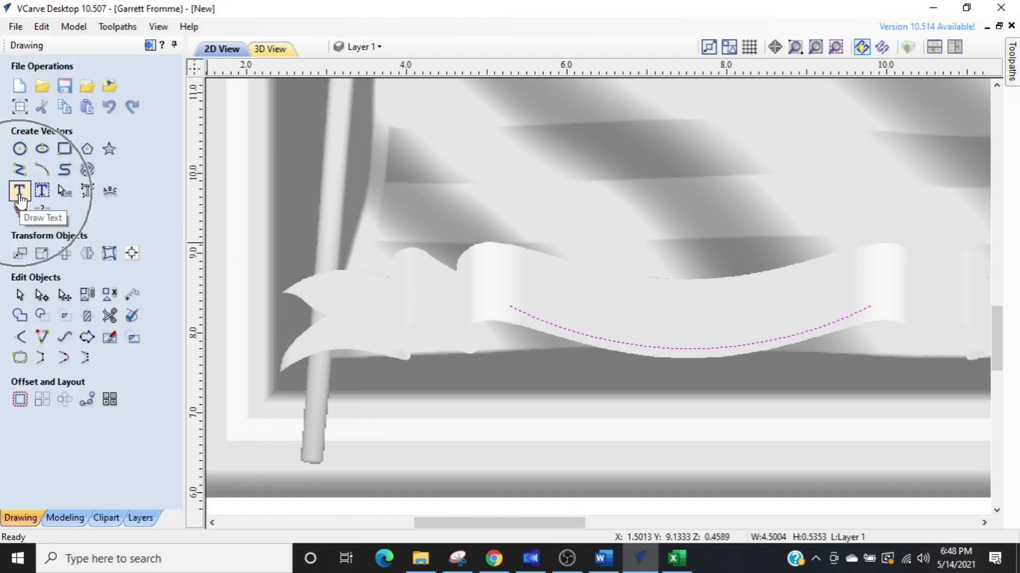
# Create the text "Always A Marine" with its anchor near the banner's upper edge.
pyautogui.click(19, 194)
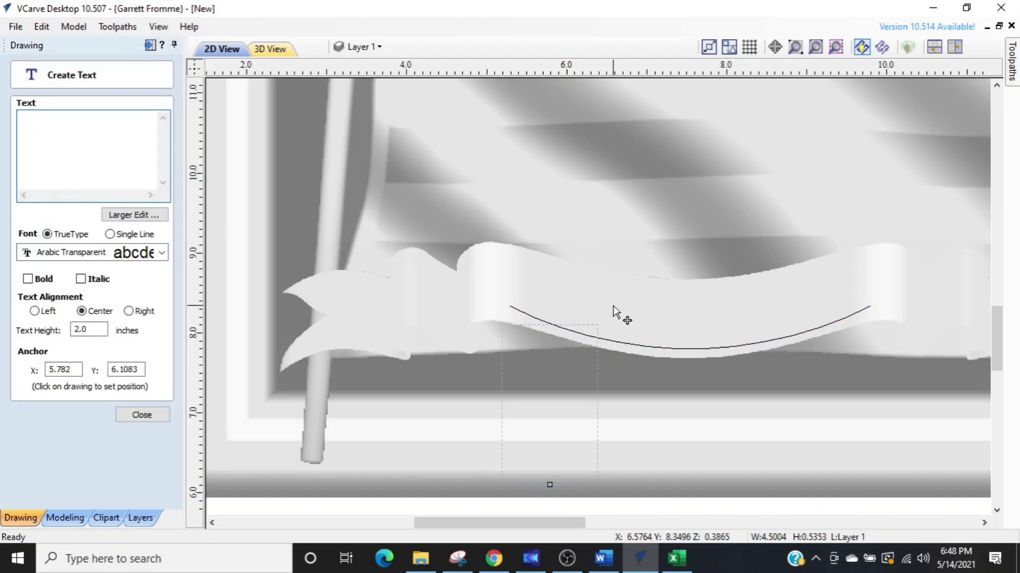
pyautogui.click(568, 249)
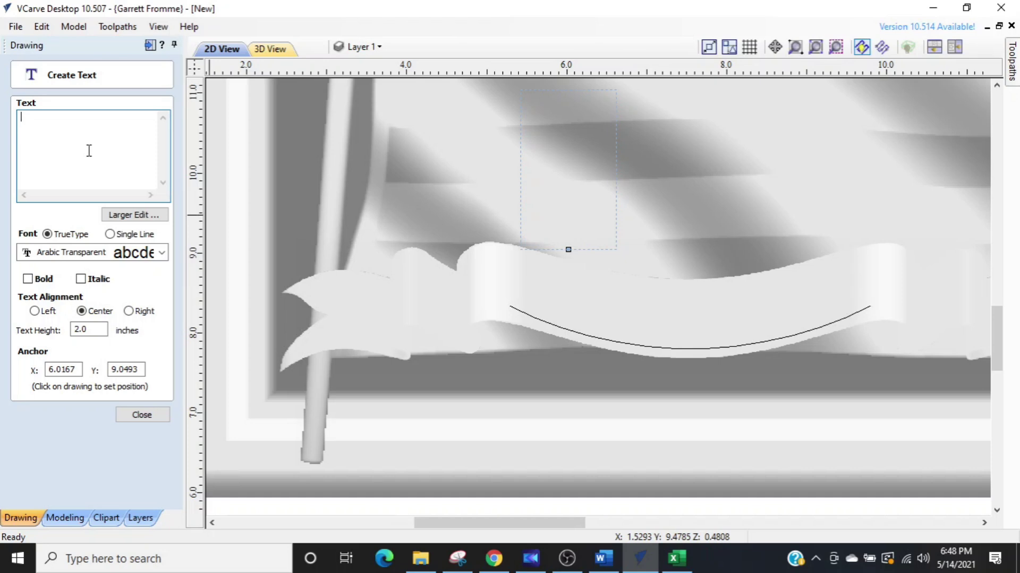
pyautogui.write('Al')
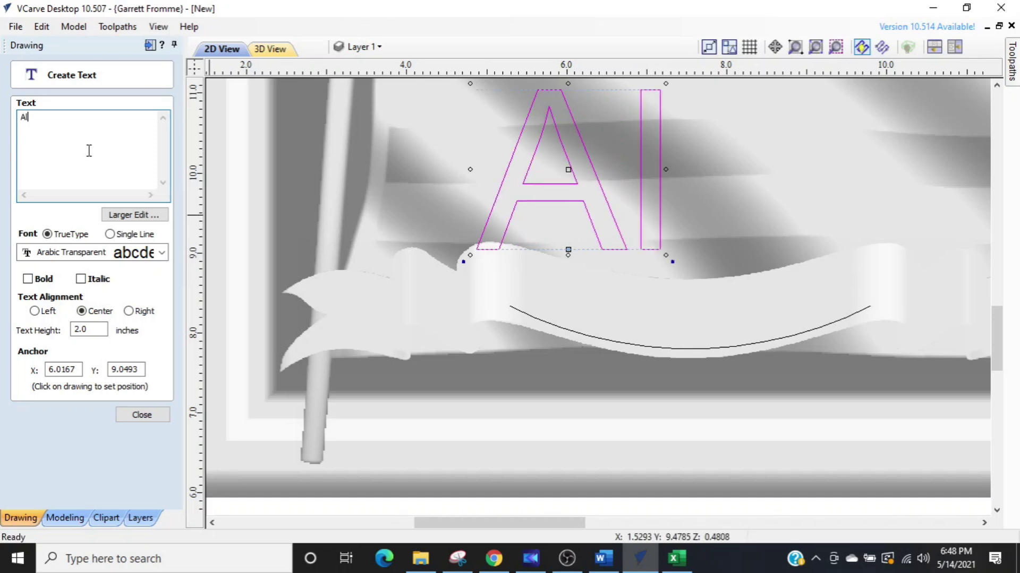
pyautogui.write('ways A Marine')
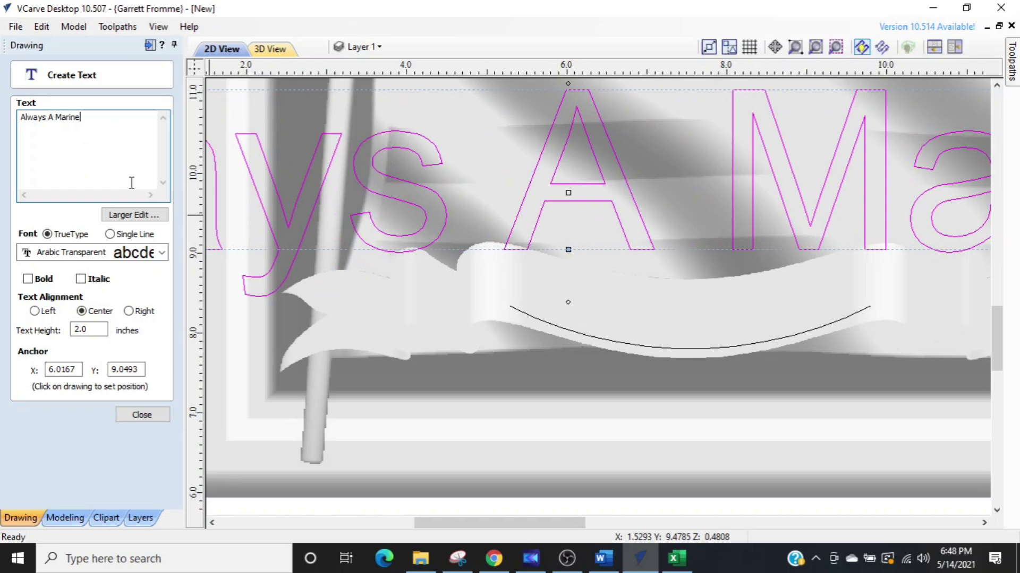
# Shrink the text to a height of about 0.54 inches and move it onto the banner, centred above the arc.
pyautogui.scroll(-3, 554, 229)
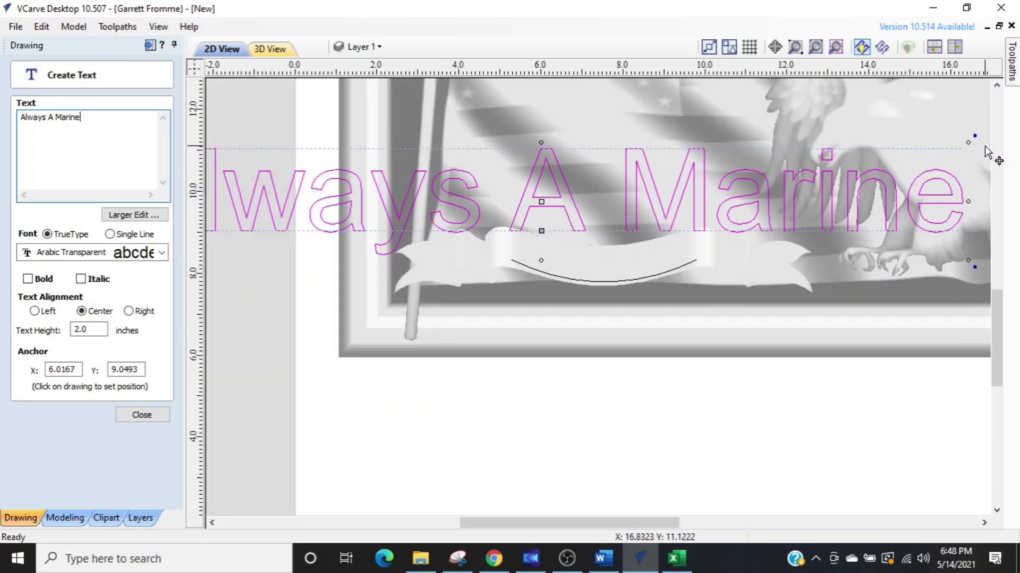
pyautogui.moveTo(968, 151); pyautogui.dragTo(592, 242)
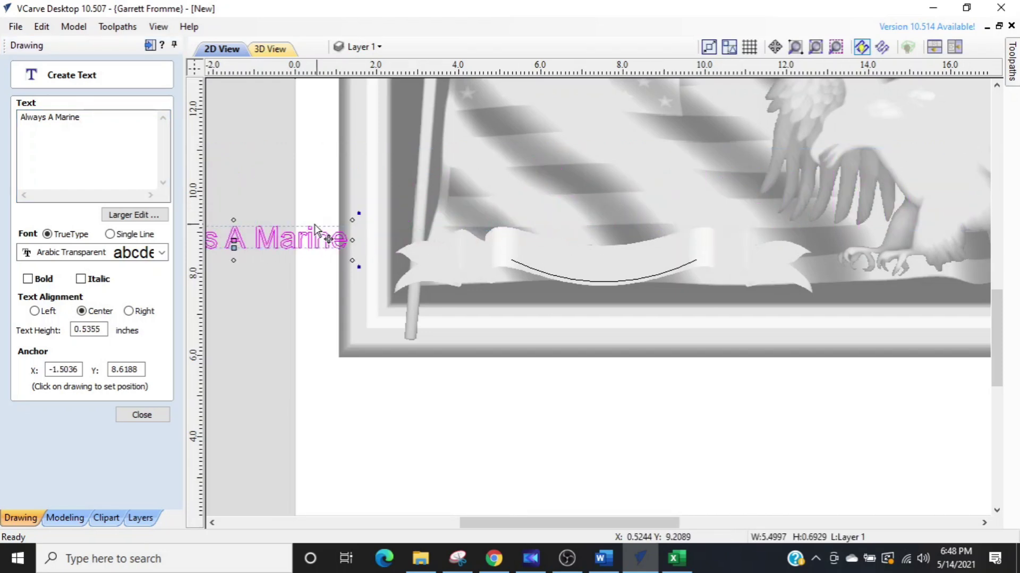
pyautogui.moveTo(288, 234); pyautogui.dragTo(652, 234)
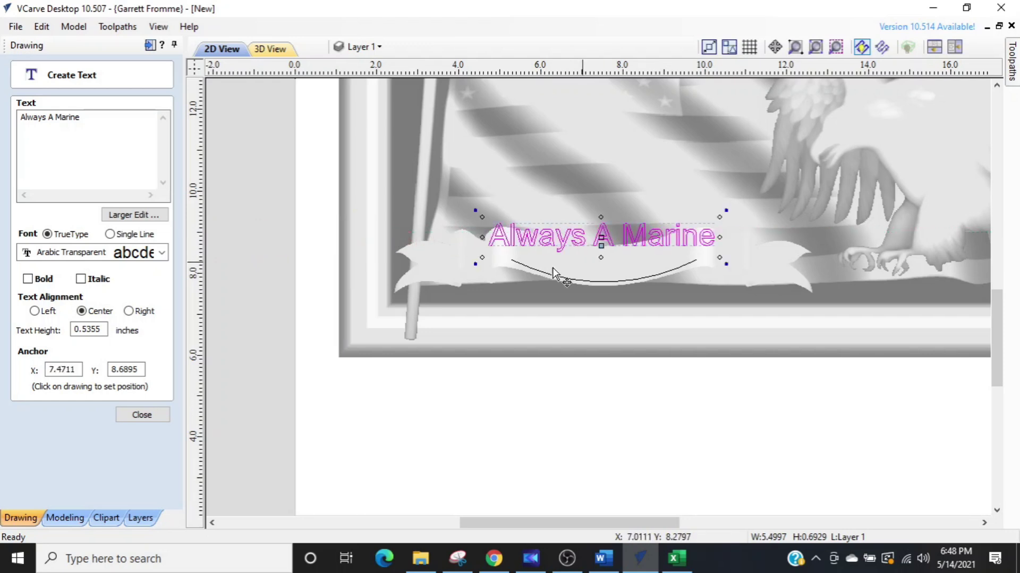
# Scale the "Always A Marine" text to about 4.24 inches wide and center it over the arc on the banner.
pyautogui.click(137, 415)
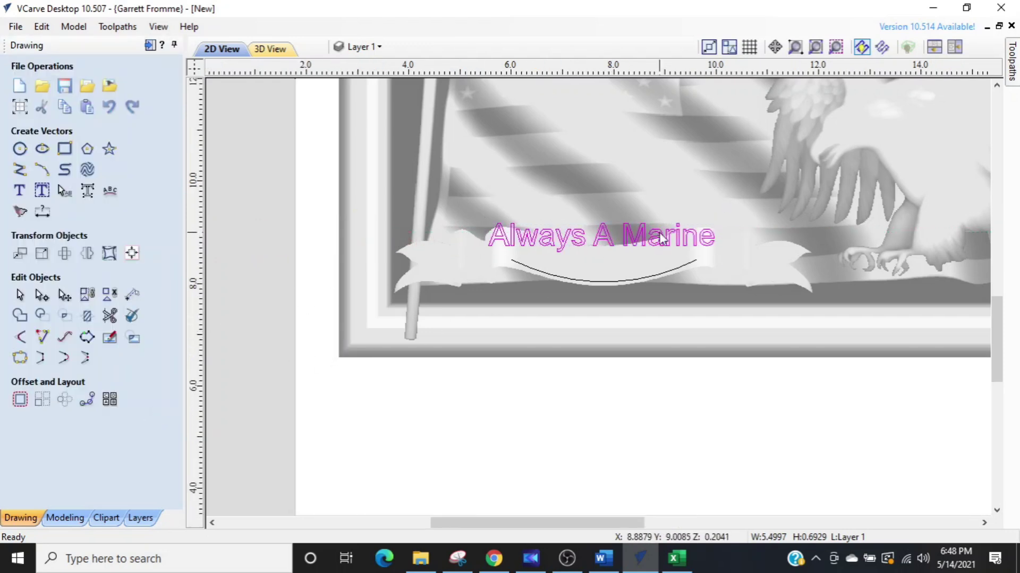
pyautogui.scroll(2, 659, 252)
pyautogui.click(649, 257)
pyautogui.moveTo(750, 212); pyautogui.dragTo(718, 230)
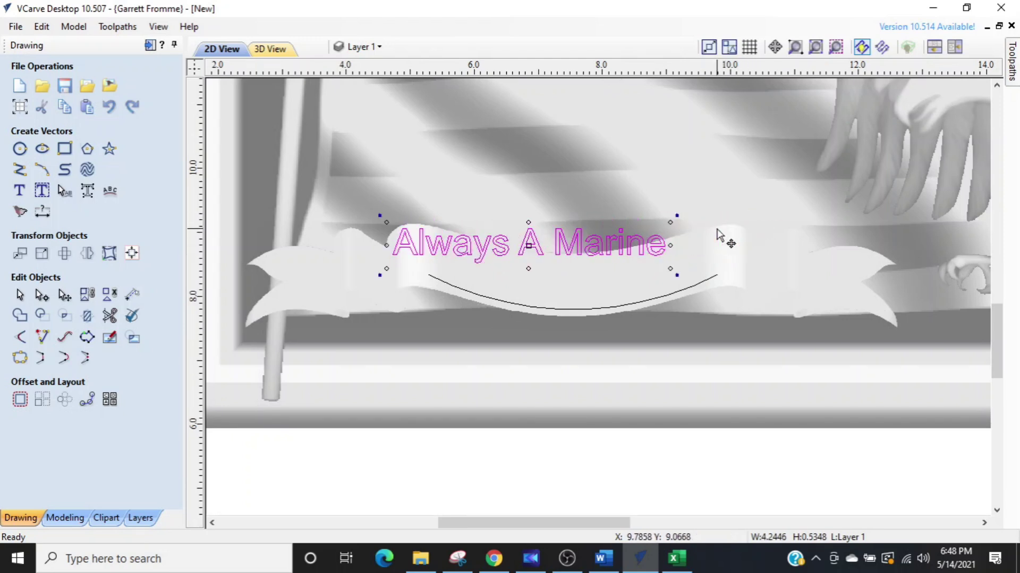
pyautogui.moveTo(530, 237); pyautogui.dragTo(570, 258)
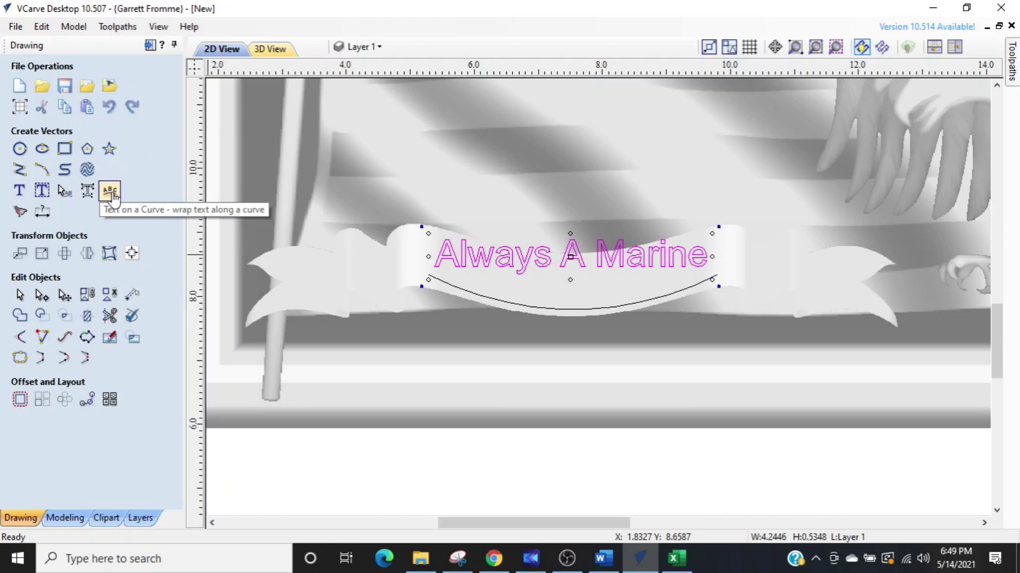
# Wrap the "Always A Marine" text above the banner's arc, middle-aligned and following the curve, with an offset distance of 0.0 inches.
pyautogui.click(111, 192)
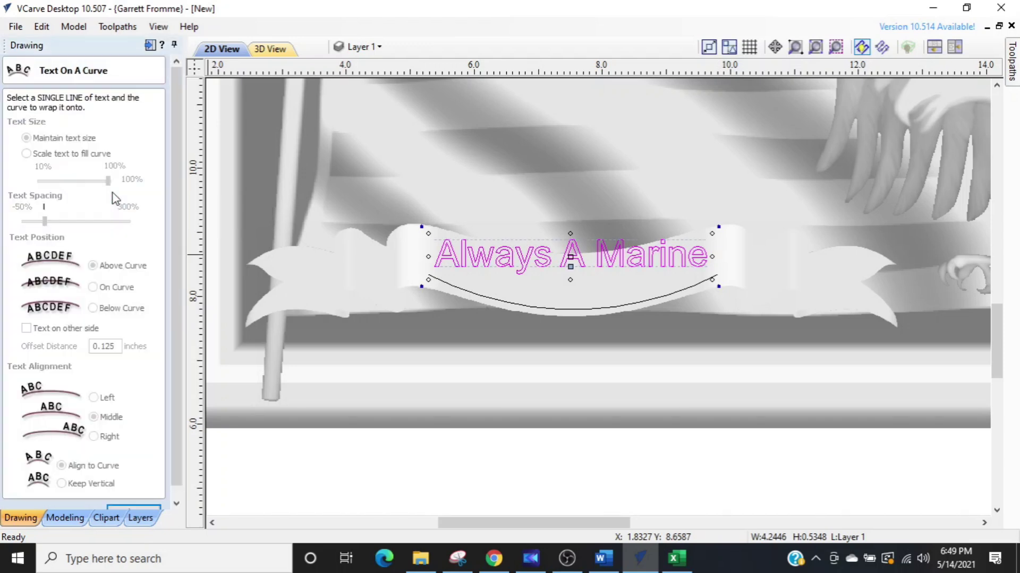
pyautogui.click(484, 303)
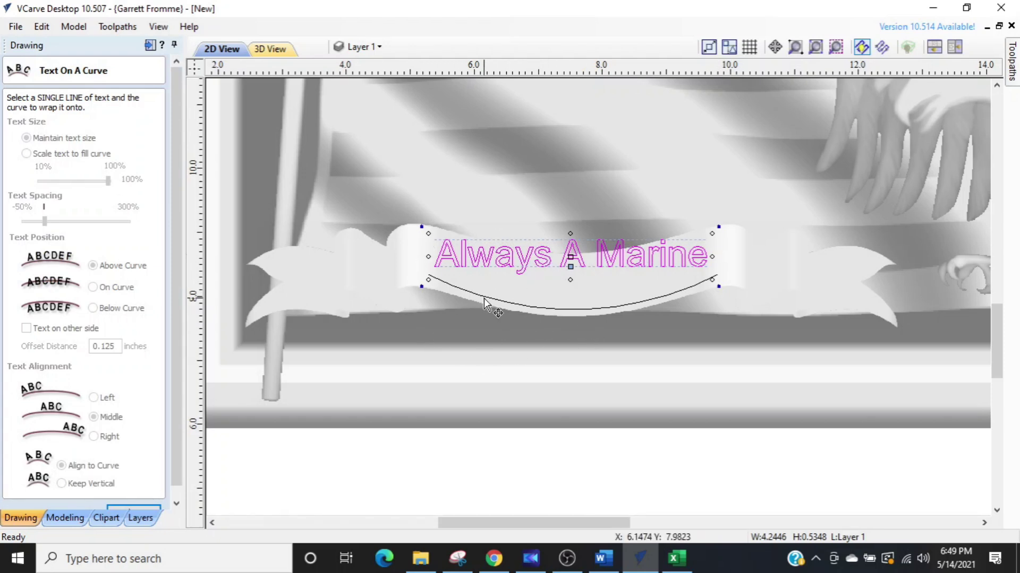
pyautogui.keyDown('shift'); pyautogui.click(484, 298); pyautogui.keyUp('shift')
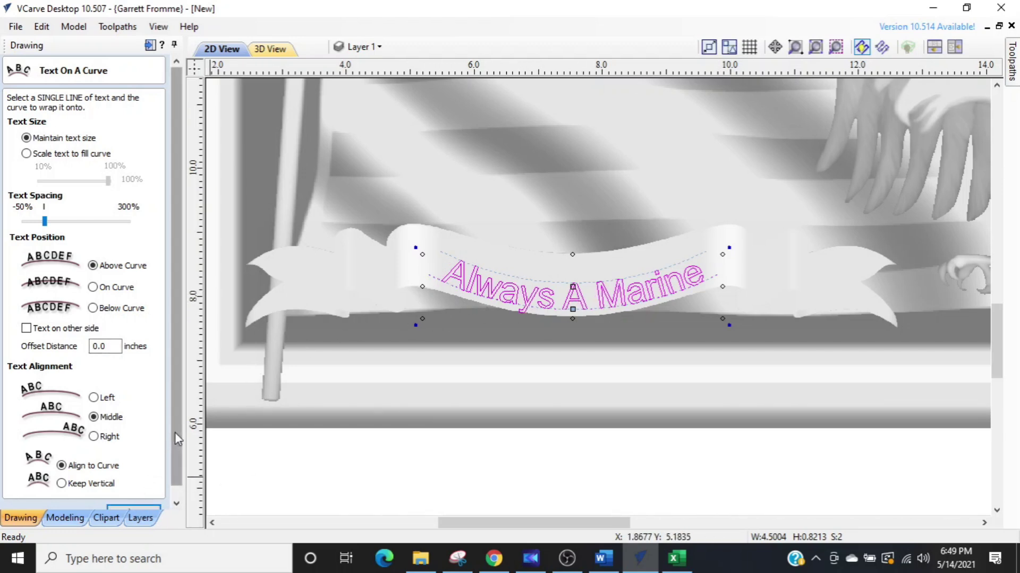
pyautogui.click(105, 348)
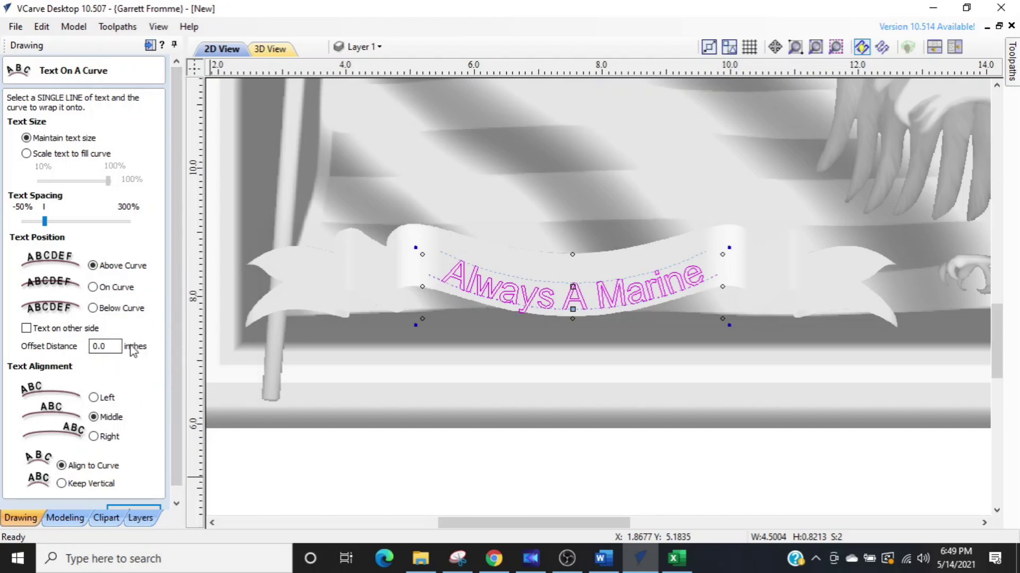
pyautogui.scroll(-1, 173, 419)
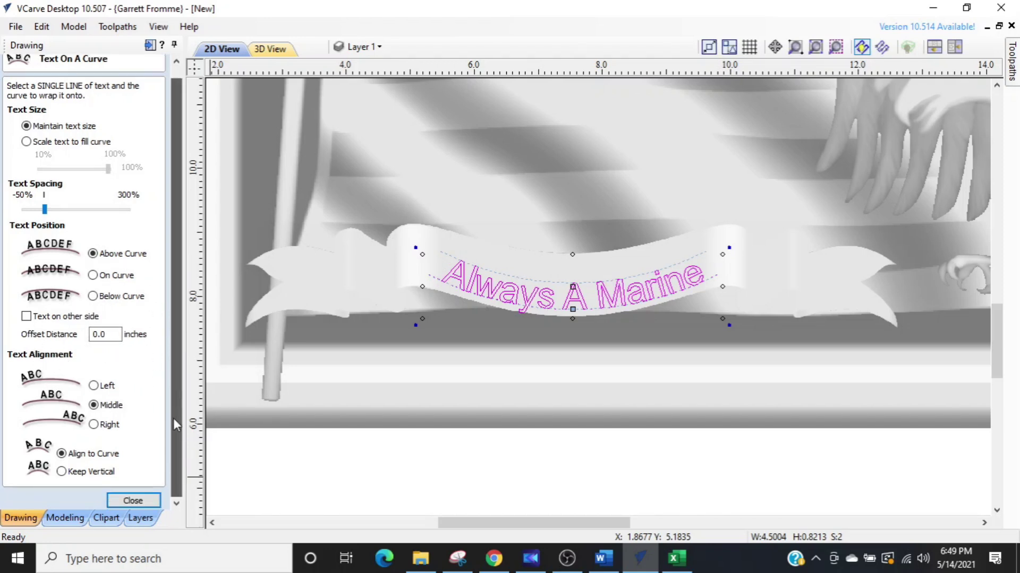
pyautogui.click(121, 506)
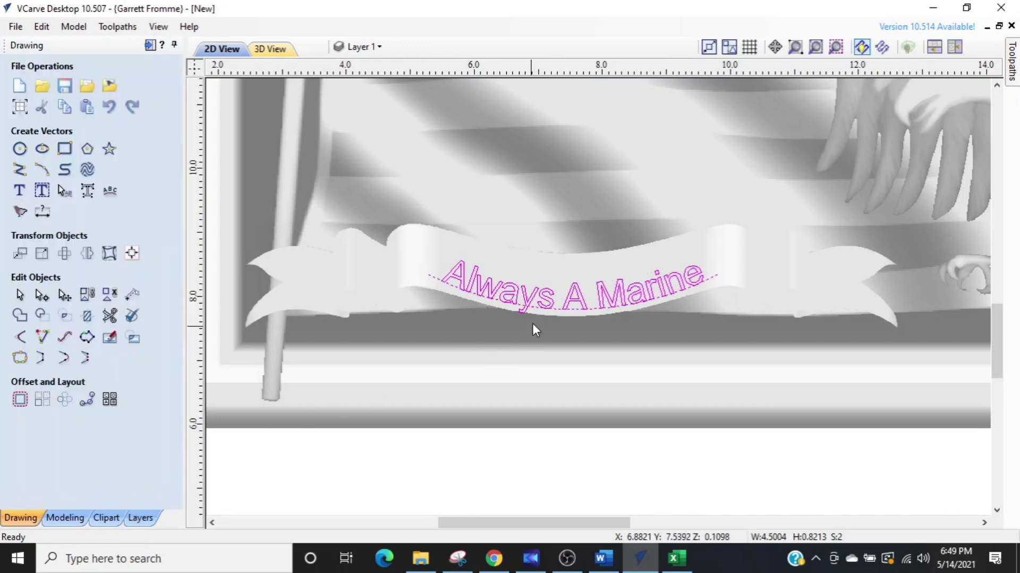
# Nudge the curved text and its arc slightly up on the banner, and delete the arc line.
pyautogui.press('Up')
pyautogui.press('Up')
pyautogui.press('Up')
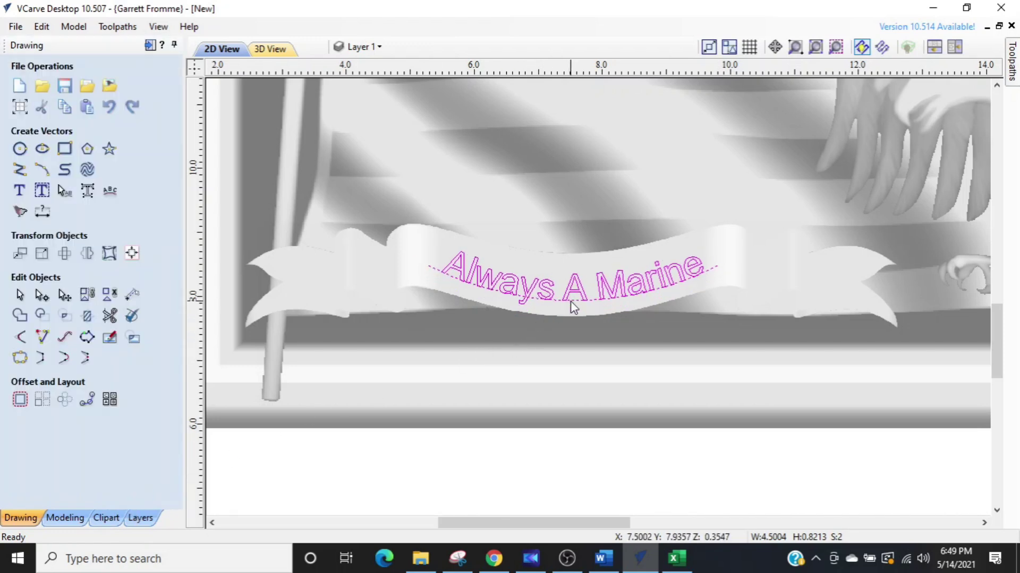
pyautogui.click(524, 372)
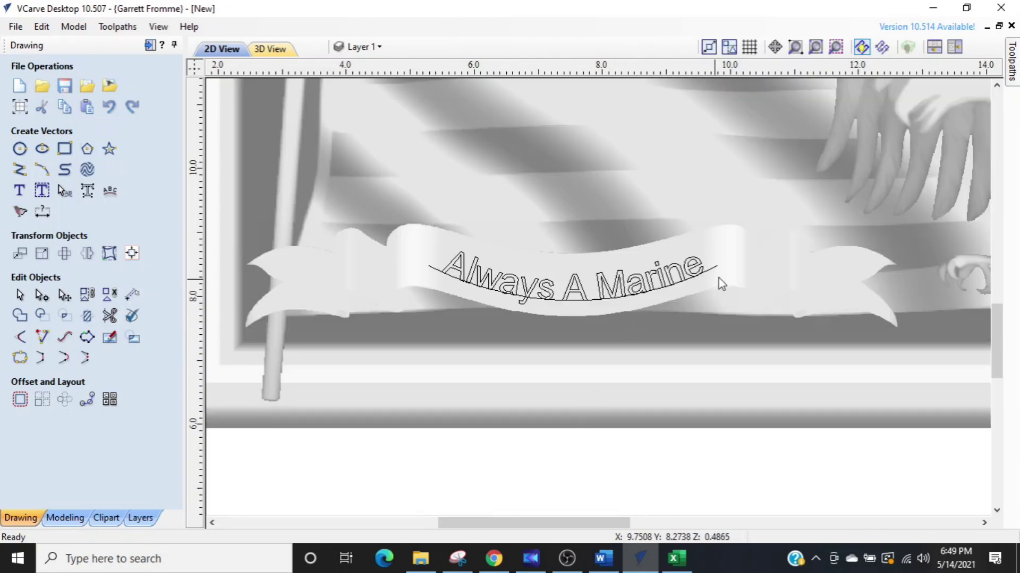
pyautogui.click(716, 269)
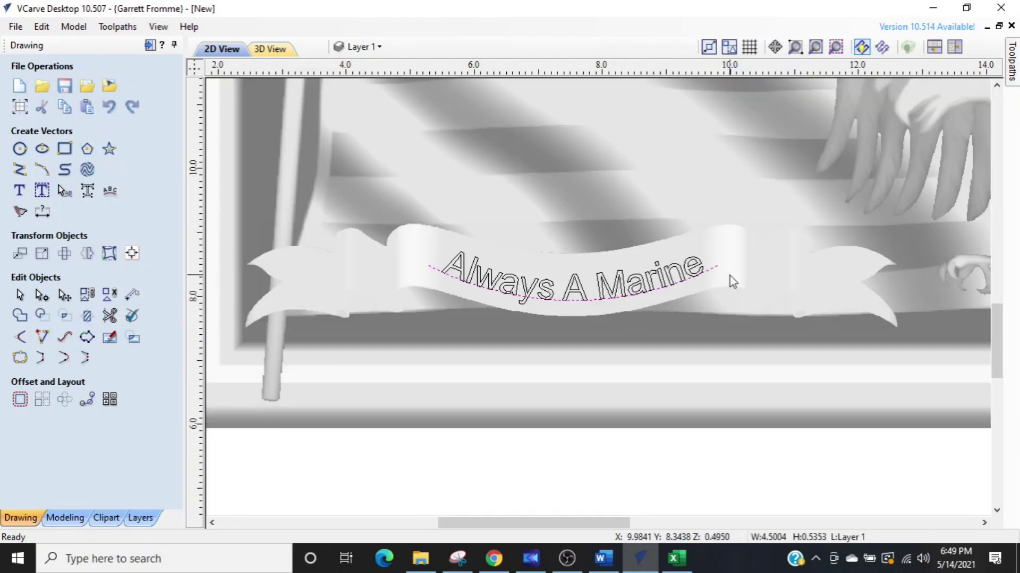
pyautogui.press('Delete')
# Dismiss the CCleaner alert and move the eagle up so its wings overlap the panel's upper border.
pyautogui.scroll(-4, 709, 404)
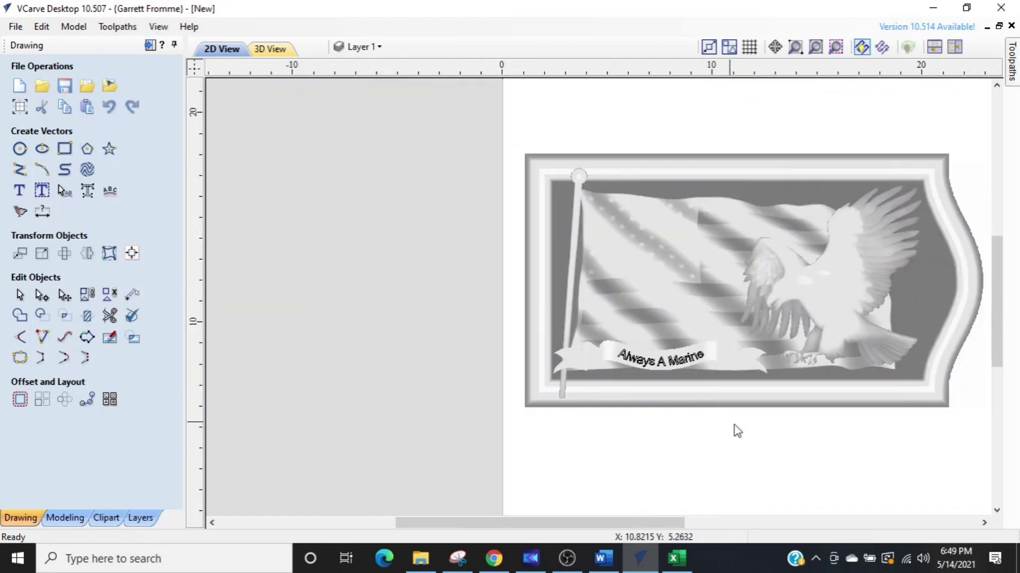
pyautogui.moveTo(832, 472); pyautogui.dragTo(685, 460, button='middle')
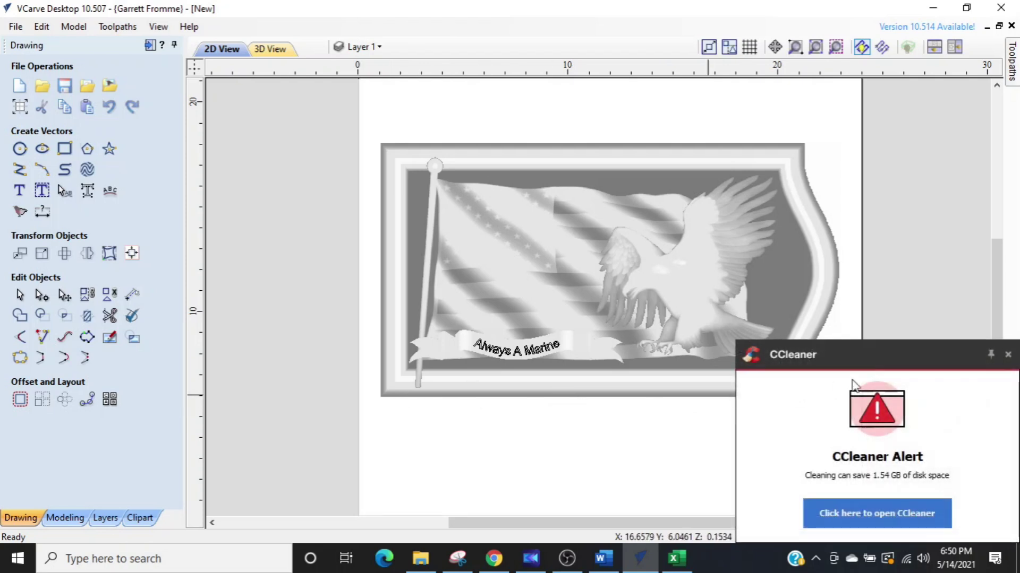
pyautogui.click(1007, 355)
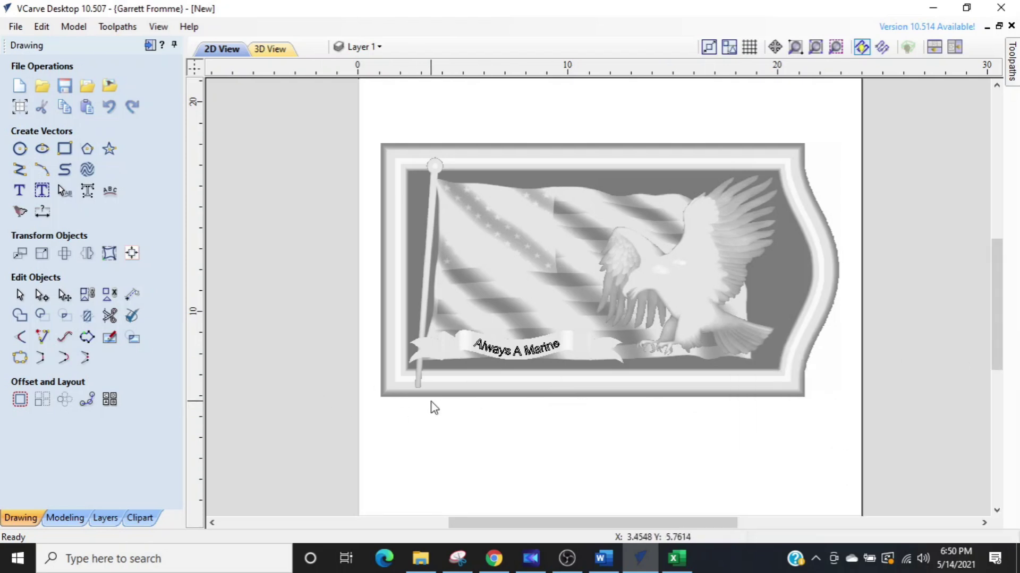
pyautogui.click(447, 395)
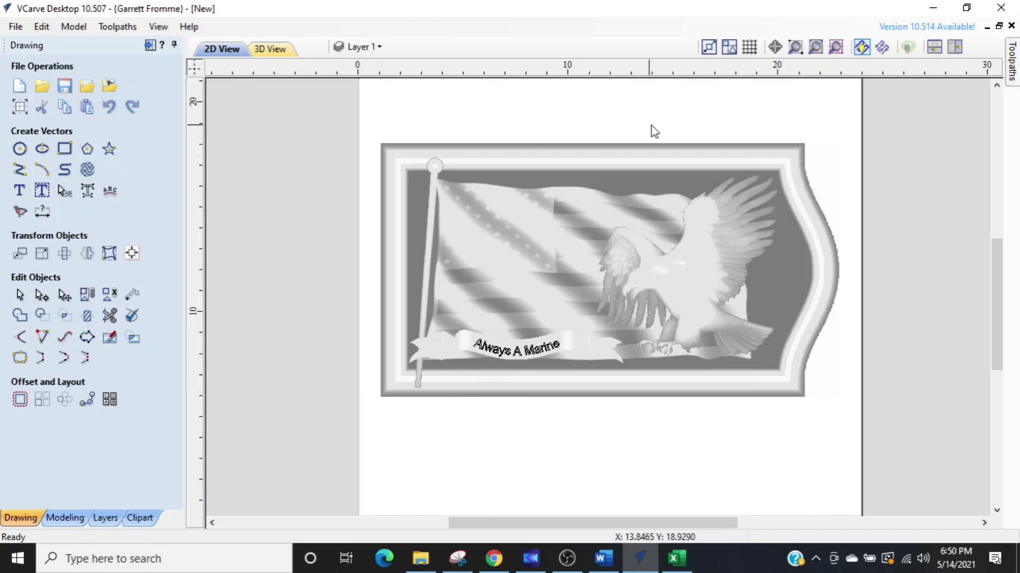
pyautogui.click(702, 293)
pyautogui.click(700, 289)
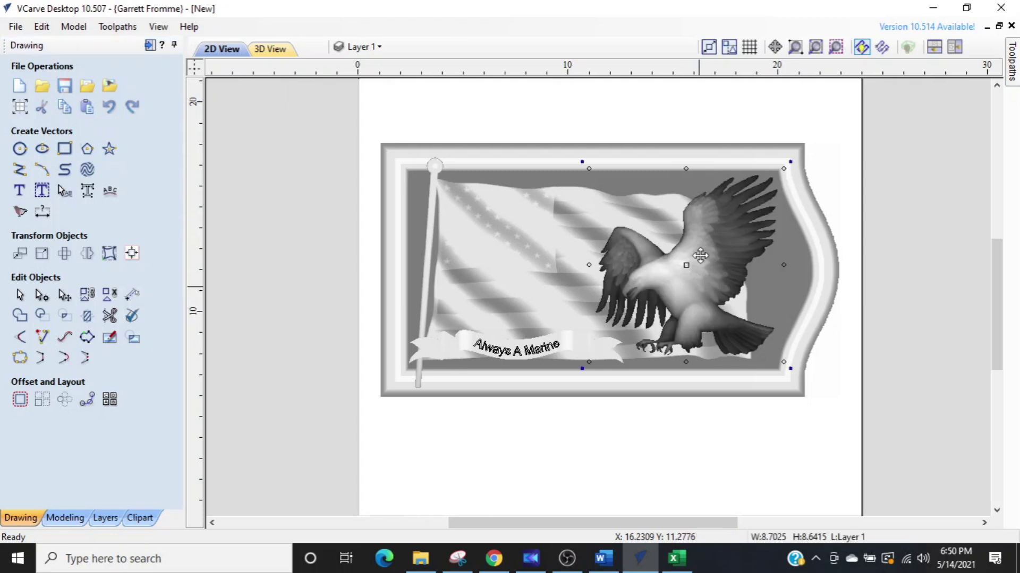
pyautogui.moveTo(700, 256); pyautogui.dragTo(707, 177)
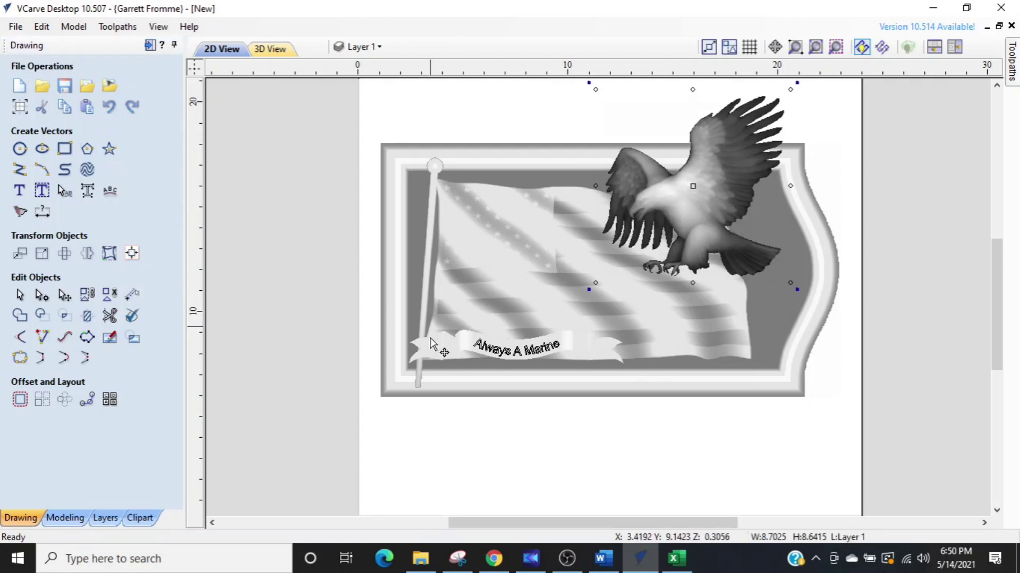
pyautogui.click(537, 387)
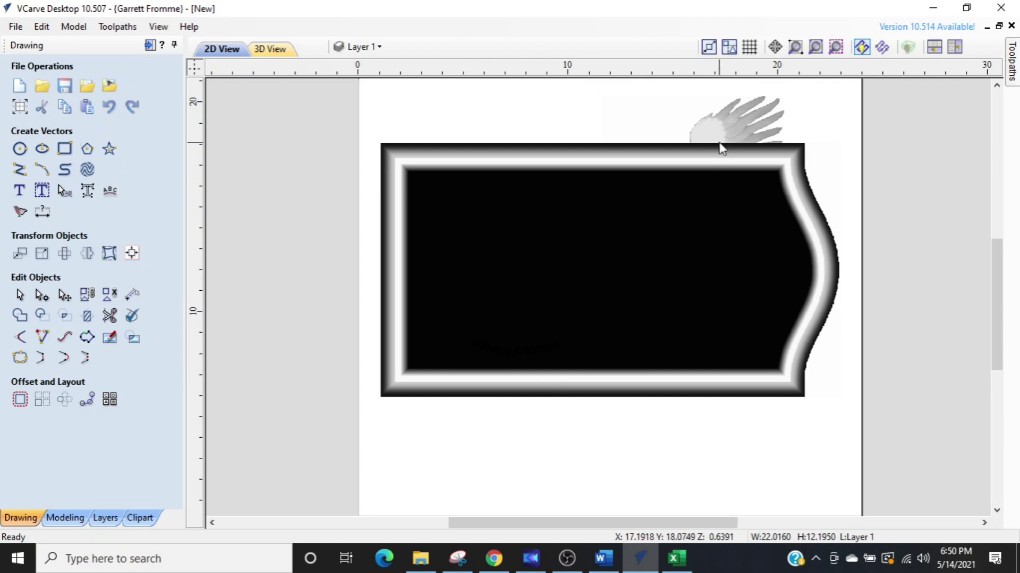
pyautogui.click(703, 159)
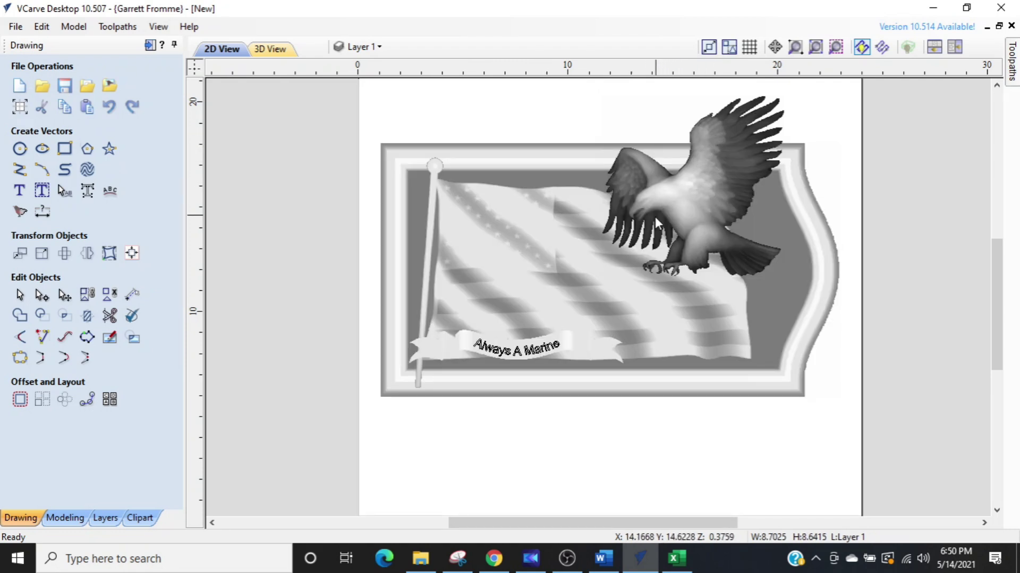
pyautogui.keyDown('shift'); pyautogui.click(635, 382); pyautogui.keyUp('shift')
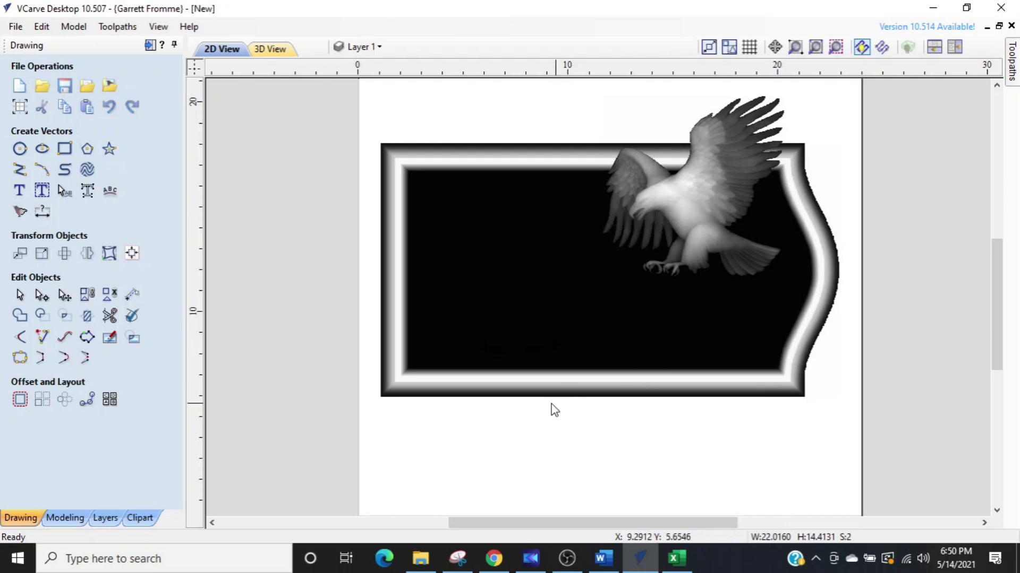
pyautogui.click(502, 441)
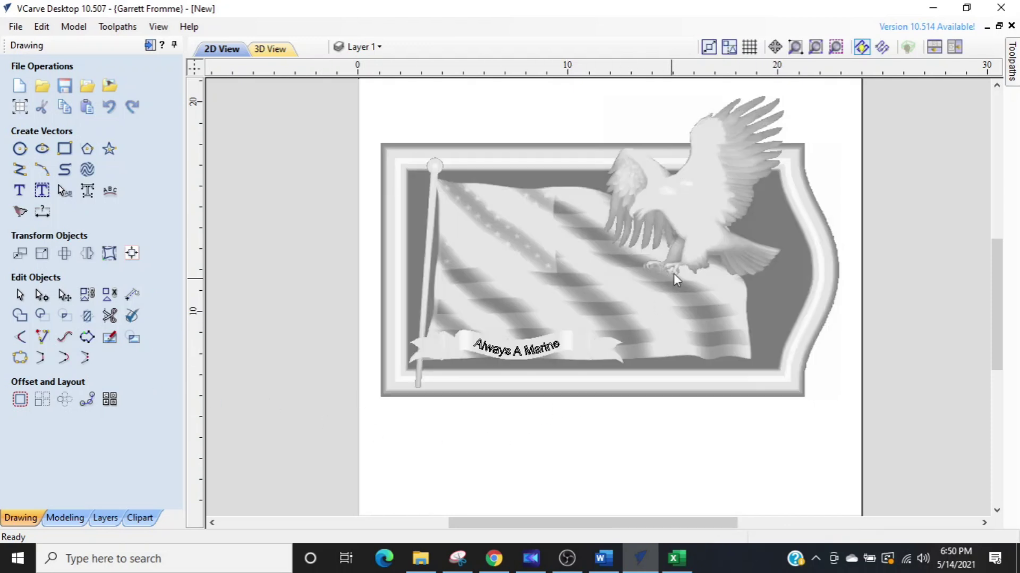
# Enlarge the eagle proportionally to about 10.3 by 10.2 inches, extending it up and outward over the panel's curved end.
pyautogui.click(692, 221)
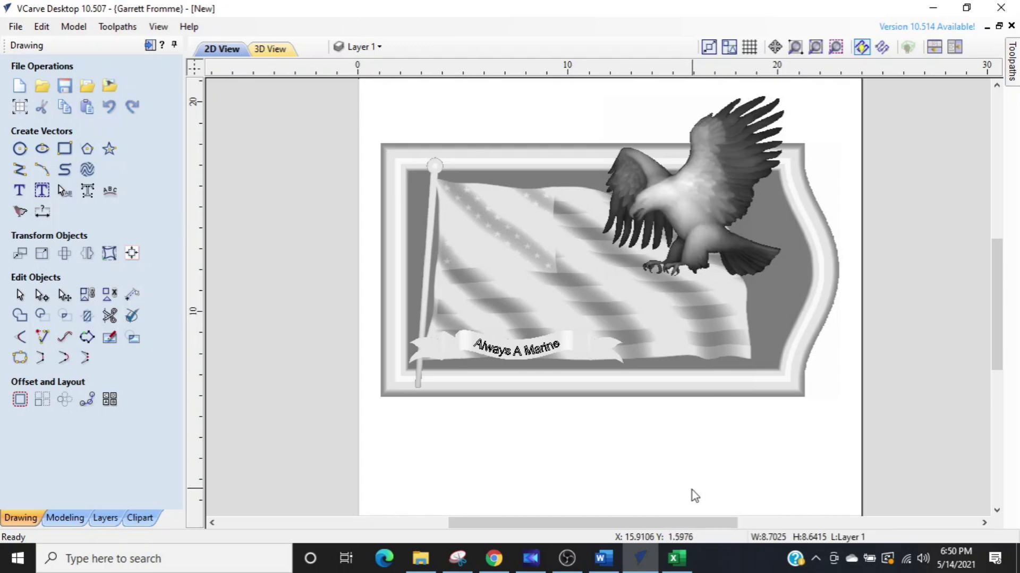
pyautogui.scroll(-2, 692, 491)
pyautogui.click(648, 306)
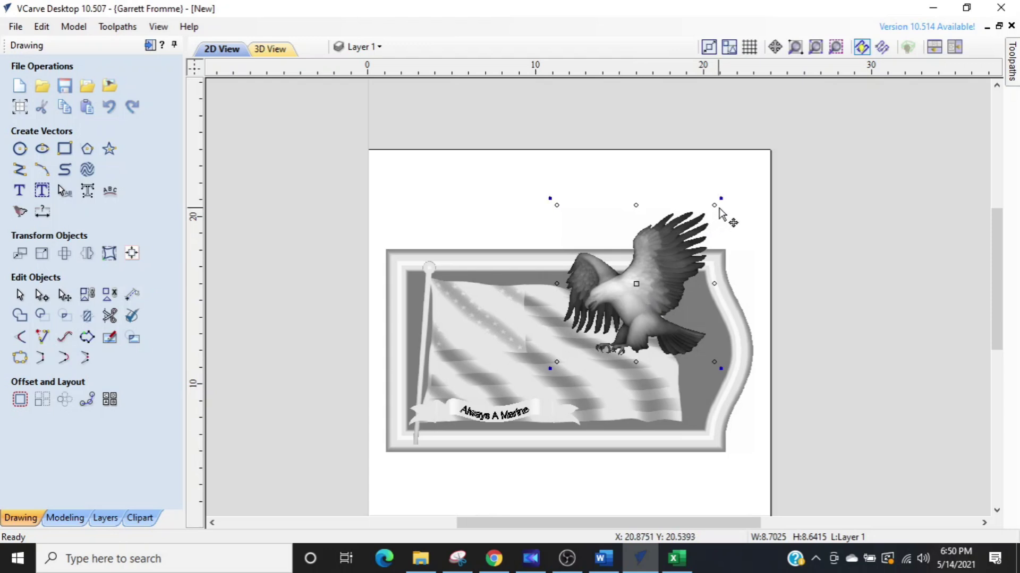
pyautogui.moveTo(716, 206); pyautogui.dragTo(755, 184)
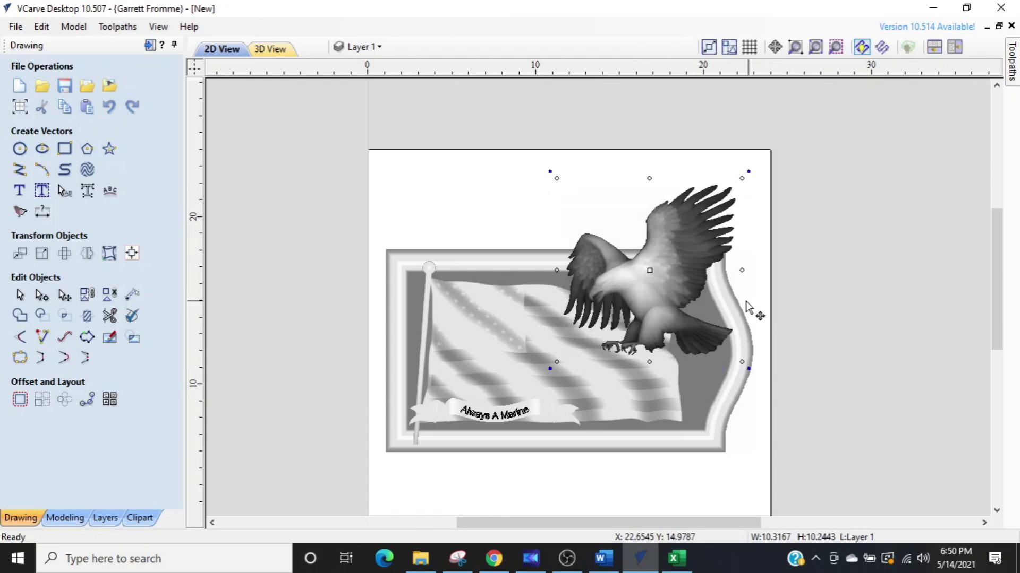
pyautogui.click(752, 300)
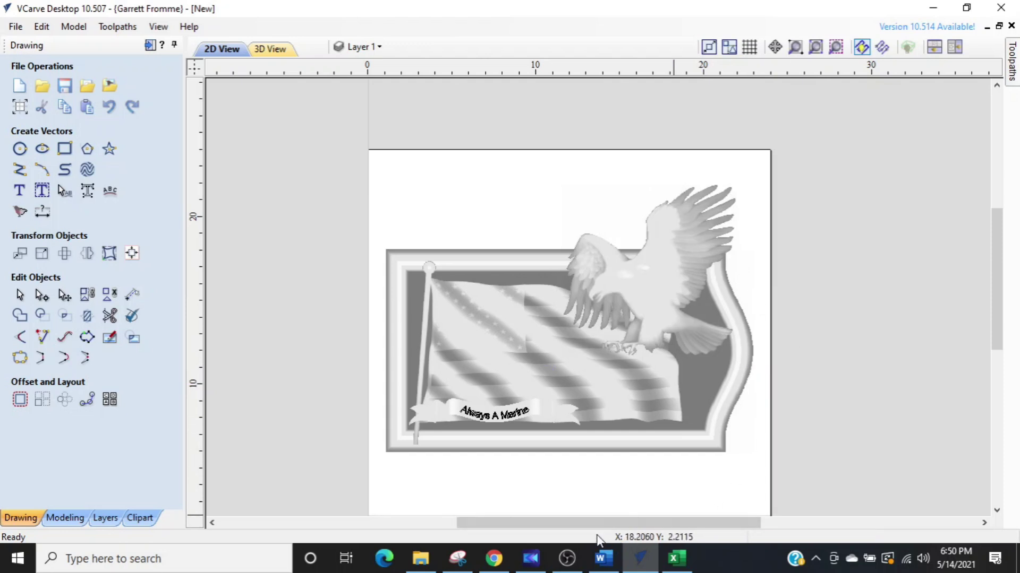
# Create a vector boundary around the combined outline of the panel and eagle components.
pyautogui.scroll(1, 387, 464)
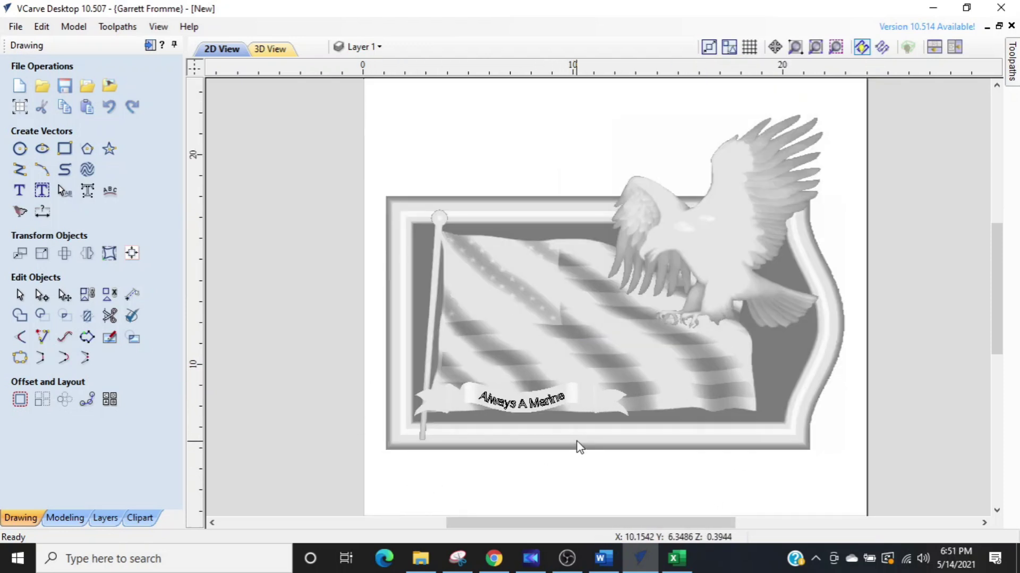
pyautogui.click(577, 441)
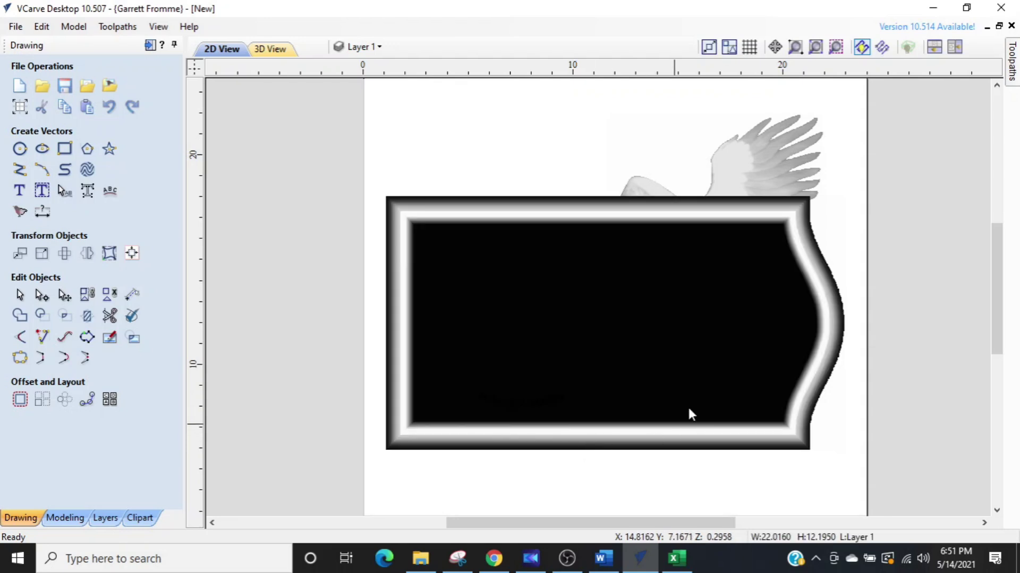
pyautogui.keyDown('shift'); pyautogui.click(726, 178); pyautogui.keyUp('shift')
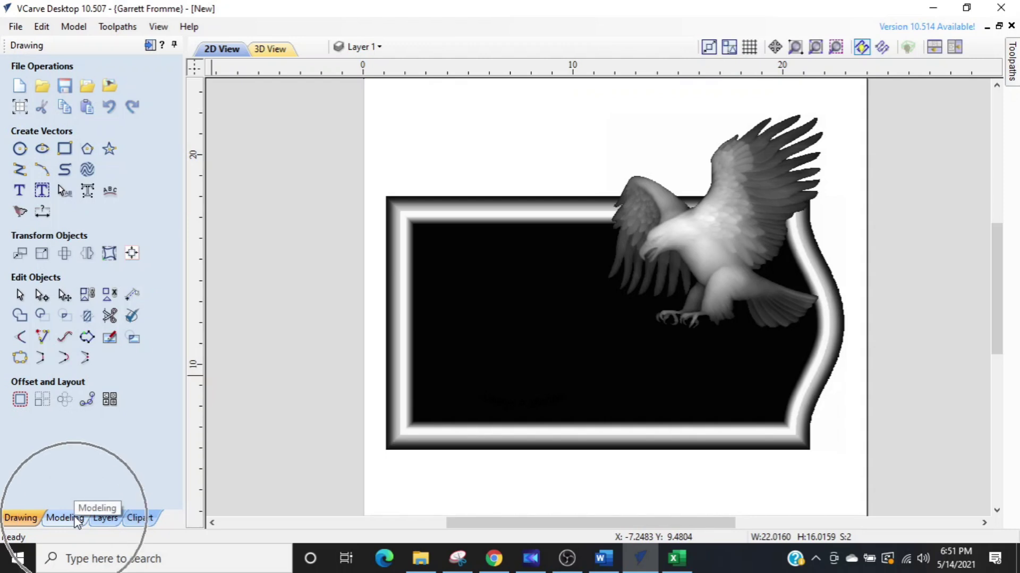
pyautogui.click(76, 519)
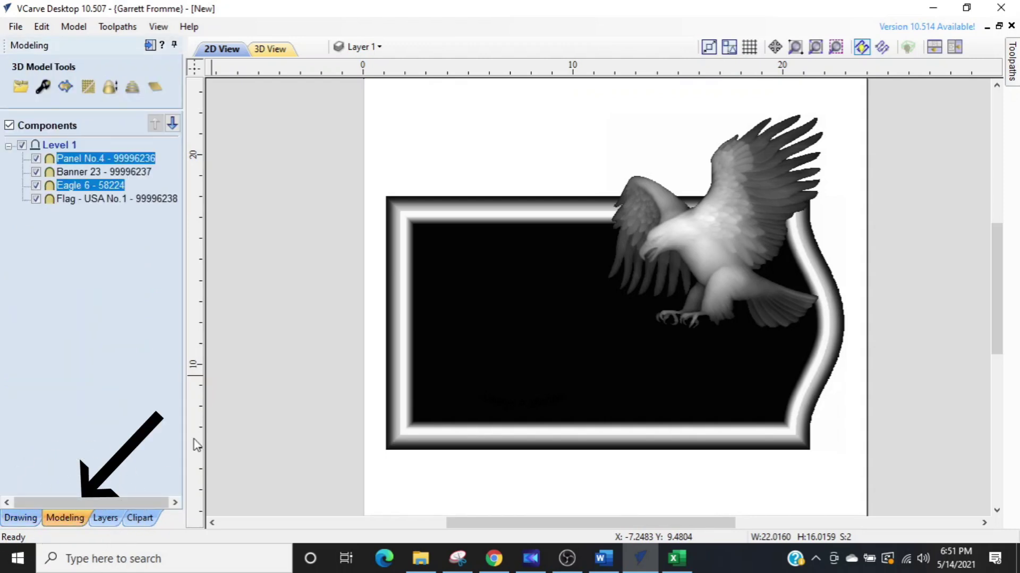
pyautogui.click(65, 88)
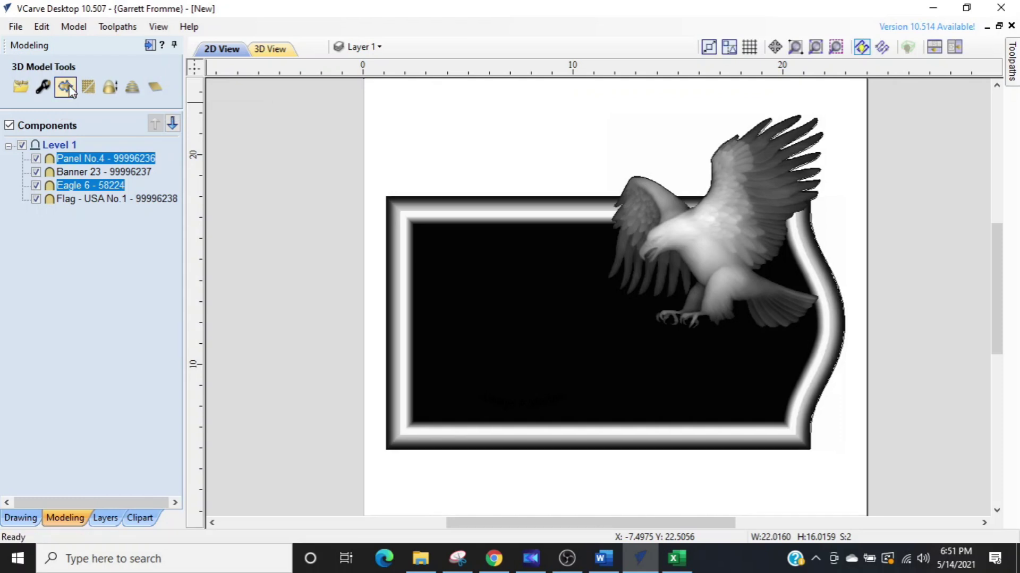
pyautogui.click(580, 471)
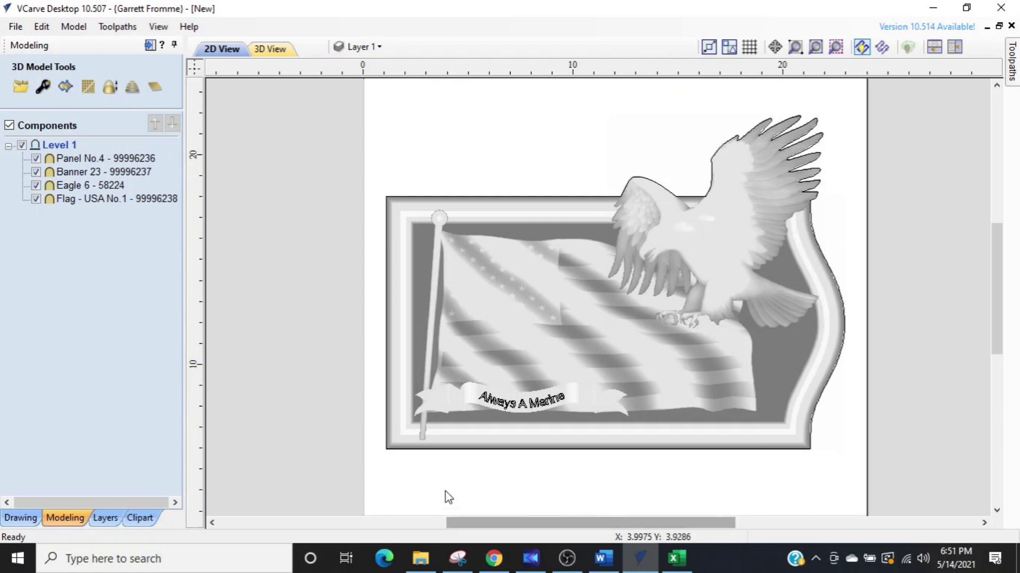
# Show the 2D and 3D views side by side and examine the eagle and curved panel edge in 3D.
pyautogui.scroll(-2, 514, 448)
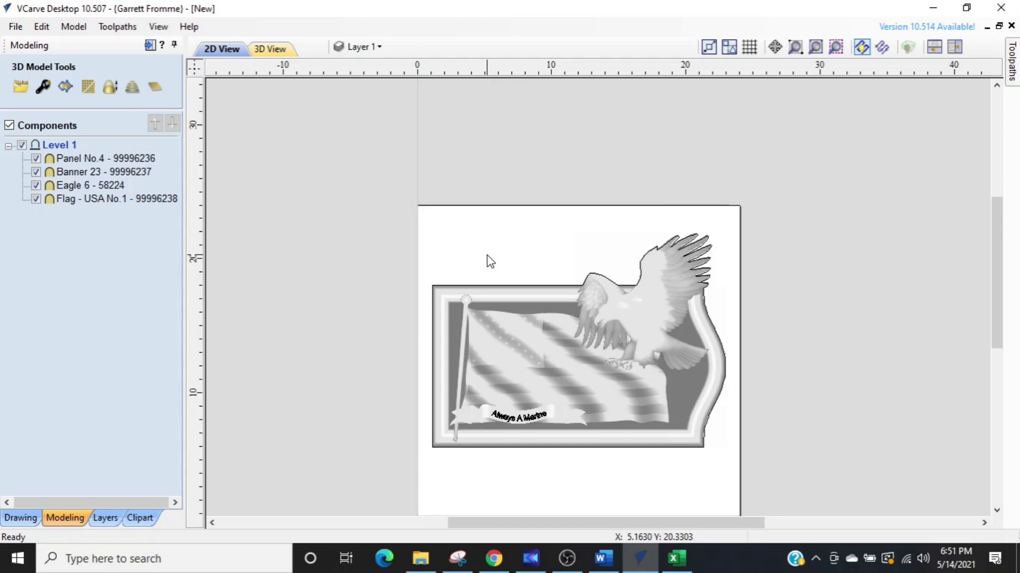
pyautogui.click(954, 49)
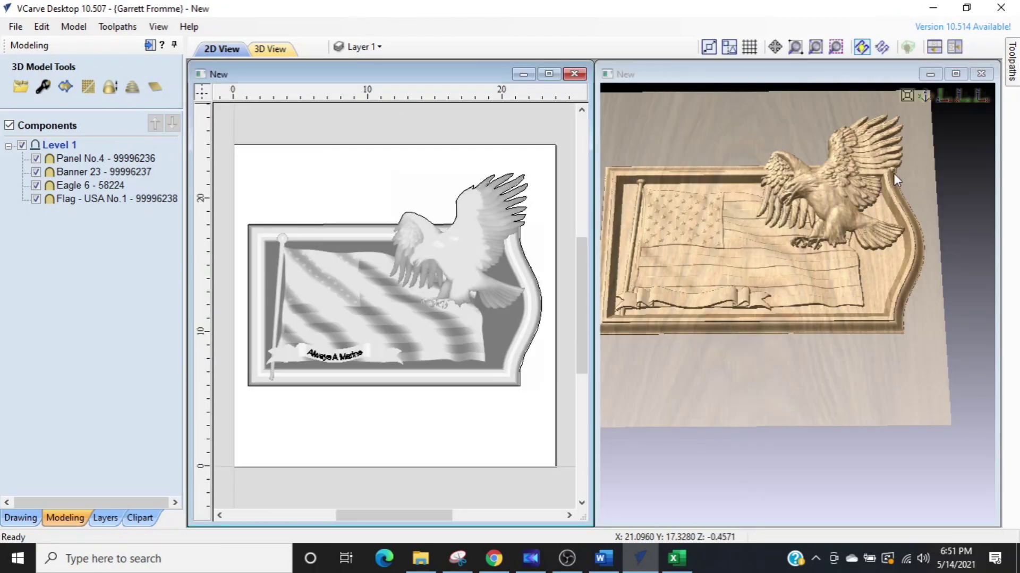
pyautogui.click(900, 191)
pyautogui.scroll(5, 872, 230)
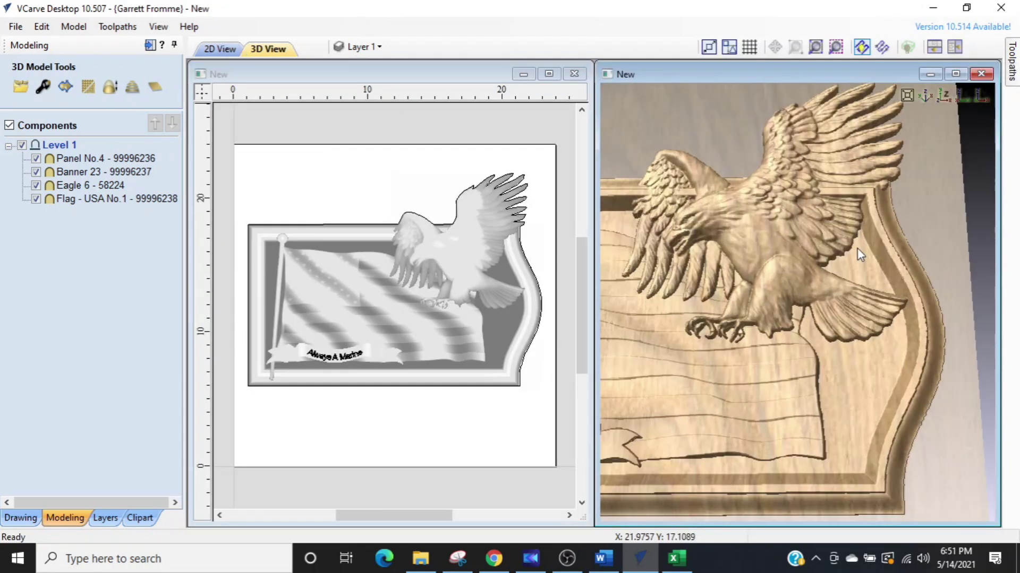
# Move the eagle down from the upper border until it sits fully inside the panel.
pyautogui.moveTo(906, 221); pyautogui.dragTo(912, 321)
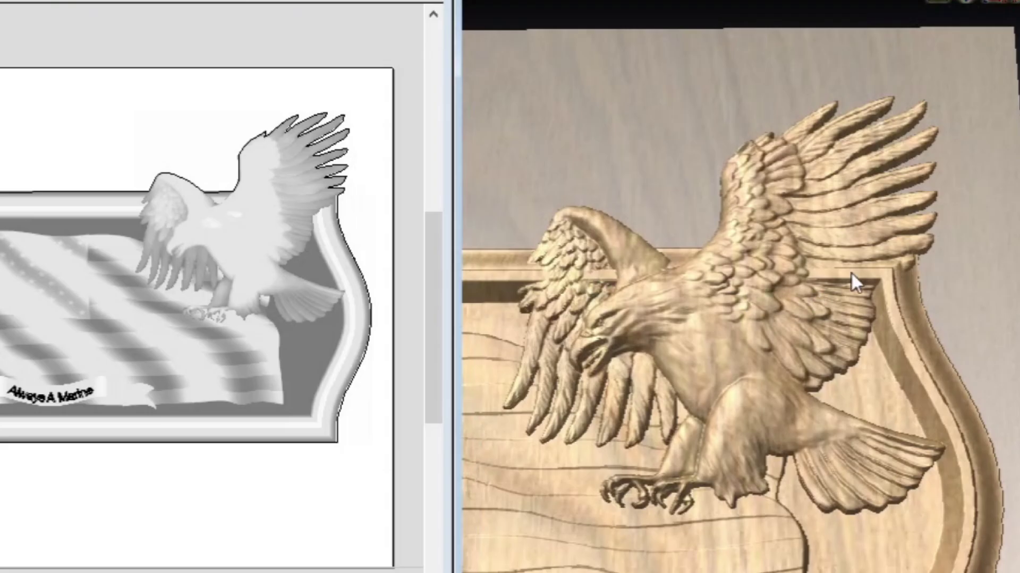
pyautogui.click(858, 275)
pyautogui.scroll(-2, 631, 289)
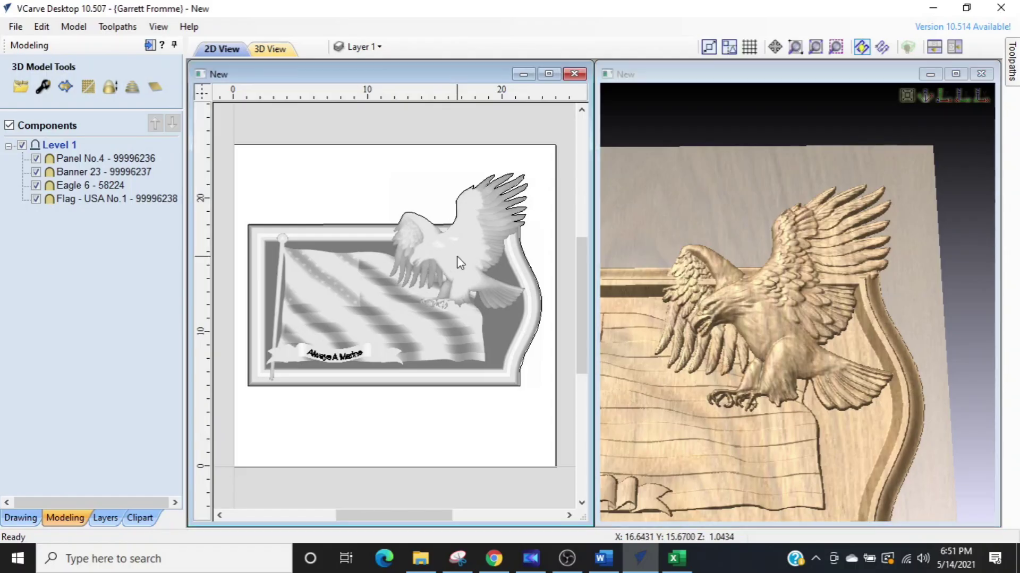
pyautogui.click(239, 240)
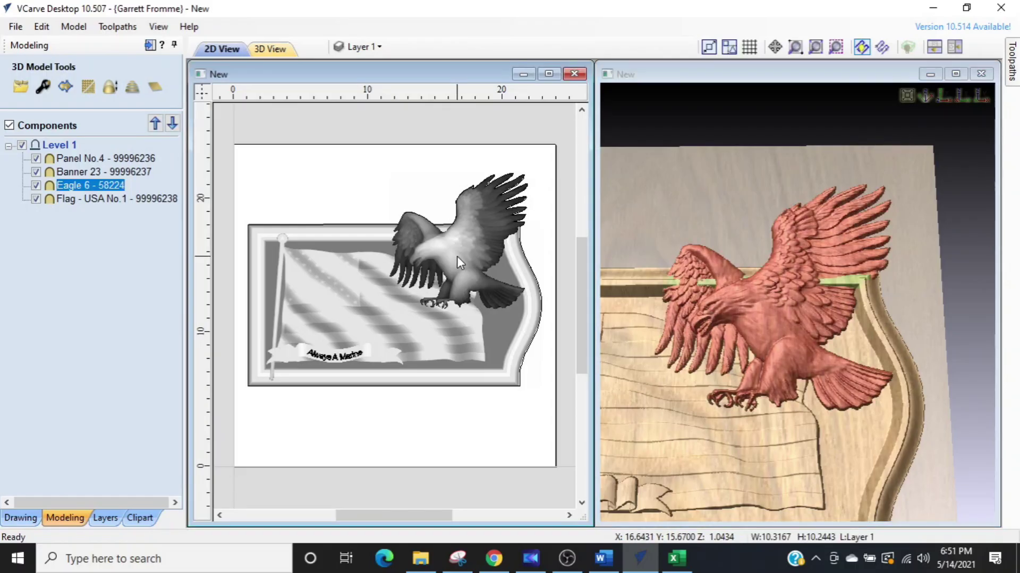
pyautogui.click(457, 256)
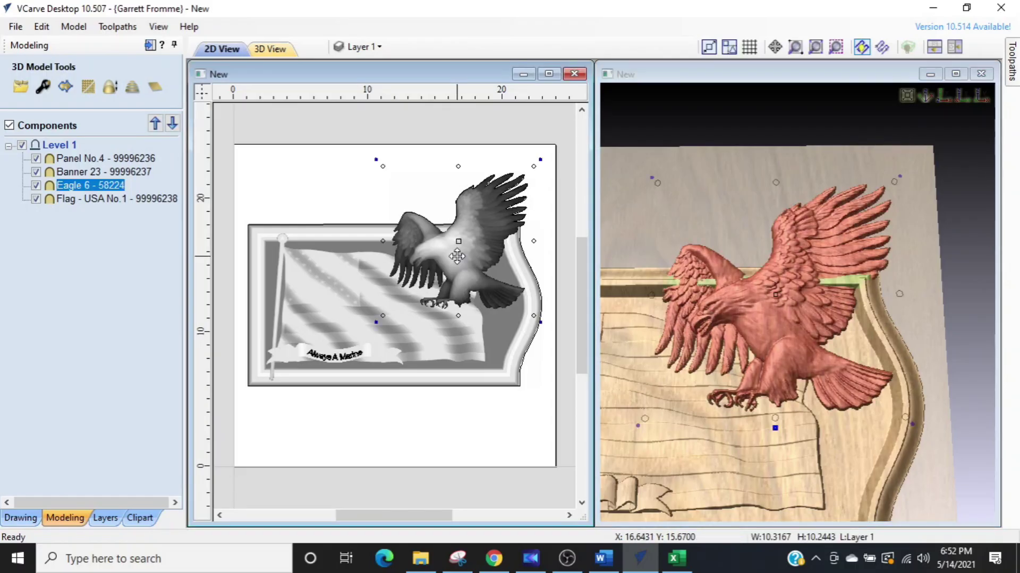
pyautogui.moveTo(440, 293)
pyautogui.mouseDown()
pyautogui.moveTo(429, 310)
pyautogui.moveTo(449, 299)
pyautogui.mouseUp()
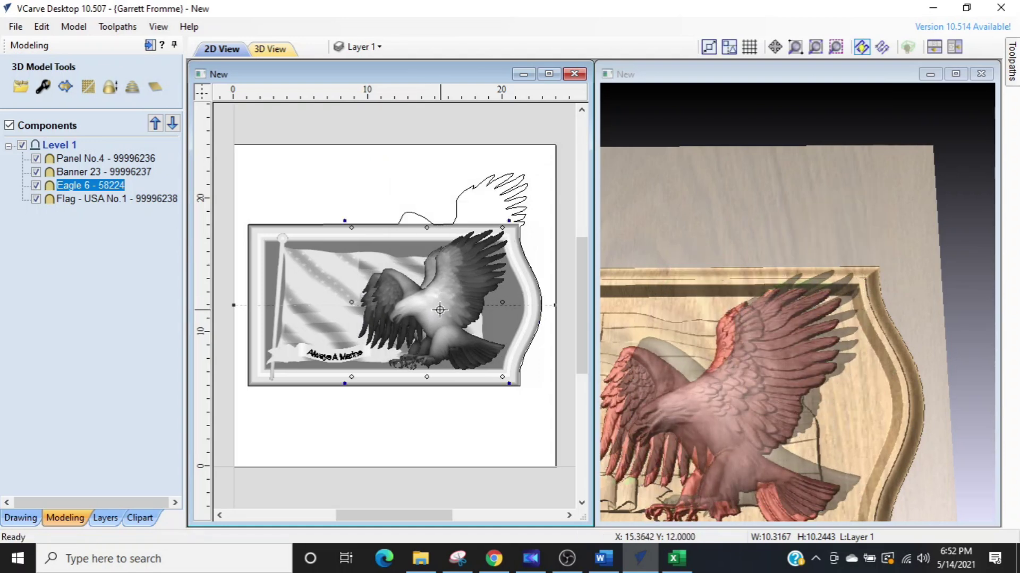
# Shrink the eagle proportionally to about 8.6 by 8.5 inches and position it within the panel's recessed area.
pyautogui.scroll(1, 502, 247)
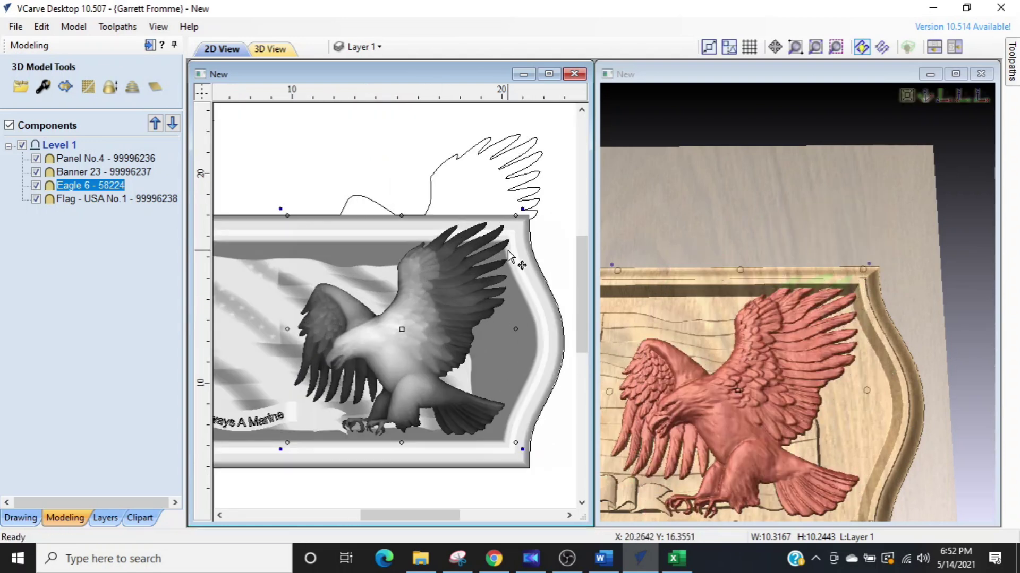
pyautogui.moveTo(517, 215); pyautogui.dragTo(474, 256)
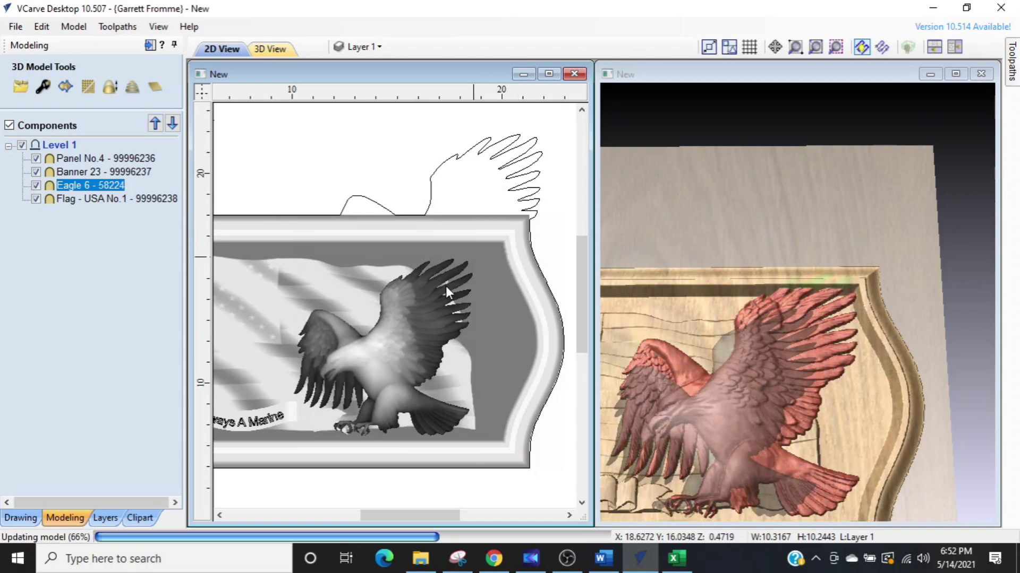
pyautogui.moveTo(406, 342); pyautogui.dragTo(413, 344)
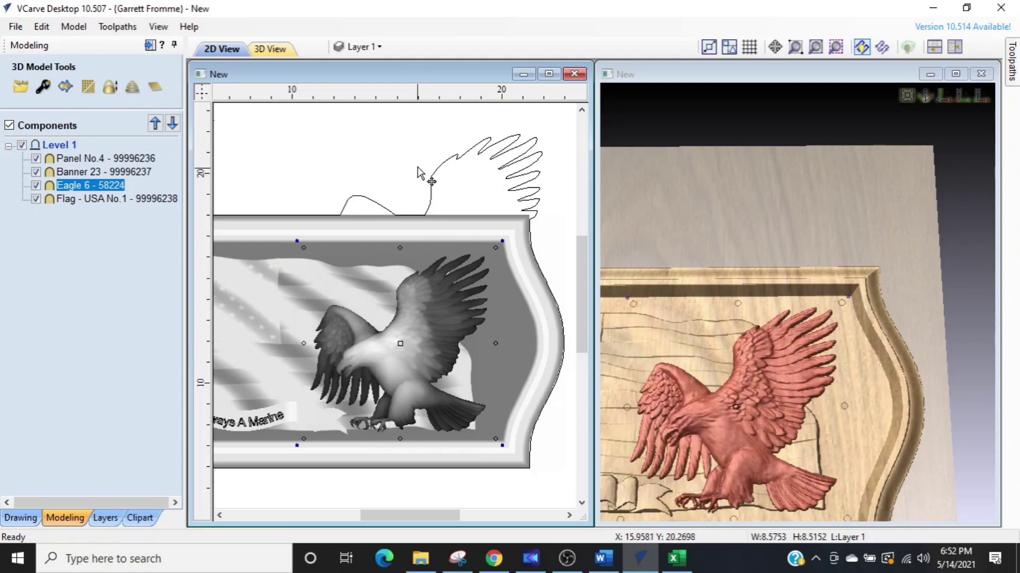
# Delete the old boundary vector that follows the combined outline of the panel and eagle.
pyautogui.scroll(-3, 449, 175)
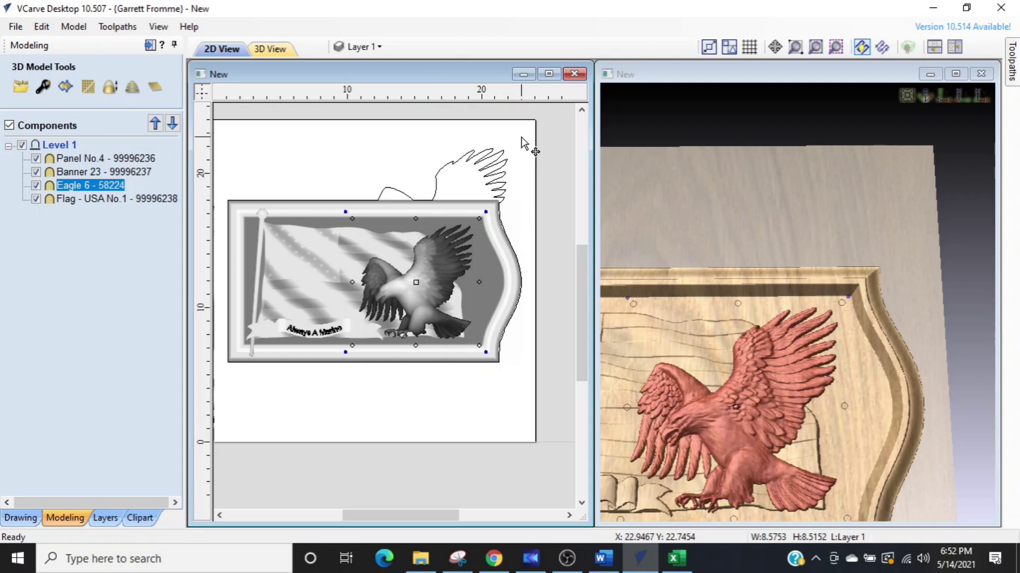
pyautogui.moveTo(521, 137); pyautogui.dragTo(462, 171)
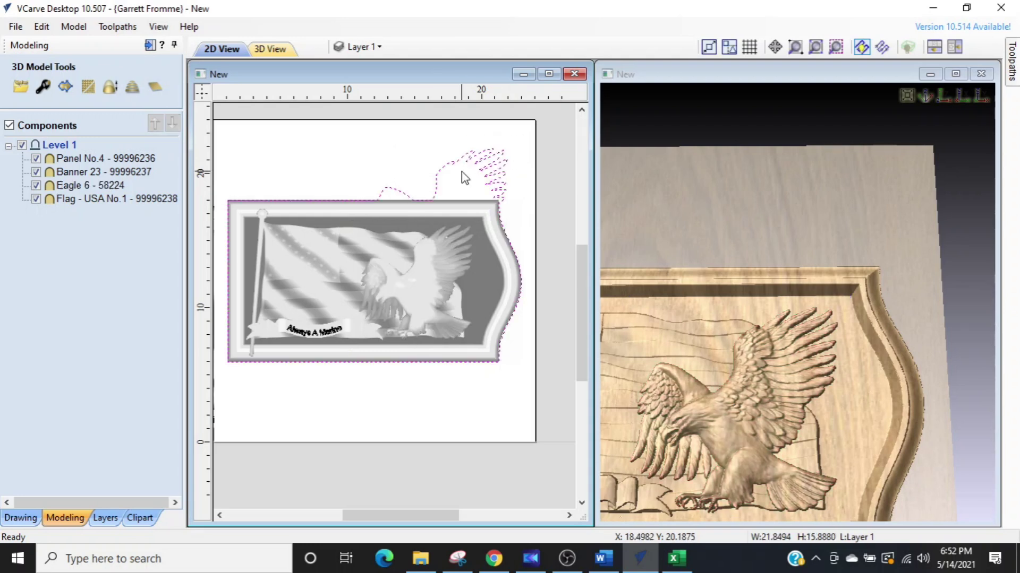
pyautogui.click(461, 174)
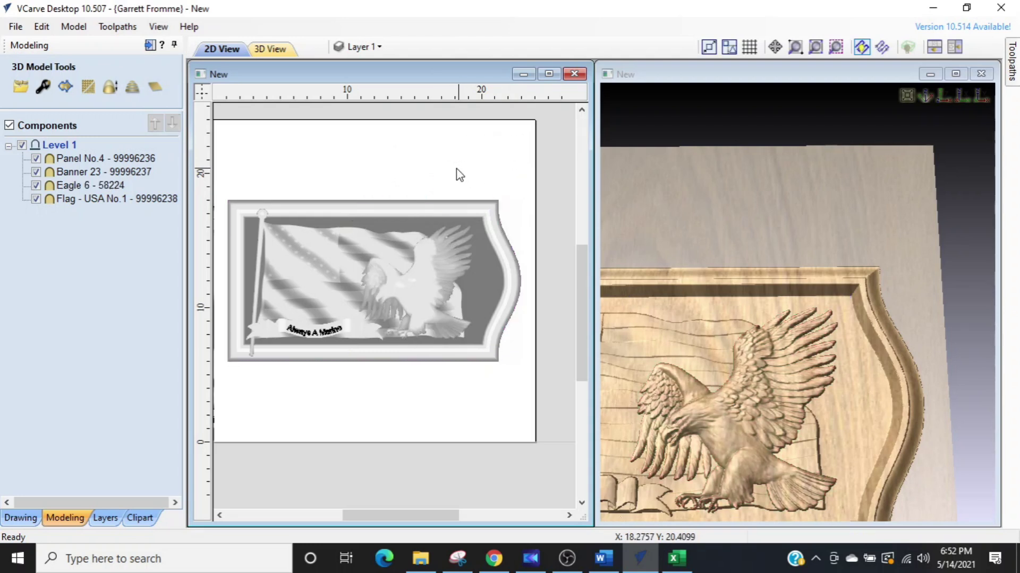
# Create a new vector boundary around the panel component only.
pyautogui.click(412, 209)
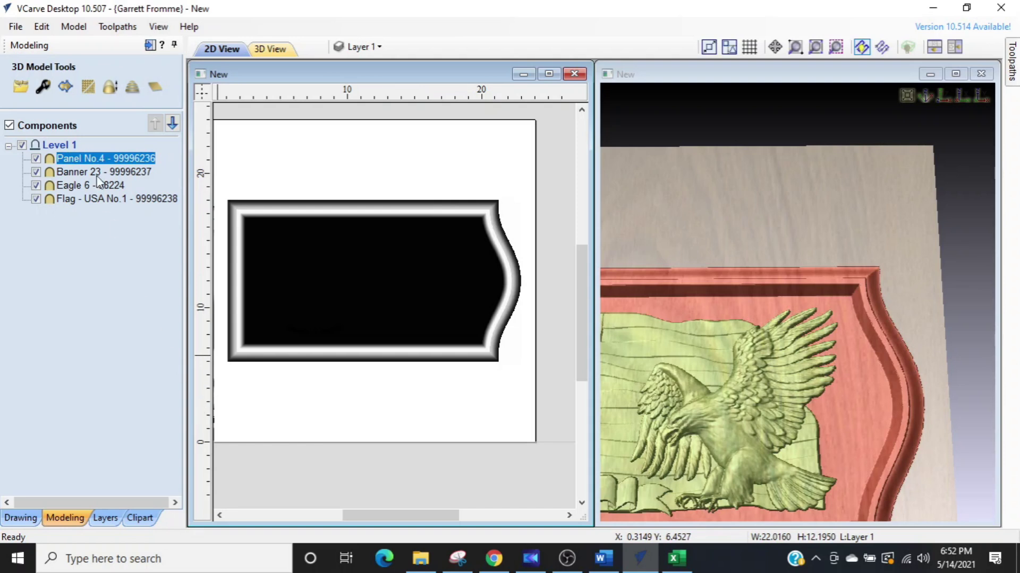
pyautogui.click(65, 87)
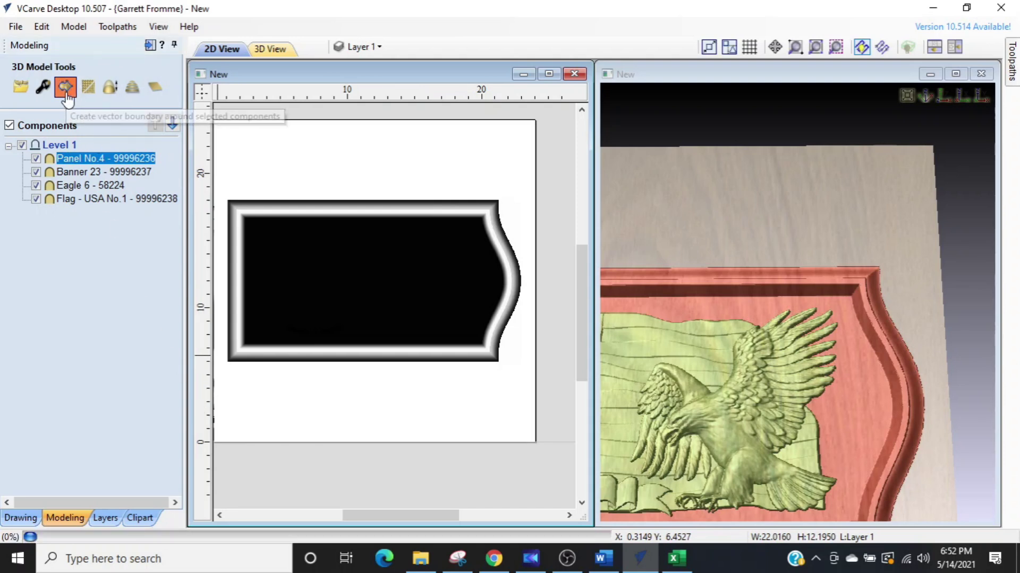
pyautogui.click(334, 401)
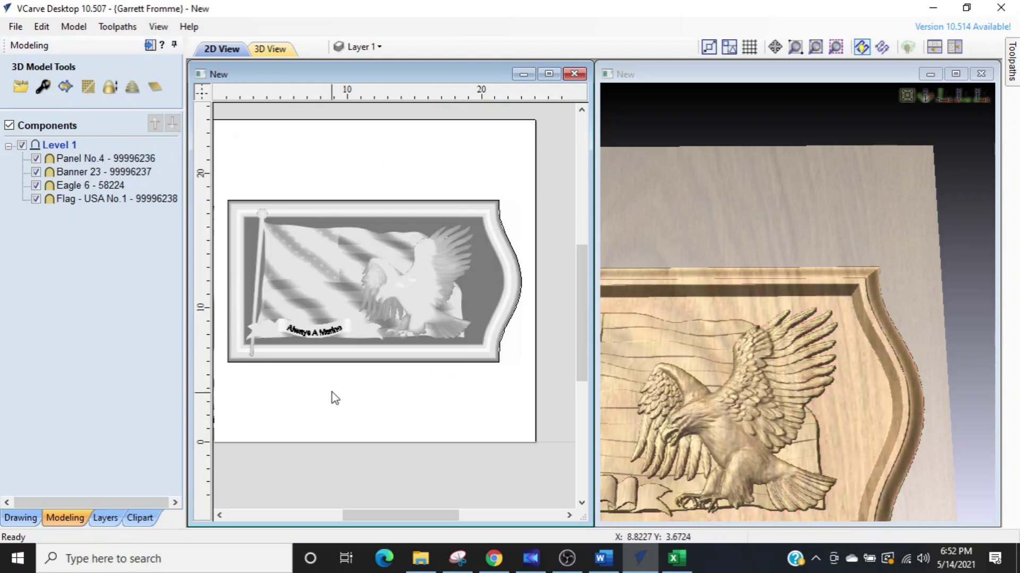
# Examine closely how the new boundary vector lines up with the panel's lower edge.
pyautogui.scroll(8, 340, 382)
pyautogui.scroll(5, 403, 276)
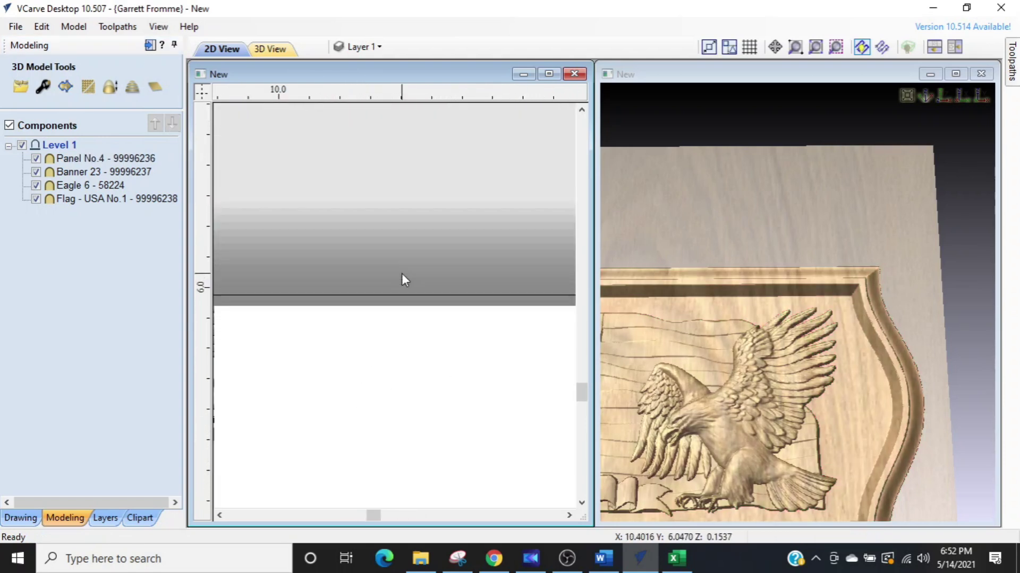
pyautogui.scroll(2, 412, 330)
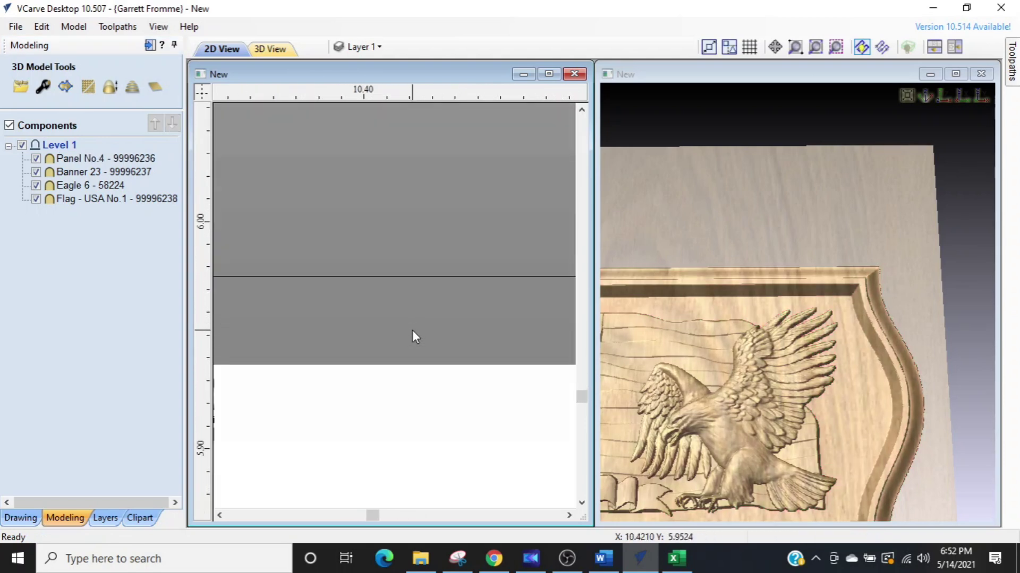
pyautogui.scroll(-5, 417, 275)
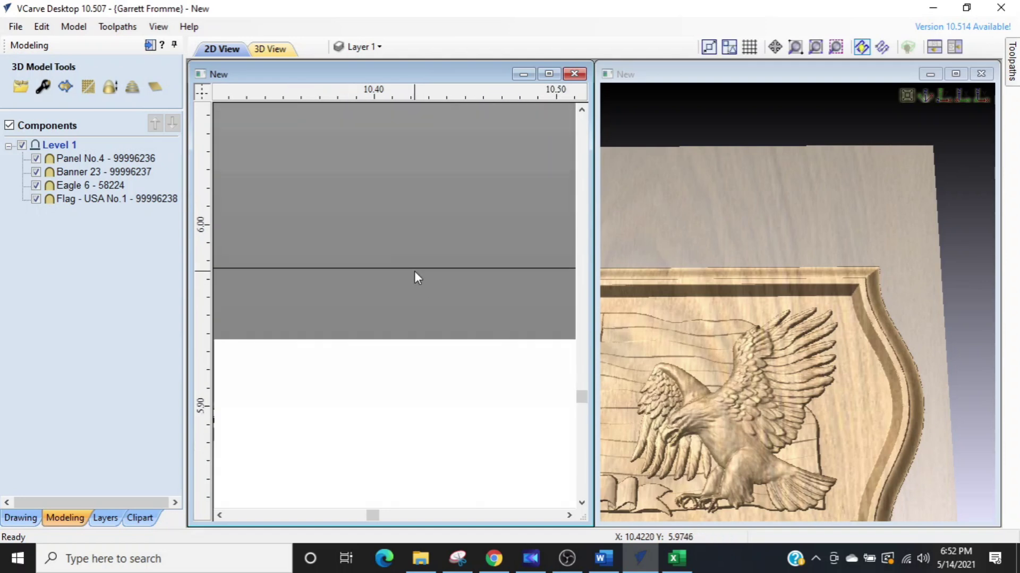
pyautogui.scroll(-10, 416, 277)
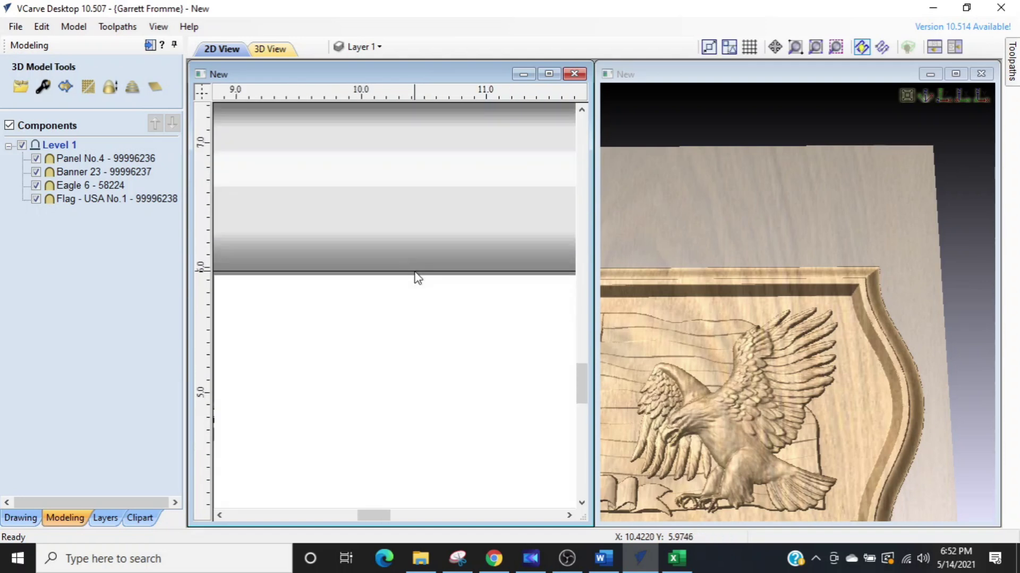
pyautogui.scroll(-4, 409, 285)
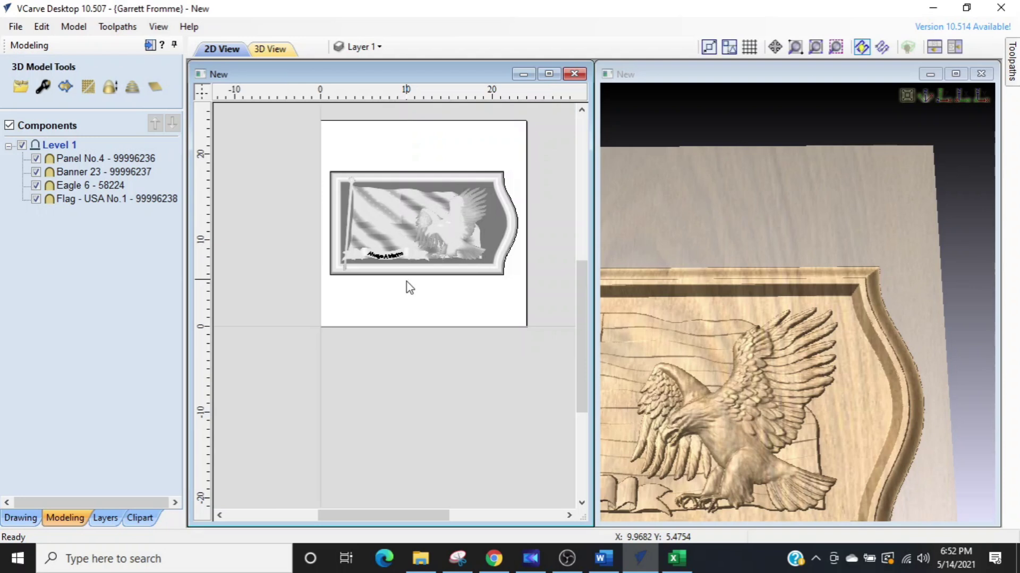
# Switch to the toolpath operations and open the material setup to review the material thickness and model position.
pyautogui.click(150, 45)
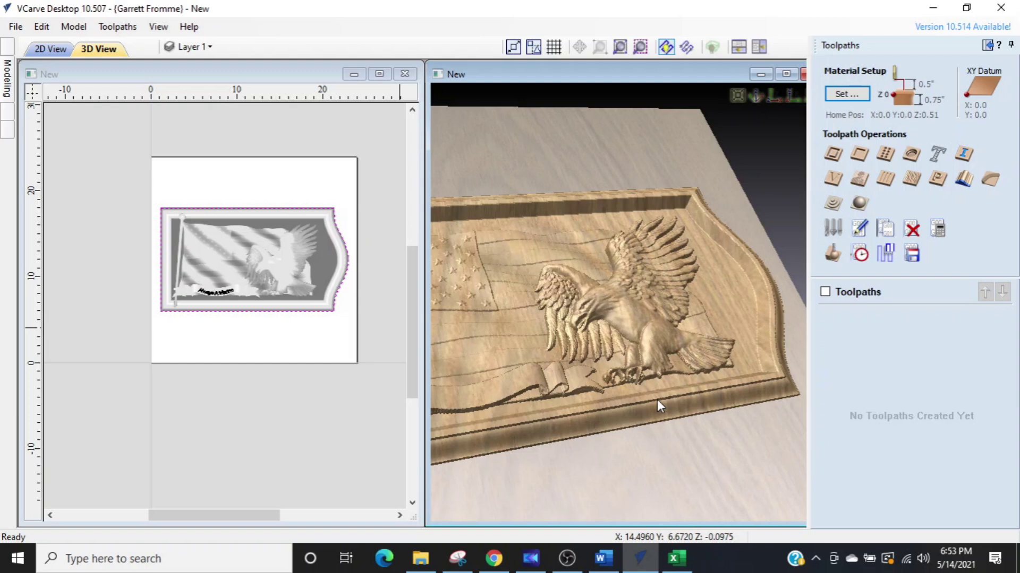
pyautogui.click(860, 203)
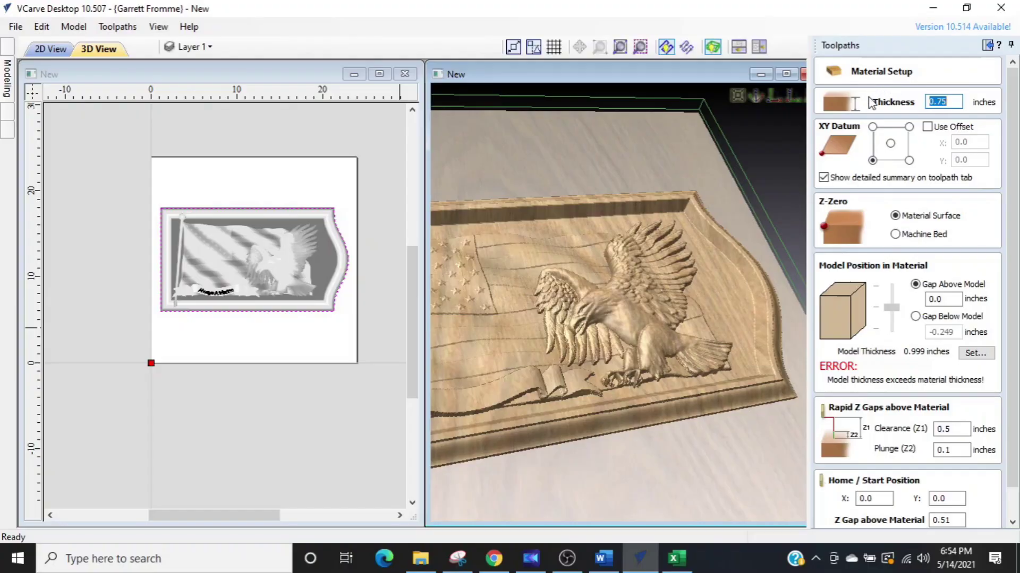
pyautogui.moveTo(1012, 256); pyautogui.dragTo(1014, 285)
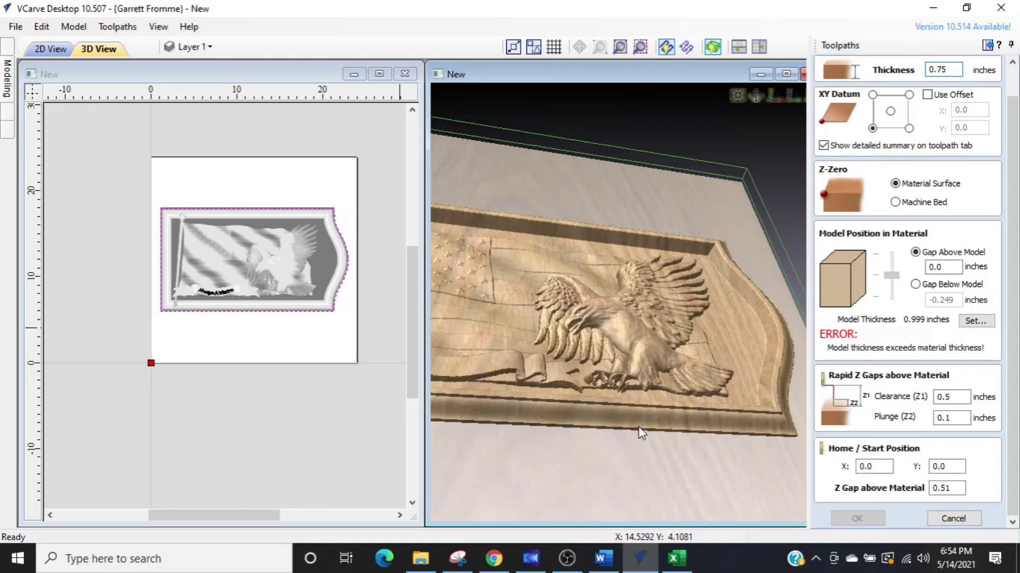
# Examine the model edge-on in 3D against the material block outline, then leave the material setup without changes.
pyautogui.moveTo(472, 480); pyautogui.dragTo(523, 351)
pyautogui.moveTo(671, 341); pyautogui.dragTo(684, 291)
pyautogui.press('ctrl')
pyautogui.press('ctrl')
pyautogui.press('ctrl')
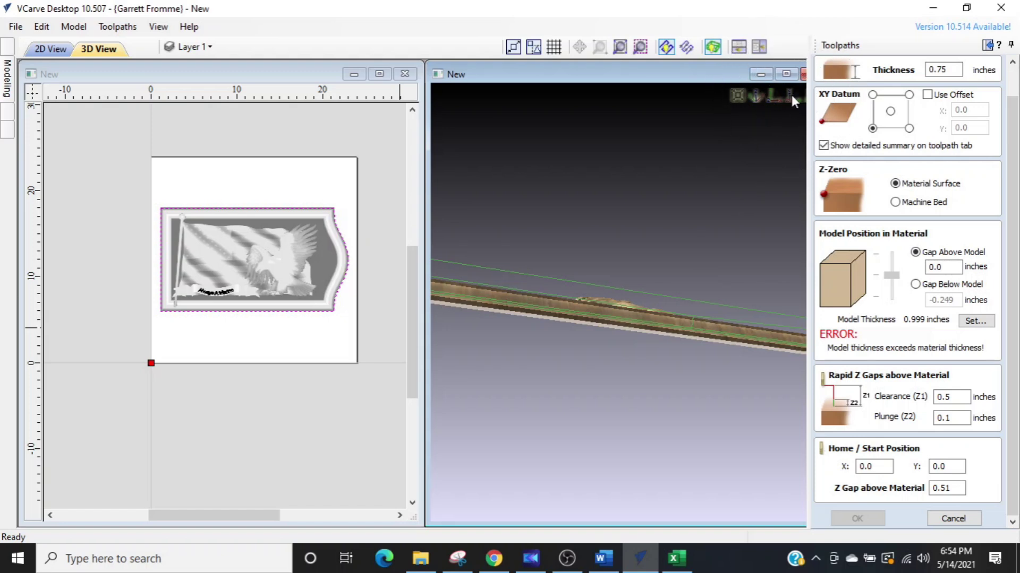
pyautogui.press('ctrl')
pyautogui.click(790, 94)
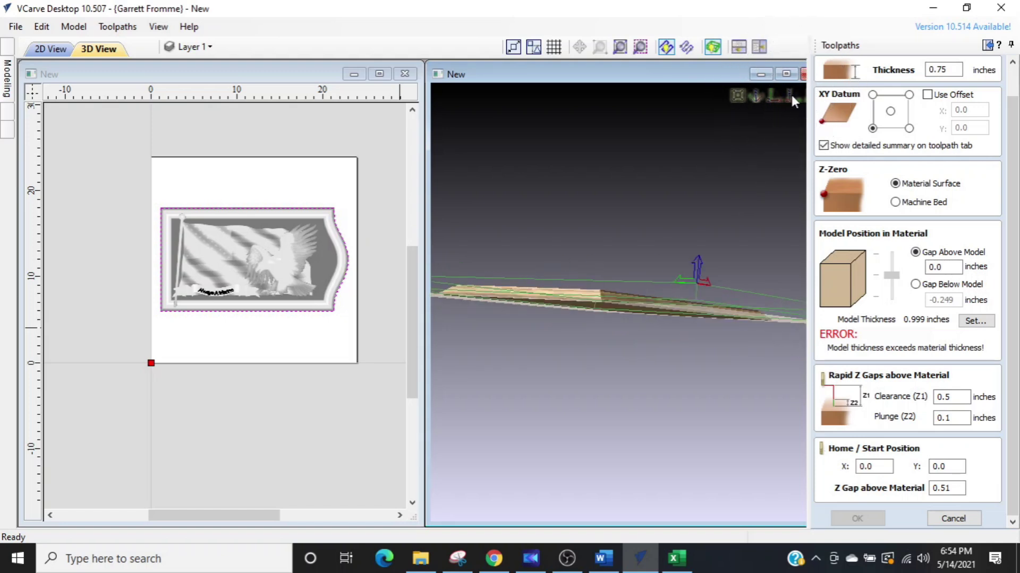
pyautogui.scroll(2, 621, 323)
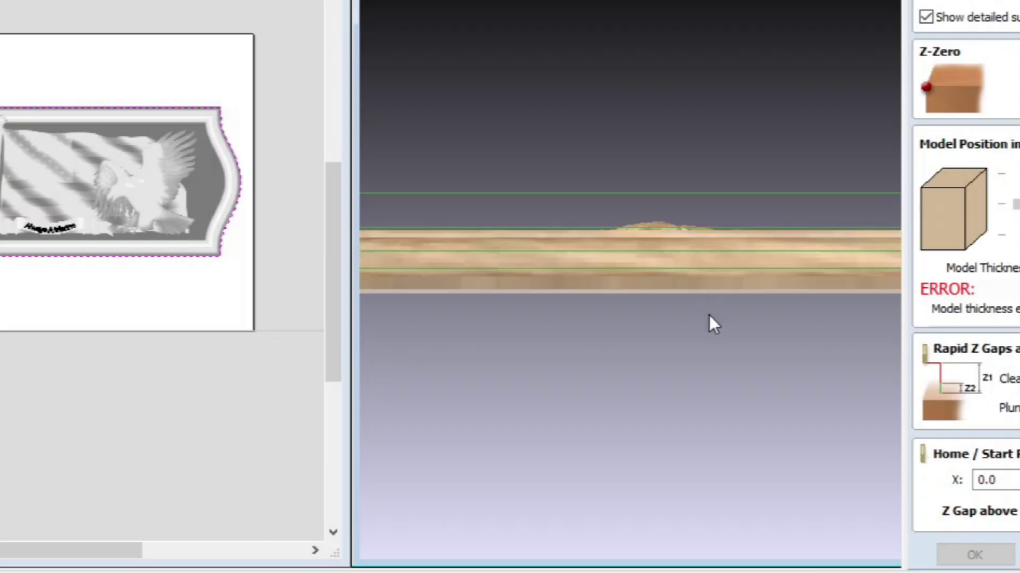
pyautogui.moveTo(705, 320); pyautogui.dragTo(700, 320)
pyautogui.scroll(1, 674, 221)
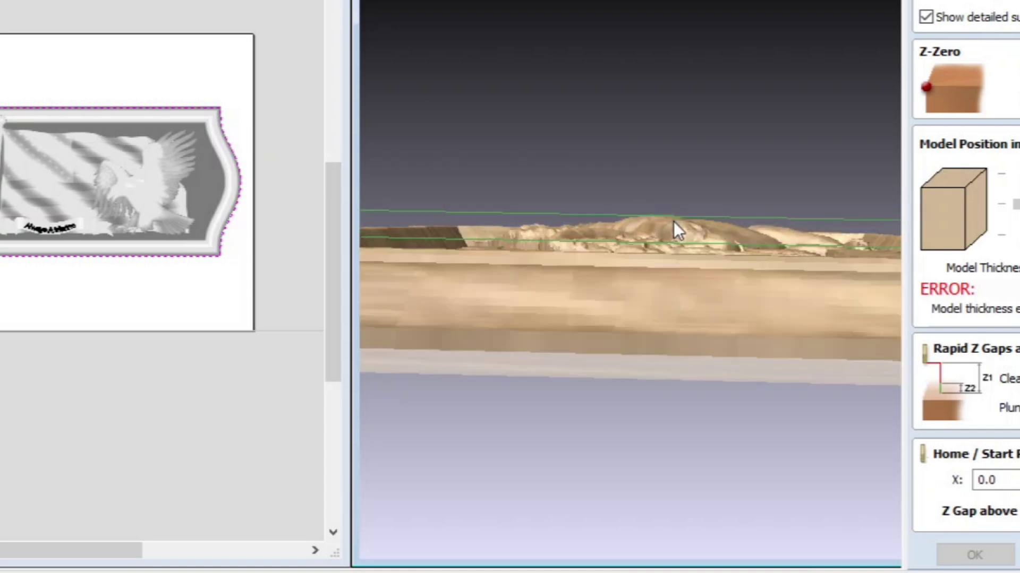
pyautogui.moveTo(652, 300); pyautogui.dragTo(651, 393)
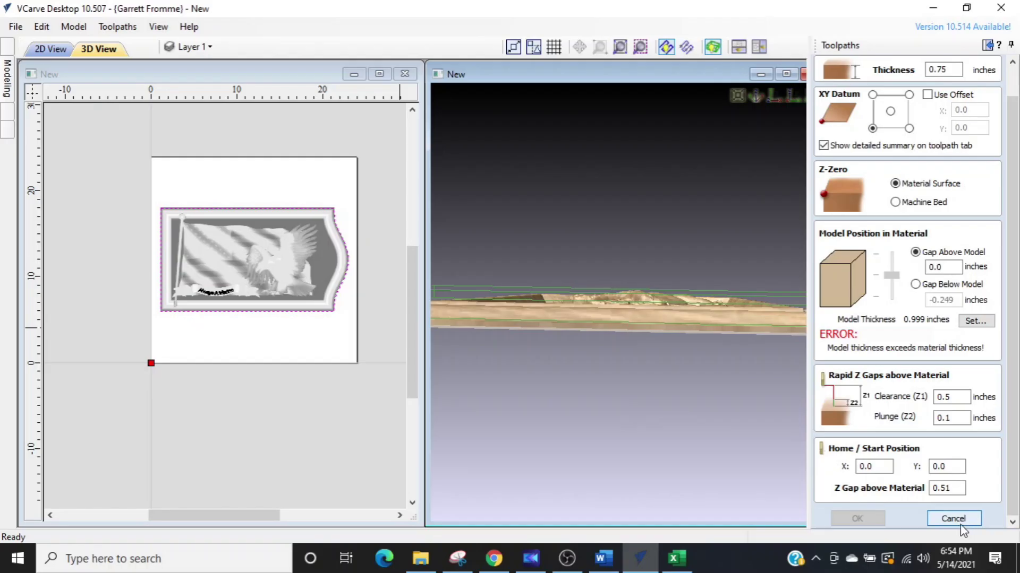
pyautogui.click(1019, 556)
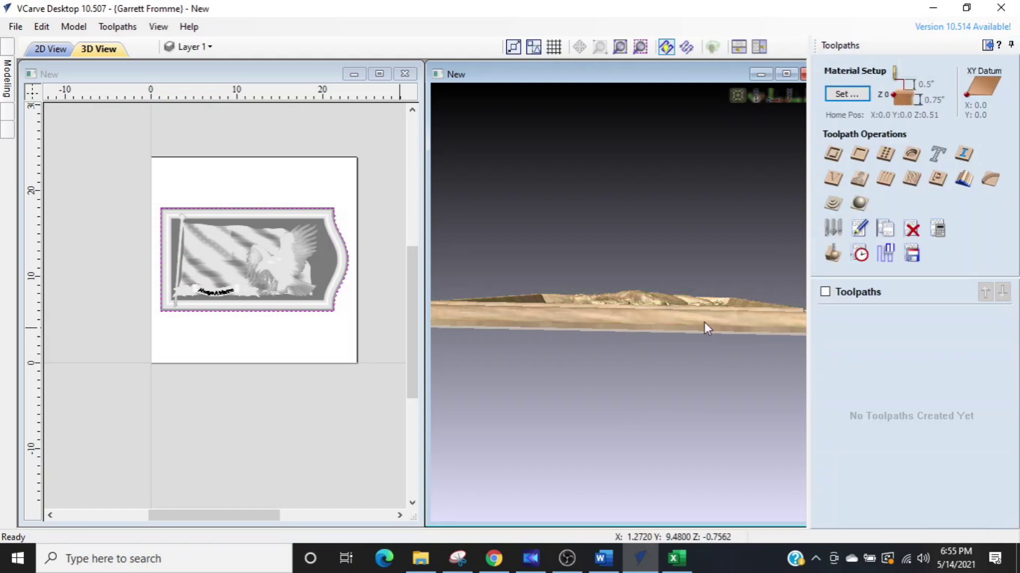
# Reduce the eagle component's shape height to 0.6825 inches and deselect it.
pyautogui.moveTo(696, 340); pyautogui.dragTo(412, 371)
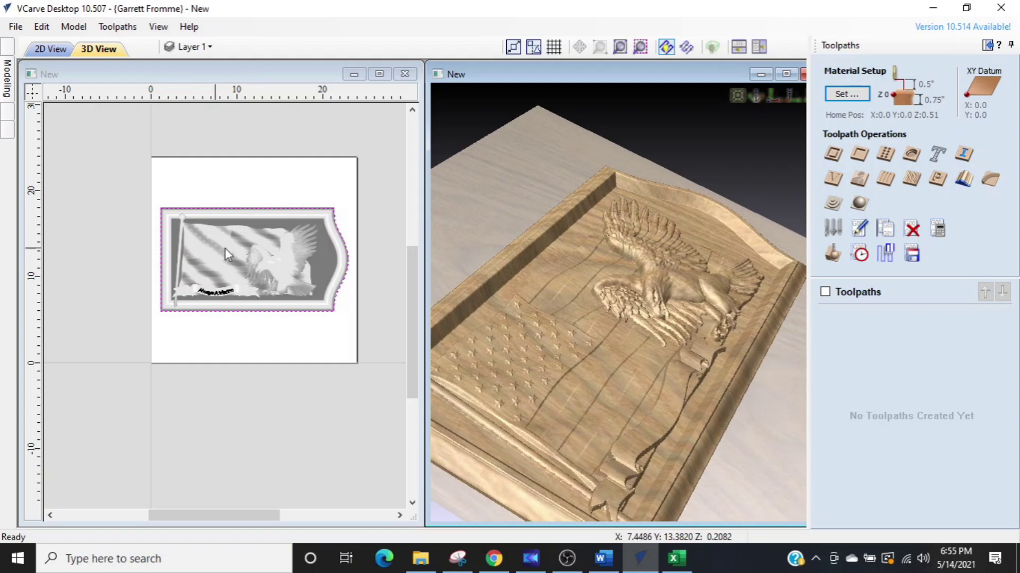
pyautogui.click(278, 260)
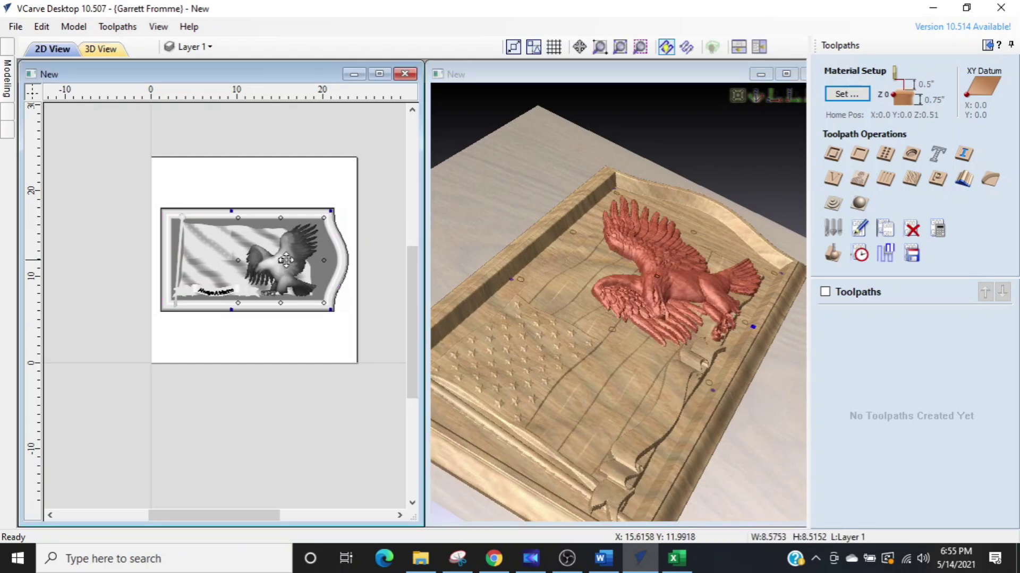
pyautogui.click(754, 327)
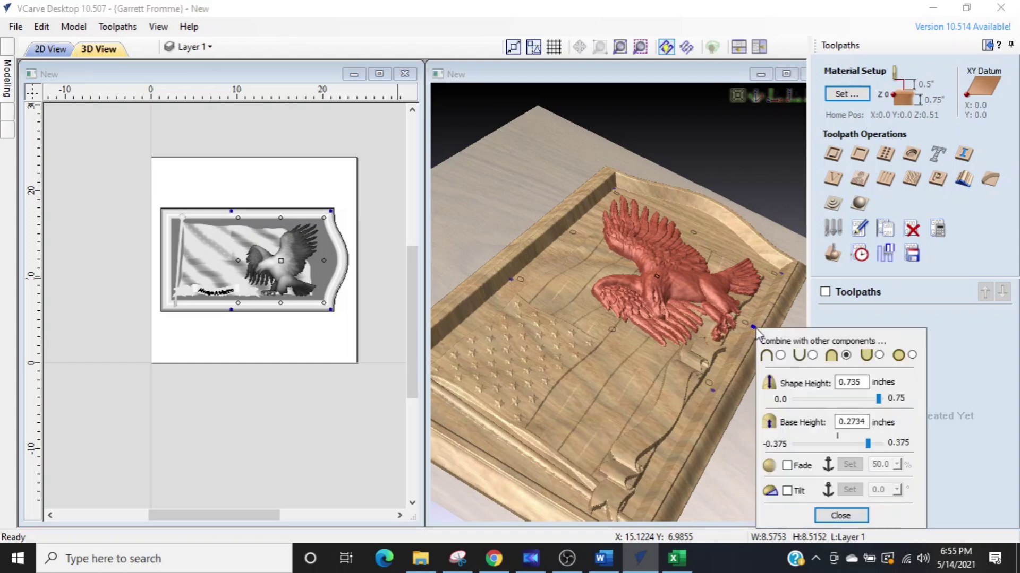
pyautogui.moveTo(879, 399); pyautogui.dragTo(872, 401)
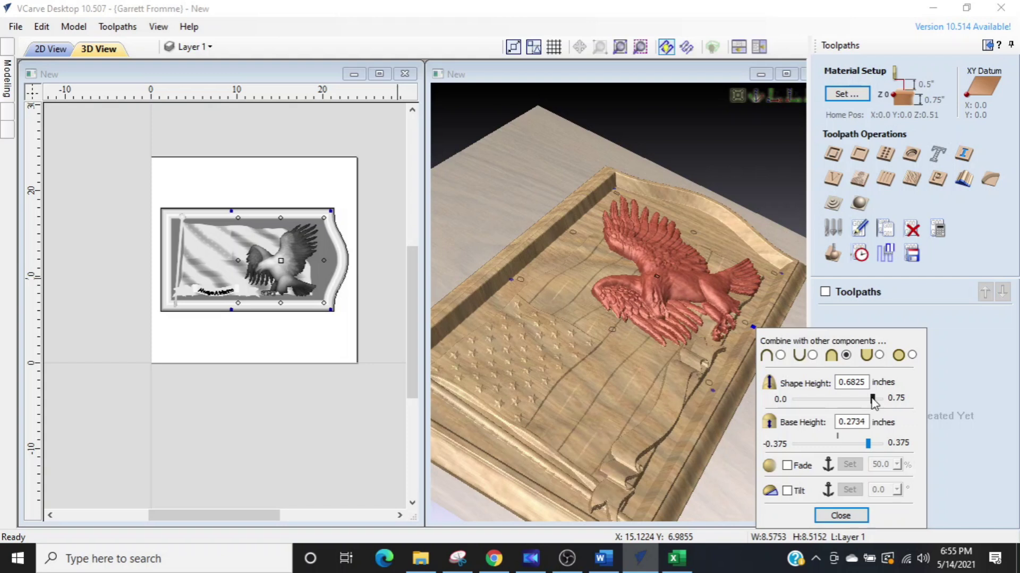
pyautogui.click(852, 516)
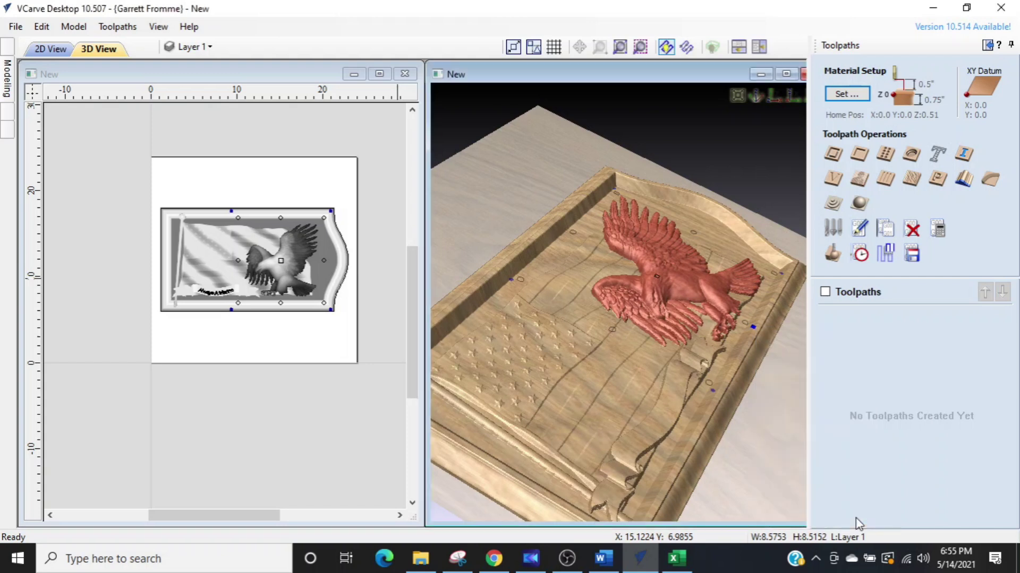
pyautogui.click(776, 399)
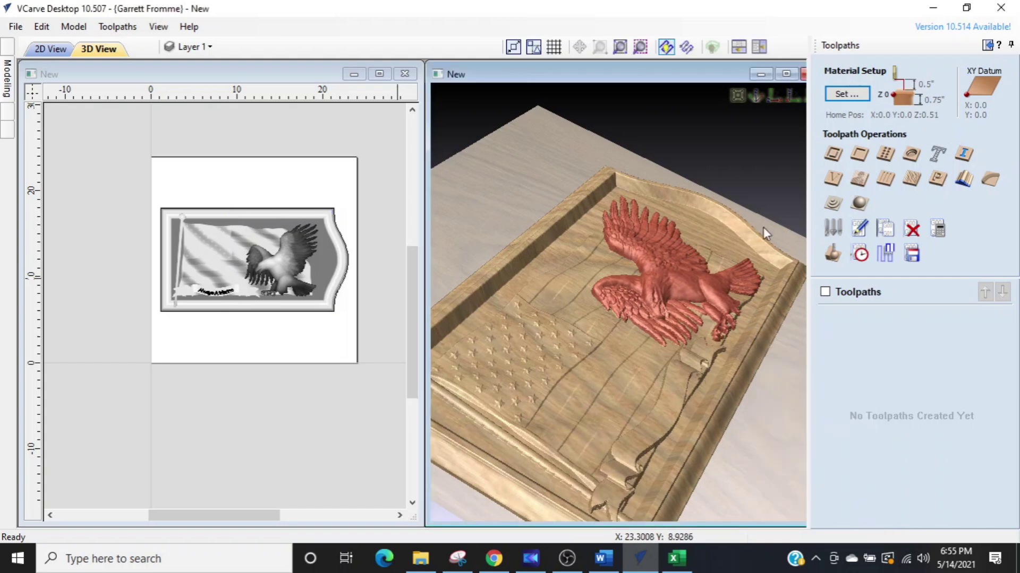
pyautogui.click(301, 333)
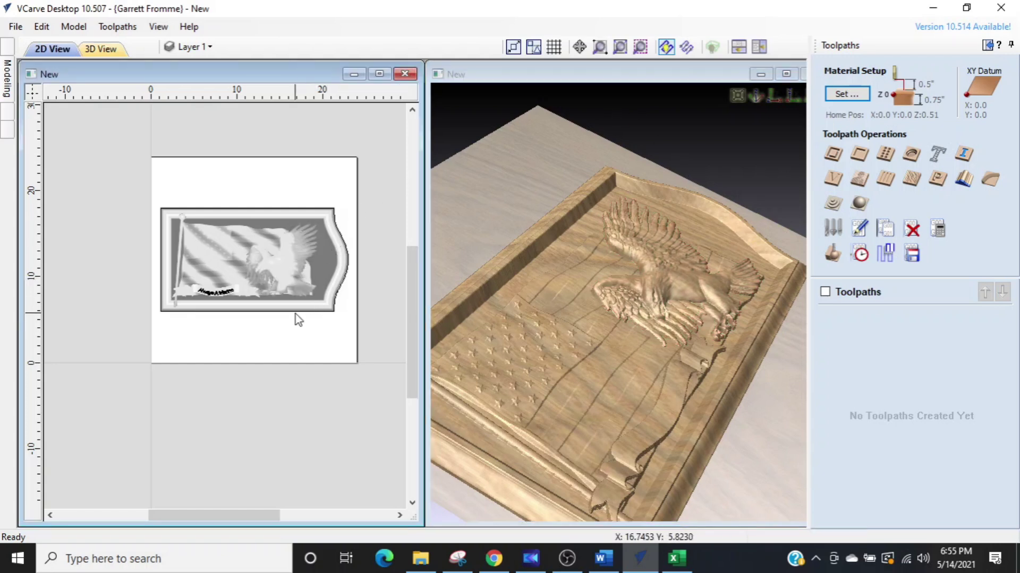
pyautogui.click(297, 313)
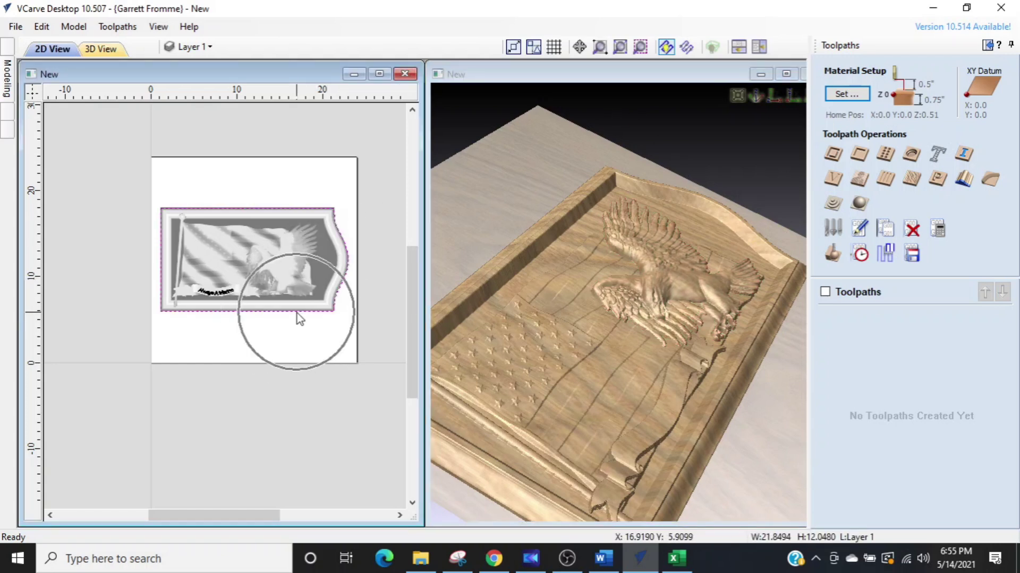
pyautogui.click(860, 204)
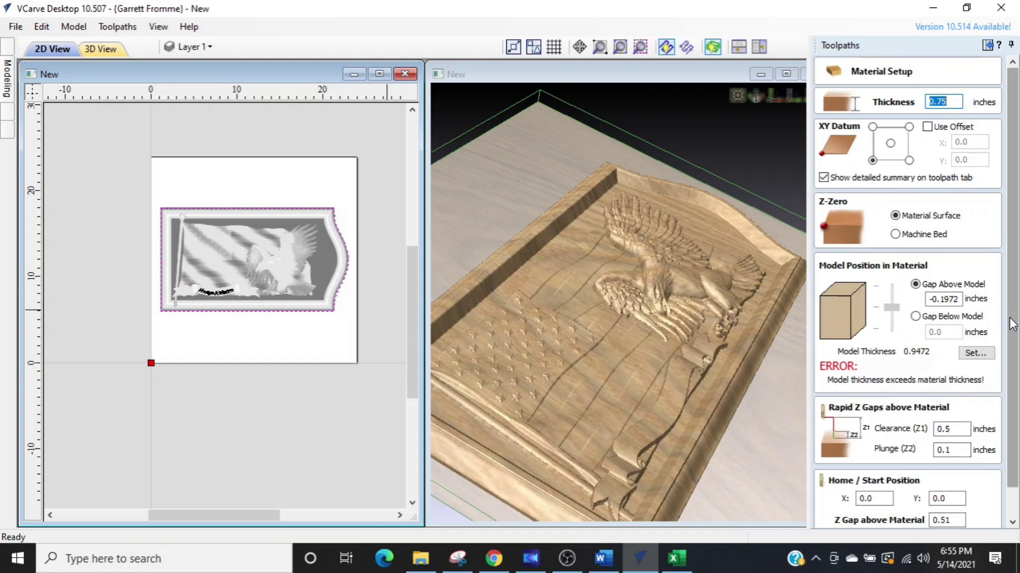
pyautogui.scroll(-2, 1012, 325)
pyautogui.click(950, 523)
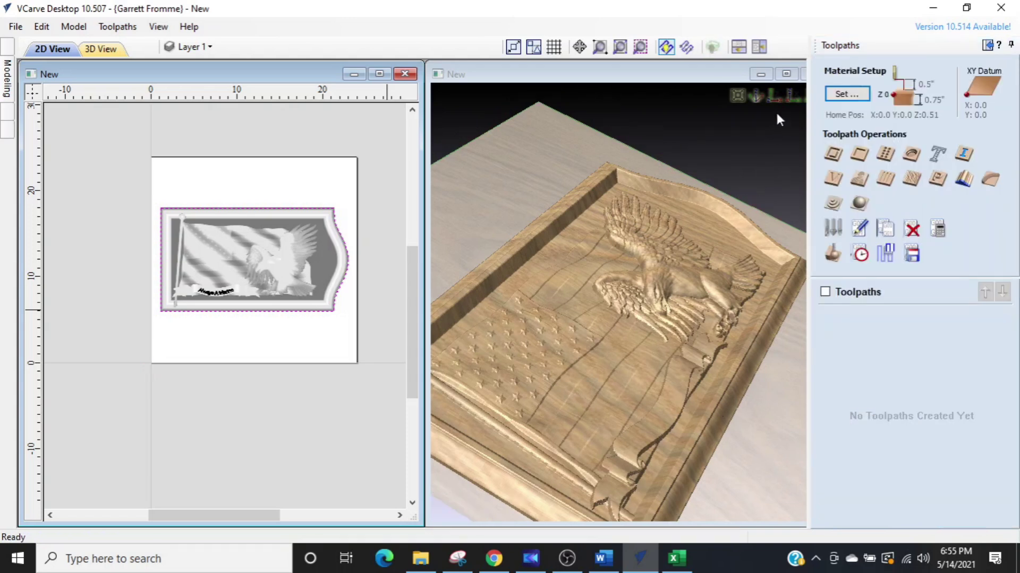
# Start a 3D finishing toolpath and examine the model edge-on against the material block outline in the material setup.
pyautogui.click(859, 202)
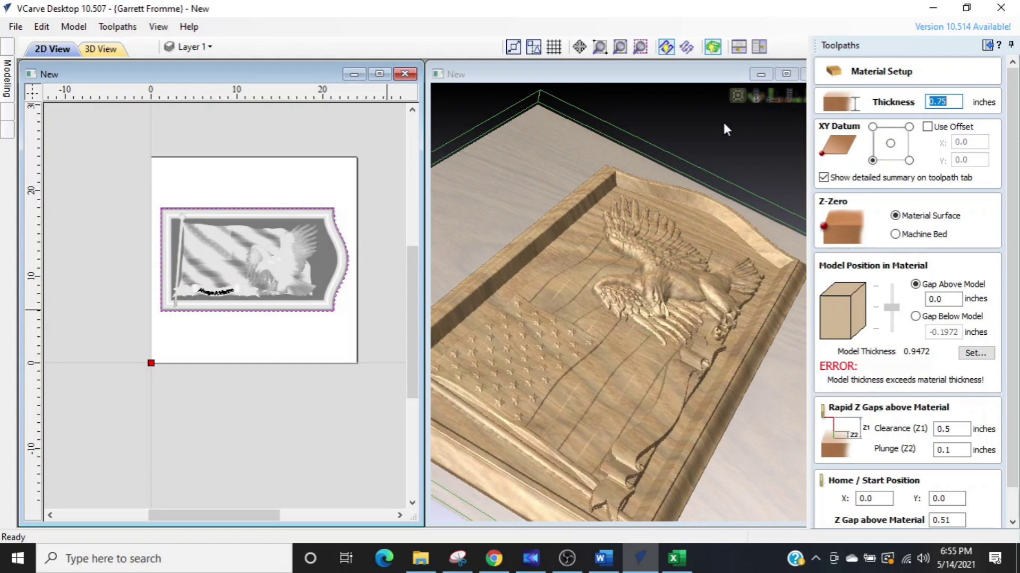
pyautogui.click(795, 97)
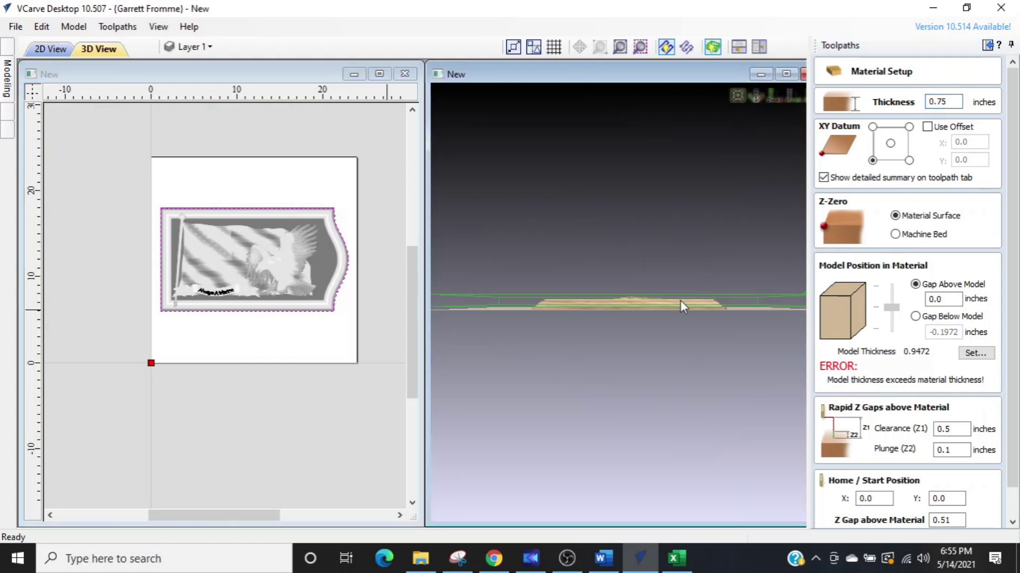
pyautogui.scroll(5, 662, 305)
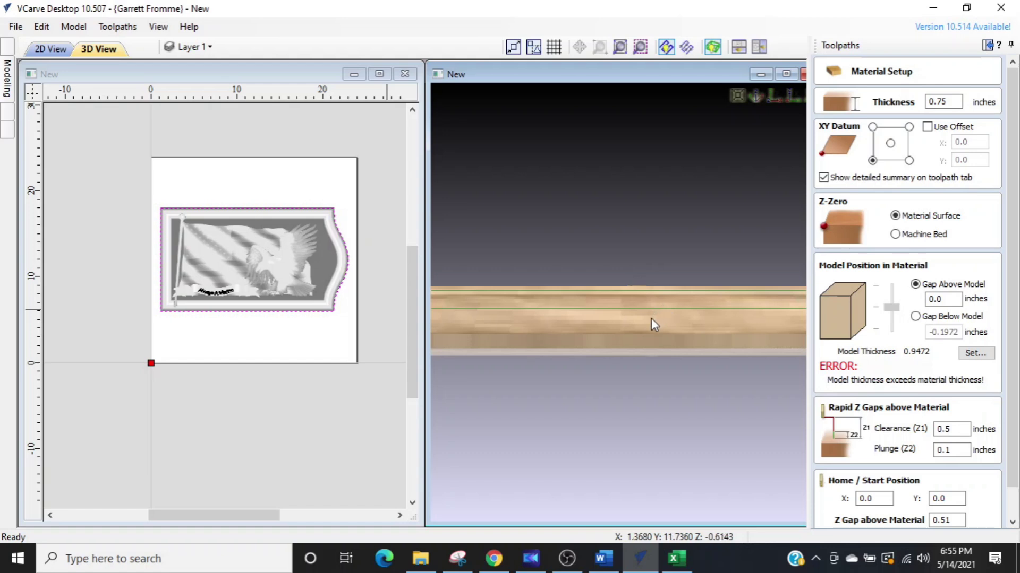
pyautogui.moveTo(647, 326)
pyautogui.mouseDown()
pyautogui.moveTo(646, 313)
pyautogui.moveTo(641, 327)
pyautogui.mouseUp()
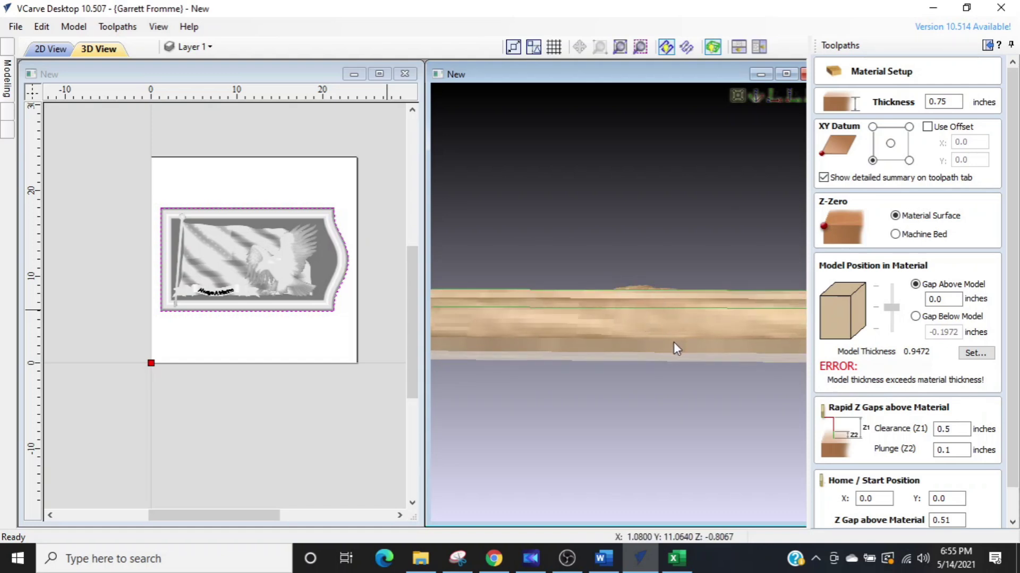
pyautogui.scroll(-1, 1012, 402)
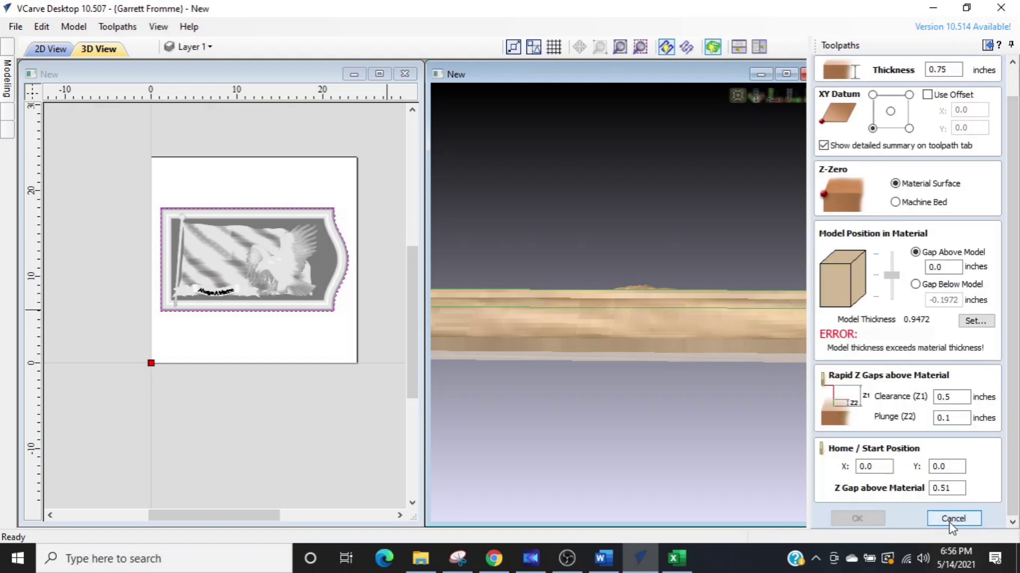
# Reduce the eagle component's shape height to 0.5925 inches, then cancel out of the material setup.
pyautogui.click(263, 254)
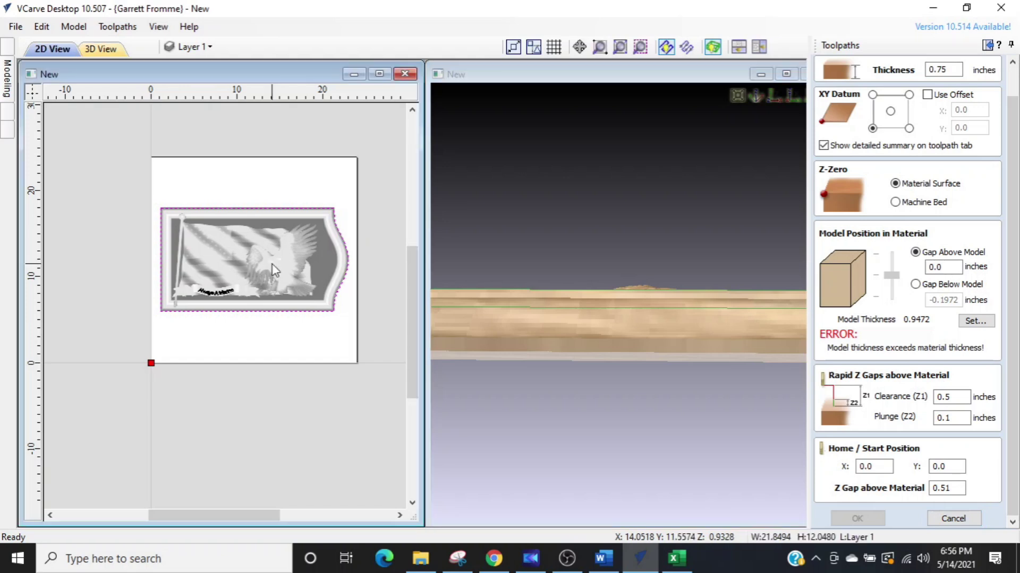
pyautogui.moveTo(658, 398); pyautogui.dragTo(514, 279)
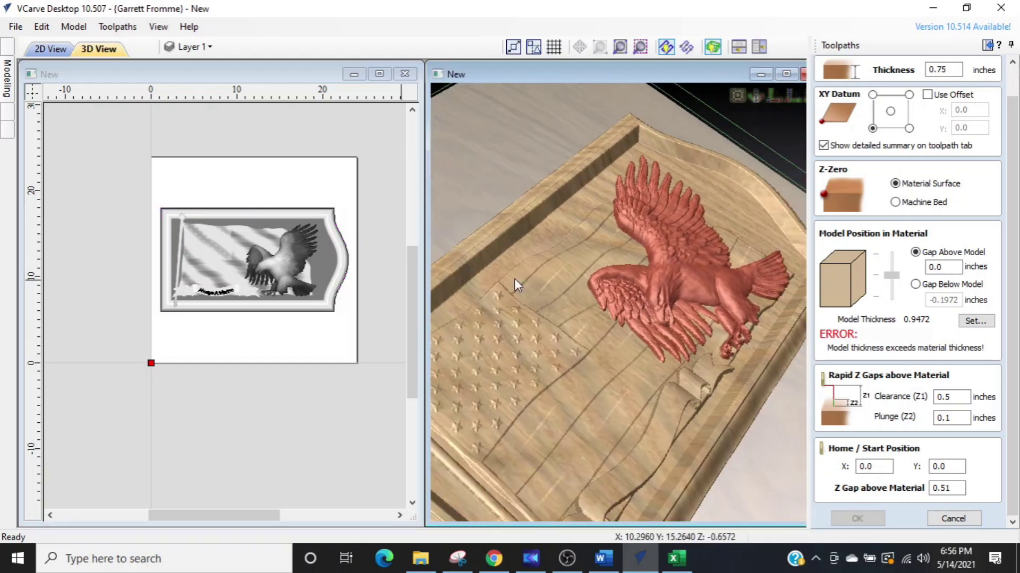
pyautogui.click(281, 261)
pyautogui.click(281, 261)
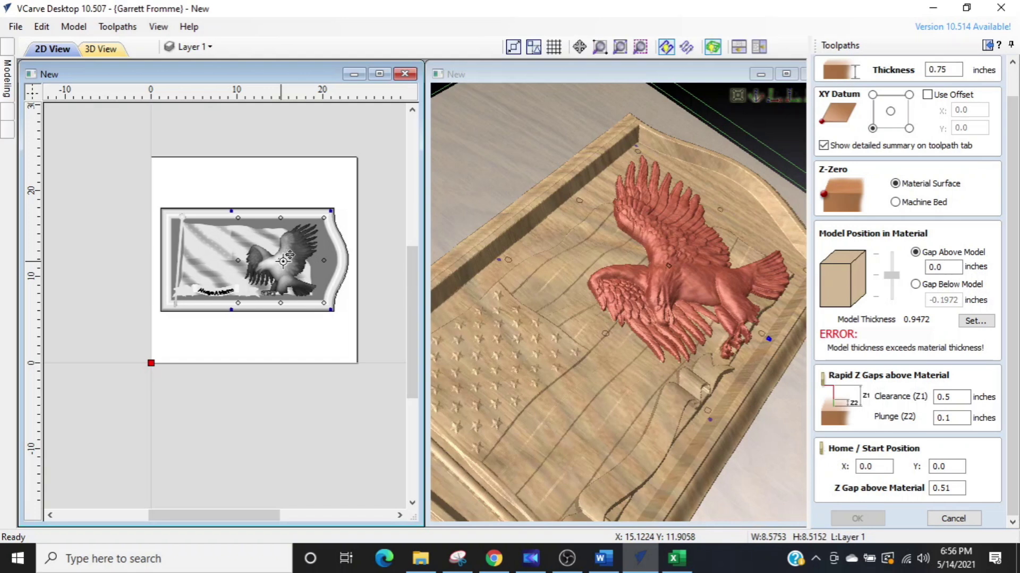
pyautogui.doubleClick(773, 336)
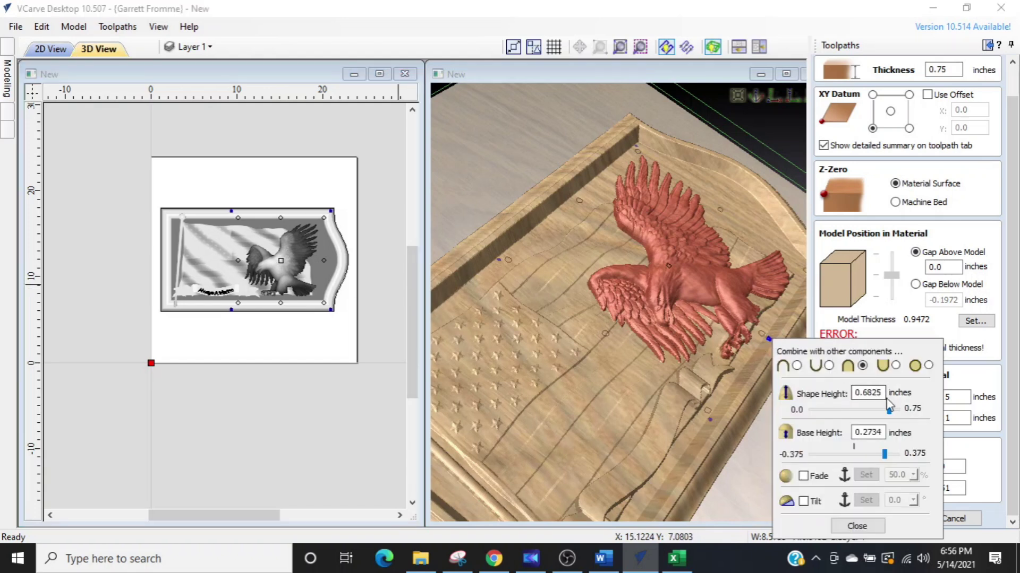
pyautogui.moveTo(890, 410); pyautogui.dragTo(878, 412)
pyautogui.click(857, 527)
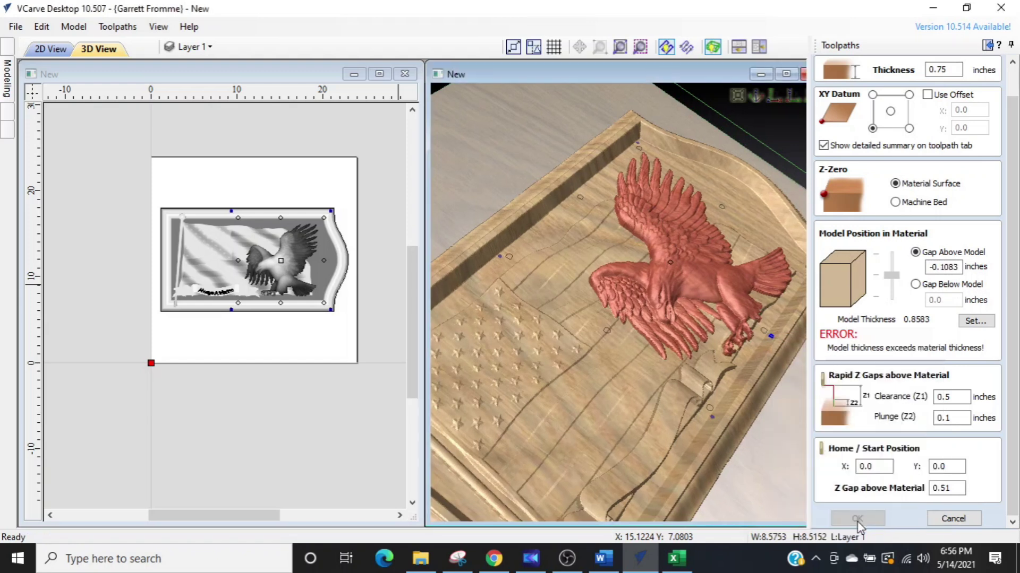
pyautogui.click(949, 519)
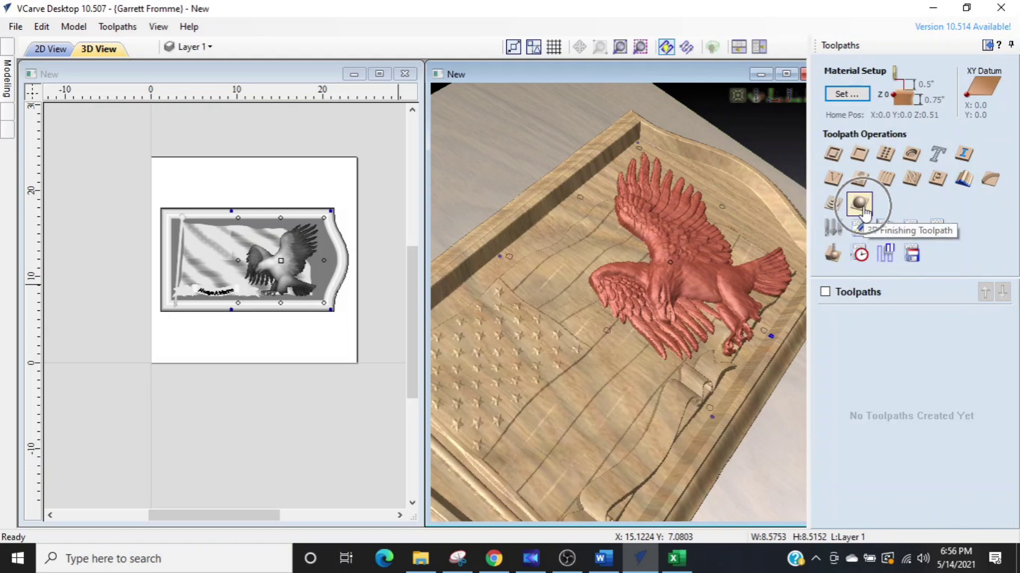
# Restart the 3D finishing toolpath, lower the eagle's shape height to 0.435 inches and accept the material setup.
pyautogui.click(860, 205)
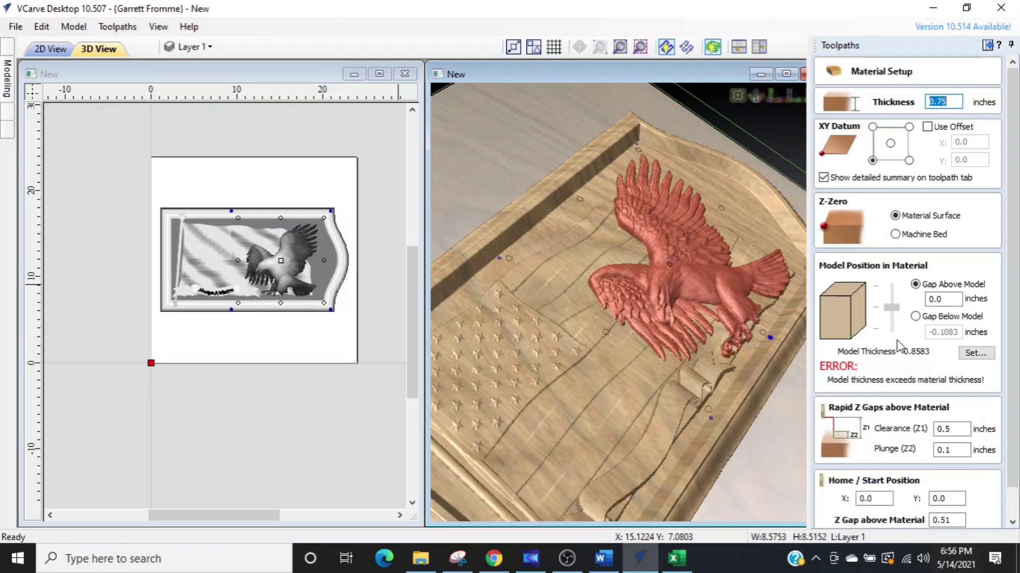
pyautogui.doubleClick(769, 338)
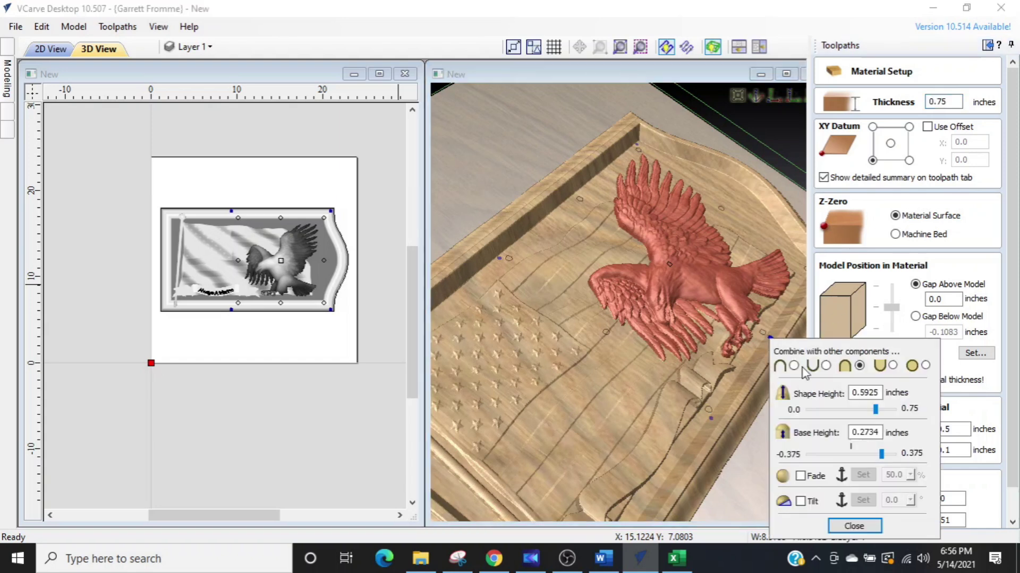
pyautogui.moveTo(875, 413); pyautogui.dragTo(857, 414)
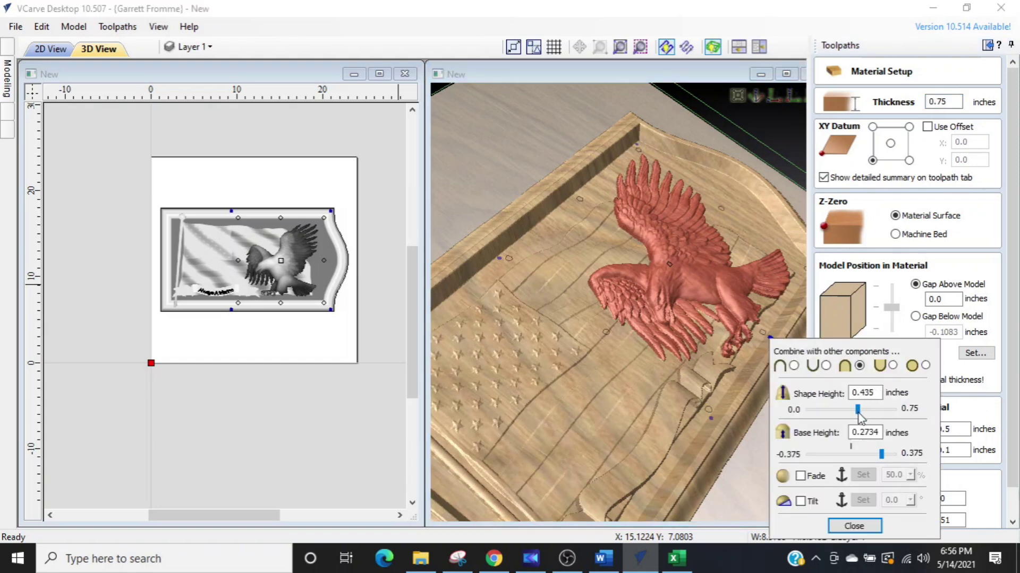
pyautogui.click(853, 526)
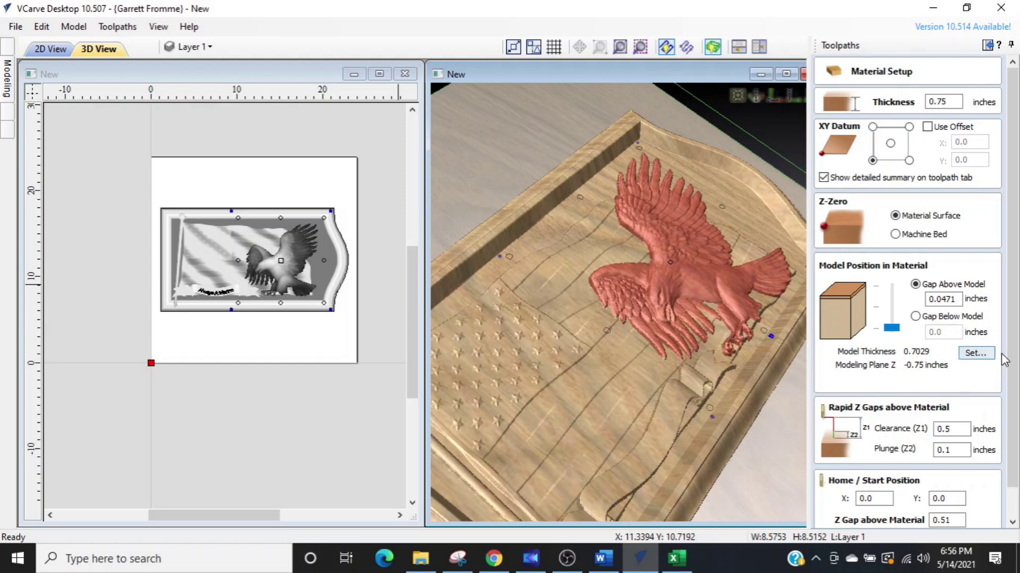
pyautogui.scroll(-2, 1012, 365)
pyautogui.click(858, 519)
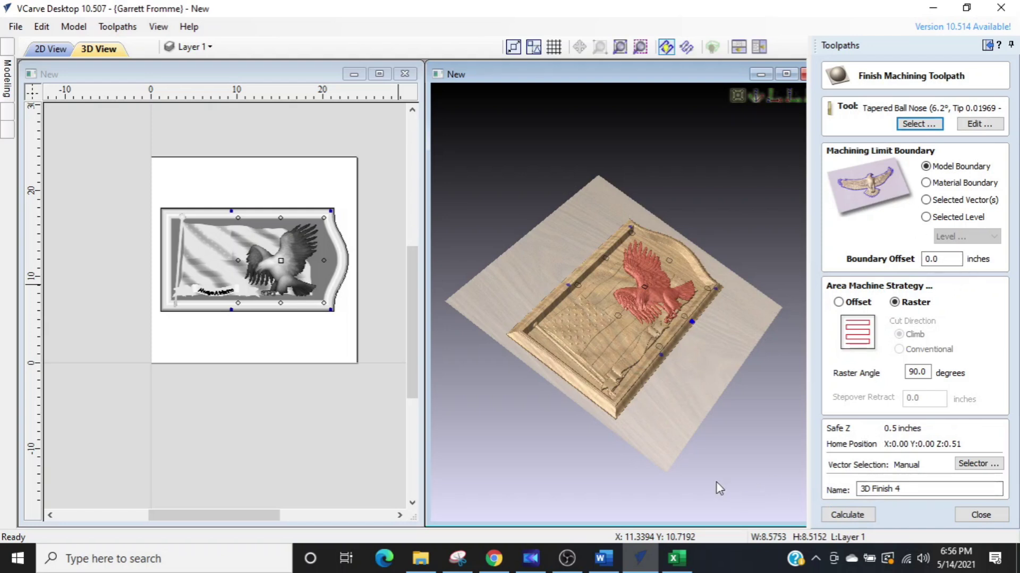
# Deselect the eagle and select the boundary vector around the panel's outer edge.
pyautogui.click(750, 425)
pyautogui.moveTo(690, 383); pyautogui.dragTo(474, 375)
pyautogui.click(294, 315)
pyautogui.click(293, 314)
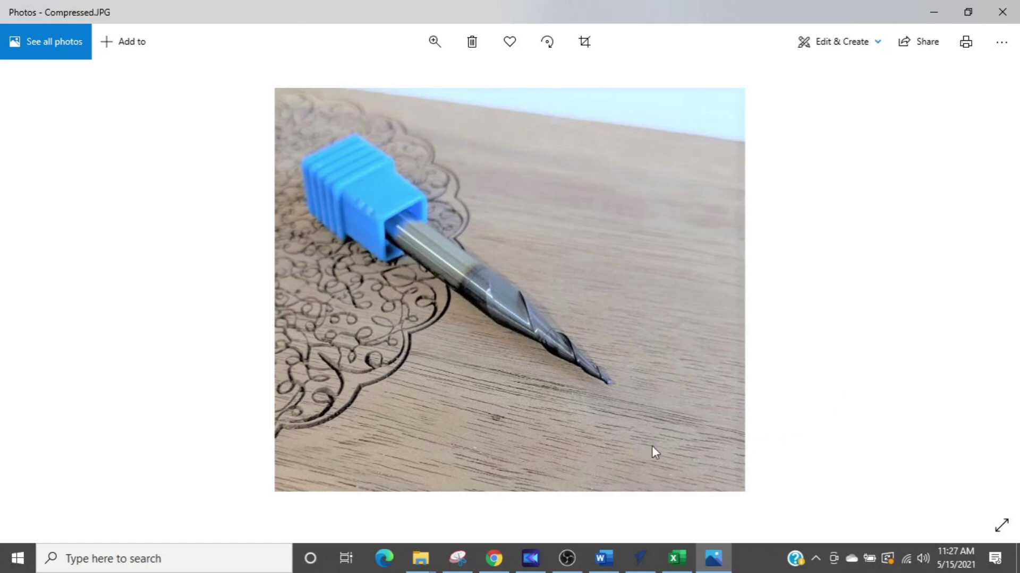
# Look through the photos of the tapered ball nose bit and the lion carving, examining the close-up of the lion's face.
pyautogui.click(627, 397)
pyautogui.click(625, 392)
pyautogui.moveTo(983, 291)
pyautogui.click(985, 291)
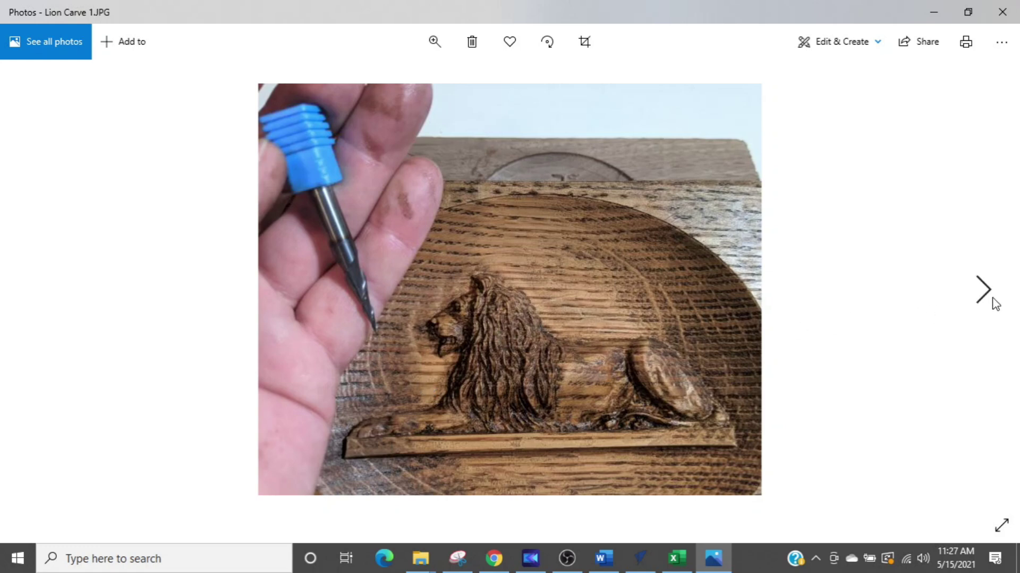
pyautogui.click(985, 290)
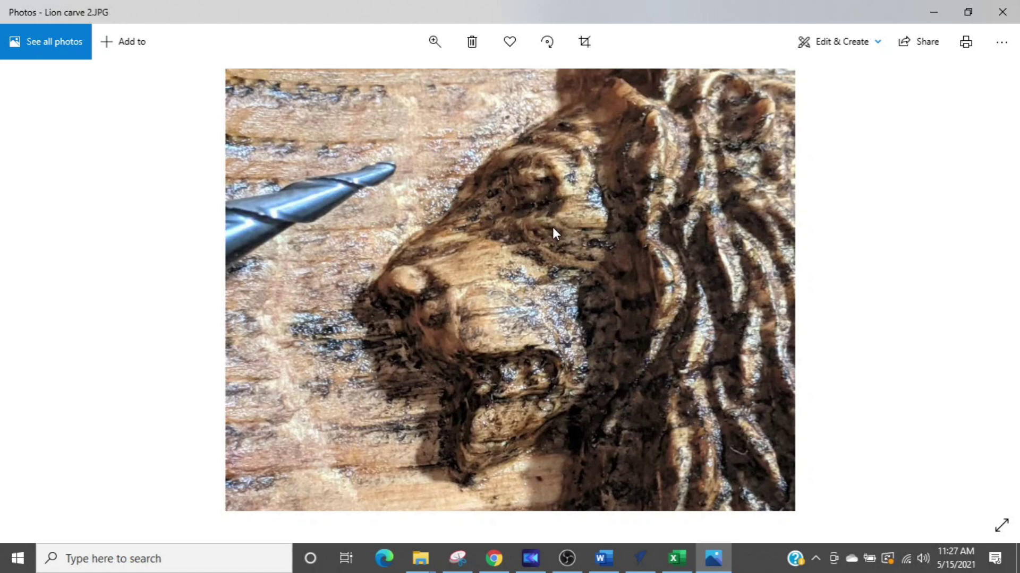
pyautogui.click(427, 257)
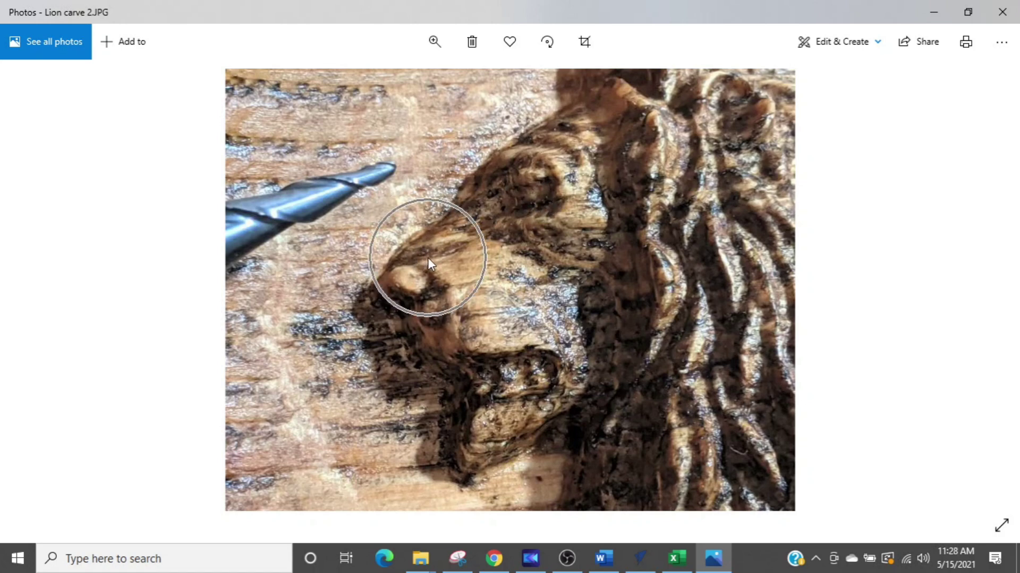
pyautogui.click(403, 303)
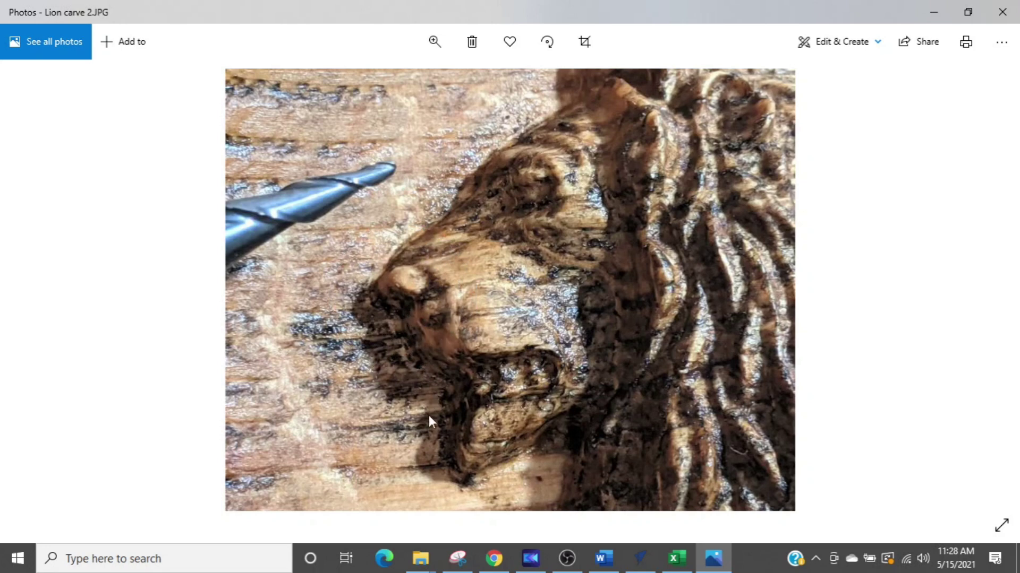
pyautogui.click(518, 391)
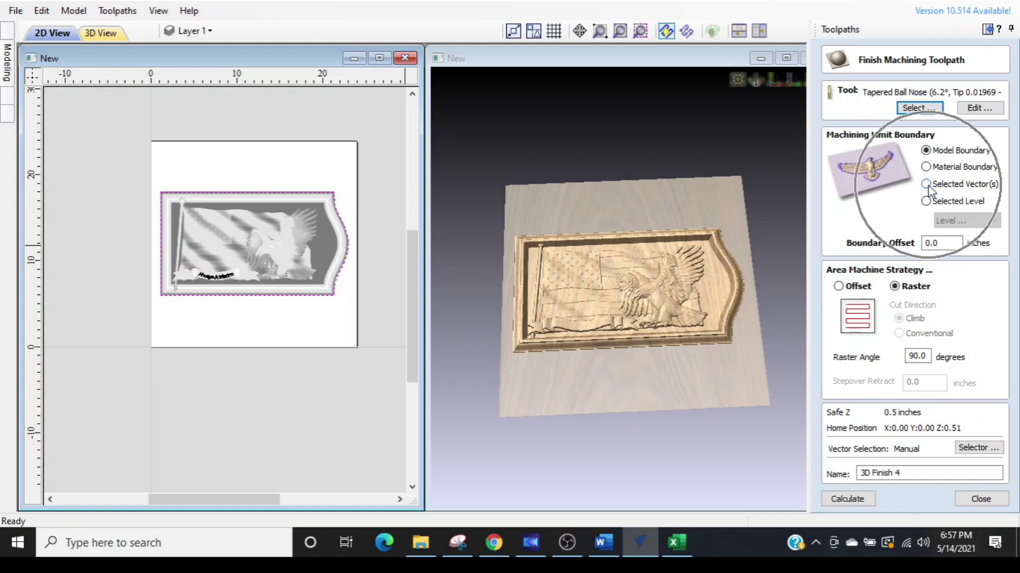
# Limit the finishing toolpath to the selected vector and set its raster angle to 0 degrees.
pyautogui.click(926, 184)
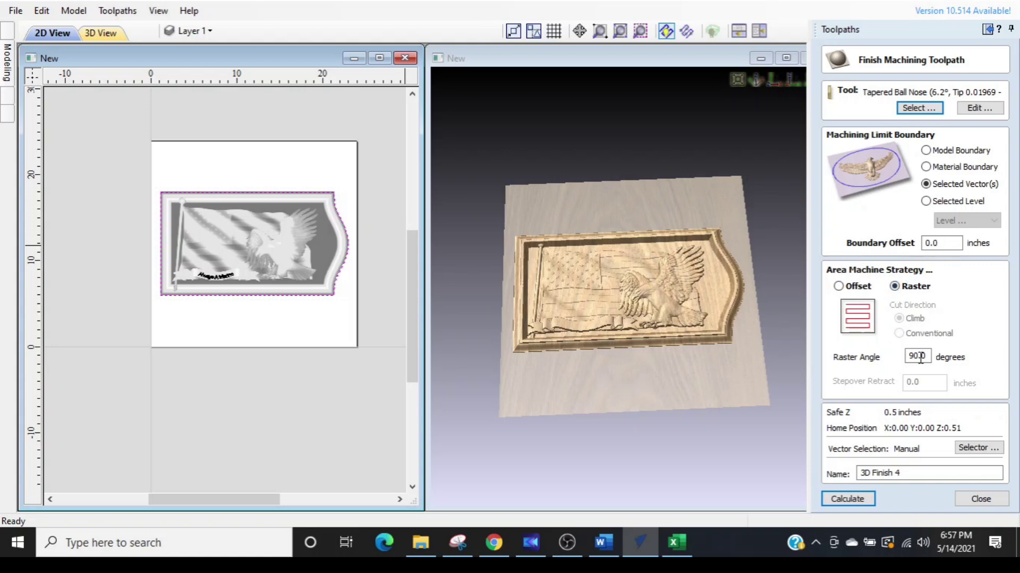
pyautogui.moveTo(926, 357); pyautogui.dragTo(892, 358)
pyautogui.write('00')
pyautogui.click(847, 499)
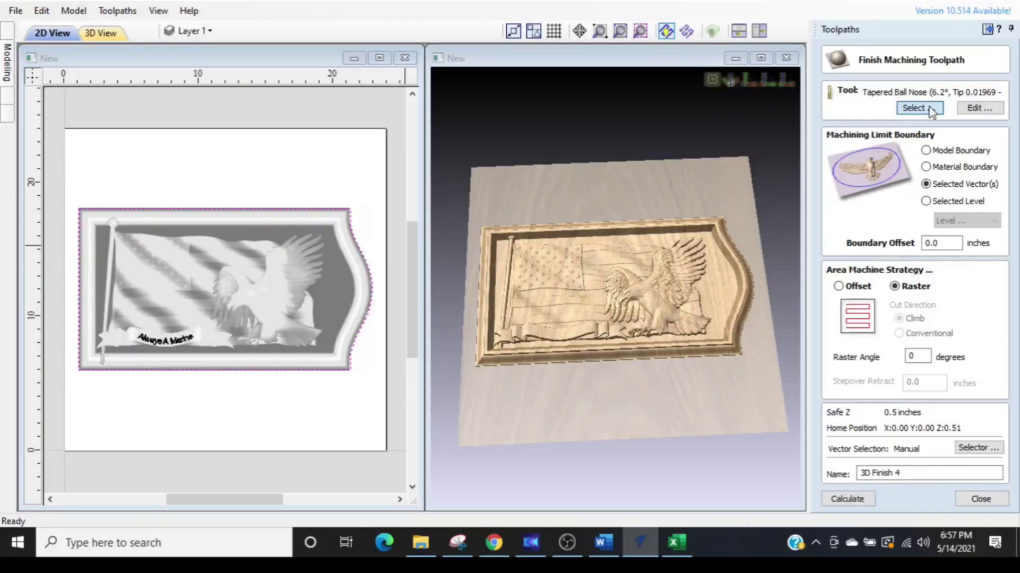
# Choose the 1/8" ball nose from the tool database as the finishing tool.
pyautogui.click(923, 107)
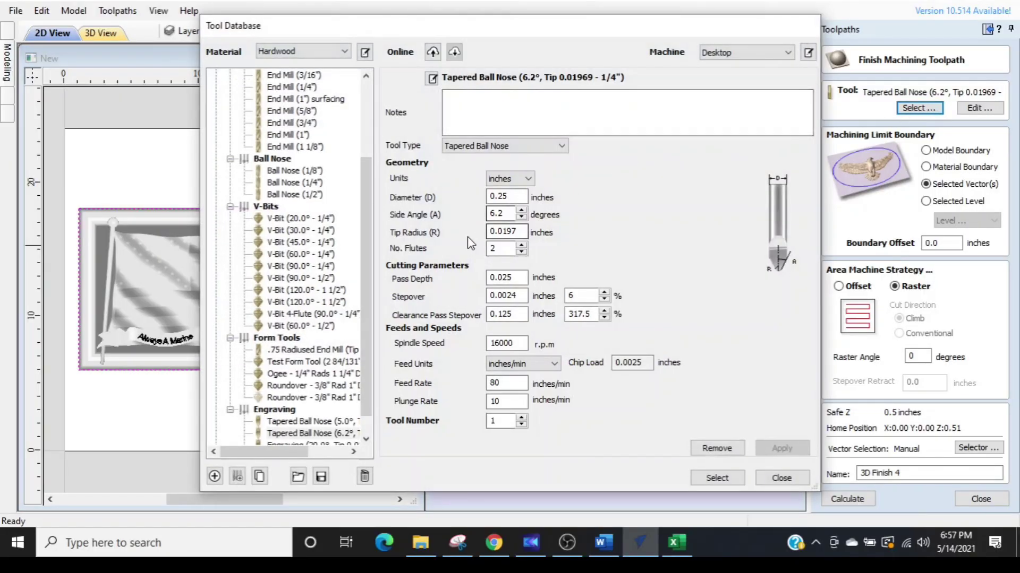
pyautogui.click(294, 172)
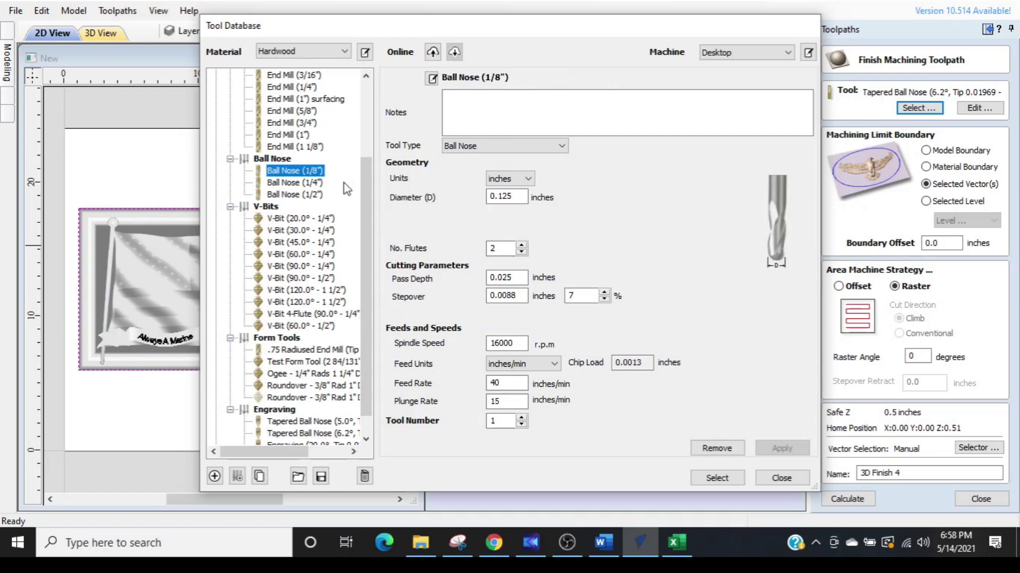
pyautogui.click(725, 480)
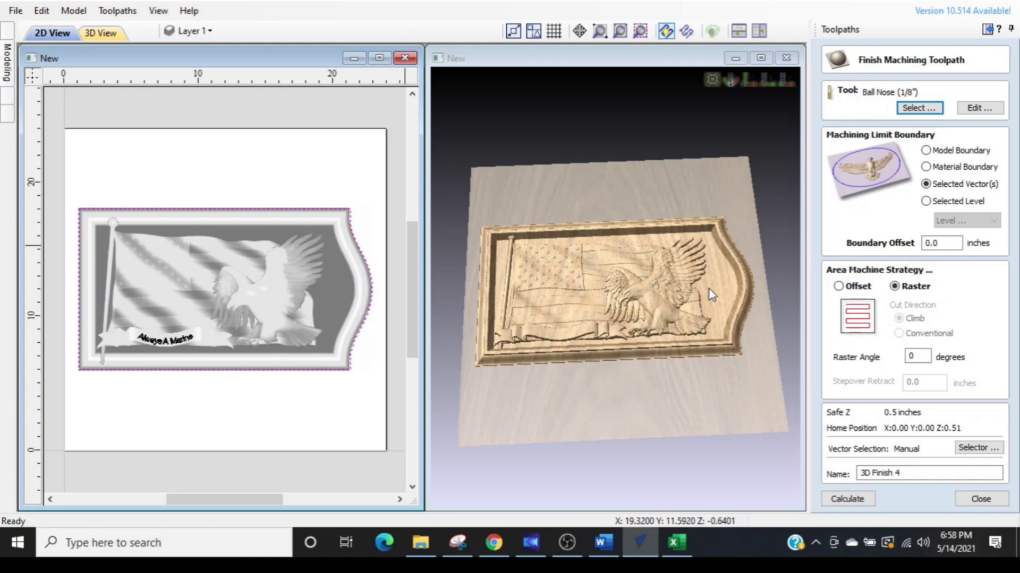
# Set the ball nose tool's stepover to 30% and calculate the finishing toolpath.
pyautogui.click(974, 109)
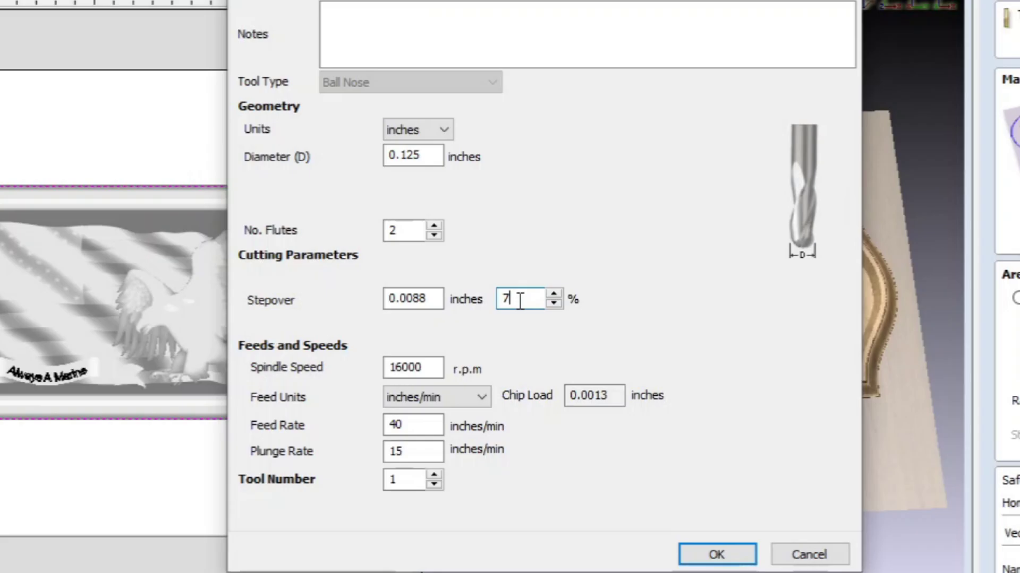
pyautogui.doubleClick(492, 288)
pyautogui.write('30')
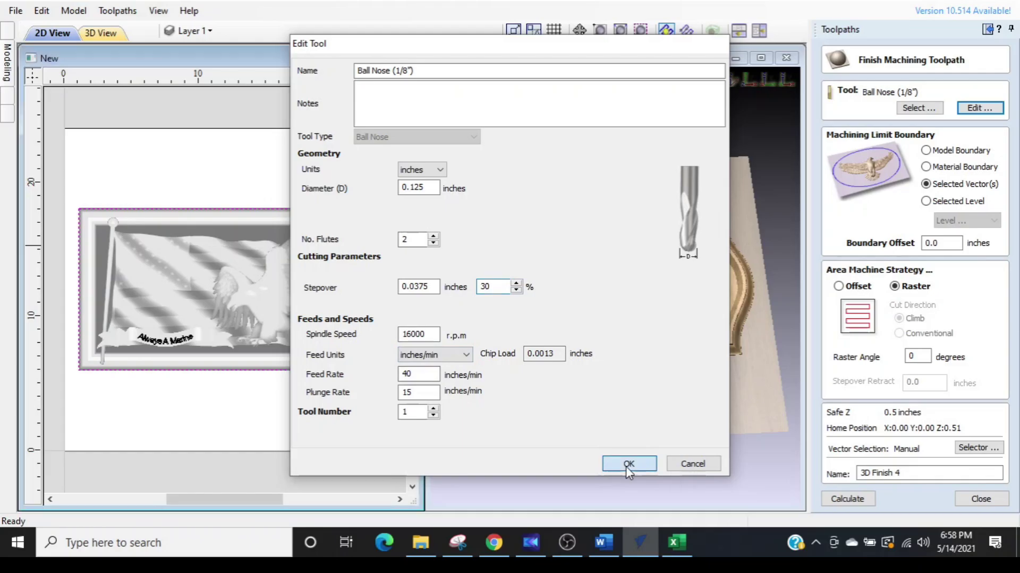
pyautogui.click(628, 464)
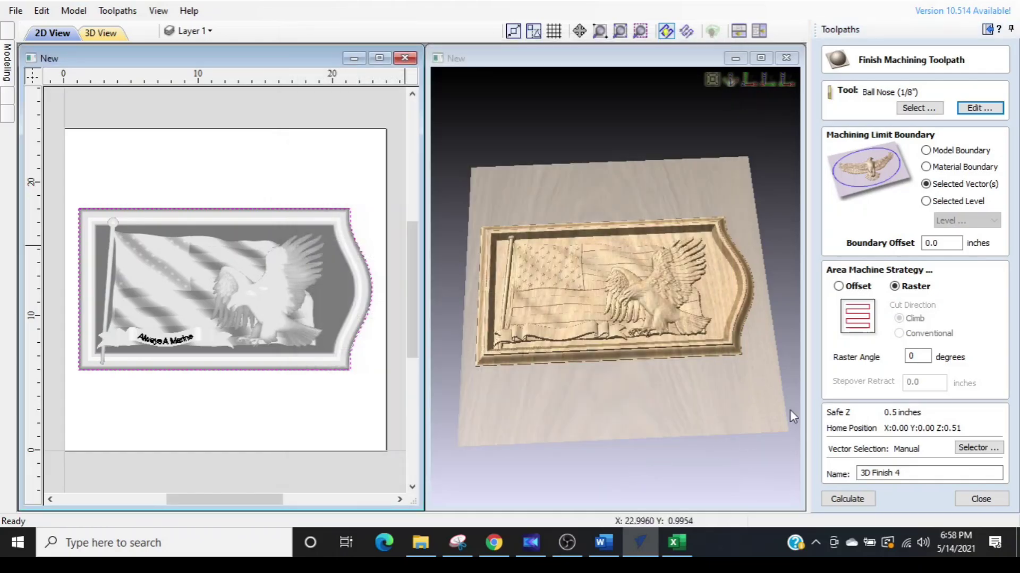
pyautogui.click(847, 500)
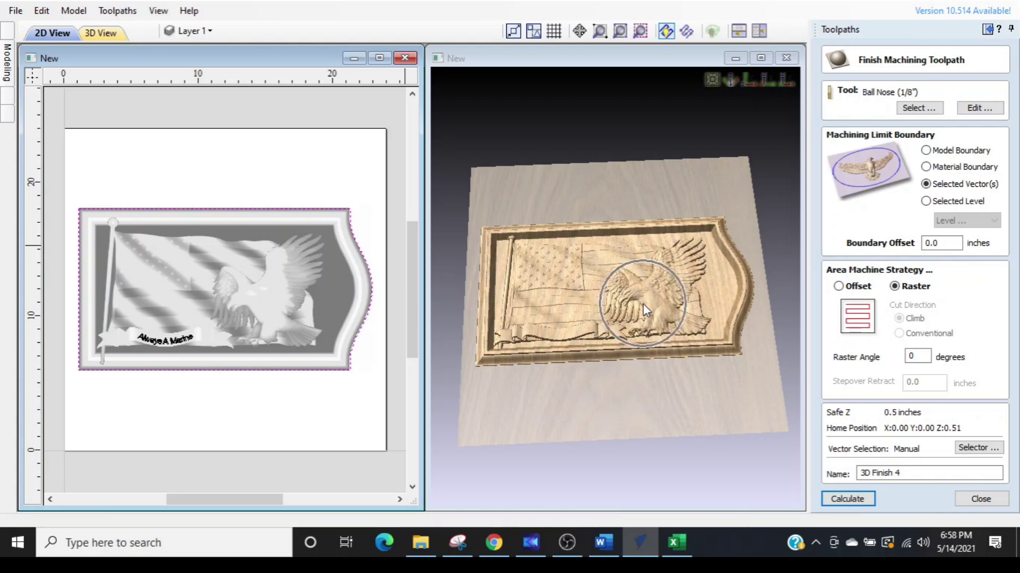
pyautogui.moveTo(674, 399); pyautogui.dragTo(666, 439)
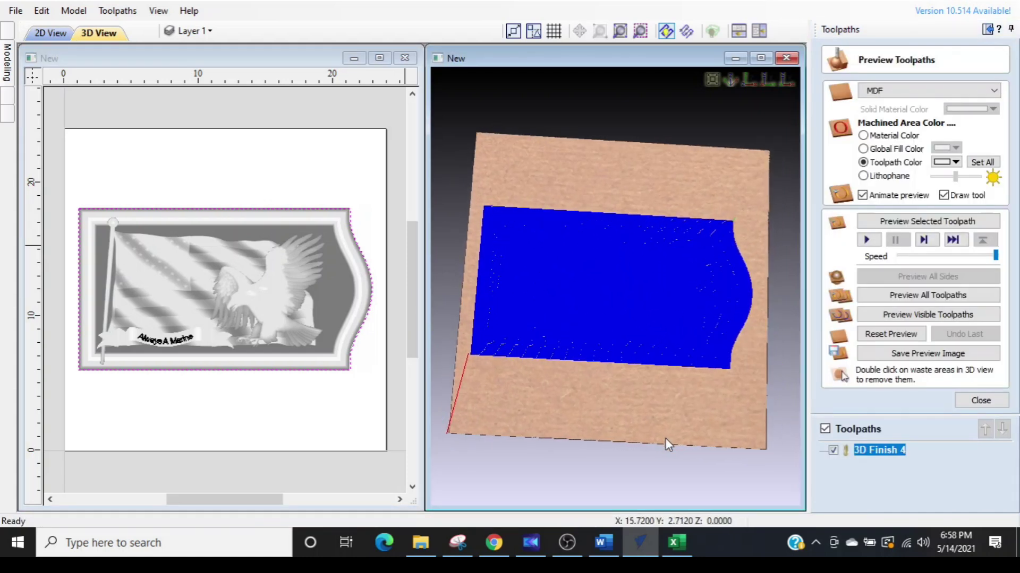
# Simulate the 3D finishing toolpath and inspect the carved flag, eagle and banner up close in an enlarged 3D view.
pyautogui.click(900, 223)
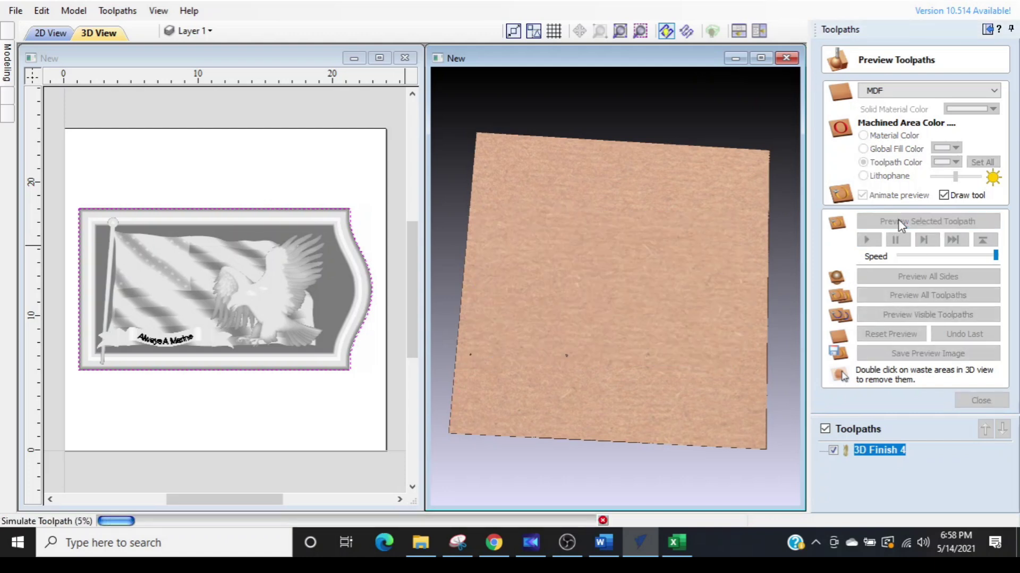
pyautogui.scroll(5, 655, 333)
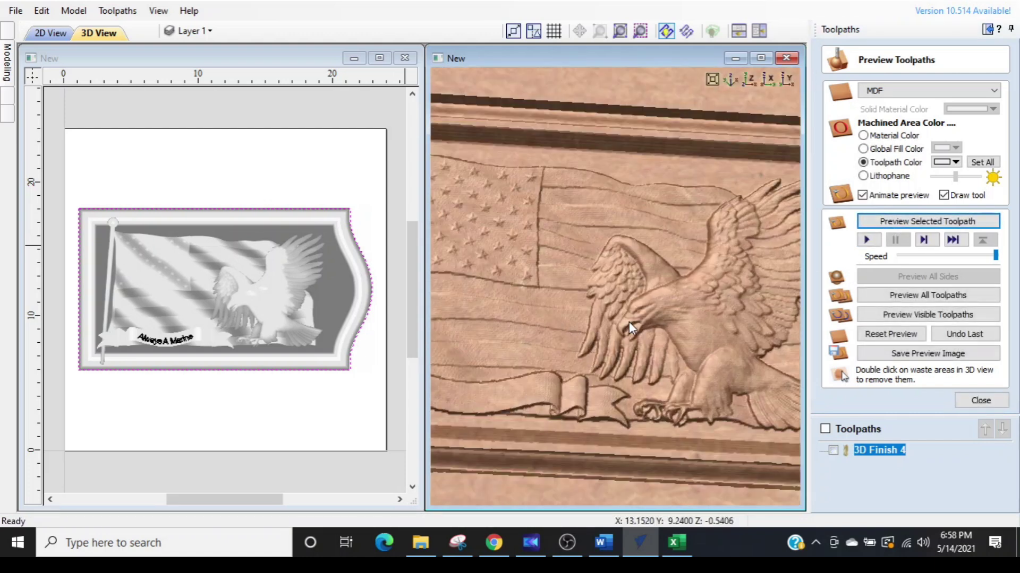
pyautogui.click(760, 57)
pyautogui.scroll(3, 409, 310)
pyautogui.scroll(2, 409, 310)
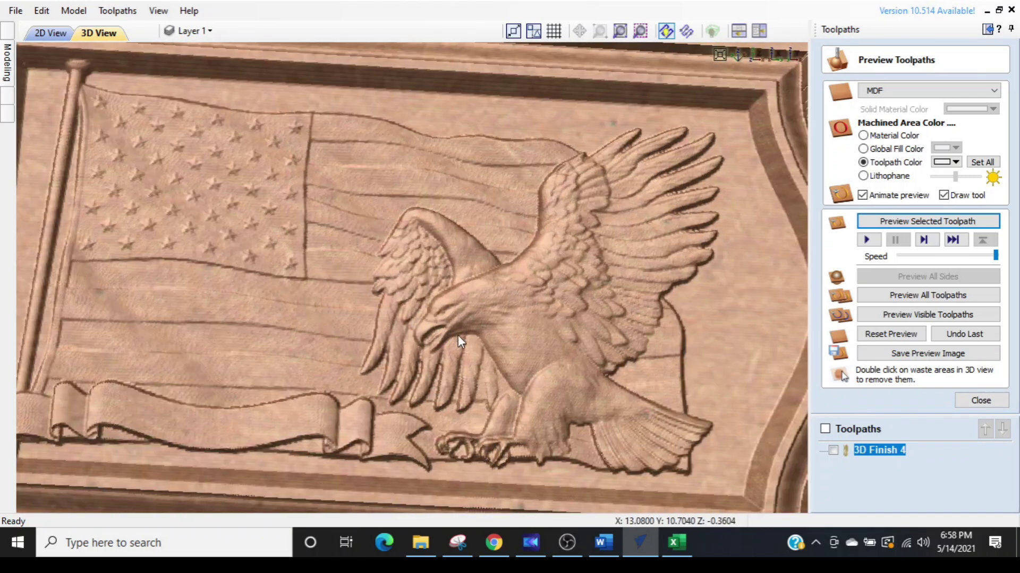
pyautogui.scroll(4, 517, 222)
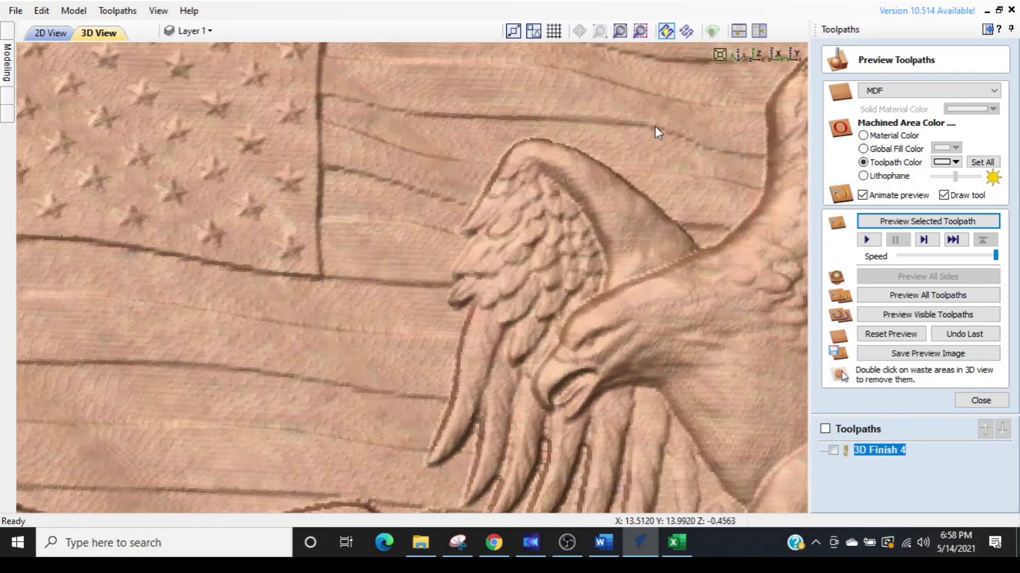
pyautogui.scroll(-5, 556, 323)
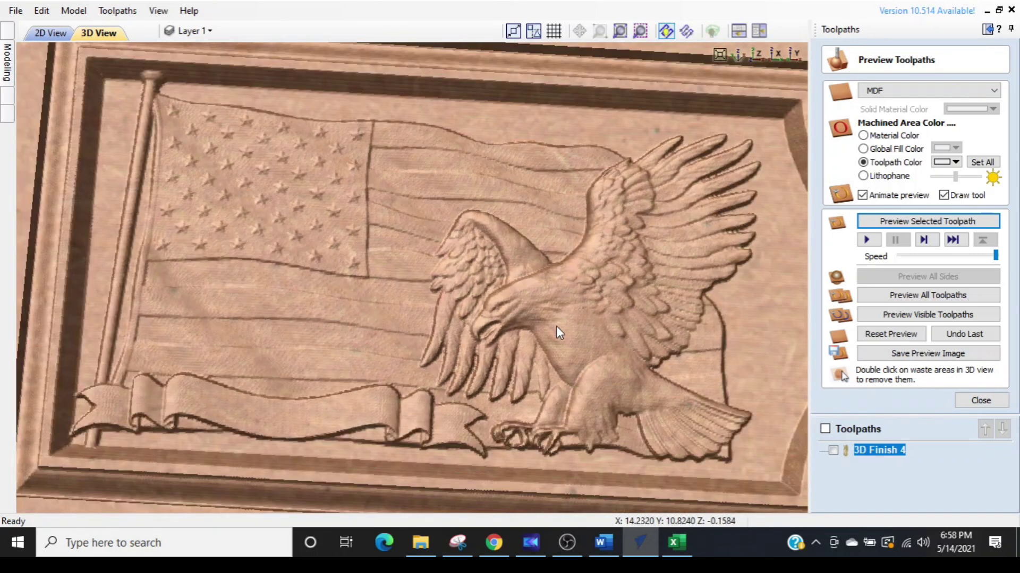
pyautogui.scroll(-1, 409, 225)
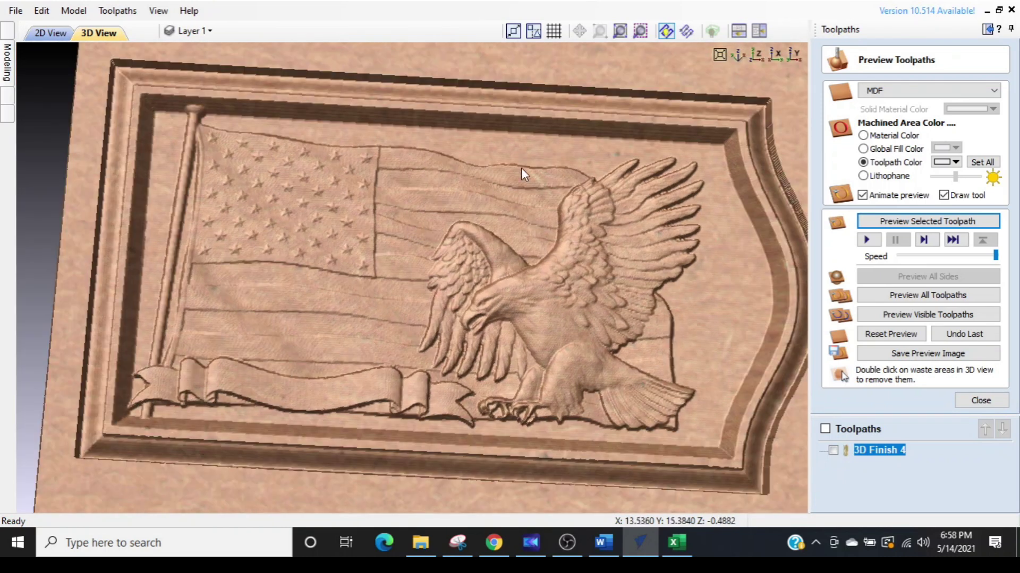
# Examine the simulated carving from straight above and close the toolpath preview.
pyautogui.click(756, 56)
pyautogui.scroll(3, 346, 260)
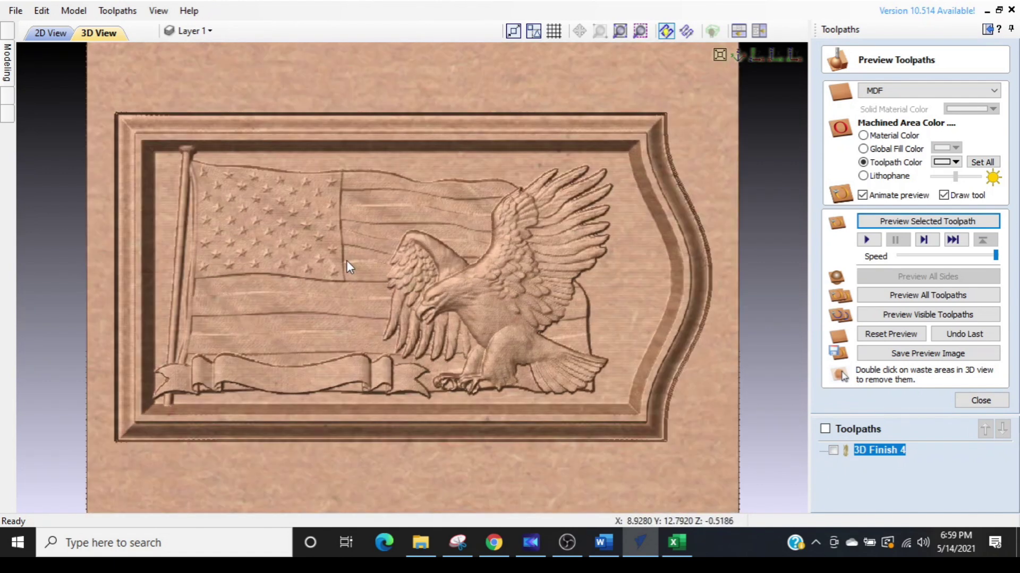
pyautogui.scroll(2, 346, 260)
pyautogui.moveTo(567, 301); pyautogui.dragTo(609, 292, button='middle')
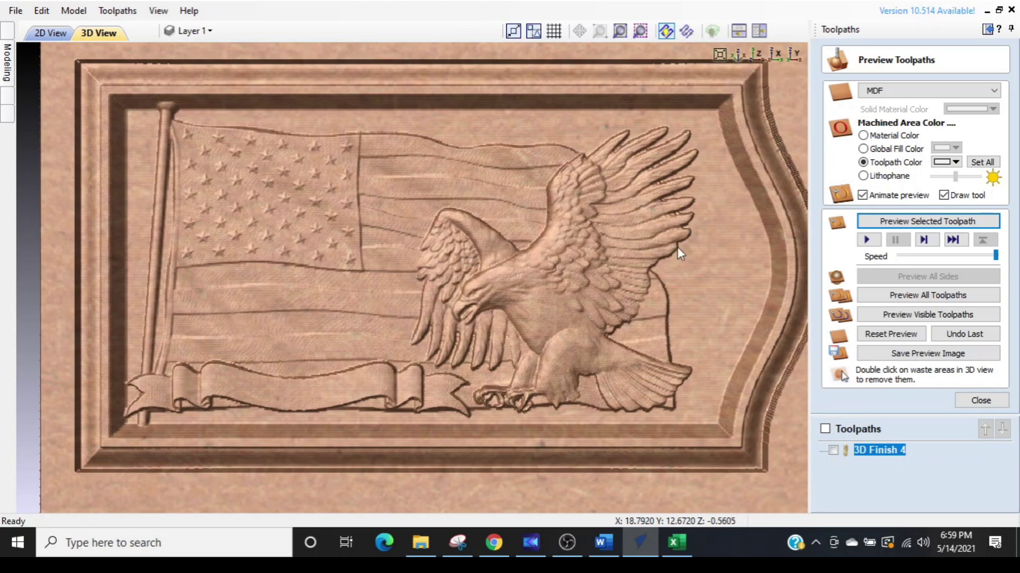
pyautogui.click(724, 266)
pyautogui.click(724, 272)
pyautogui.moveTo(845, 455)
pyautogui.click(968, 403)
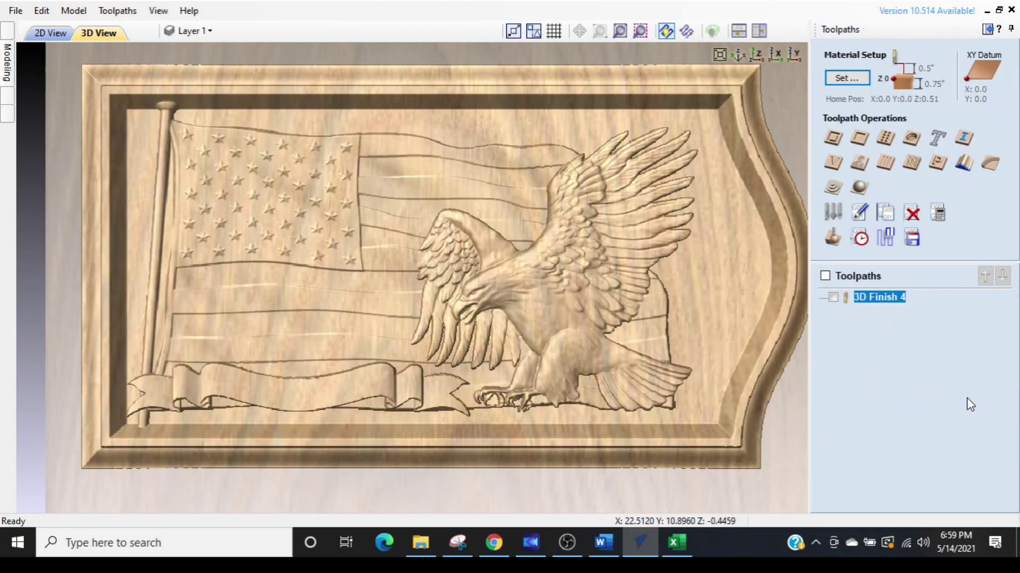
# Show the 2D and 3D views side by side and nudge the eagle toward the frame's curved end.
pyautogui.click(760, 31)
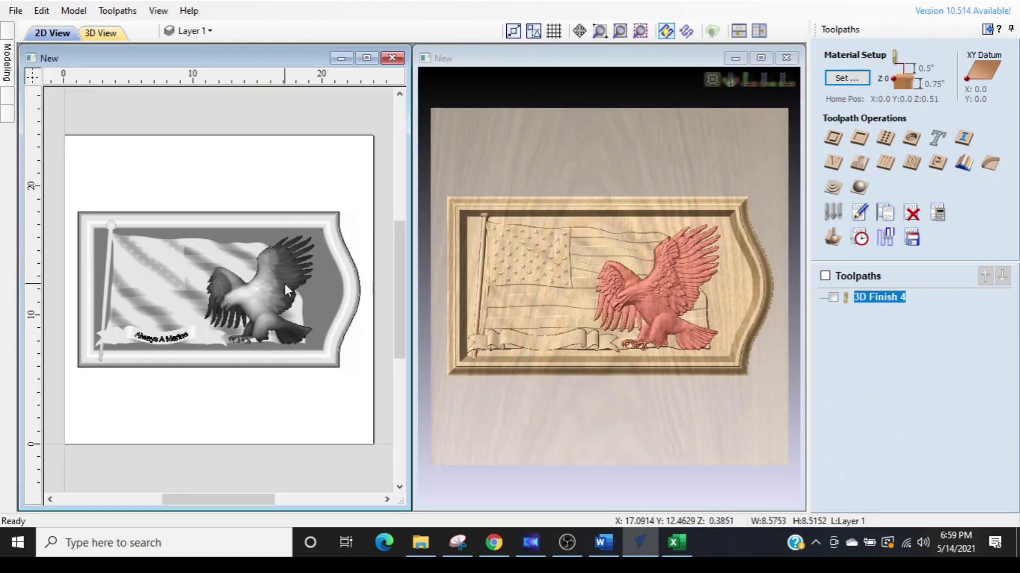
pyautogui.press('Right')
pyautogui.press('Right')
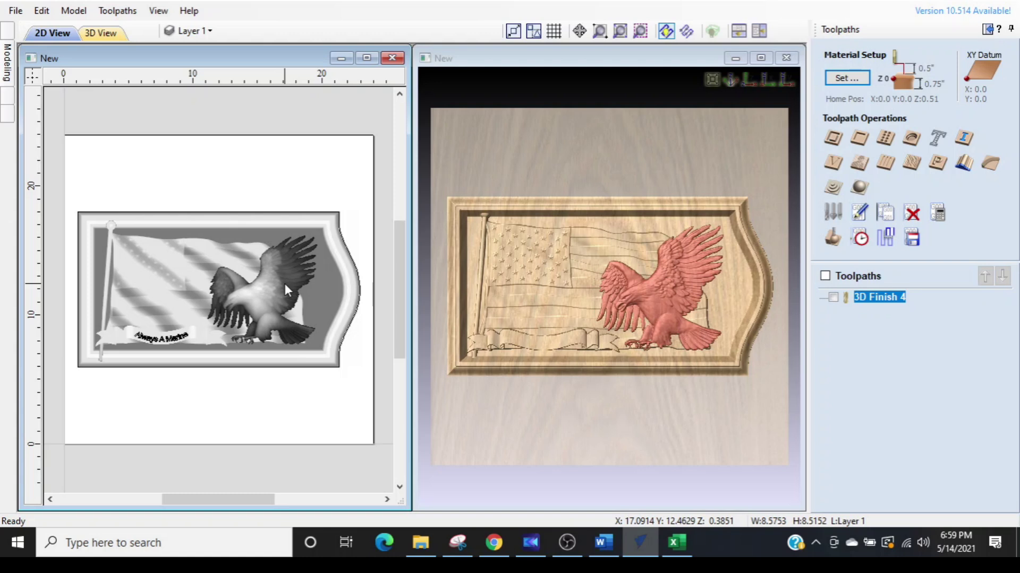
pyautogui.scroll(3, 769, 320)
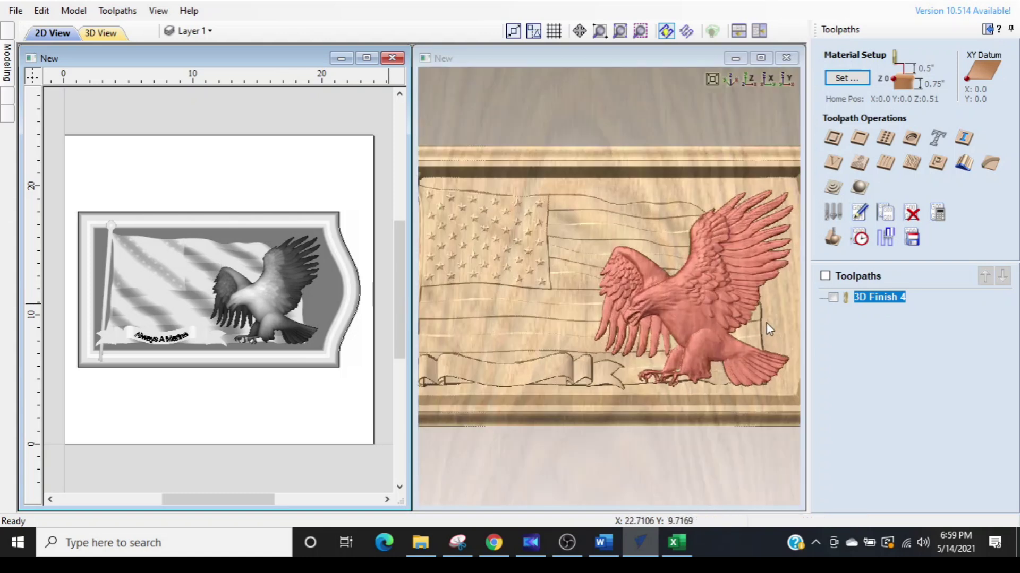
pyautogui.moveTo(664, 204); pyautogui.dragTo(605, 215, button='middle')
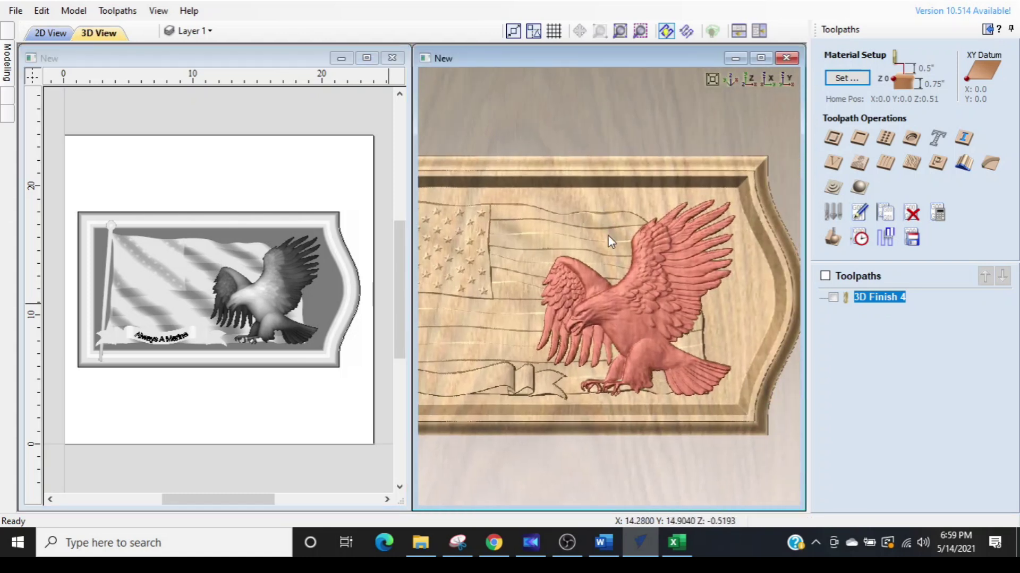
pyautogui.press('Right')
pyautogui.press('Right')
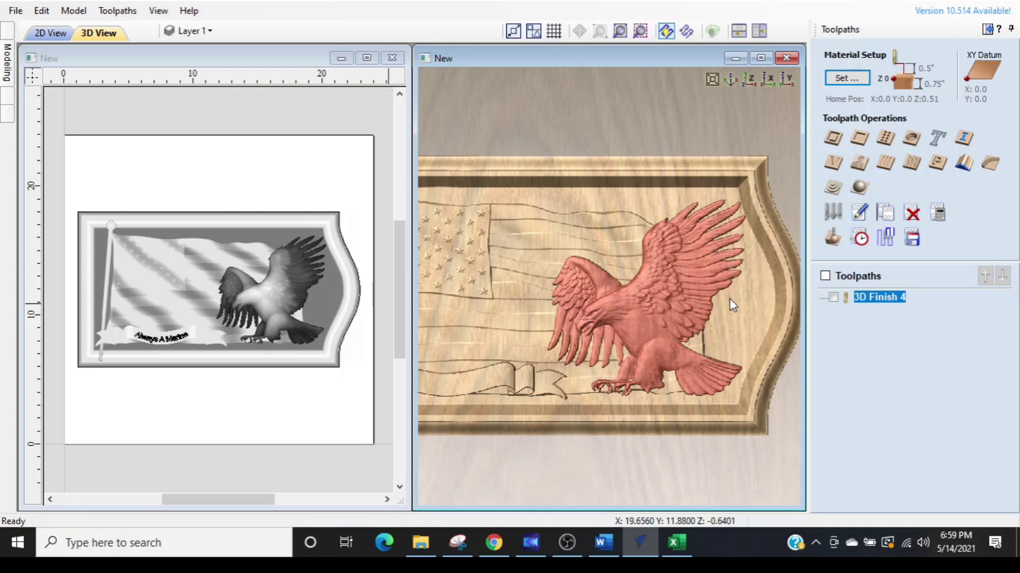
pyautogui.moveTo(754, 288); pyautogui.dragTo(711, 326, button='middle')
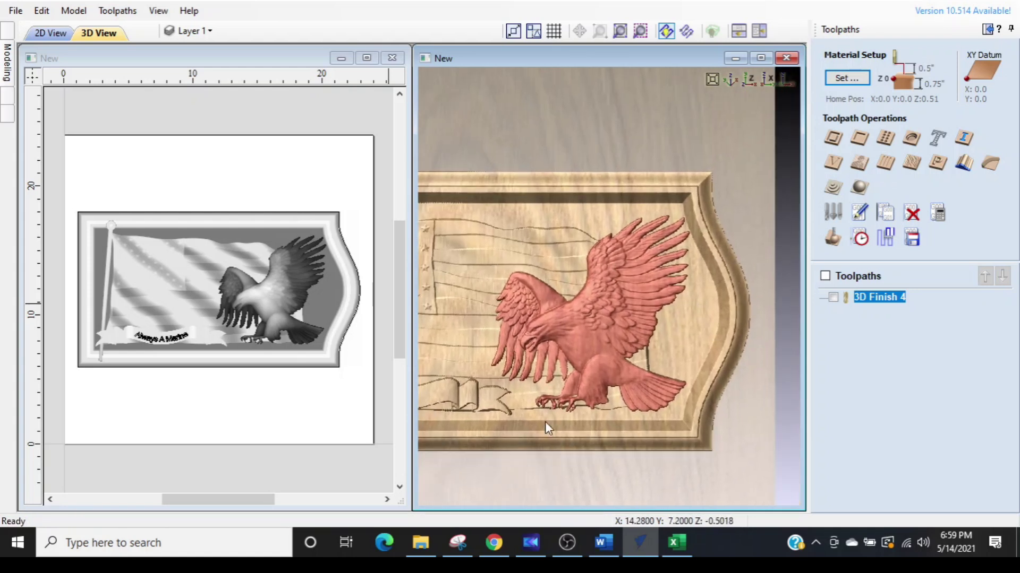
# Scale the eagle down proportionally to about 8.07 by 8.01 inches.
pyautogui.scroll(2, 279, 299)
pyautogui.click(278, 299)
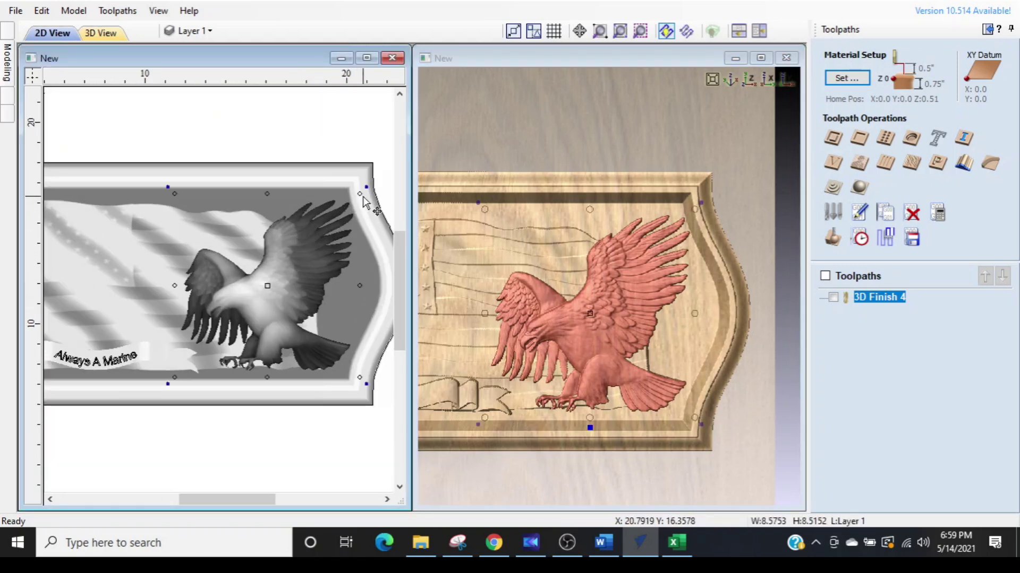
pyautogui.moveTo(359, 196); pyautogui.dragTo(349, 203)
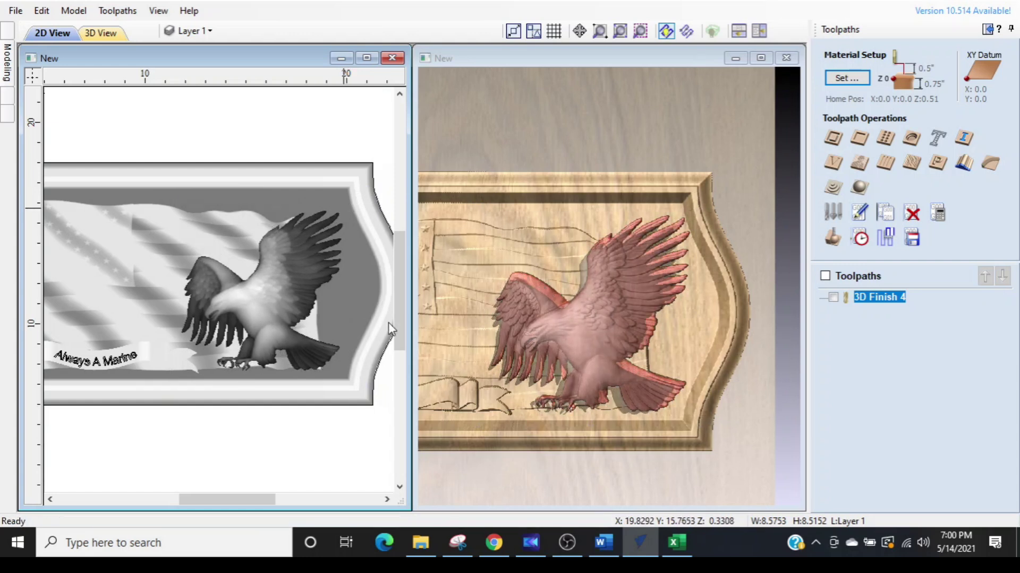
# Nudge the reduced eagle further toward the frame's curved end and deselect it.
pyautogui.press('Right')
pyautogui.press('Right')
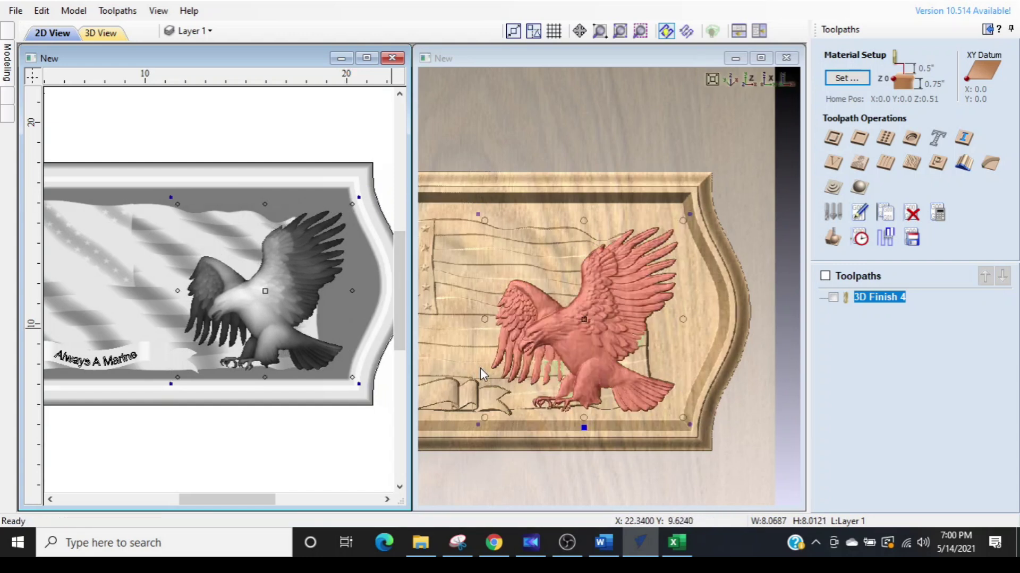
pyautogui.press('Right')
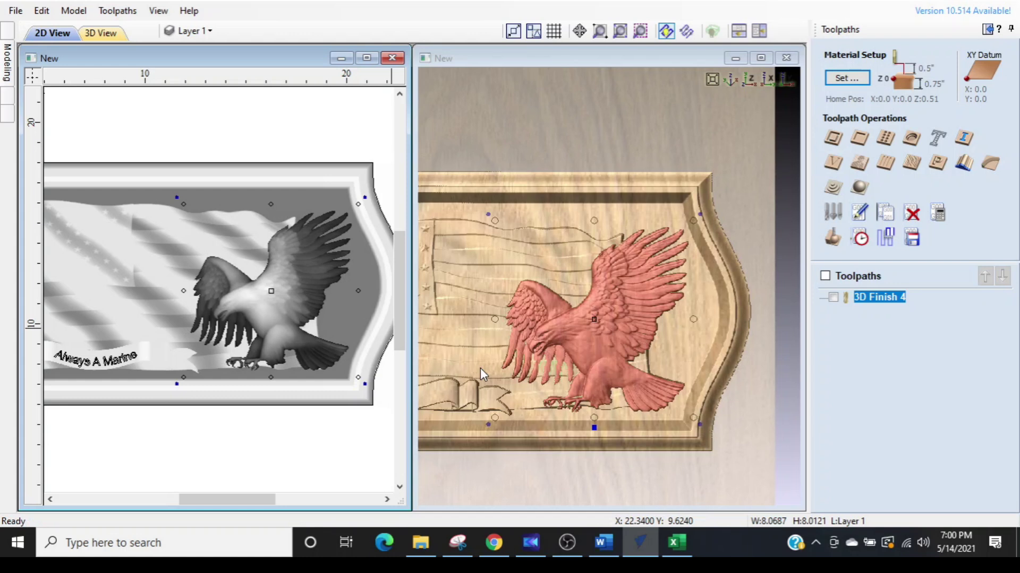
pyautogui.press('Right')
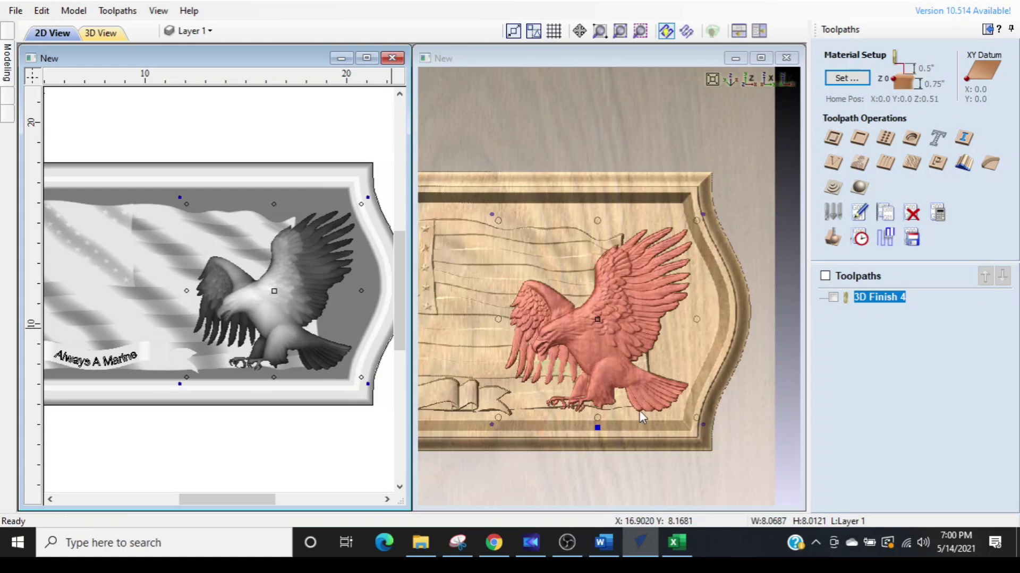
pyautogui.scroll(-2, 660, 419)
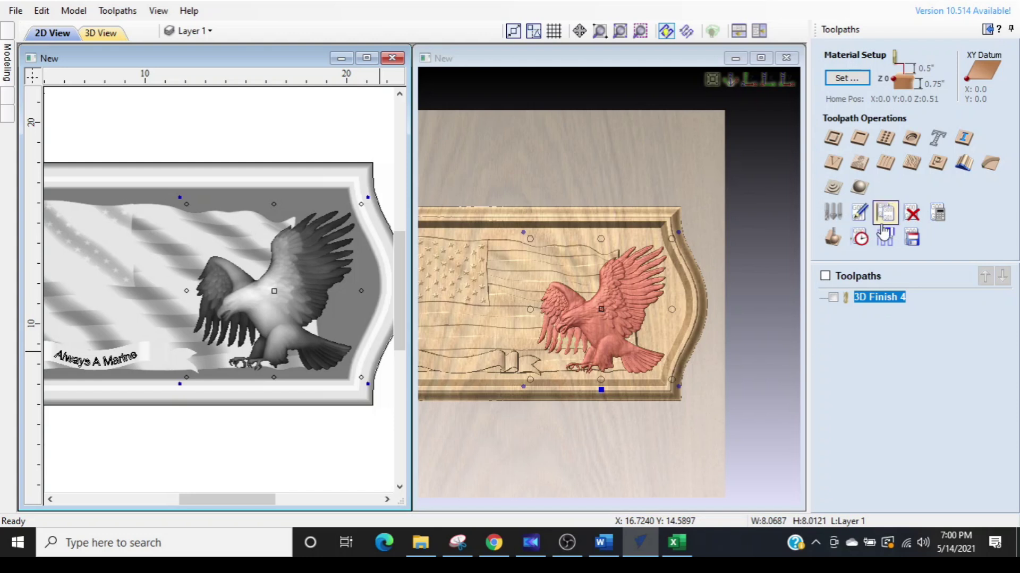
pyautogui.click(709, 168)
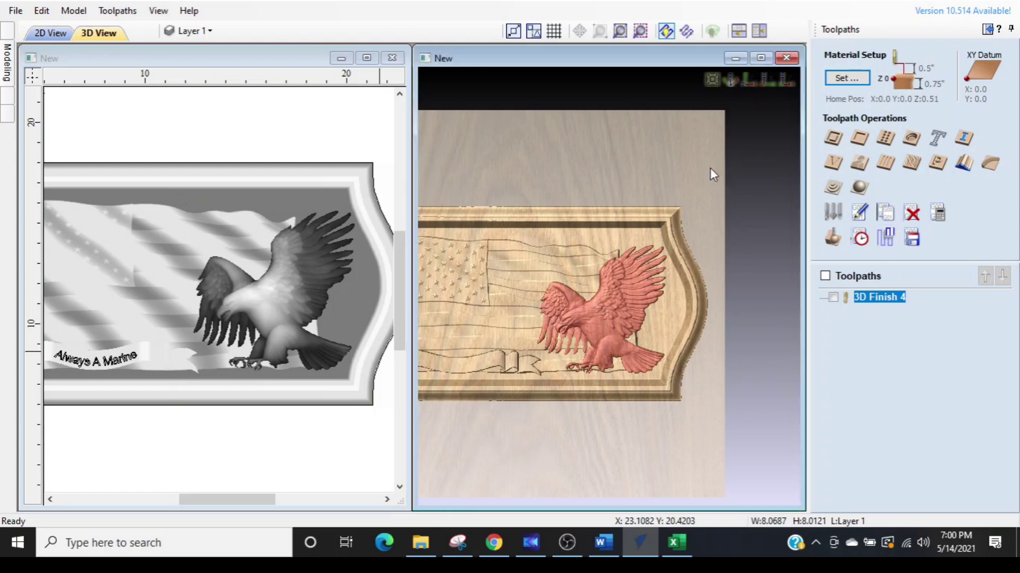
pyautogui.click(264, 129)
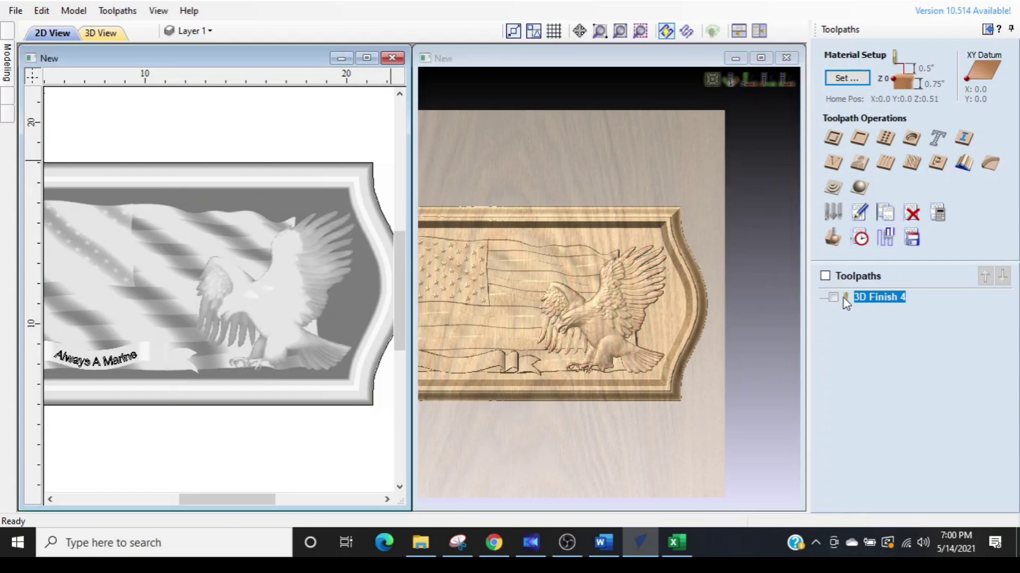
# Recalculate the 3D Finish 4 toolpath for the changed eagle.
pyautogui.moveTo(847, 299)
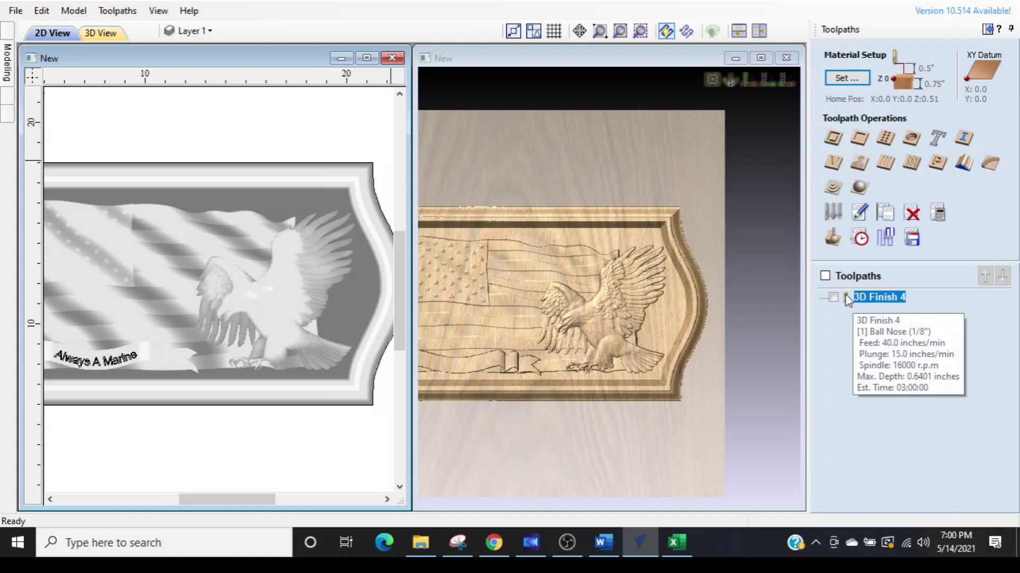
pyautogui.rightClick(848, 301)
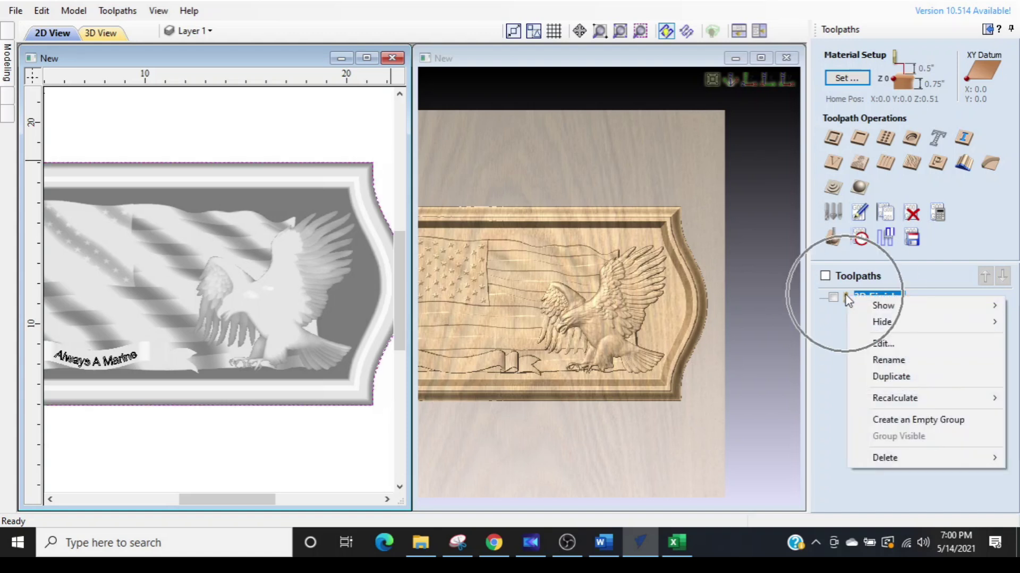
pyautogui.moveTo(873, 408)
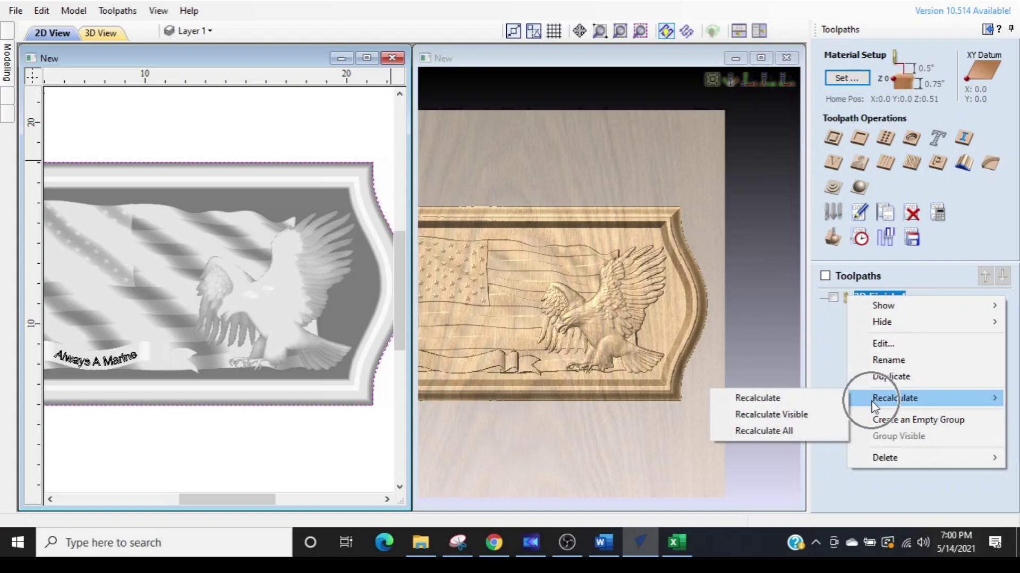
pyautogui.click(796, 399)
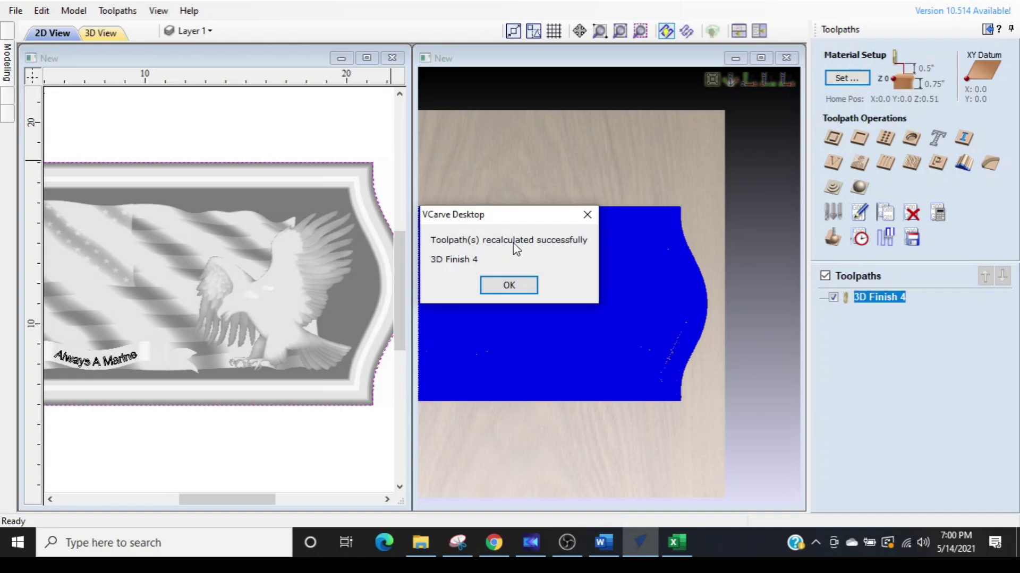
pyautogui.click(496, 288)
# Reset the preview and simulate the recalculated toolpath, inspecting the eagle's head and wings up close.
pyautogui.click(834, 239)
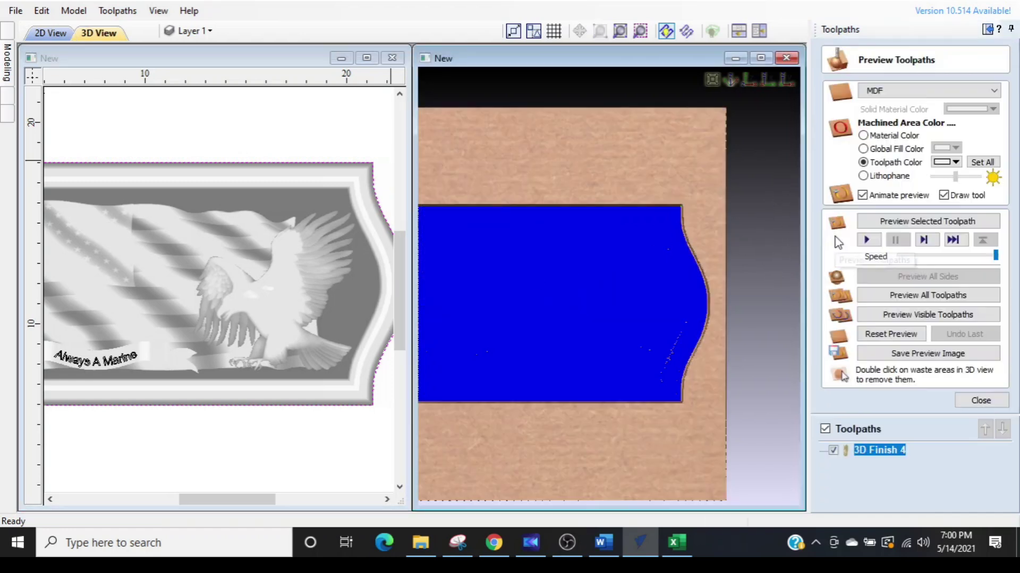
pyautogui.click(880, 337)
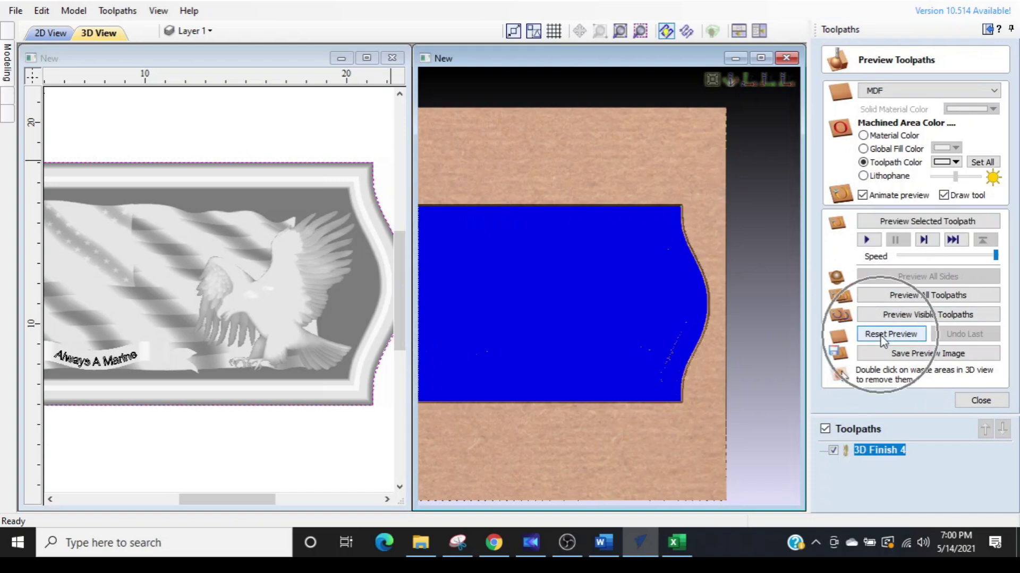
pyautogui.click(905, 227)
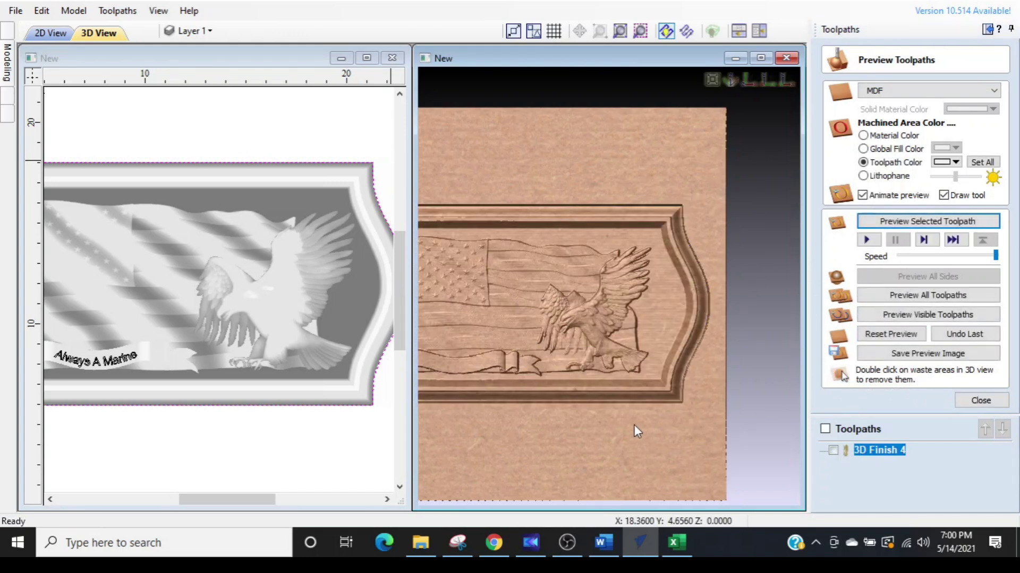
pyautogui.scroll(-1, 630, 425)
pyautogui.scroll(4, 630, 425)
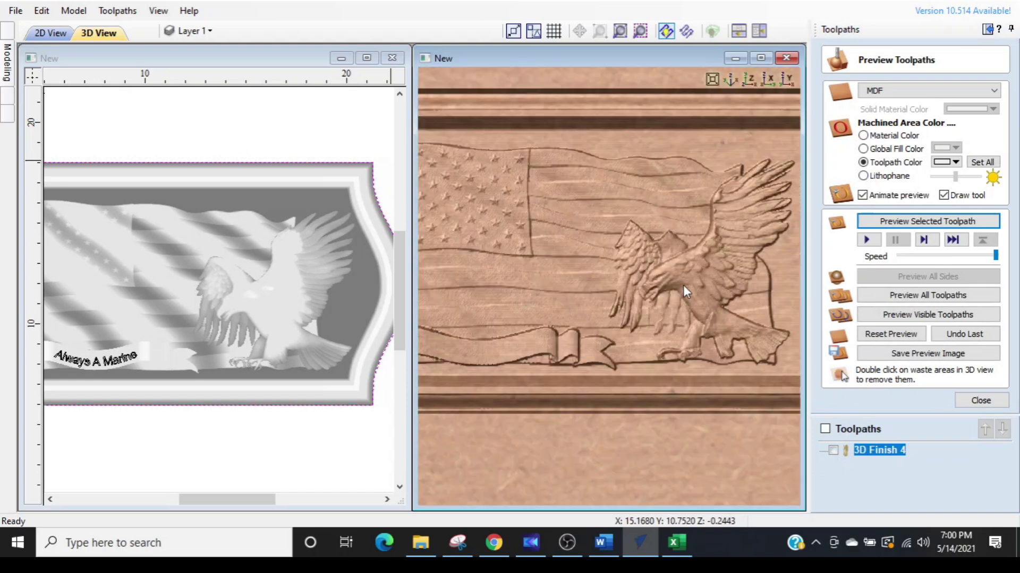
pyautogui.scroll(2, 618, 387)
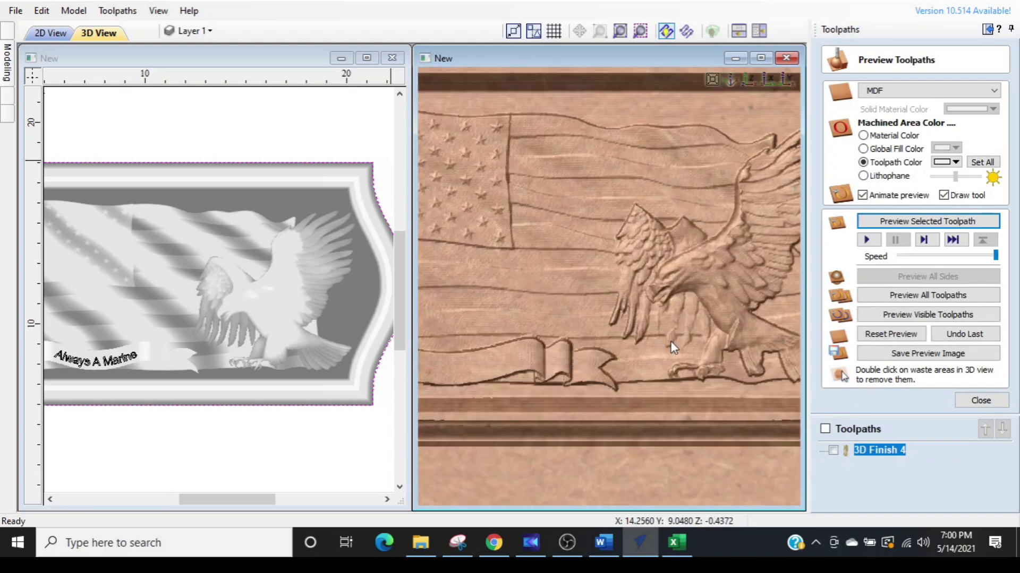
pyautogui.scroll(2, 595, 276)
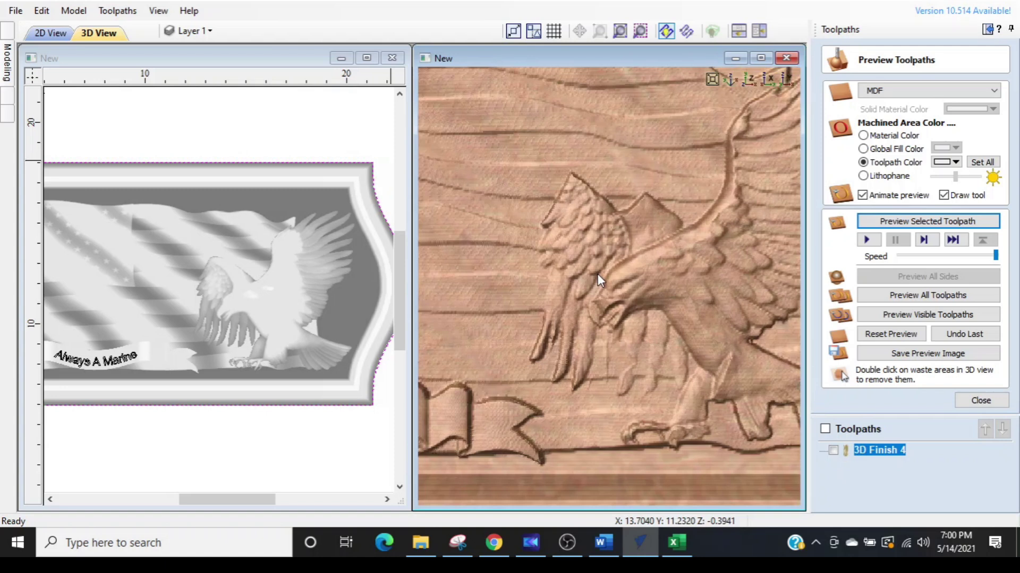
pyautogui.scroll(-1, 628, 298)
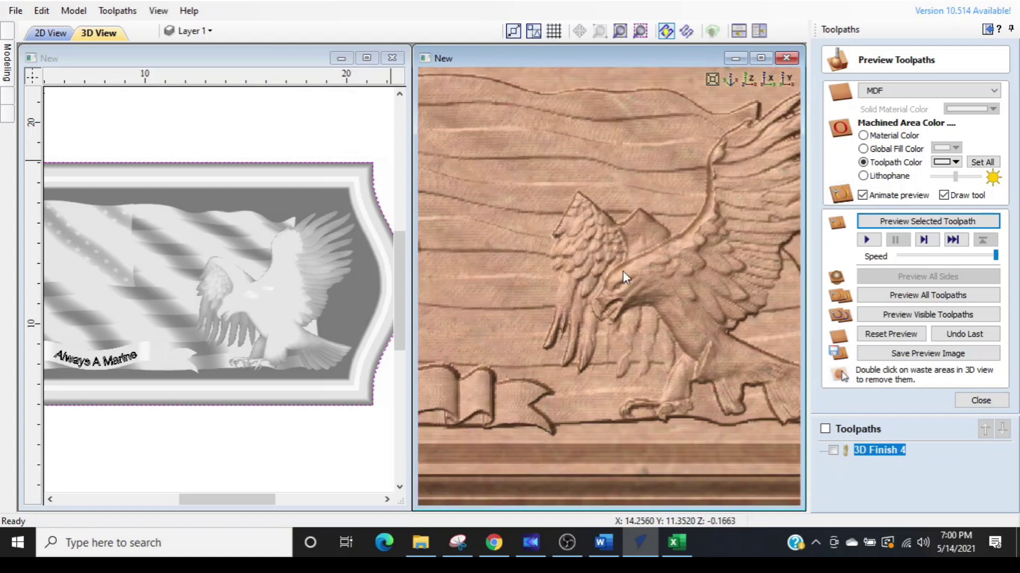
pyautogui.scroll(1, 623, 271)
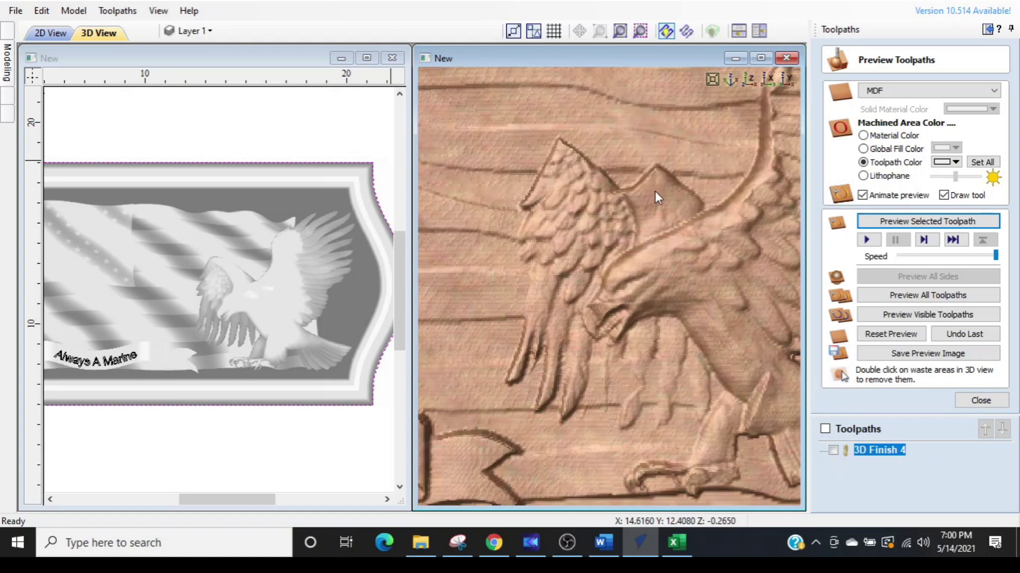
# Inspect the area between the eagle's wings in the design and the carving preview, then reset the preview and simulate all toolpaths.
pyautogui.scroll(-1, 644, 210)
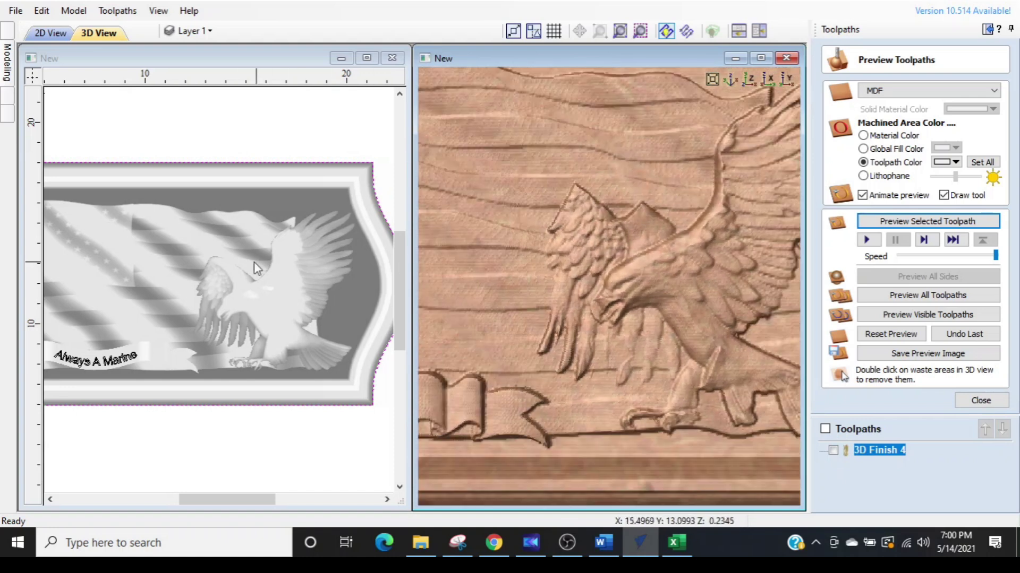
pyautogui.scroll(3, 243, 266)
pyautogui.click(274, 277)
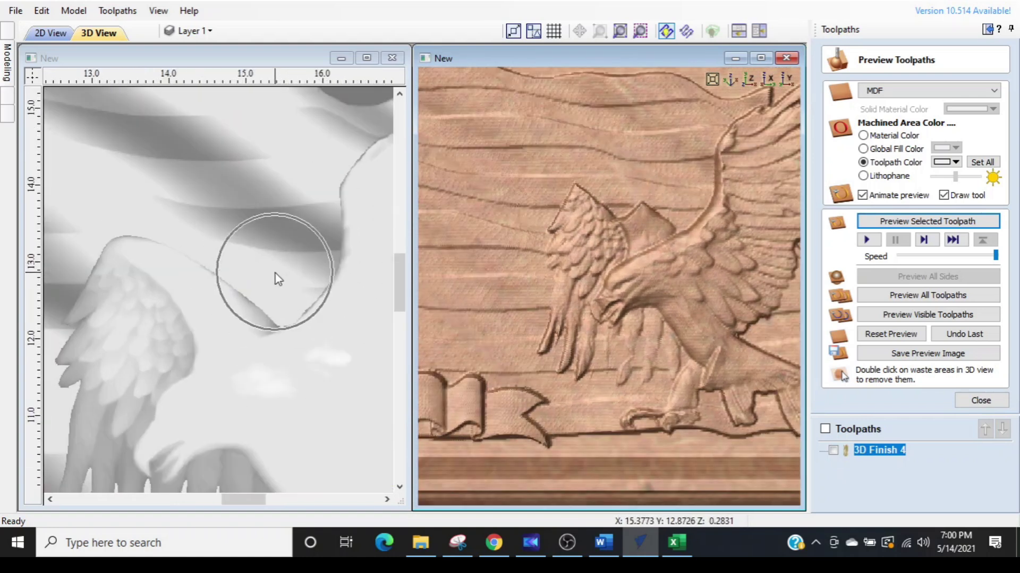
pyautogui.scroll(-2, 621, 328)
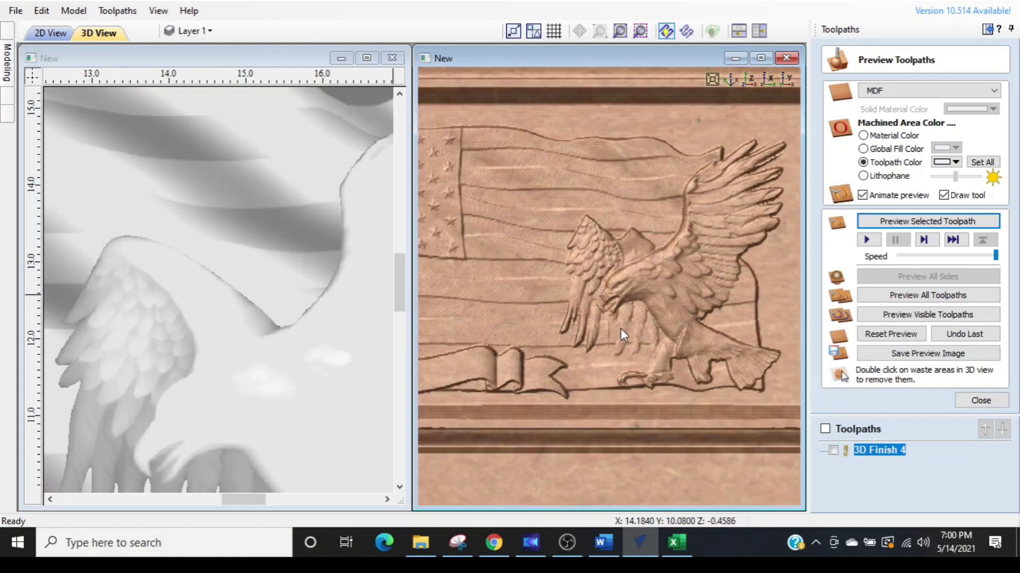
pyautogui.moveTo(629, 286); pyautogui.dragTo(588, 345)
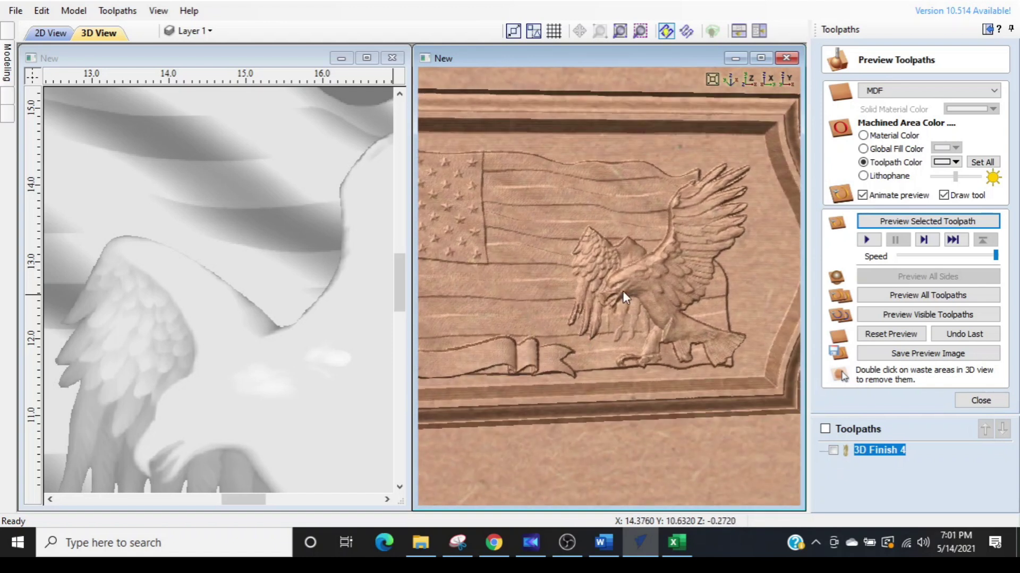
pyautogui.click(882, 343)
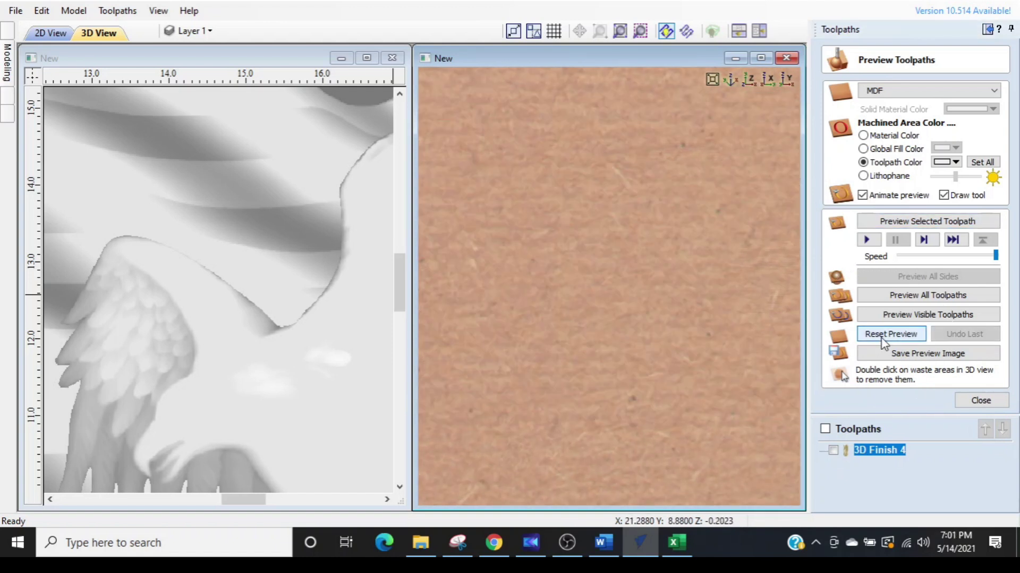
pyautogui.click(871, 296)
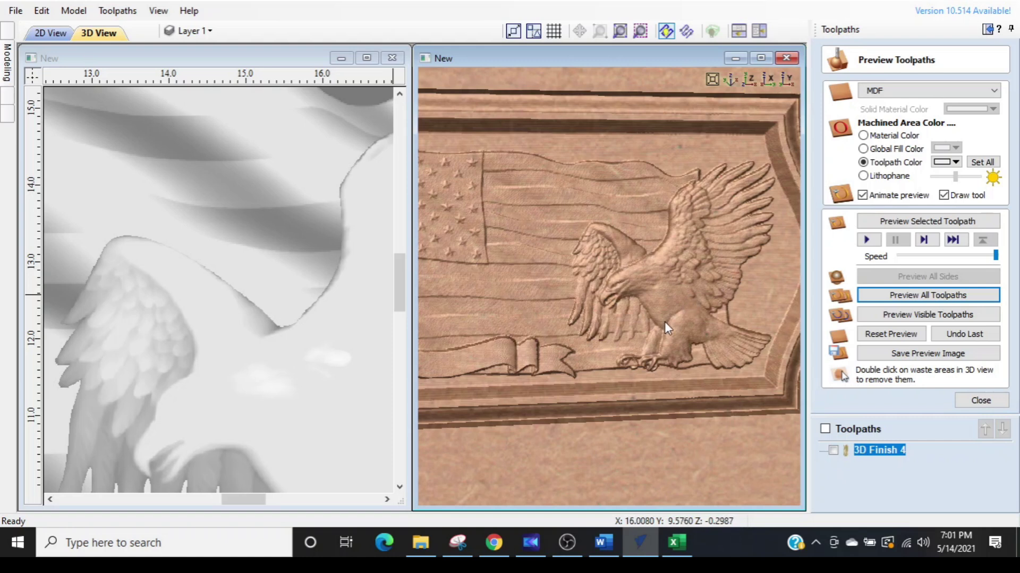
# Move the eagle toward the flag, enlarge it to about 8.66 by 8.59 inches, and fine-tune its position inside the frame.
pyautogui.scroll(-5, 284, 383)
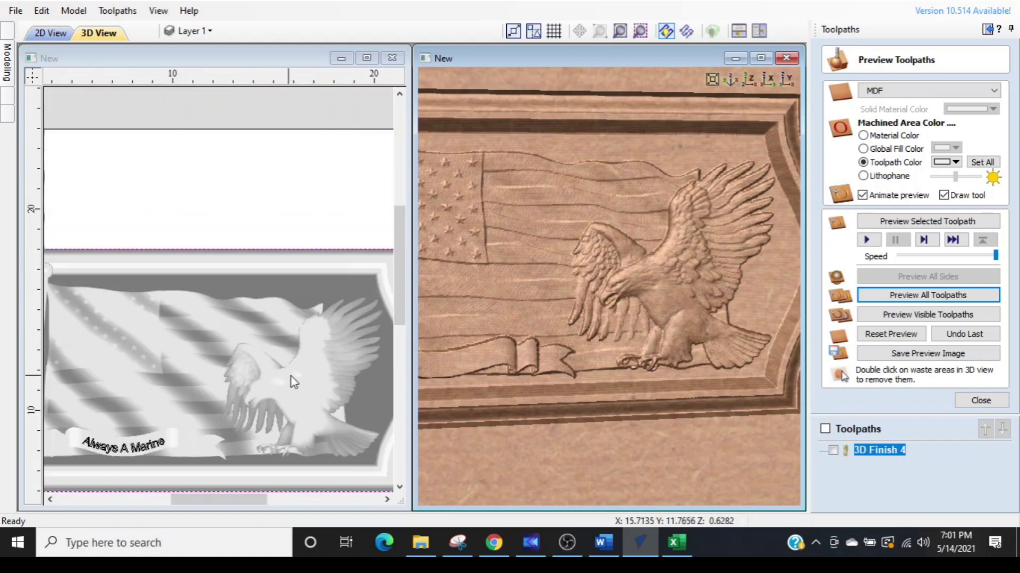
pyautogui.click(288, 377)
pyautogui.moveTo(290, 376); pyautogui.dragTo(264, 376)
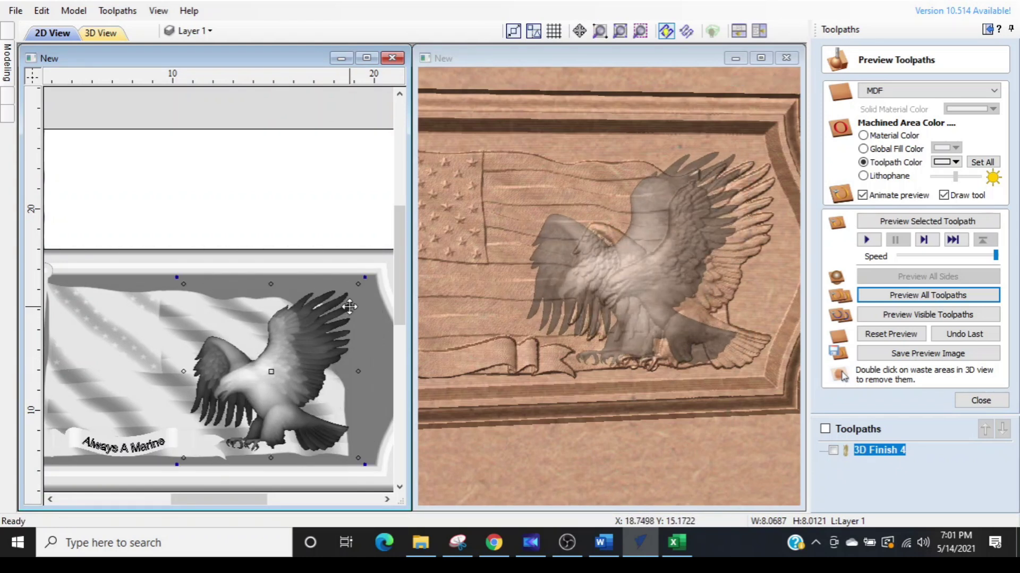
pyautogui.moveTo(357, 283); pyautogui.dragTo(372, 270)
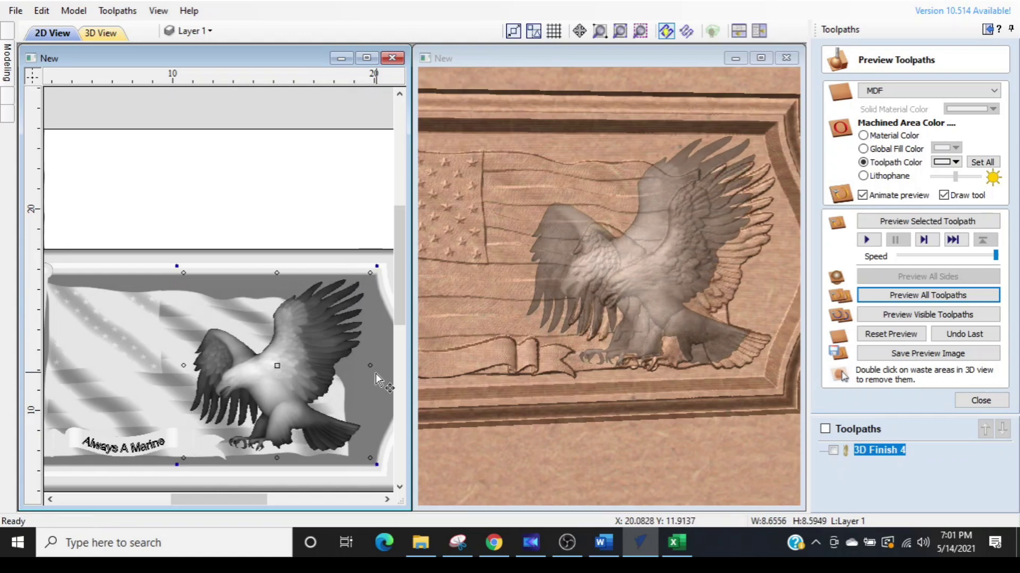
pyautogui.moveTo(315, 356); pyautogui.dragTo(318, 361)
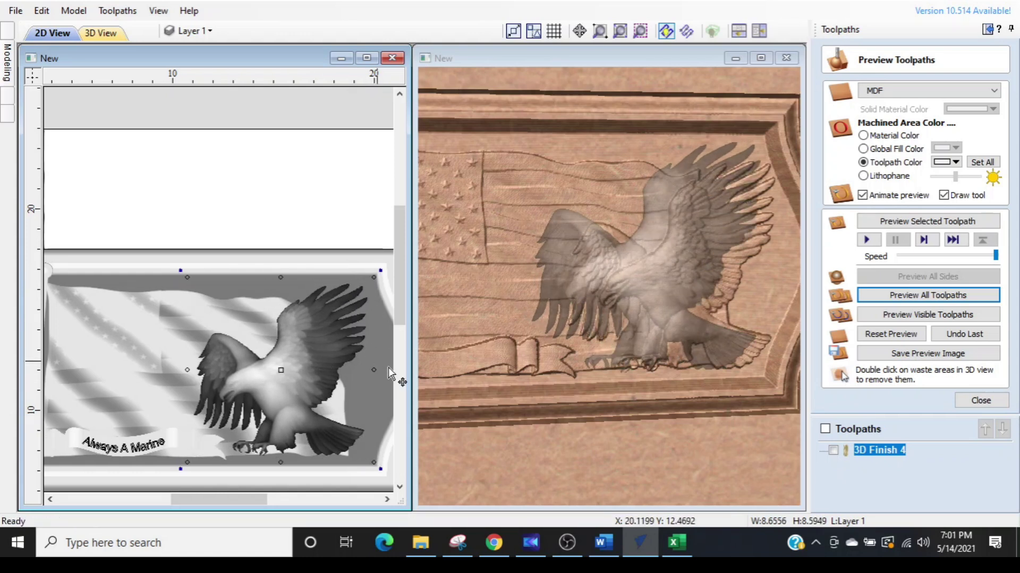
# Recalculate the 3D Finish 4 toolpath for the enlarged, repositioned eagle.
pyautogui.rightClick(881, 452)
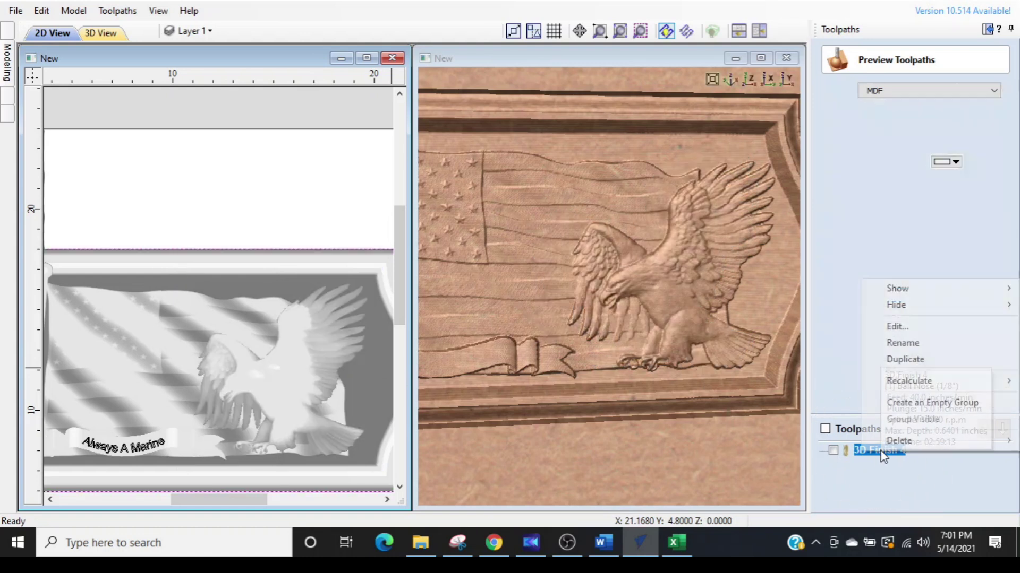
pyautogui.moveTo(895, 382)
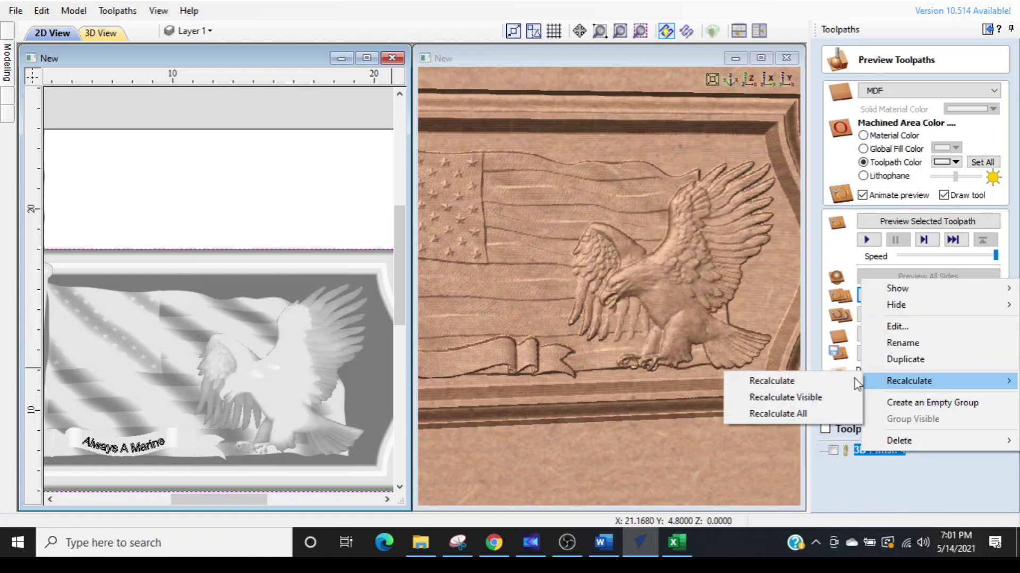
pyautogui.click(818, 381)
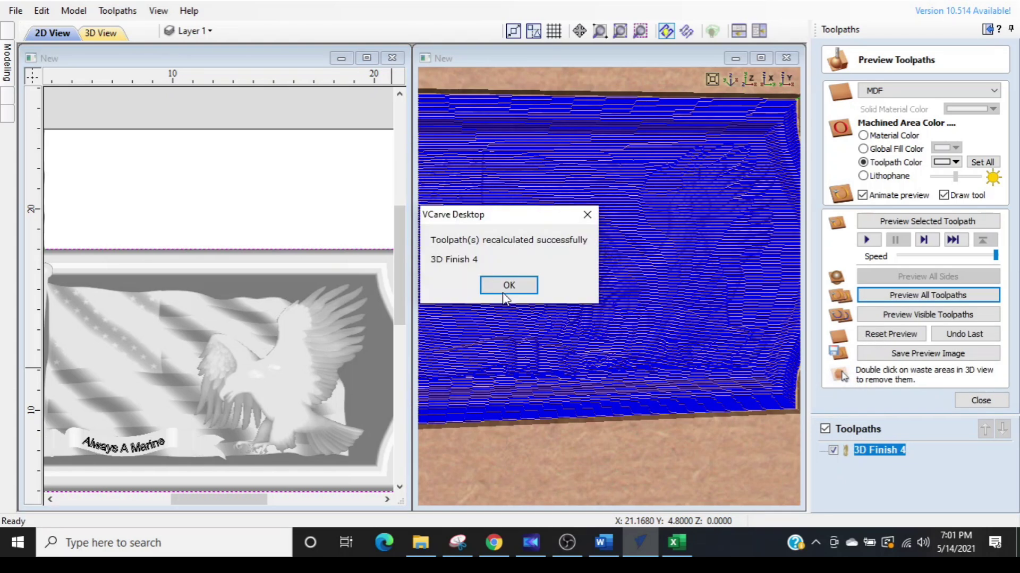
pyautogui.click(526, 286)
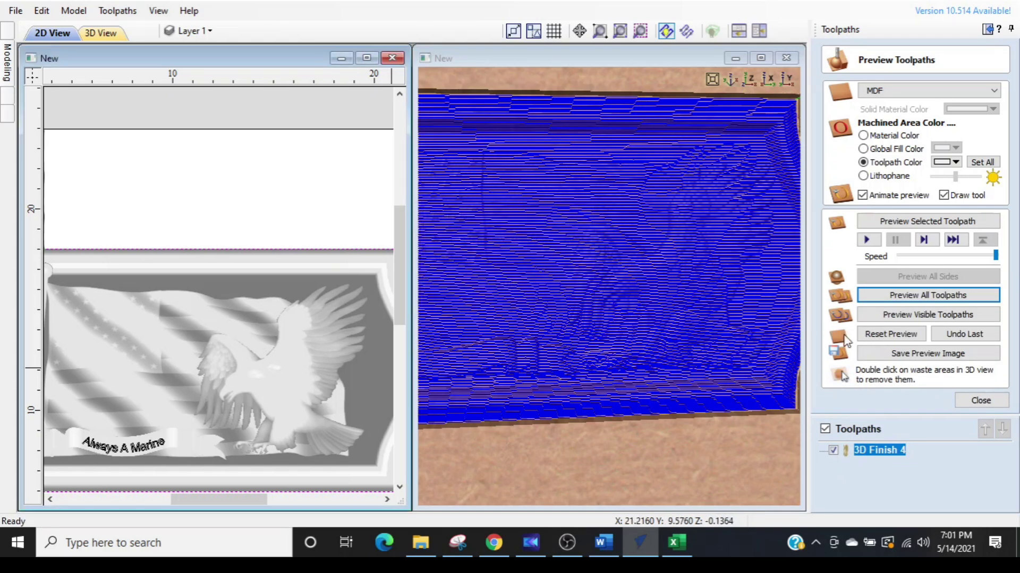
# Reset the preview, simulate the selected 3D Finish 4 toolpath, and leave the toolpath preview.
pyautogui.click(880, 335)
pyautogui.click(889, 226)
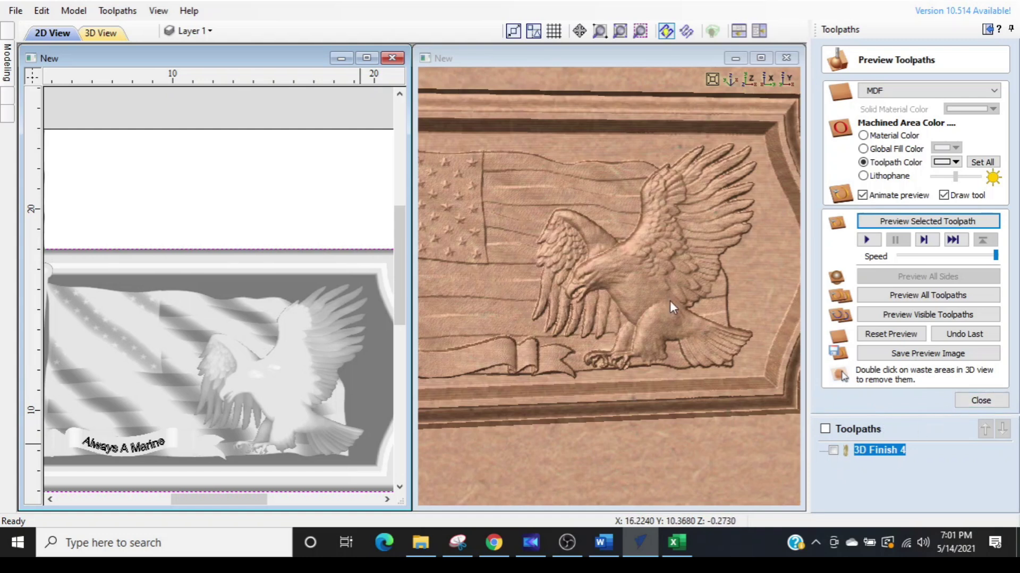
pyautogui.click(980, 401)
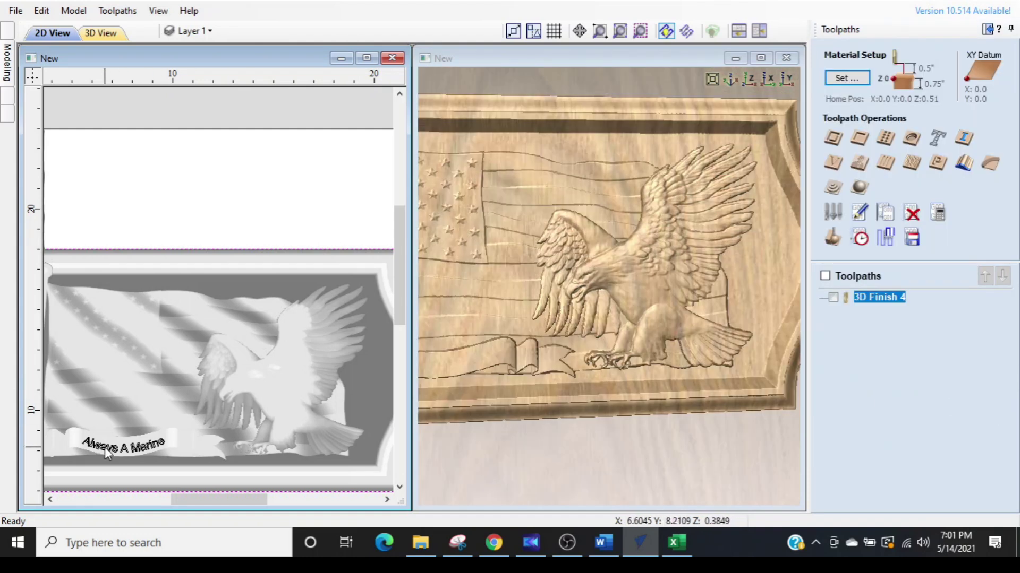
# Set up a V-Carve / Engraving toolpath for the "Always A Marine" text using the 90° 1/4" V-bit.
pyautogui.scroll(2, 104, 447)
pyautogui.scroll(3, 138, 451)
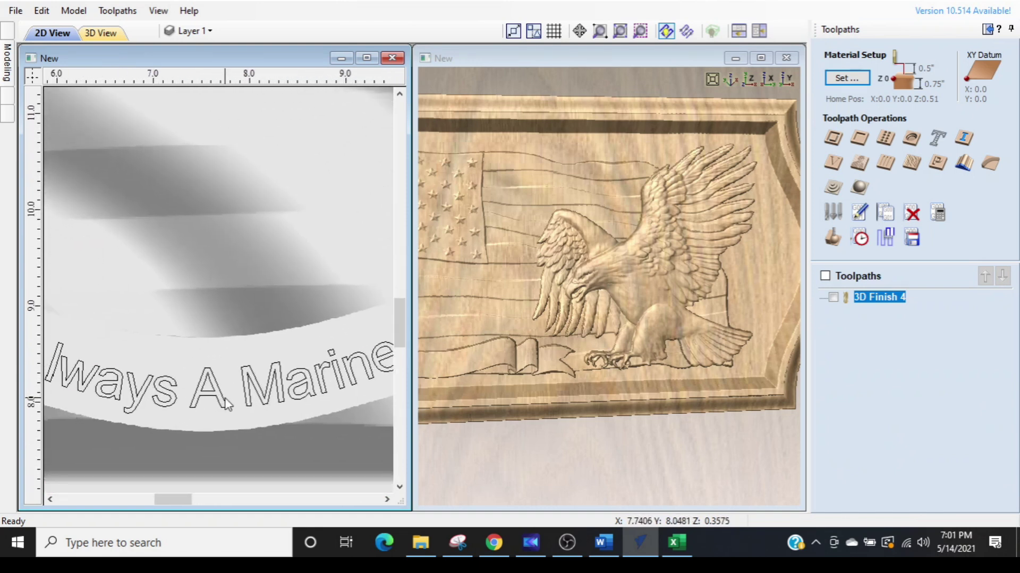
pyautogui.click(225, 400)
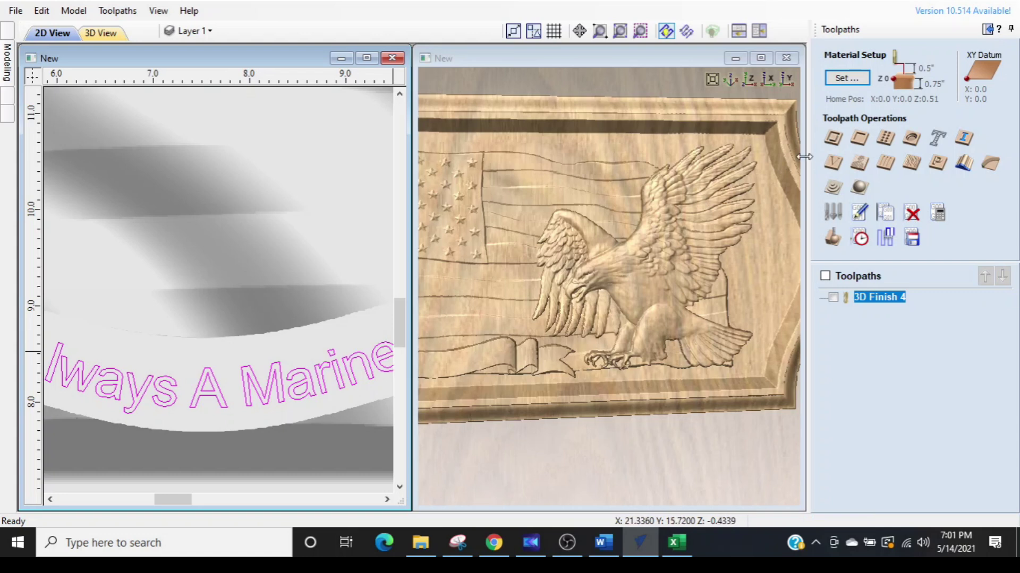
pyautogui.click(832, 166)
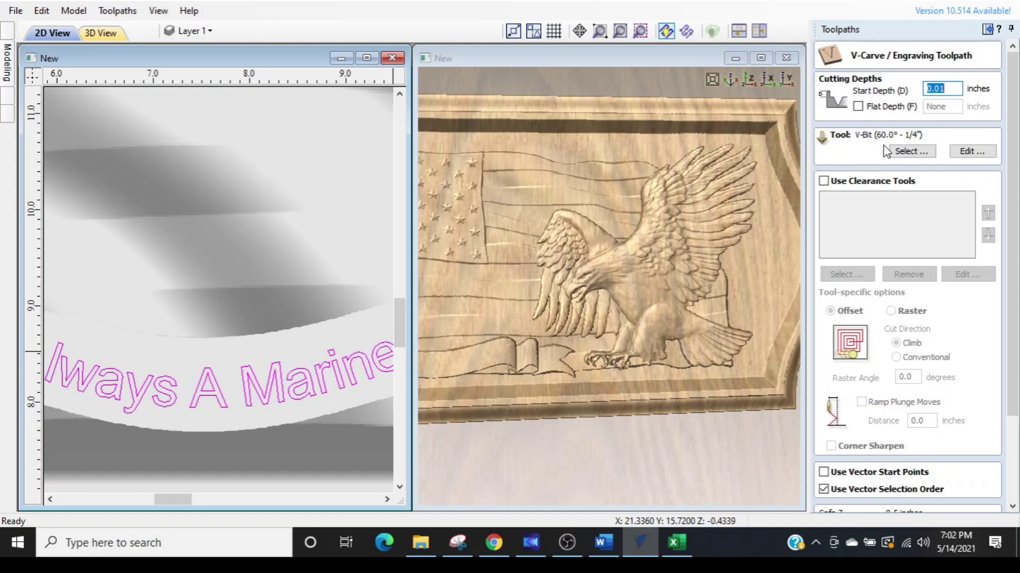
pyautogui.click(909, 153)
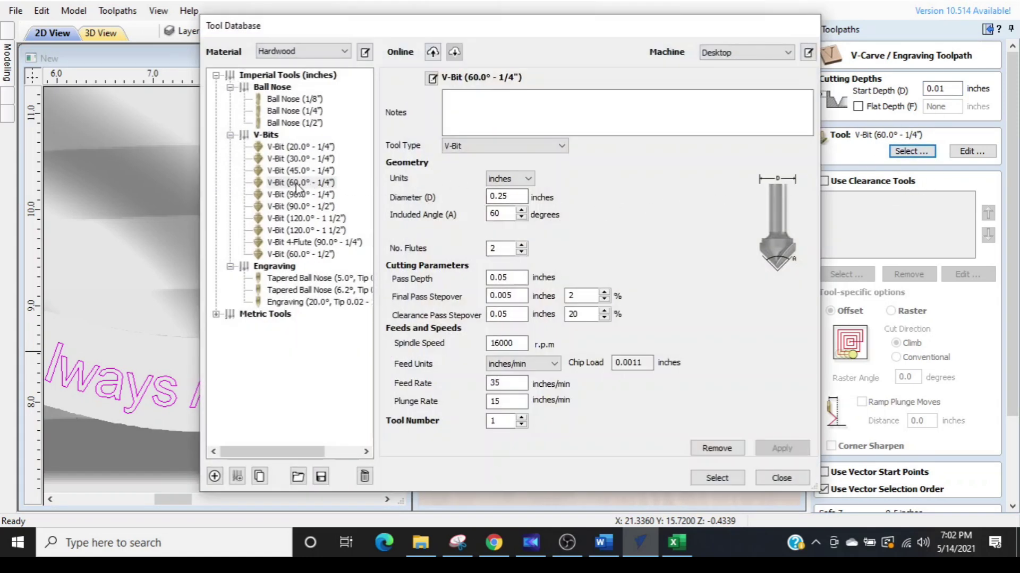
pyautogui.doubleClick(298, 194)
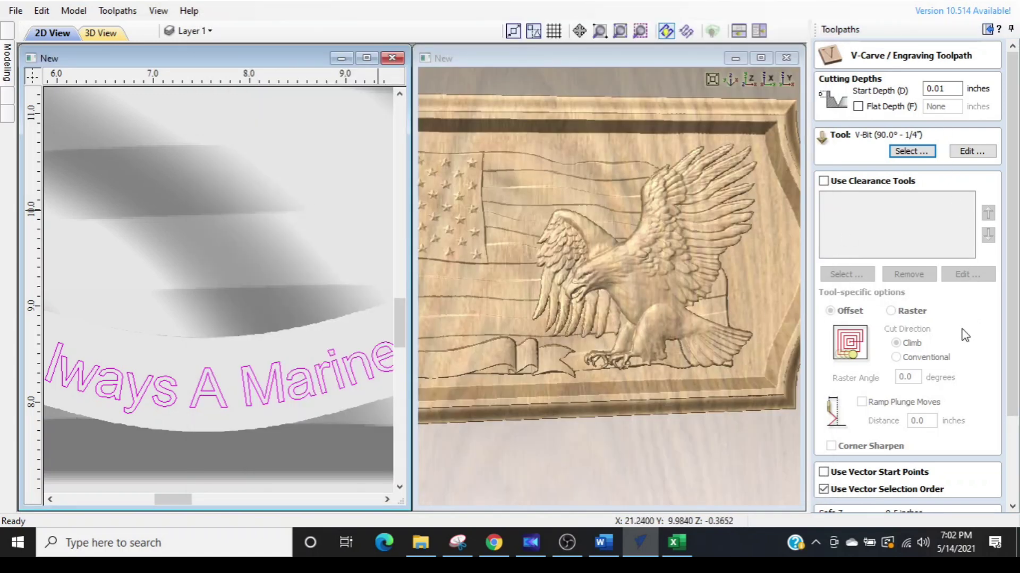
pyautogui.scroll(-3, 1018, 308)
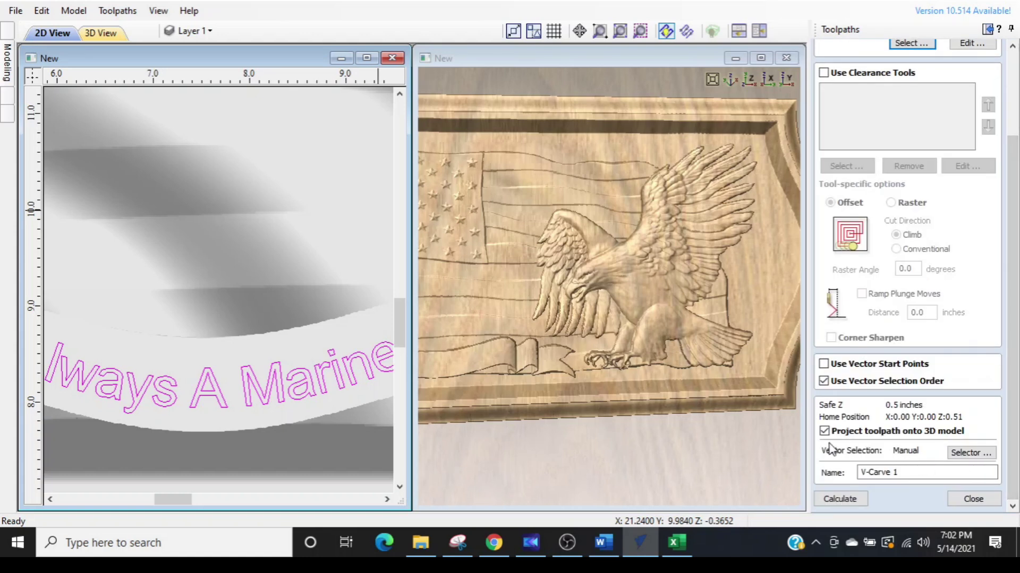
pyautogui.press('ctrl')
pyautogui.press('ctrl')
pyautogui.press('ctrl')
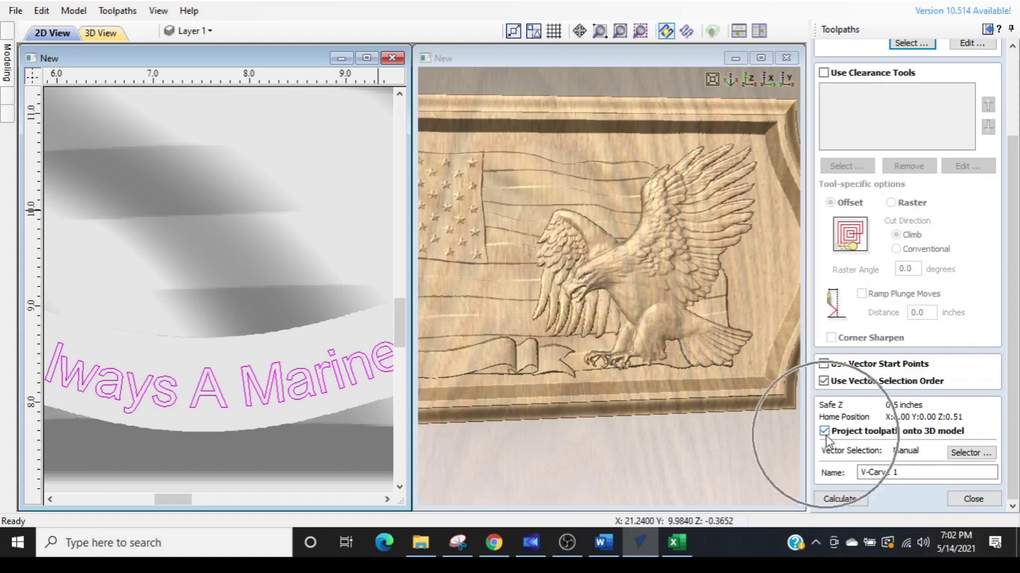
# Examine the banner's raised, curved surface at a low angle in the 3D view and locate it in the 2D design.
pyautogui.moveTo(555, 450); pyautogui.dragTo(764, 404, button='middle')
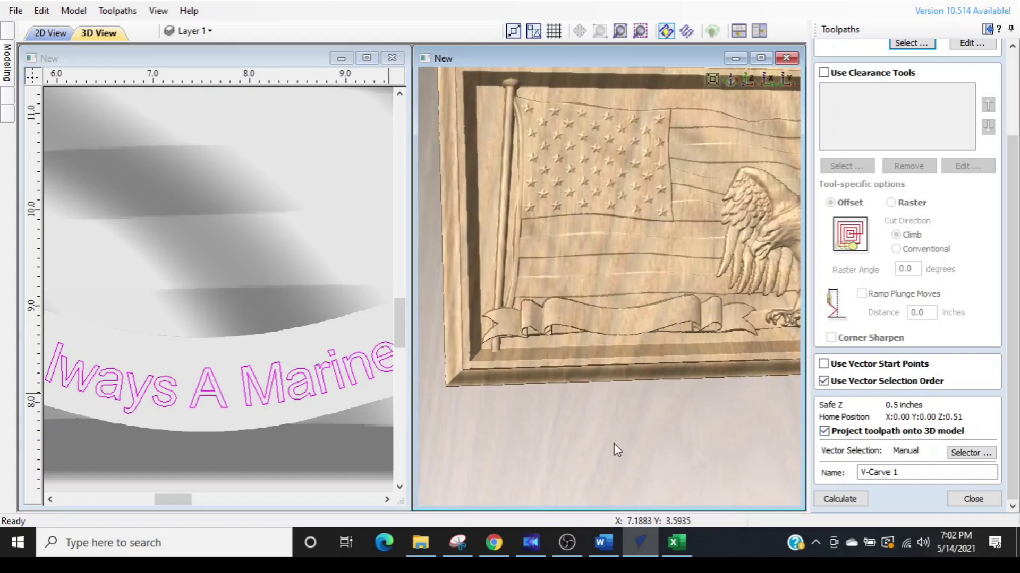
pyautogui.moveTo(546, 428); pyautogui.dragTo(531, 215)
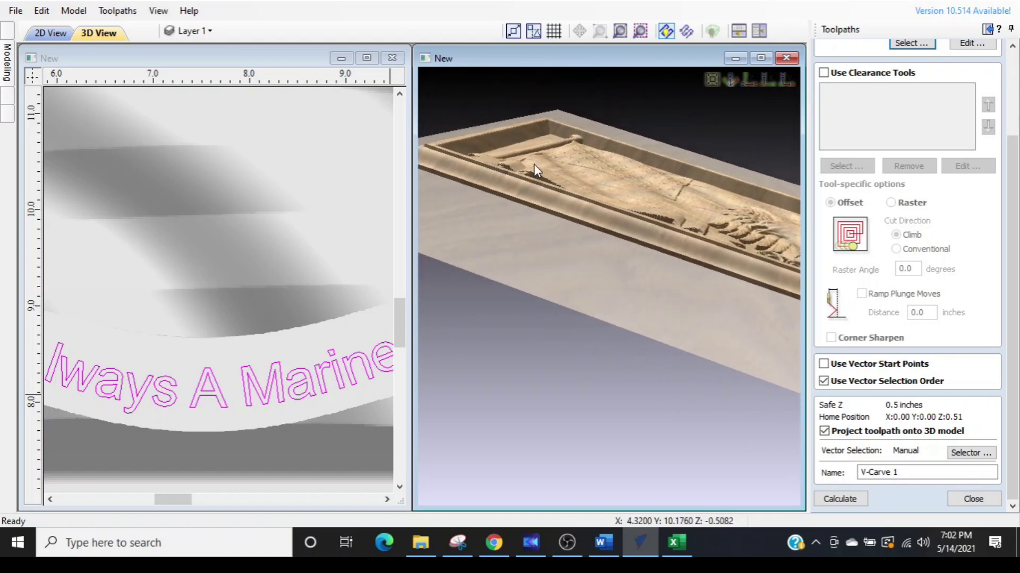
pyautogui.scroll(5, 579, 235)
pyautogui.moveTo(621, 168); pyautogui.dragTo(674, 272)
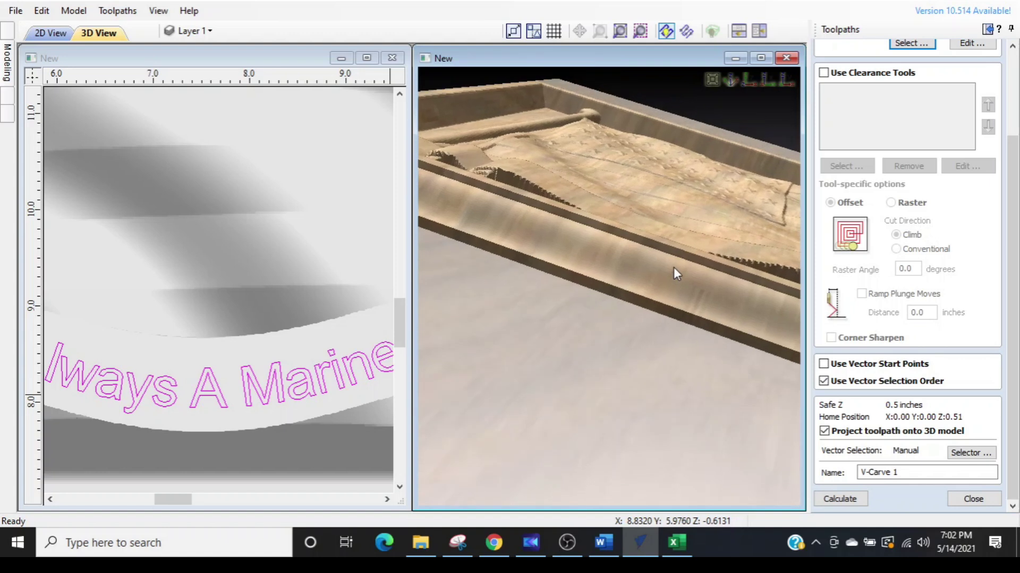
pyautogui.scroll(-2, 286, 316)
pyautogui.scroll(-3, 285, 313)
pyautogui.moveTo(299, 297); pyautogui.dragTo(326, 261, button='middle')
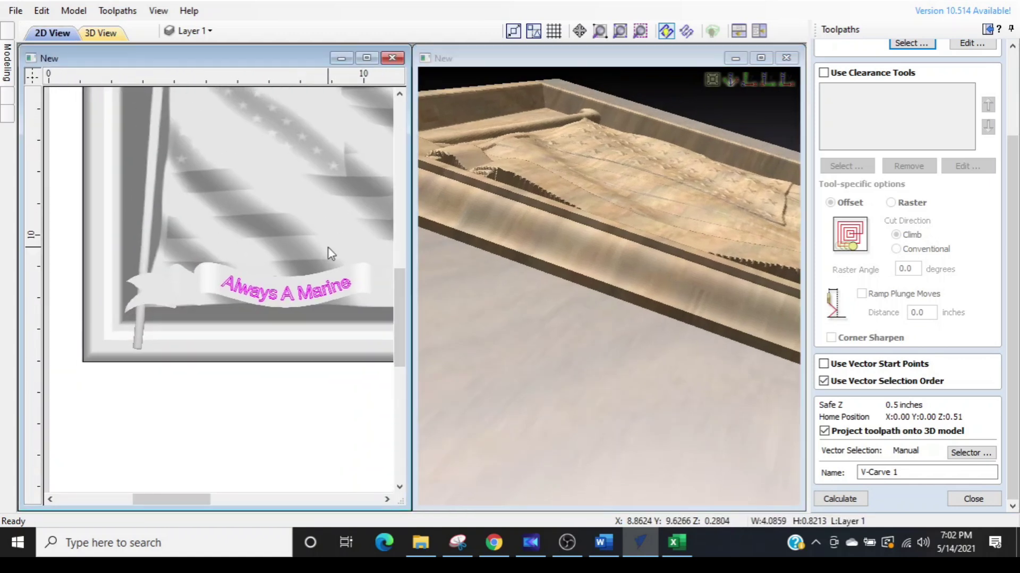
# Move the banner below the frame to inspect its curved profile edge-on, and undo the move.
pyautogui.click(355, 279)
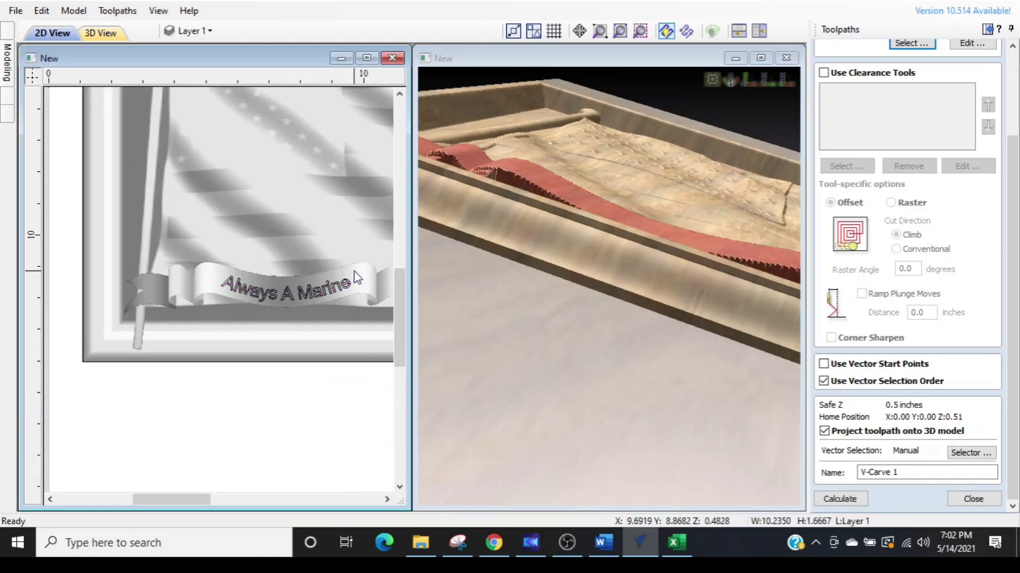
pyautogui.moveTo(355, 271); pyautogui.dragTo(349, 376)
pyautogui.moveTo(626, 386); pyautogui.dragTo(668, 339)
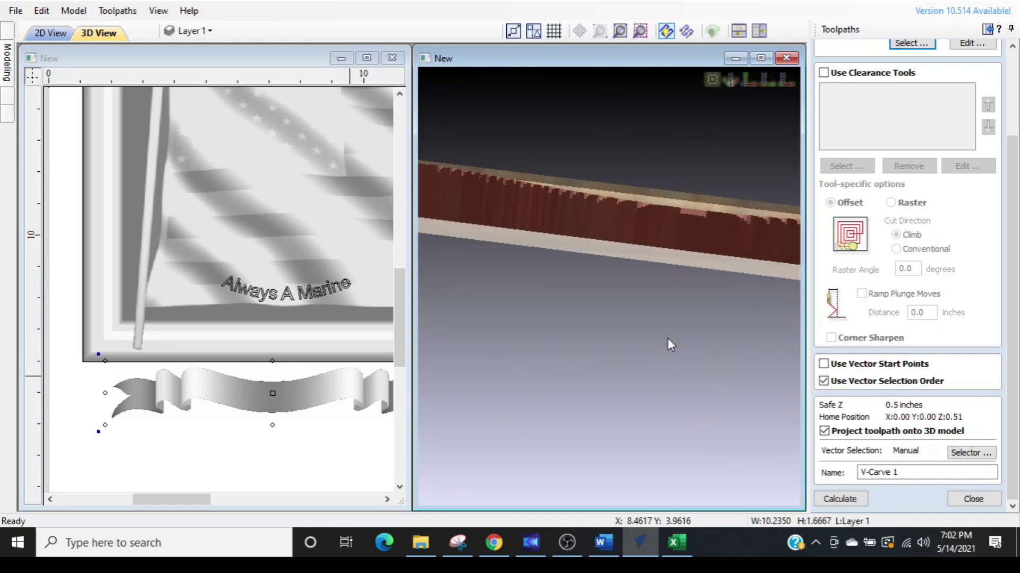
pyautogui.click(765, 80)
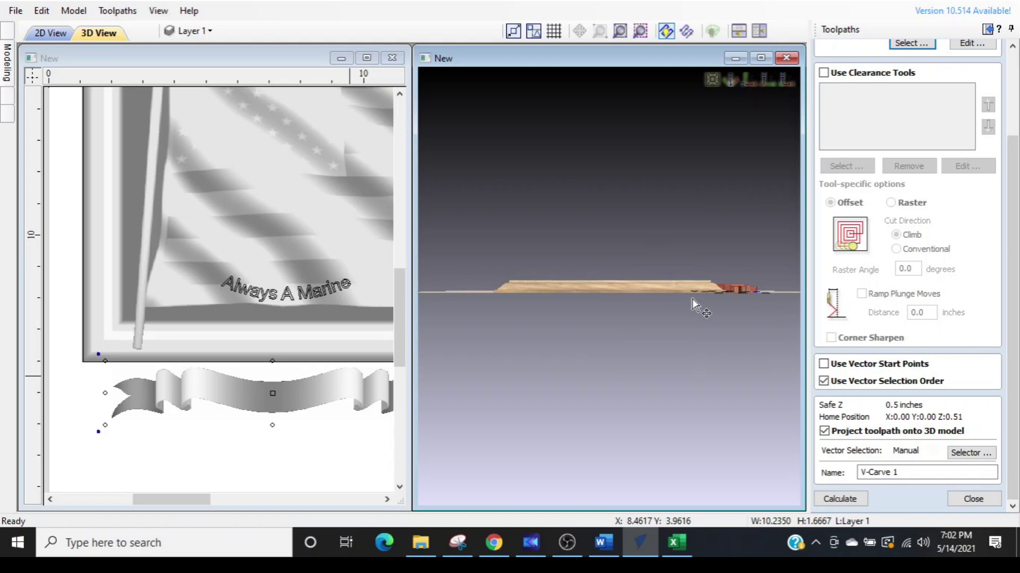
pyautogui.click(790, 78)
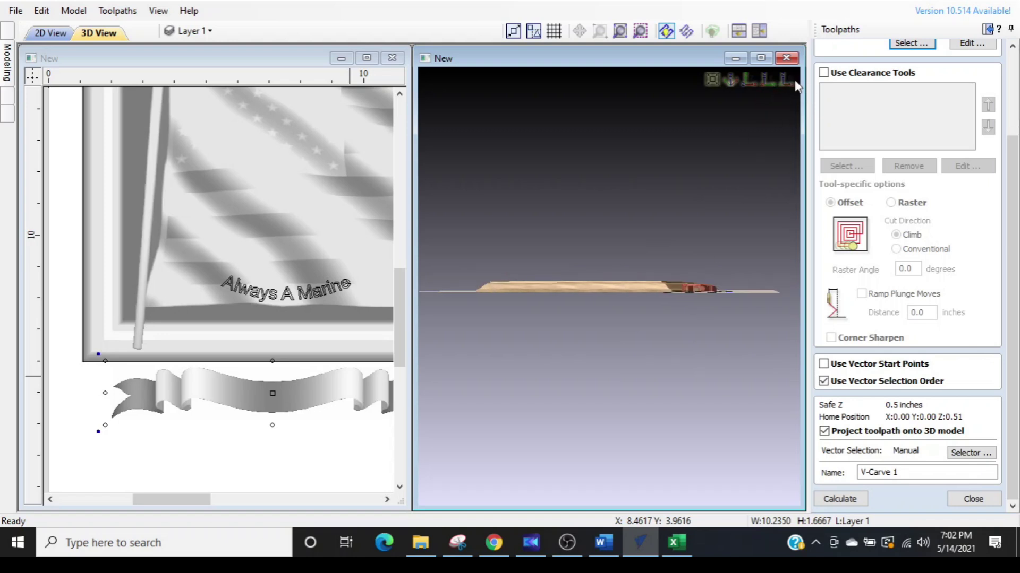
pyautogui.moveTo(531, 290); pyautogui.dragTo(610, 318)
pyautogui.moveTo(616, 222); pyautogui.dragTo(735, 211)
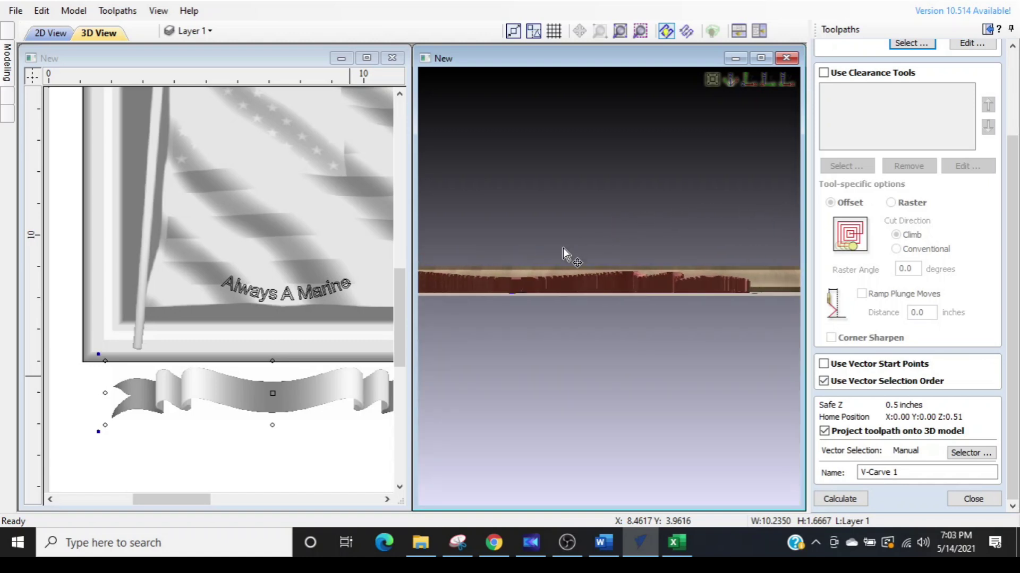
pyautogui.moveTo(543, 243); pyautogui.dragTo(607, 244)
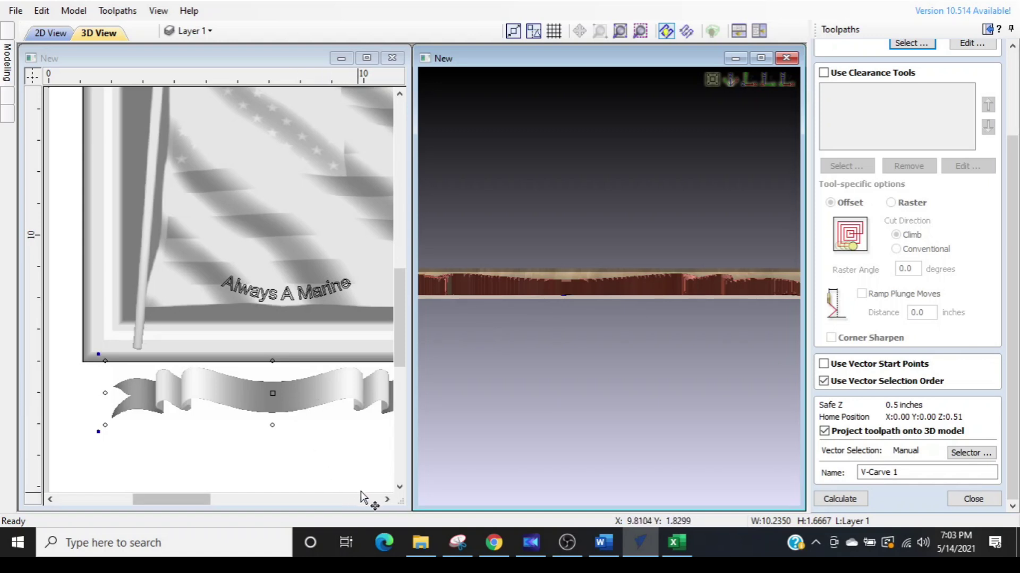
pyautogui.hotkey('ctrl', 'z')
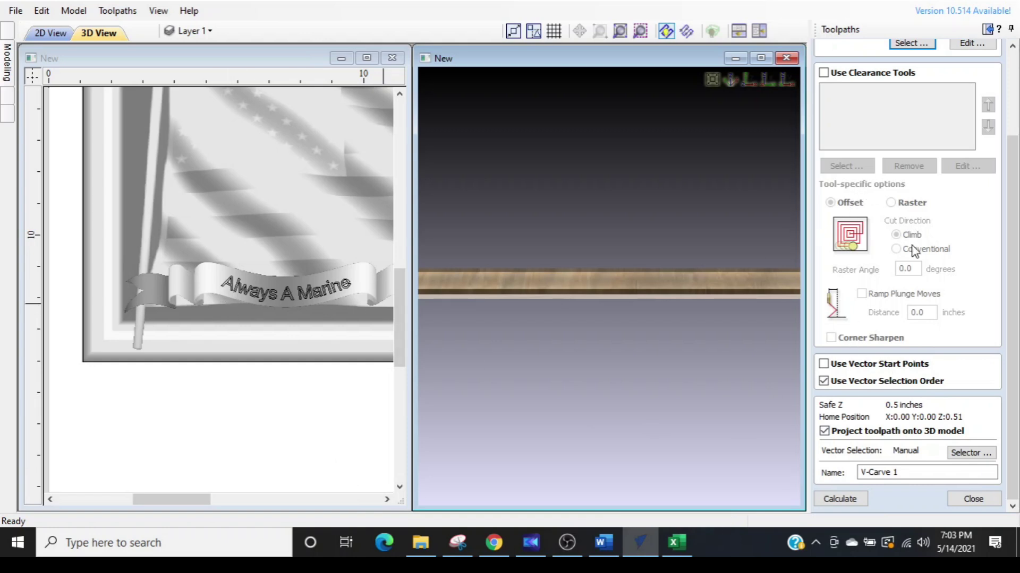
# Calculate the V-Carve 1 toolpath for the "Always A Marine" text, projected onto the 3D model, and simulate it on the banner.
pyautogui.click(265, 291)
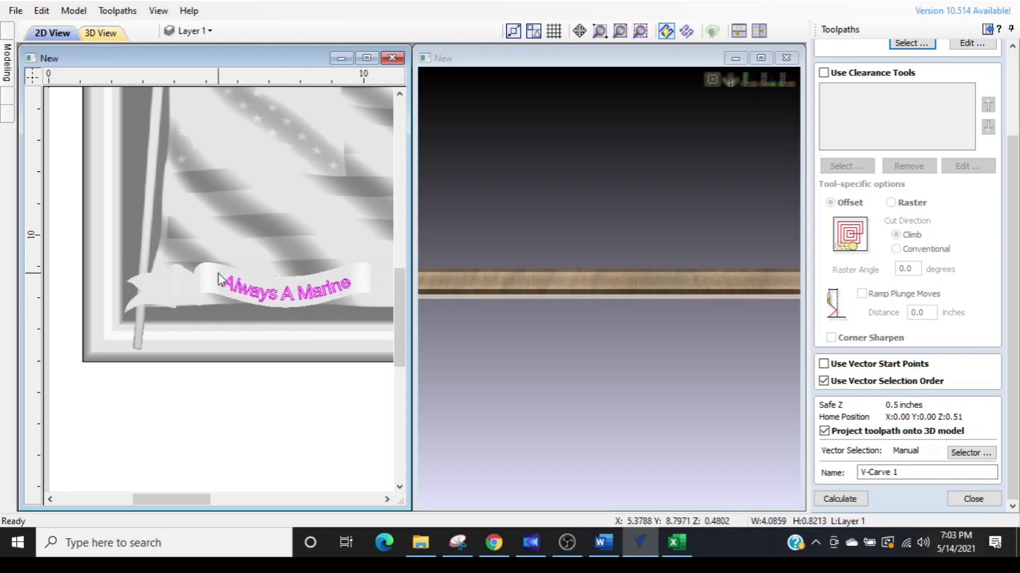
pyautogui.click(845, 502)
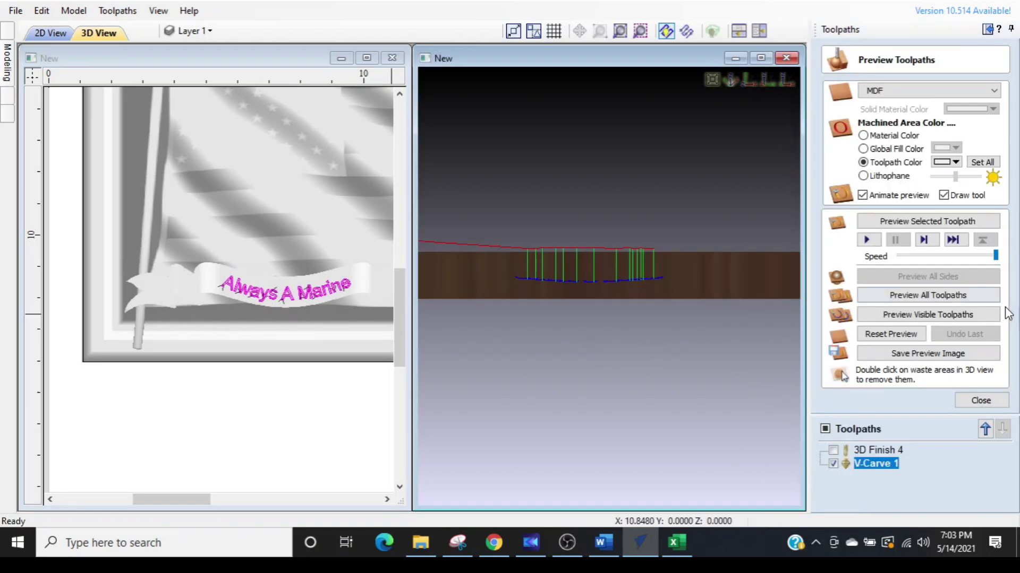
pyautogui.moveTo(620, 356); pyautogui.dragTo(598, 328)
pyautogui.moveTo(621, 212); pyautogui.dragTo(599, 262)
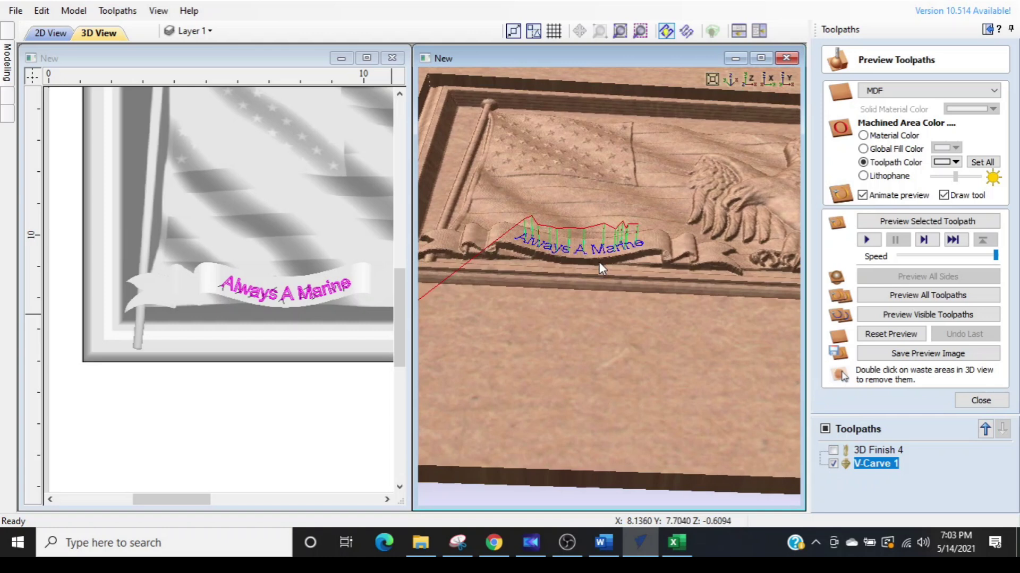
pyautogui.scroll(5, 598, 260)
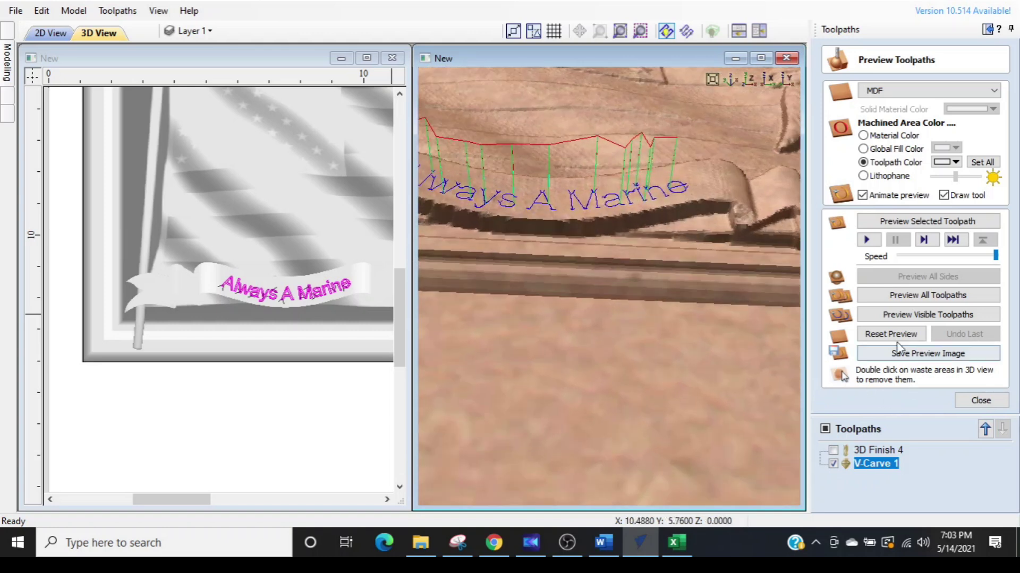
pyautogui.click(877, 226)
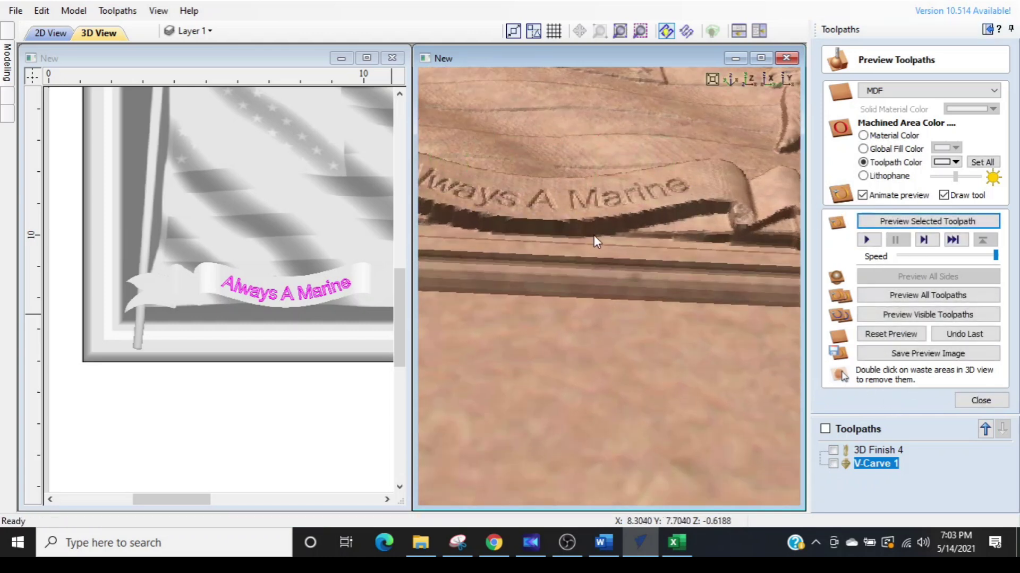
# Examine the carved "Always A Marine" lettering and the frame's lower edge in the simulated 3D model, and leave the toolpath preview.
pyautogui.moveTo(610, 272); pyautogui.dragTo(591, 313)
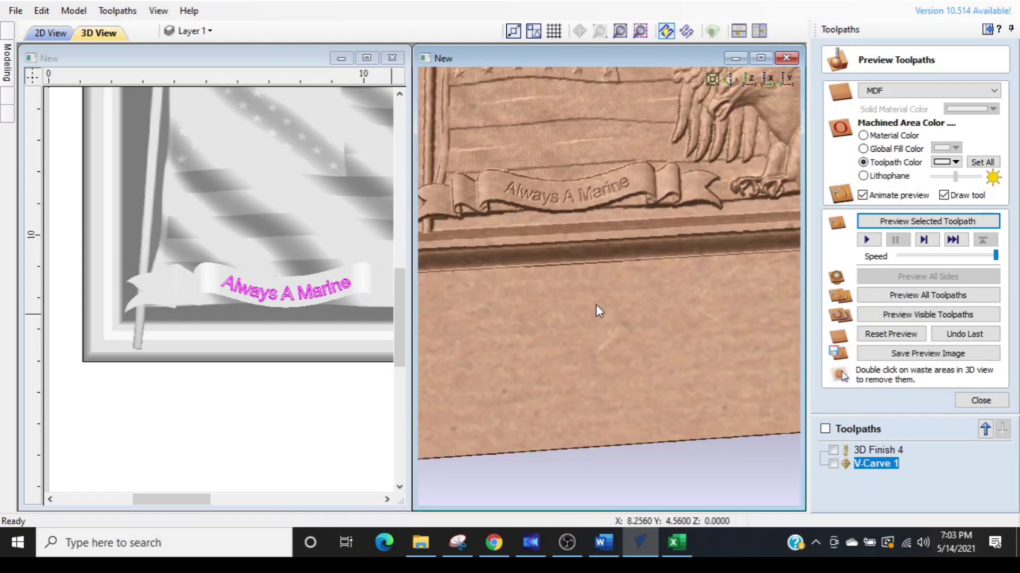
pyautogui.scroll(-3, 596, 304)
pyautogui.moveTo(615, 265); pyautogui.dragTo(607, 314)
pyautogui.scroll(5, 608, 314)
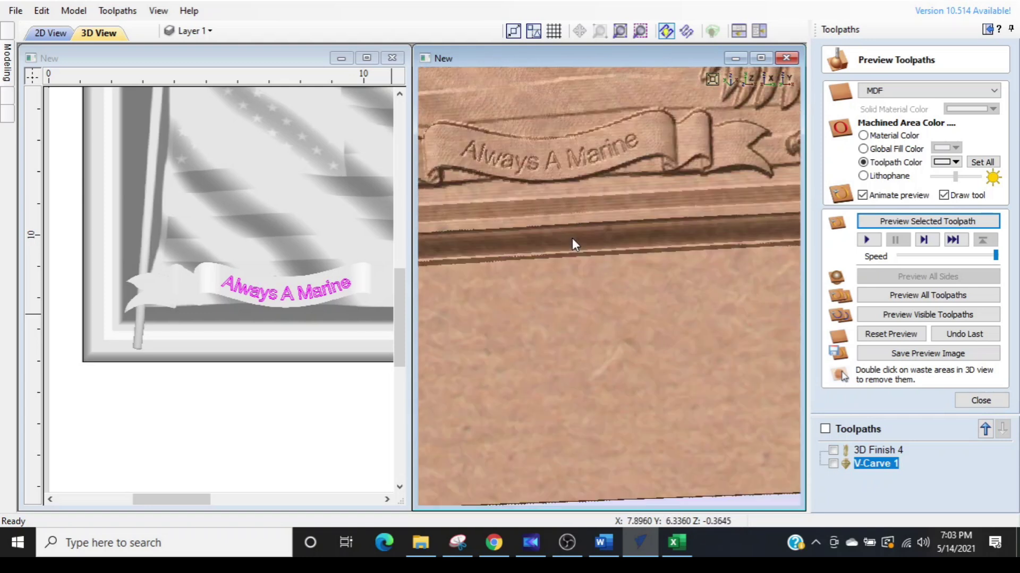
pyautogui.scroll(-4, 575, 304)
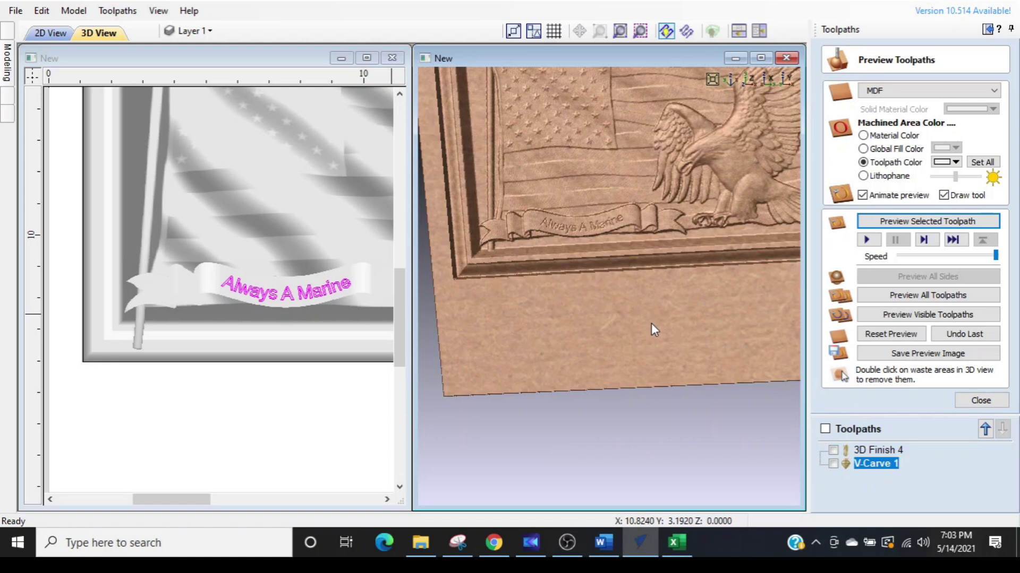
pyautogui.scroll(4, 463, 302)
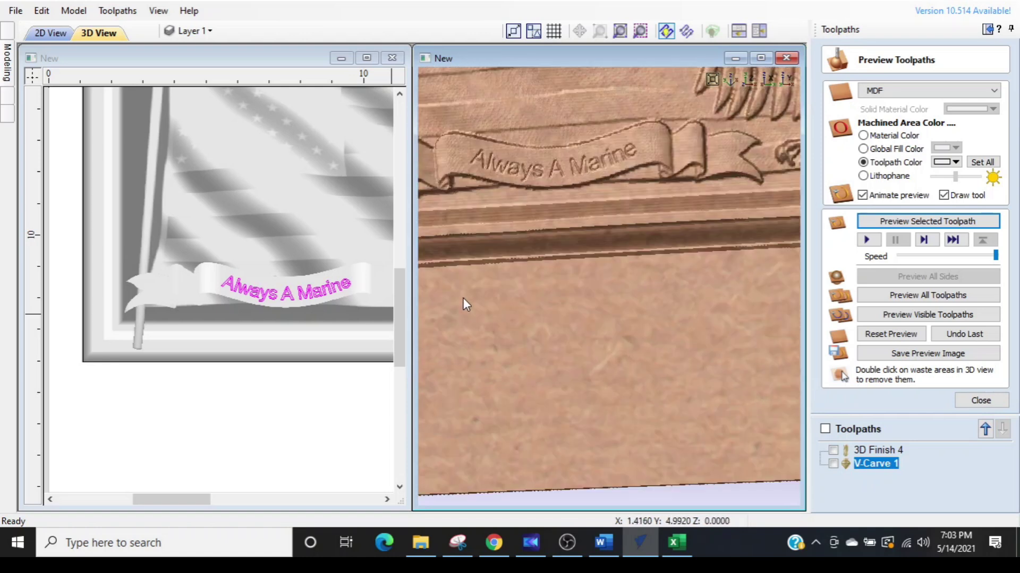
pyautogui.scroll(4, 531, 262)
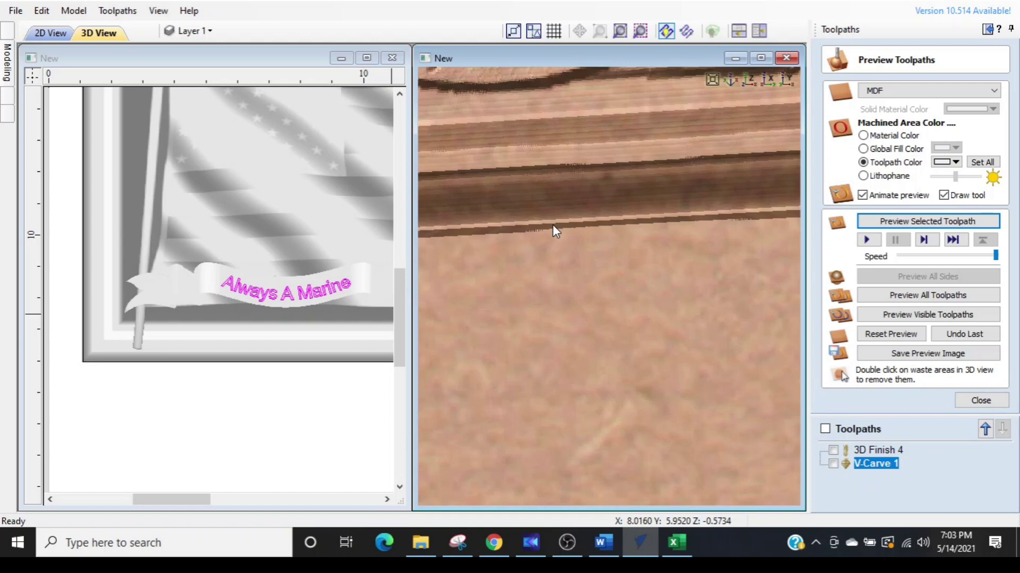
pyautogui.scroll(-2, 541, 229)
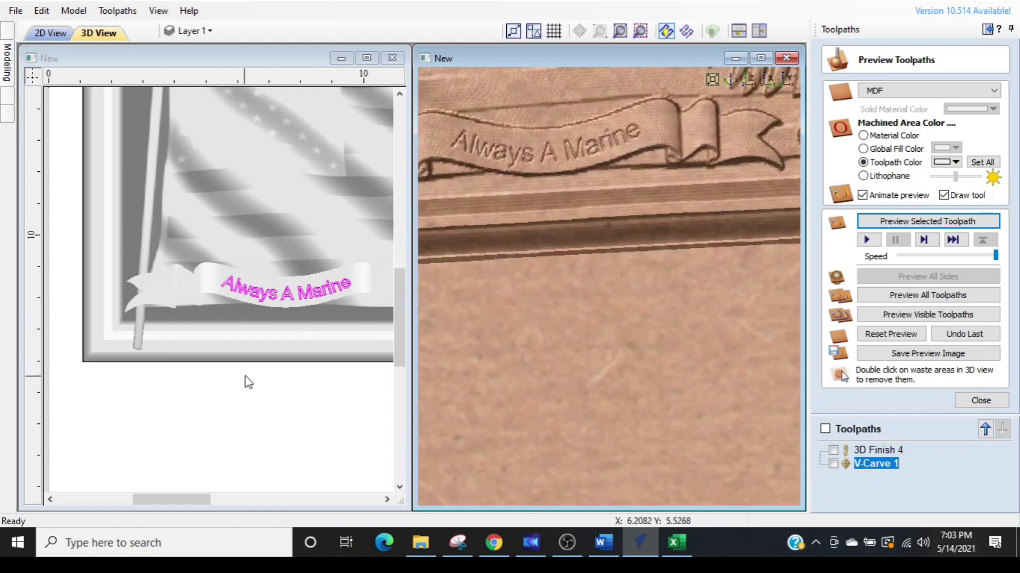
pyautogui.click(960, 406)
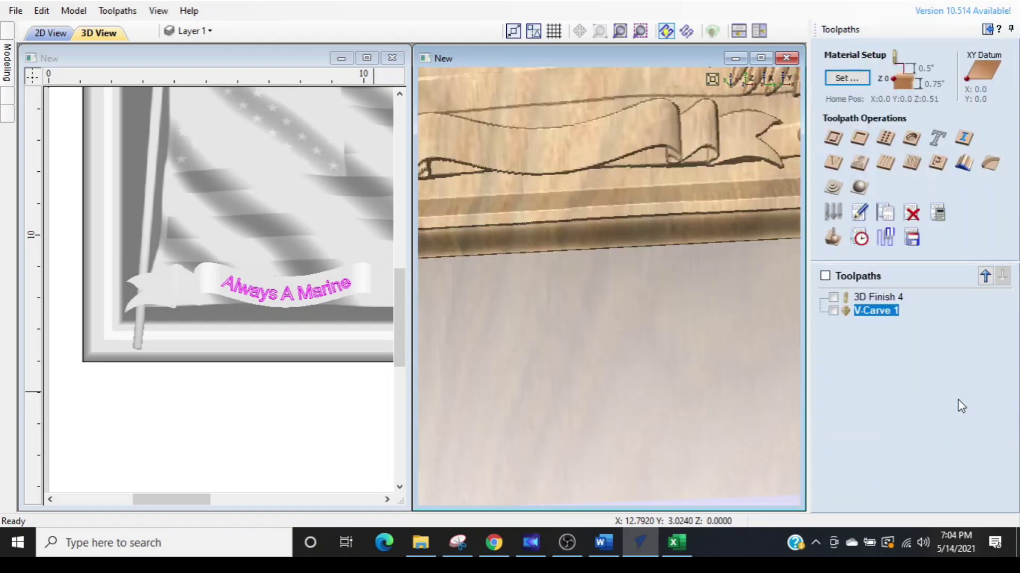
# Start a 2D Profile toolpath on the sign's outer border, with the cut depth set to the 0.75-inch material thickness.
pyautogui.click(309, 366)
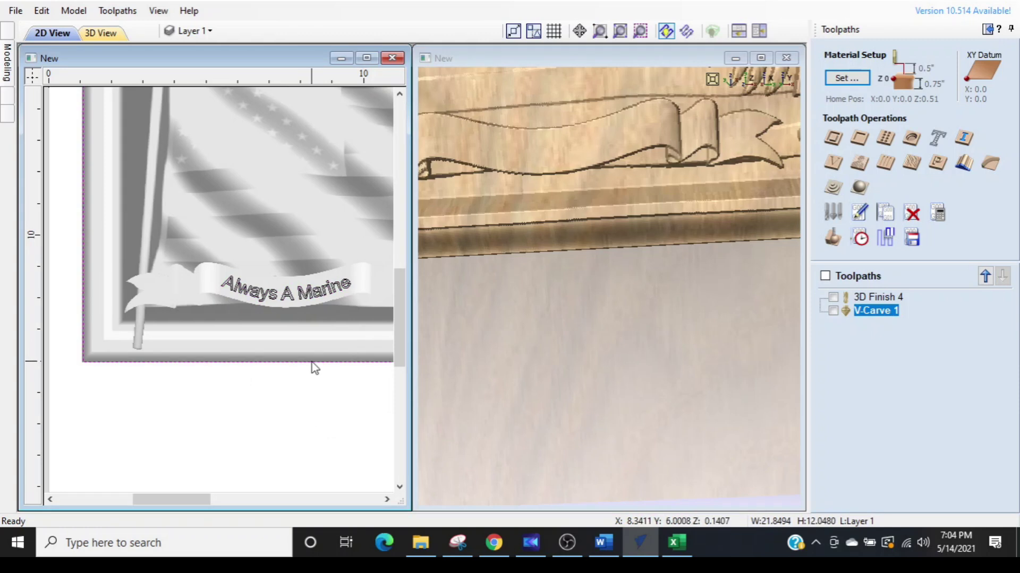
pyautogui.click(834, 150)
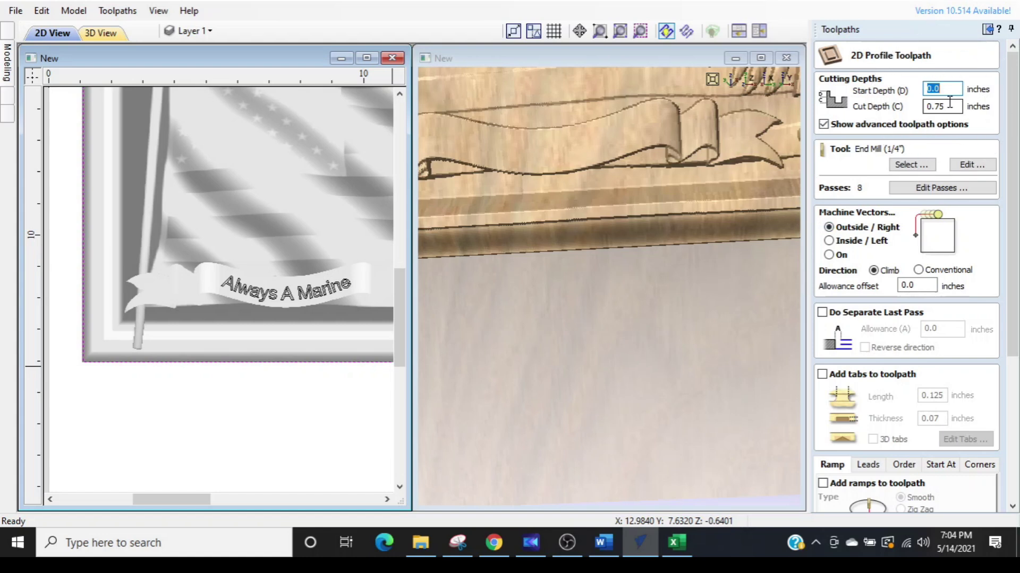
pyautogui.press('Tab')
pyautogui.write('z')
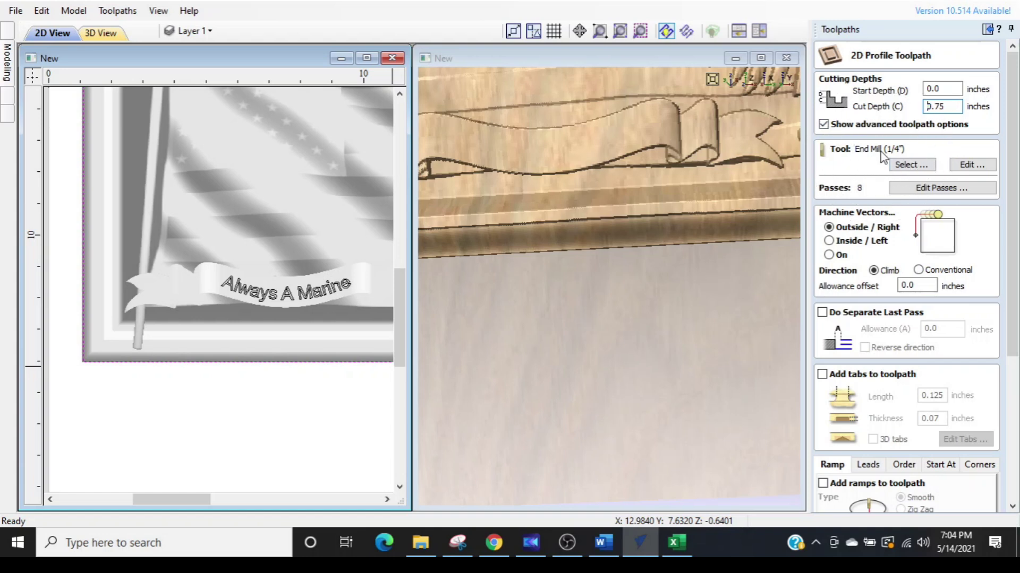
# Set the 1/4" end mill's feed rate to 50 inches/min for this profile toolpath only.
pyautogui.click(964, 169)
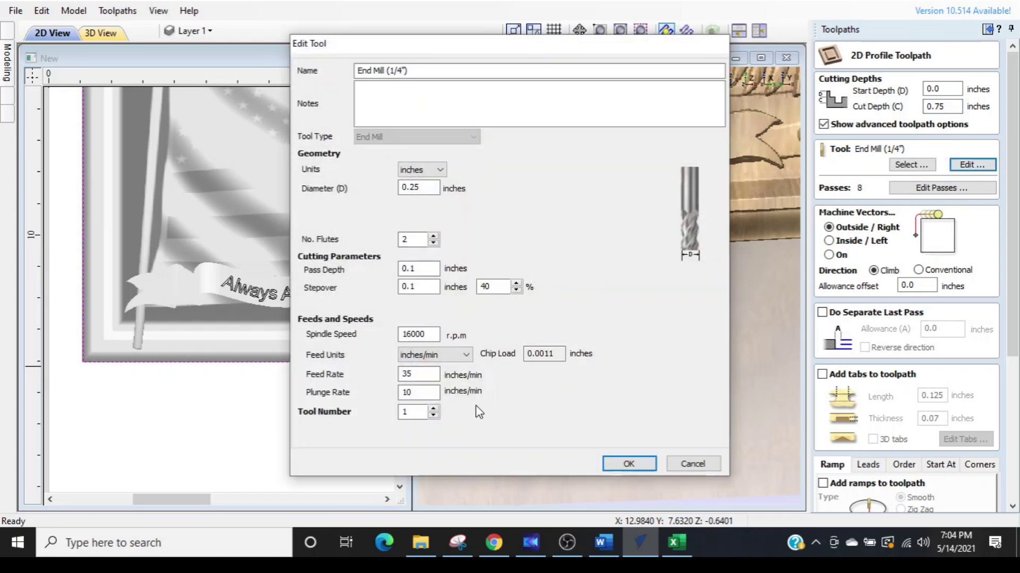
pyautogui.doubleClick(412, 374)
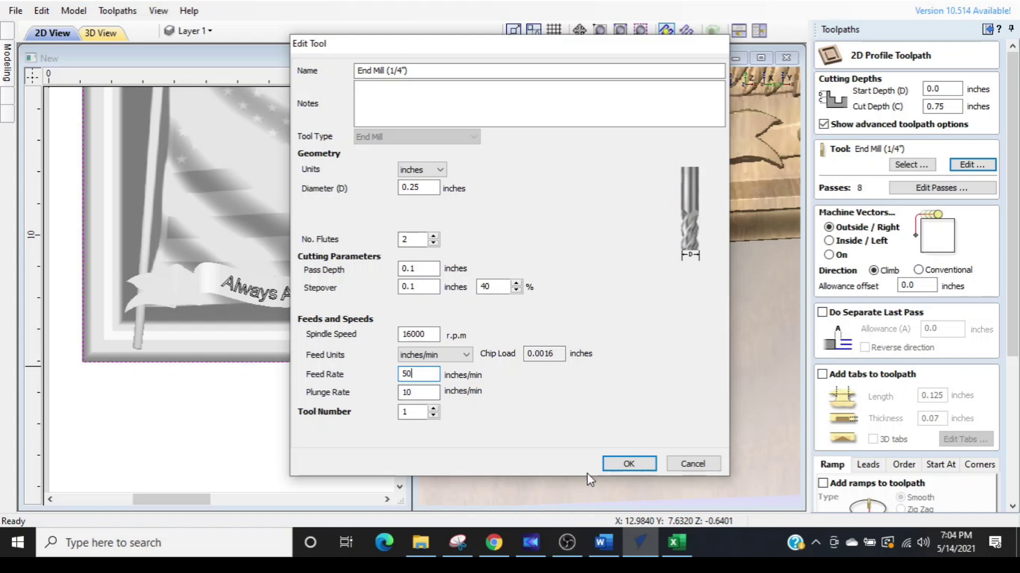
pyautogui.click(619, 465)
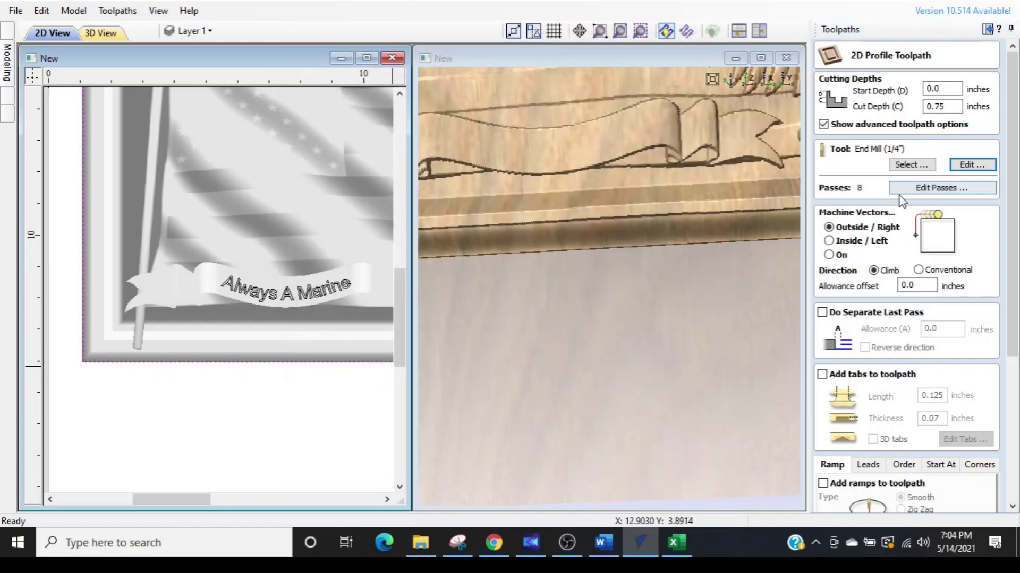
# Save a 50 inches/min feed rate for End Mill (1/4") in the tool database and select that tool for the profile toolpath.
pyautogui.click(912, 166)
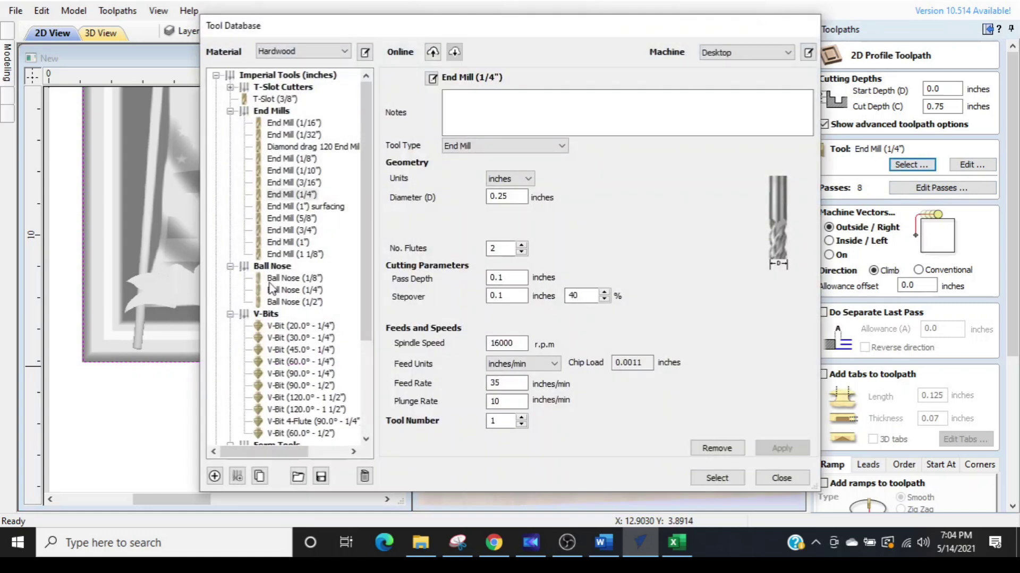
pyautogui.click(279, 197)
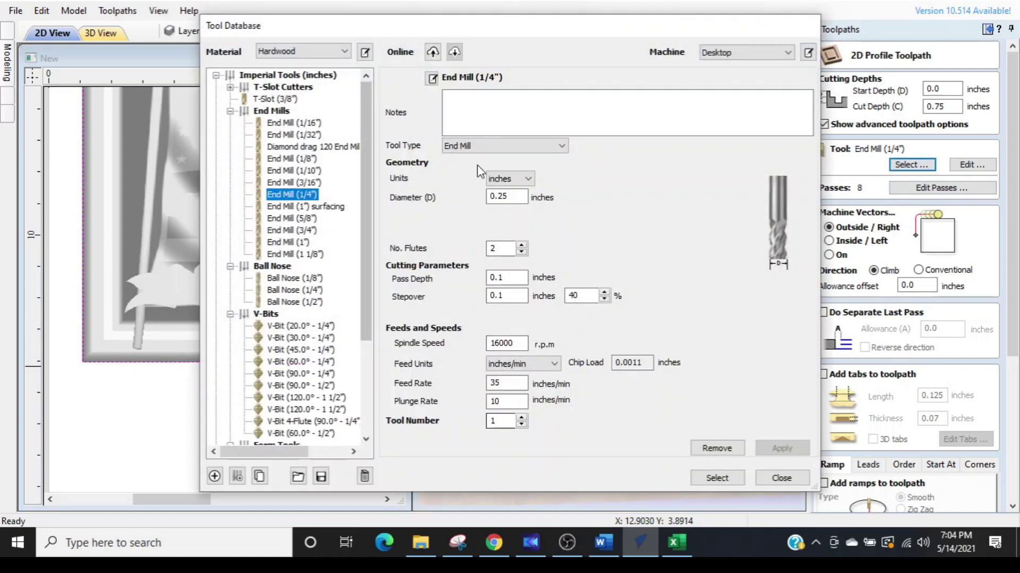
pyautogui.doubleClick(504, 383)
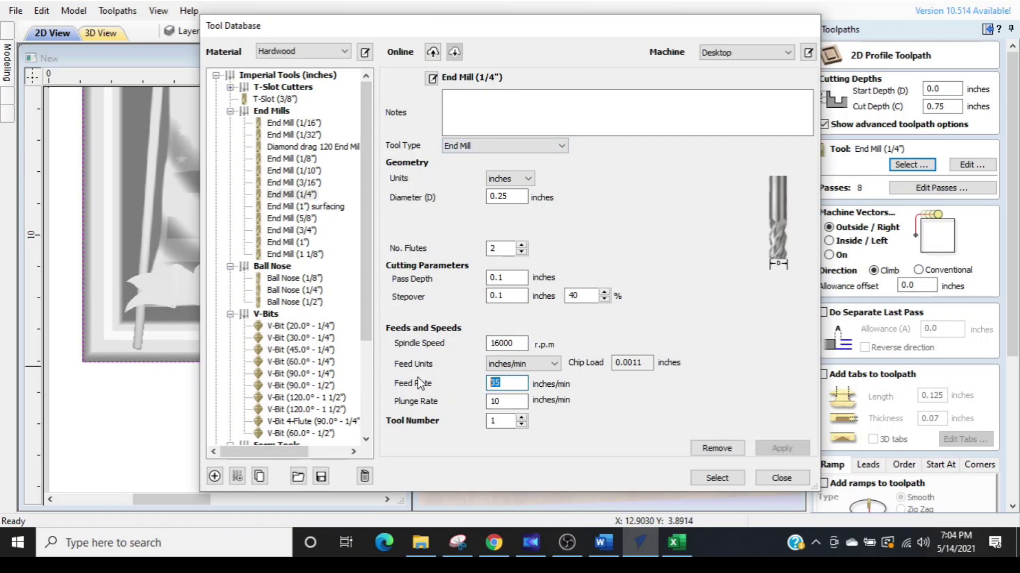
pyautogui.write('50')
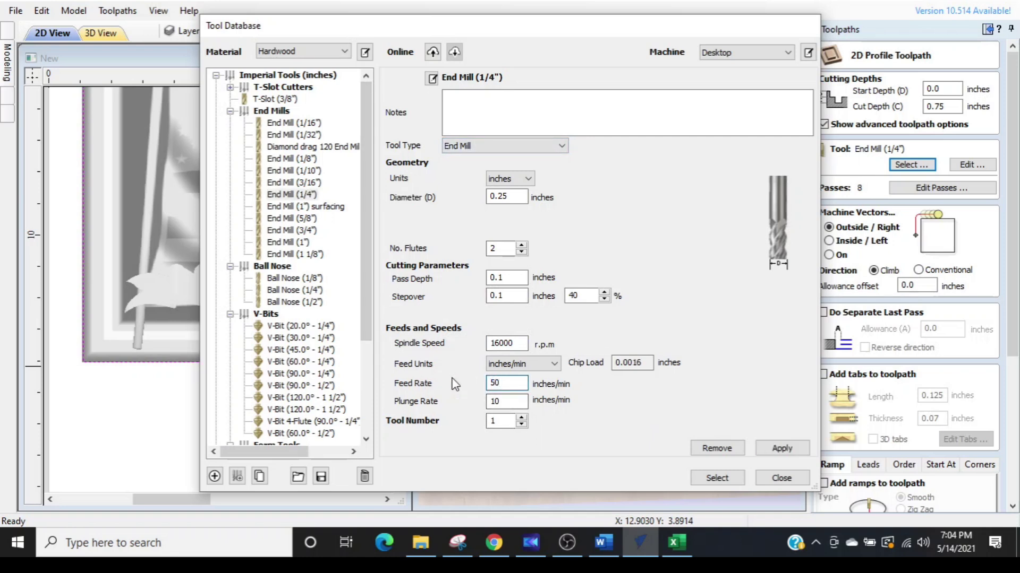
pyautogui.click(765, 447)
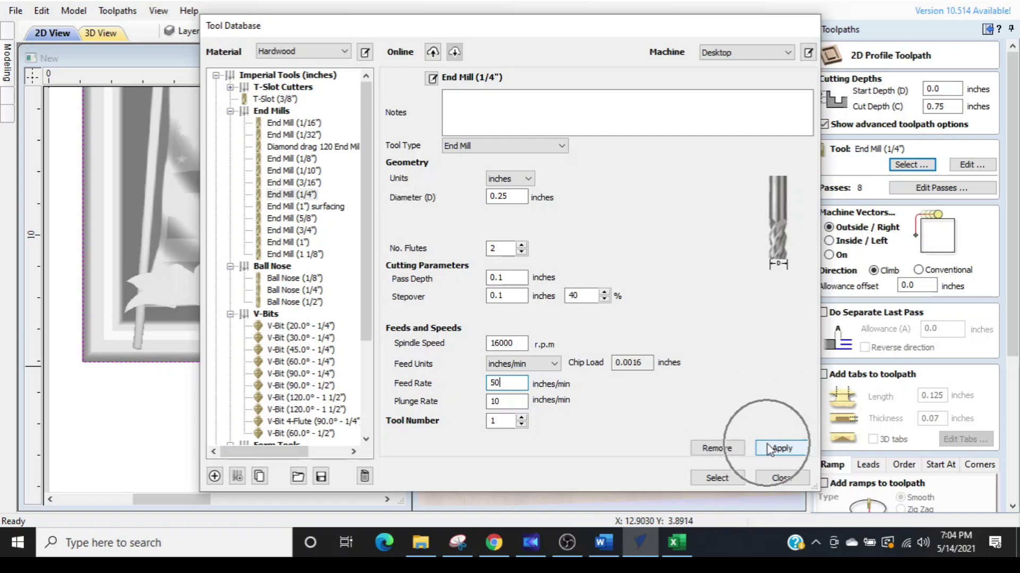
pyautogui.click(716, 478)
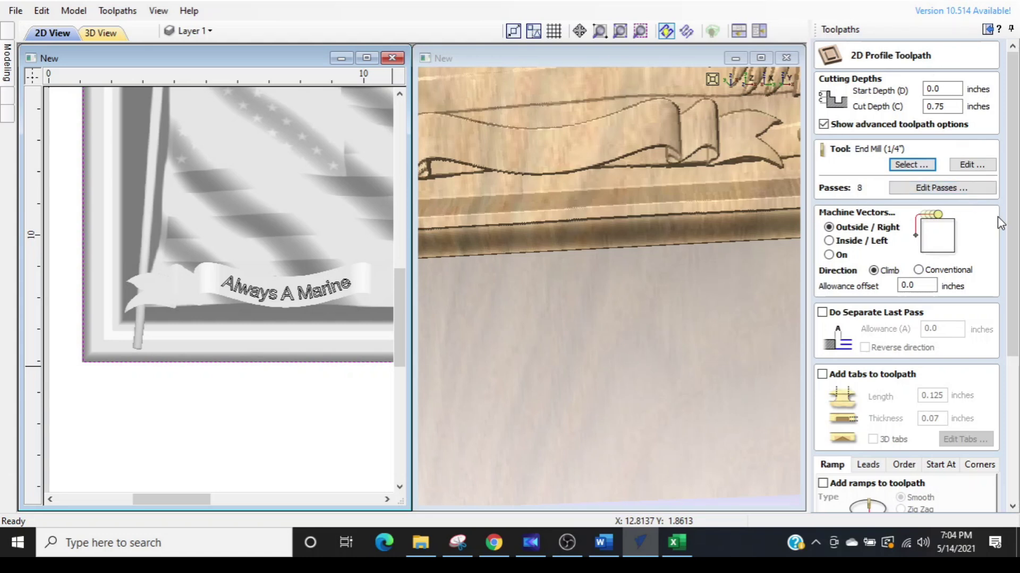
# Add ramps of the Spiral type to the profile toolpath.
pyautogui.scroll(-5, 1014, 225)
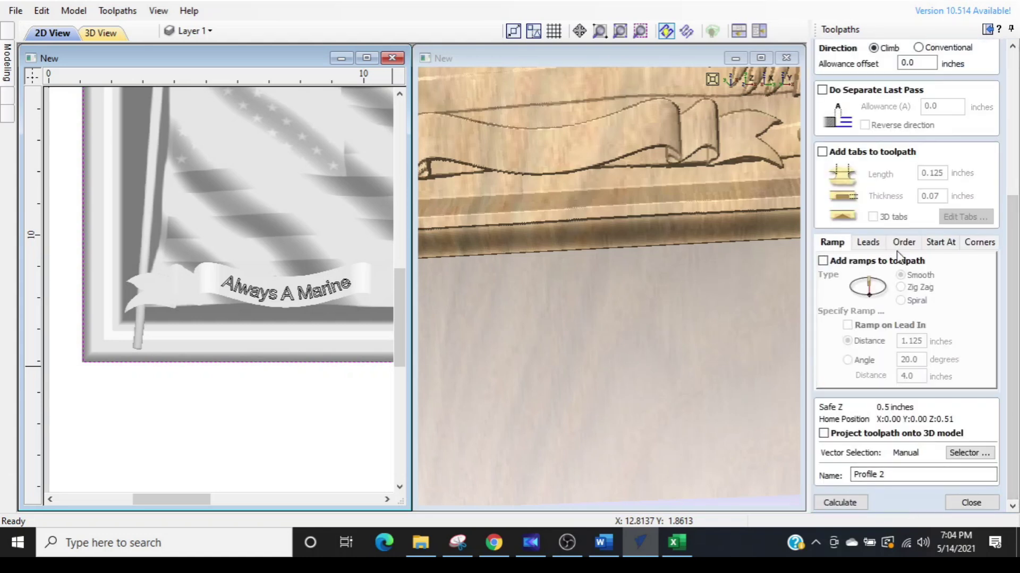
pyautogui.click(822, 261)
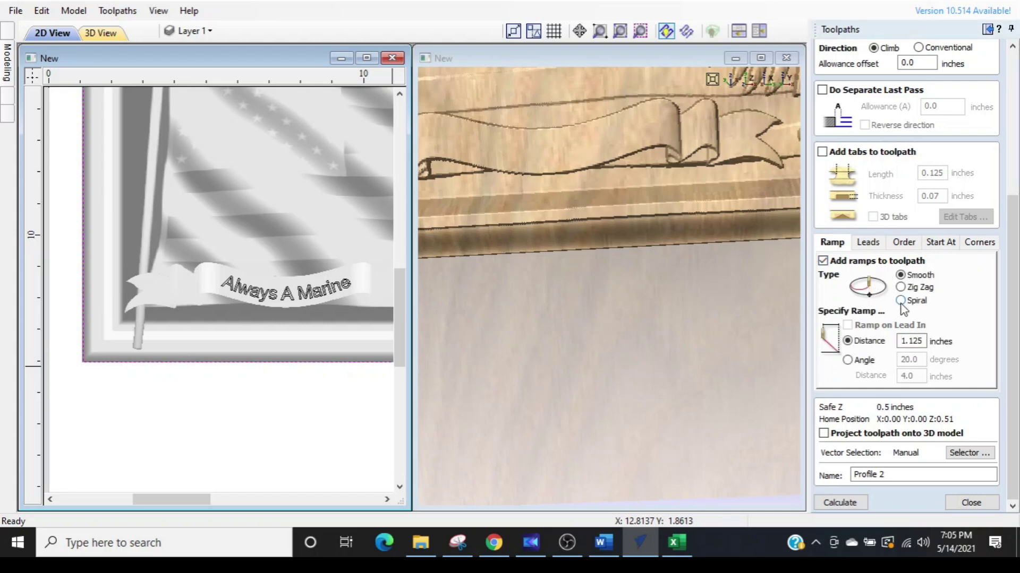
pyautogui.click(900, 301)
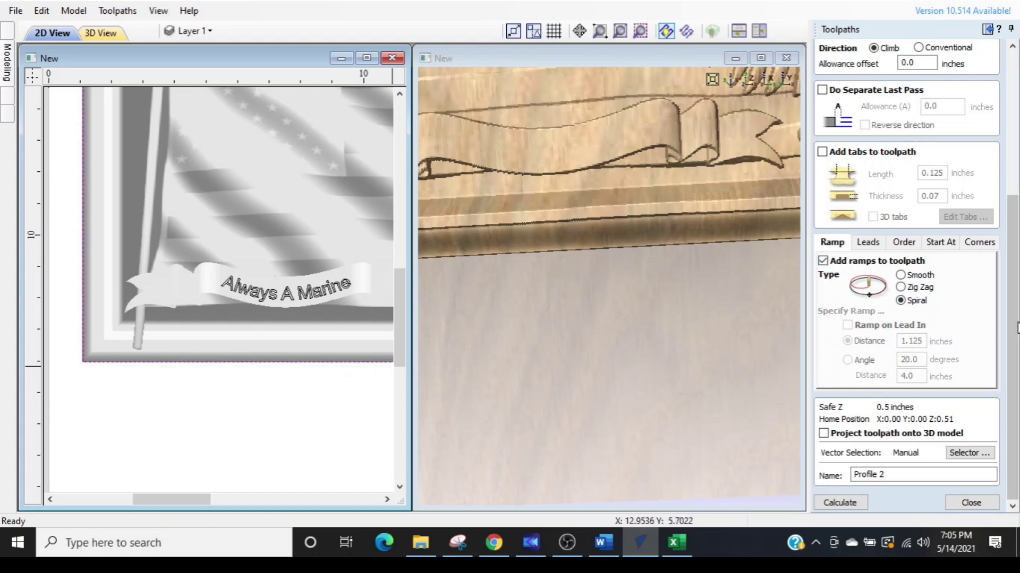
# Set the plunge rate of the profile toolpath's 1/4" end mill to 5 inches/min.
pyautogui.moveTo(1012, 308); pyautogui.dragTo(999, 123)
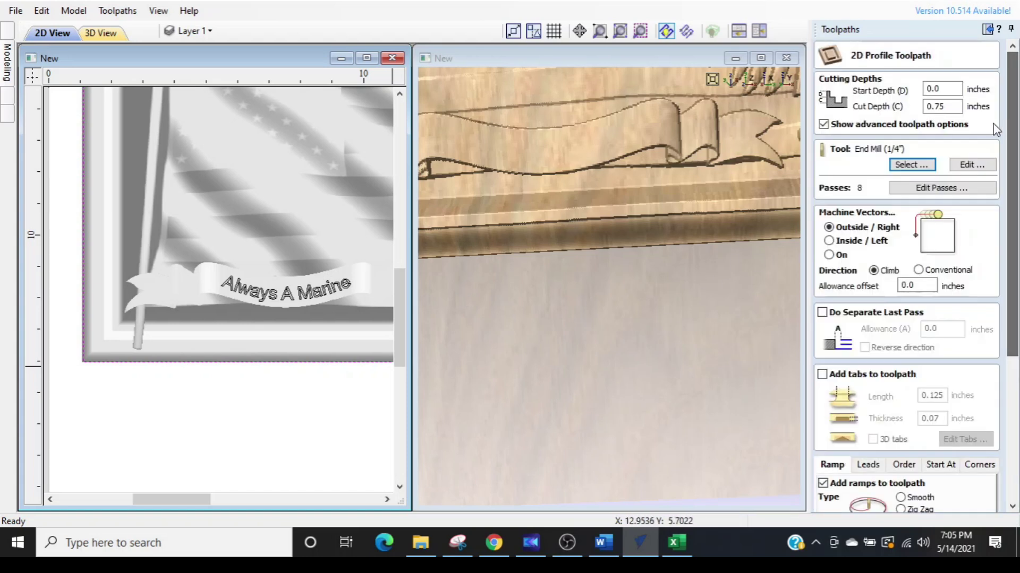
pyautogui.click(972, 164)
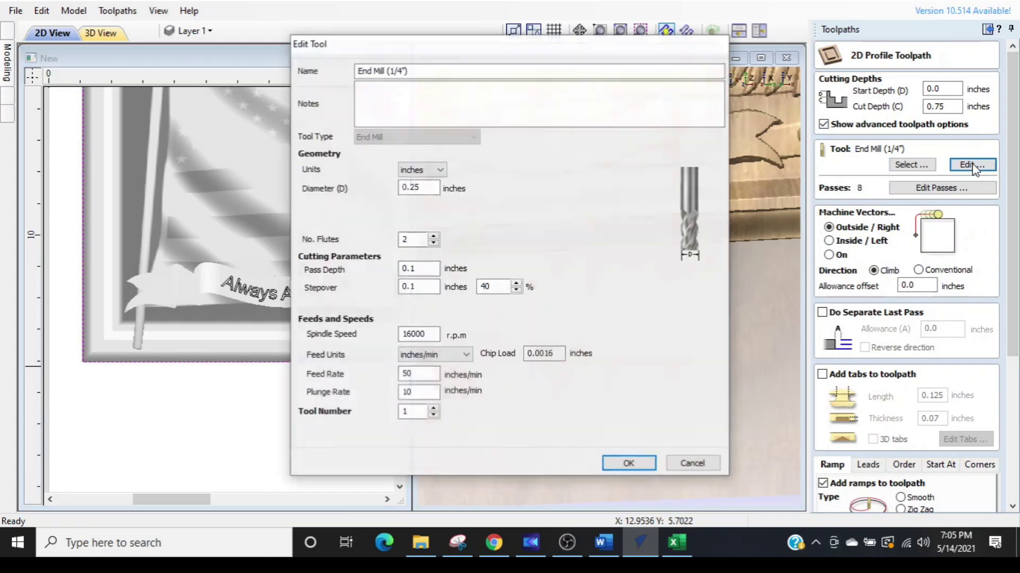
pyautogui.doubleClick(417, 393)
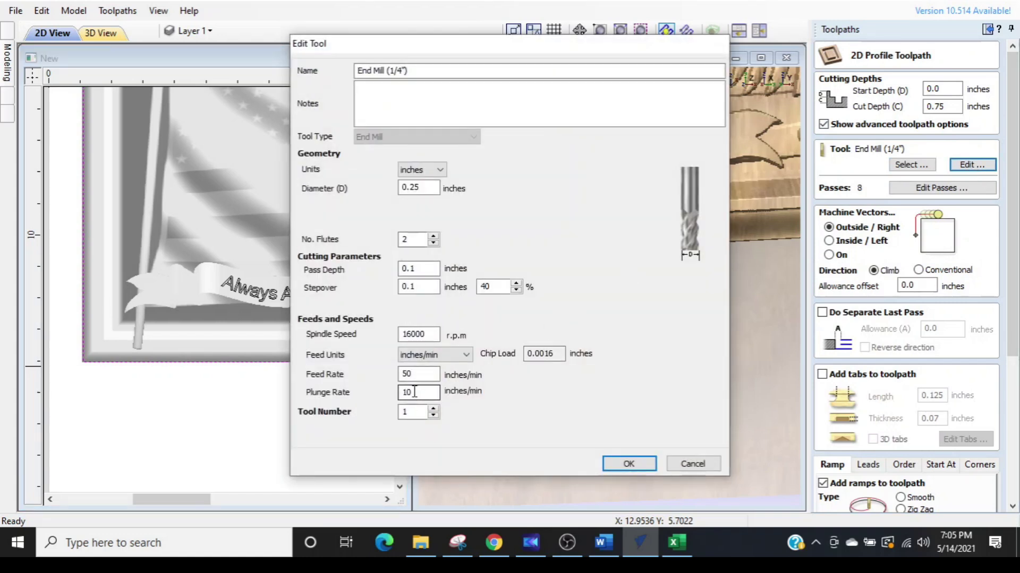
pyautogui.write('5')
pyautogui.click(619, 463)
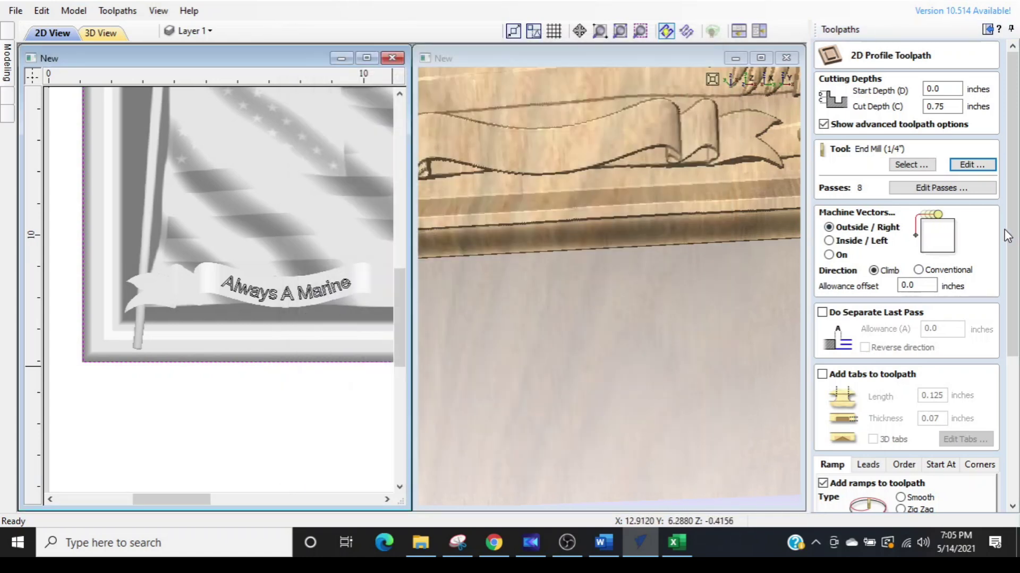
# Name the profile toolpath "cutout" and calculate it.
pyautogui.moveTo(1016, 234); pyautogui.dragTo(1017, 302)
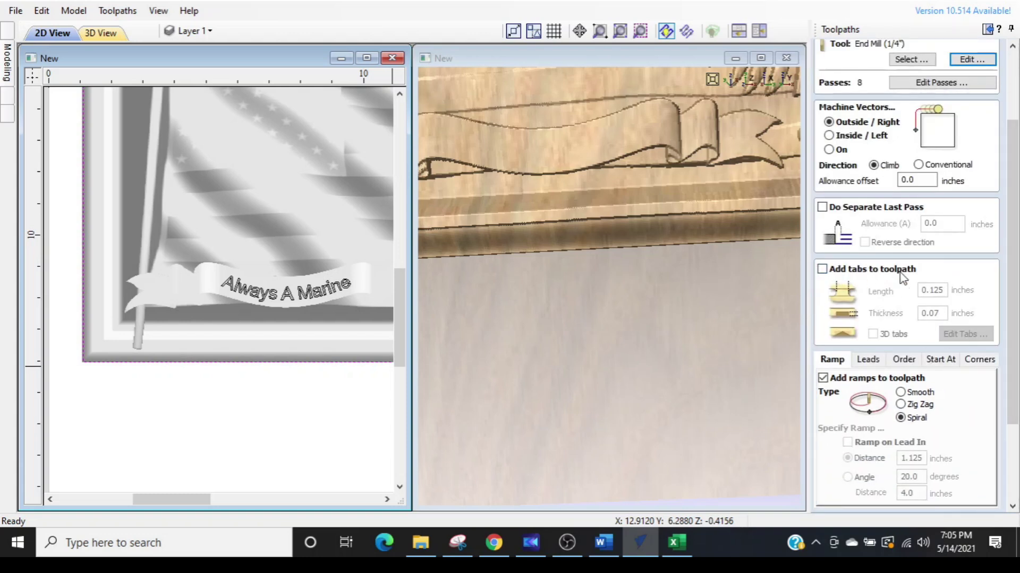
pyautogui.moveTo(1014, 257); pyautogui.dragTo(1014, 342)
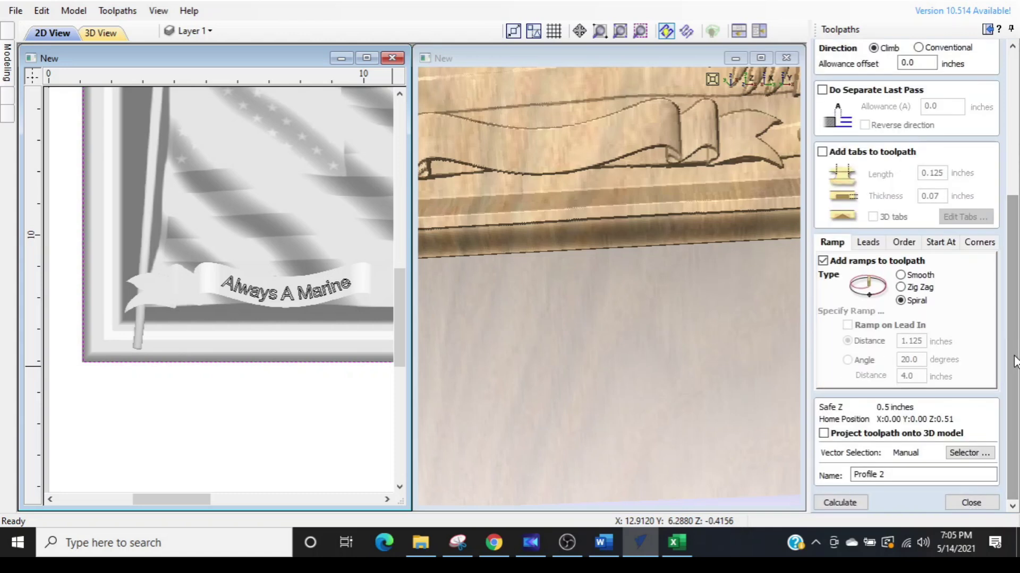
pyautogui.moveTo(911, 475); pyautogui.dragTo(818, 480)
pyautogui.write('cutout')
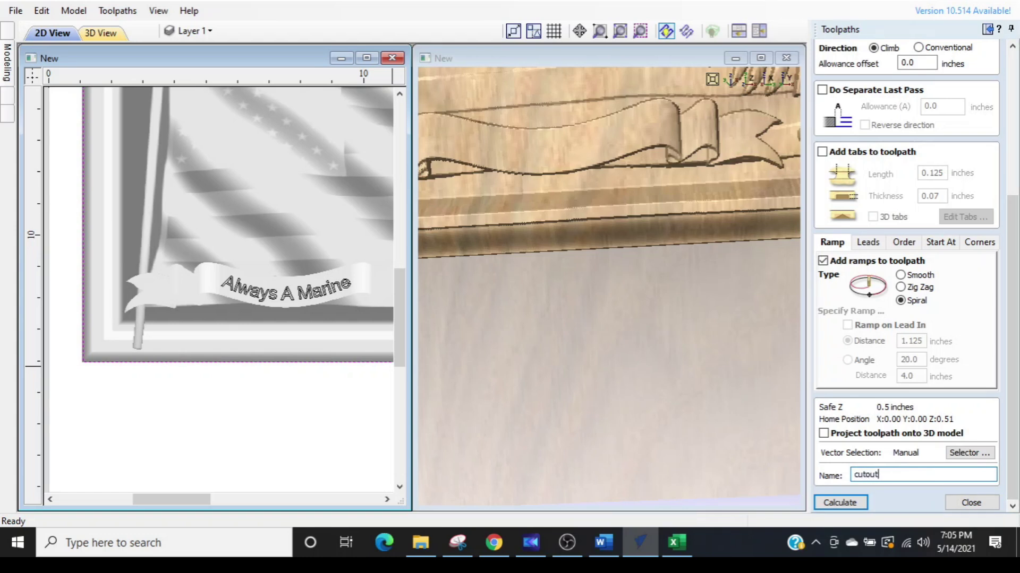
pyautogui.click(833, 503)
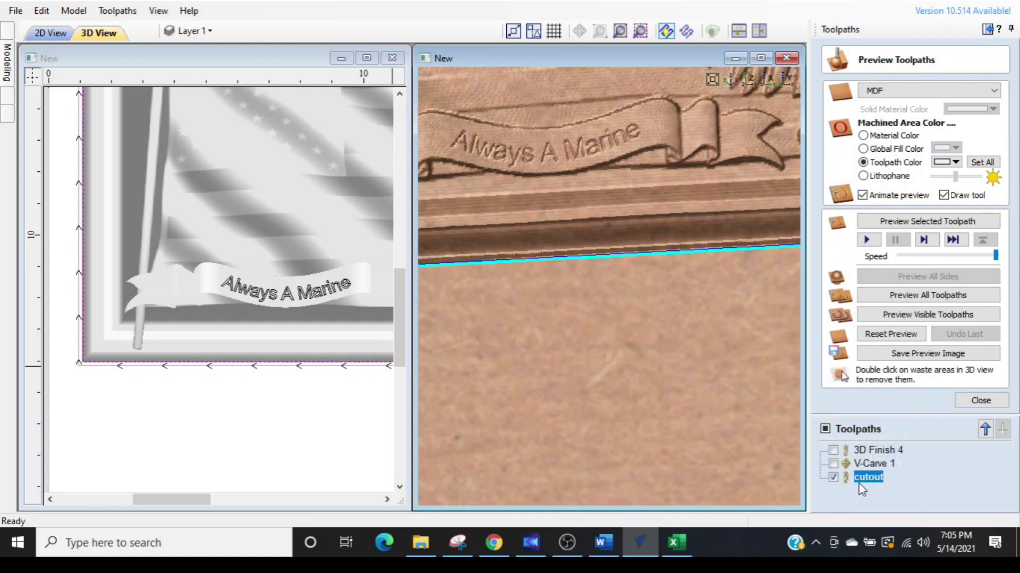
# Rename the cutout toolpath as "cutout 14em".
pyautogui.rightClick(860, 485)
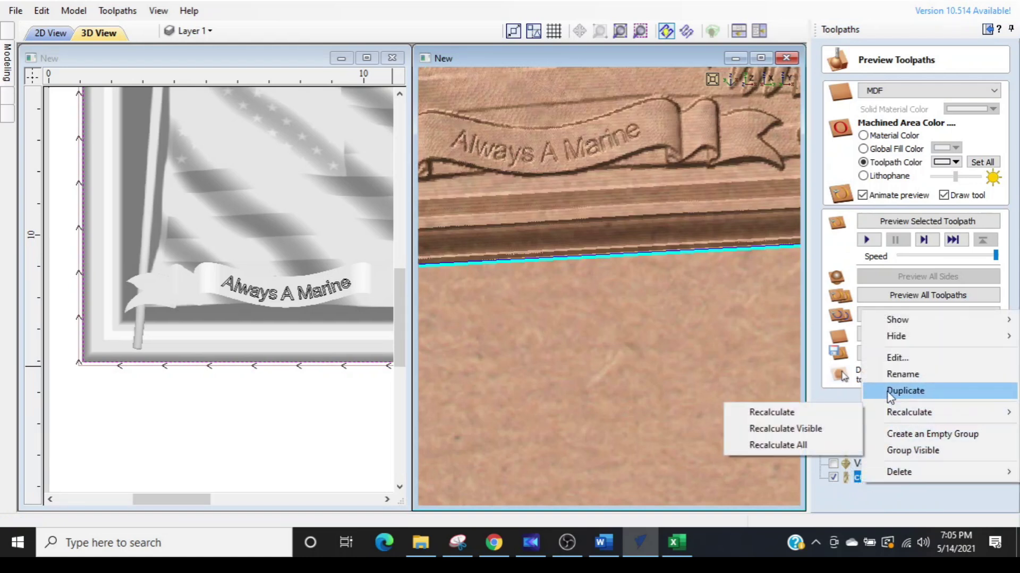
pyautogui.click(902, 374)
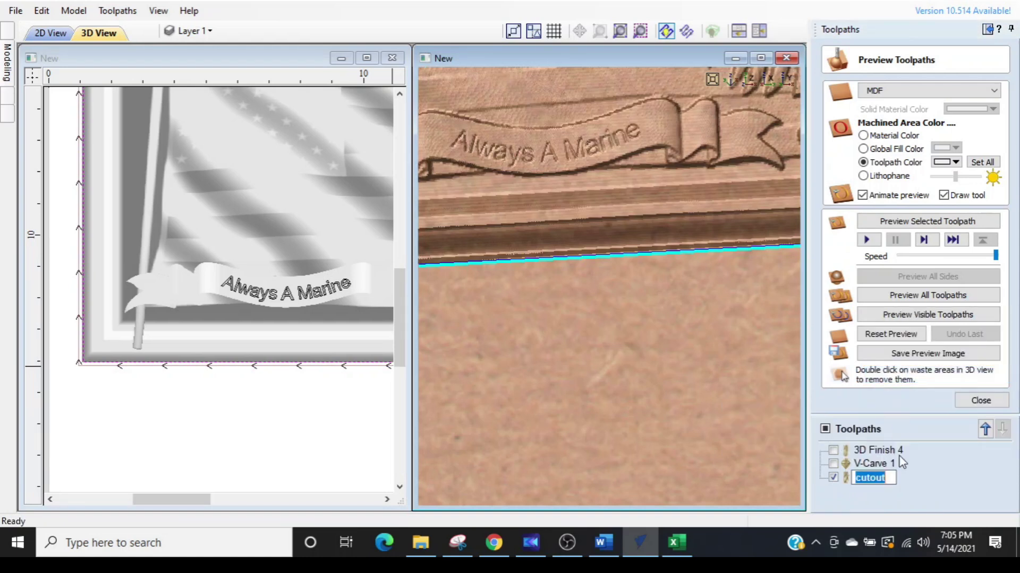
pyautogui.click(881, 478)
pyautogui.write('14em')
pyautogui.press('Return')
# Rename the V-Carve 1 toolpath as "marine 90d".
pyautogui.click(872, 464)
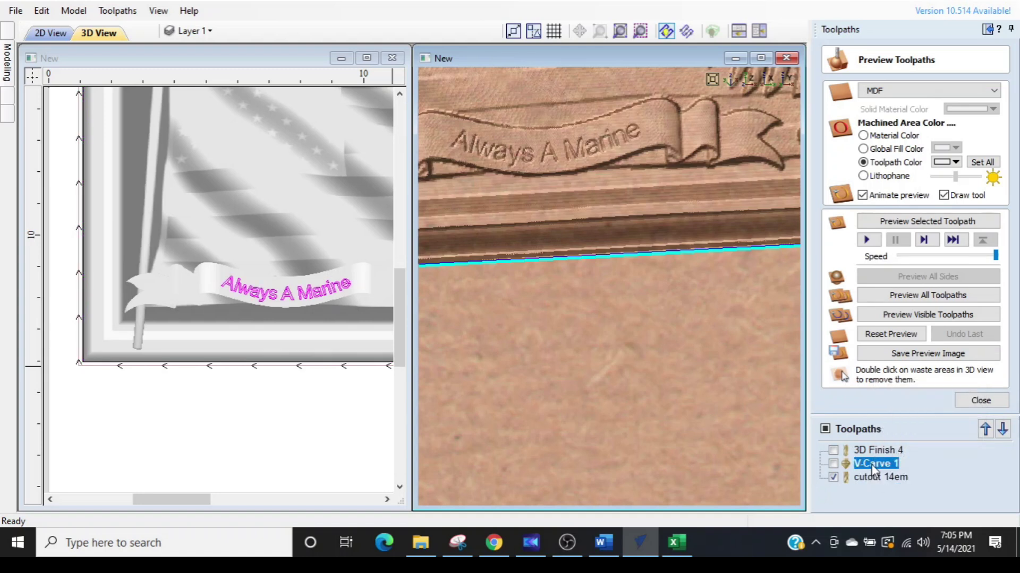
pyautogui.rightClick(873, 465)
pyautogui.click(896, 358)
pyautogui.write('marine 90d')
pyautogui.press('Return')
# Rename the 3D Finish 4 toolpath as "3D 6-2 tbn".
pyautogui.click(887, 450)
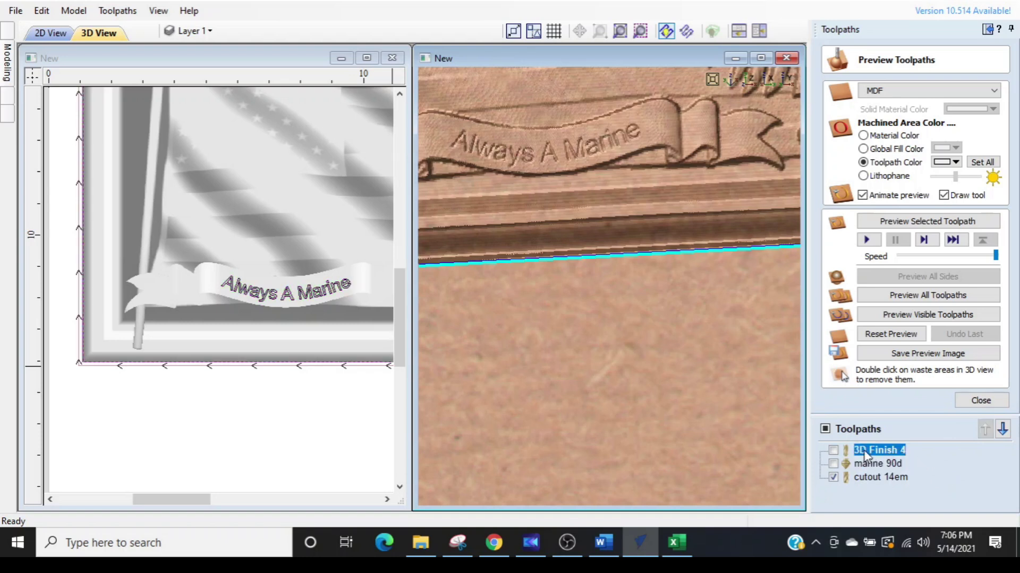
pyautogui.rightClick(866, 456)
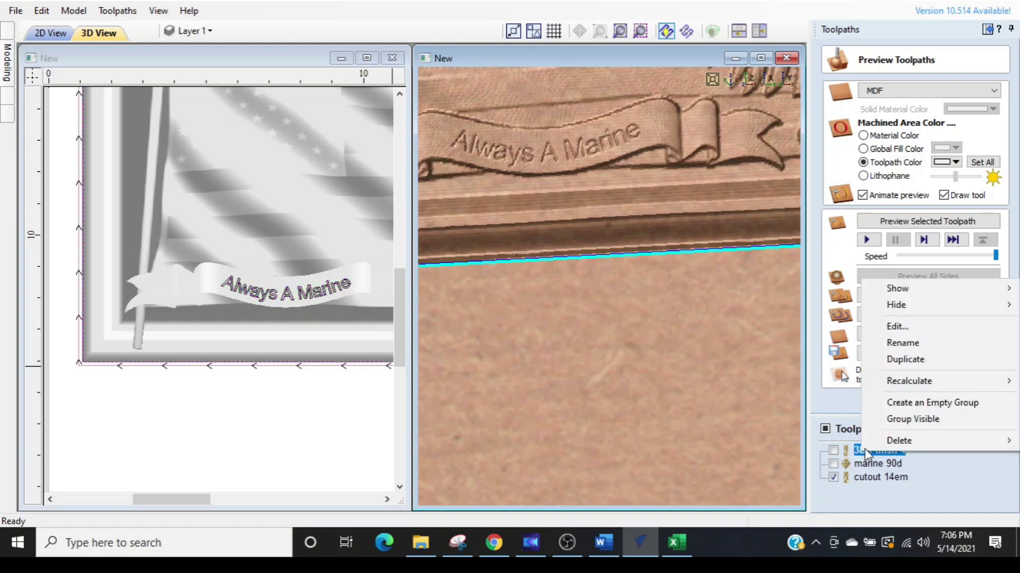
pyautogui.click(894, 343)
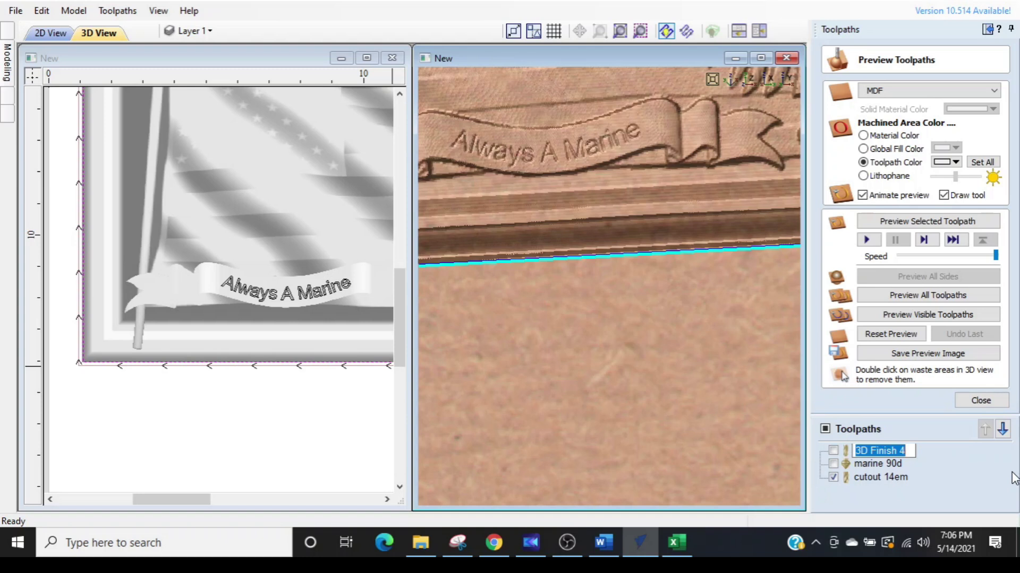
pyautogui.write('3D 6-2')
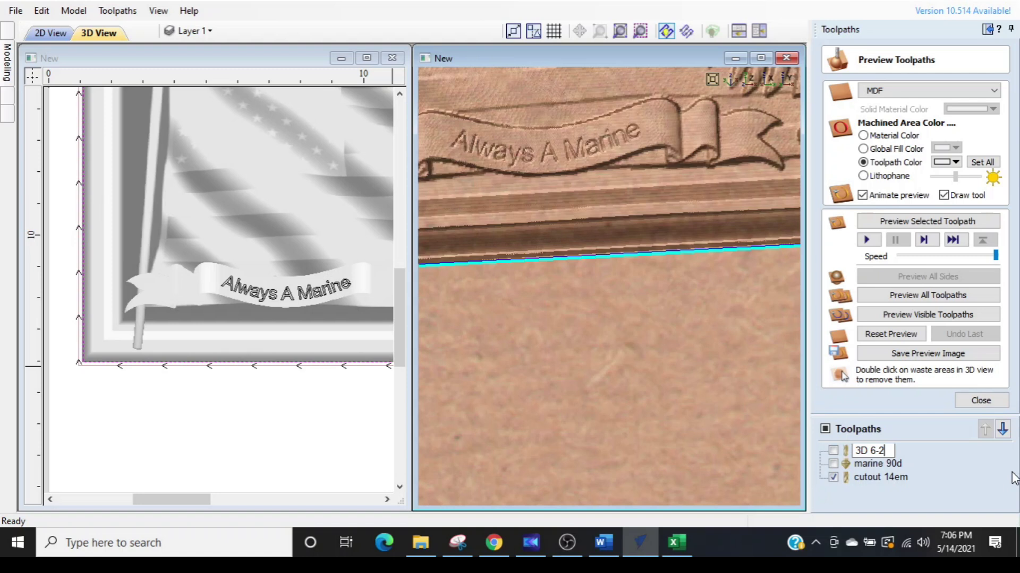
pyautogui.write('tbn')
pyautogui.press('Return')
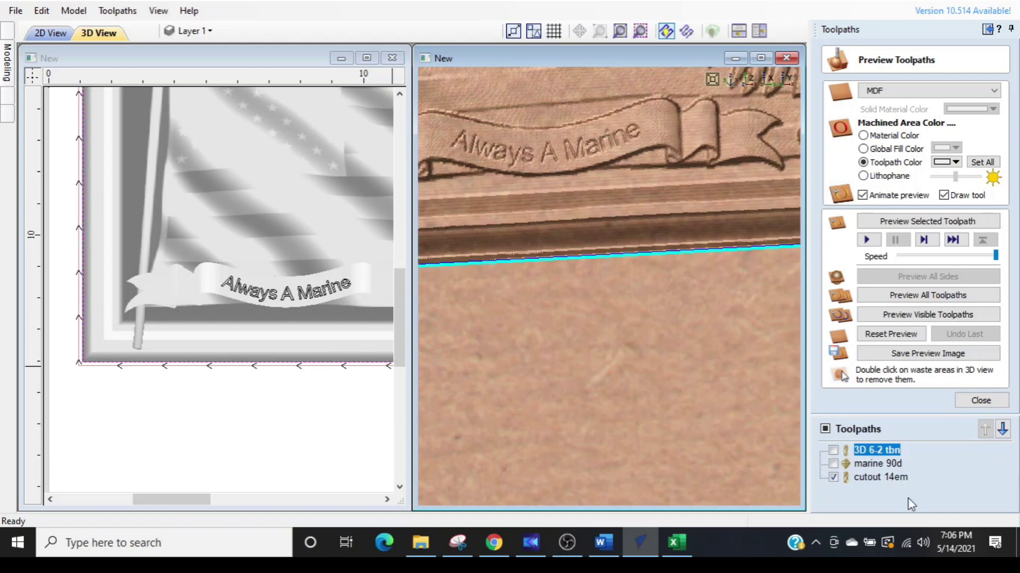
# Preview all toolpaths, remove the waste material around the sign and examine the carved result from several angles.
pyautogui.click(908, 297)
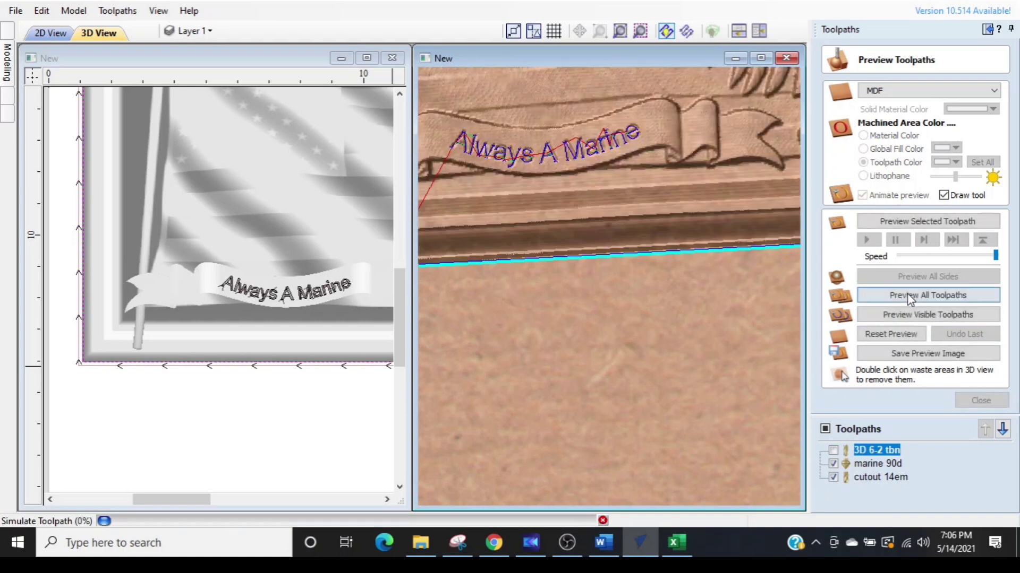
pyautogui.scroll(-5, 577, 347)
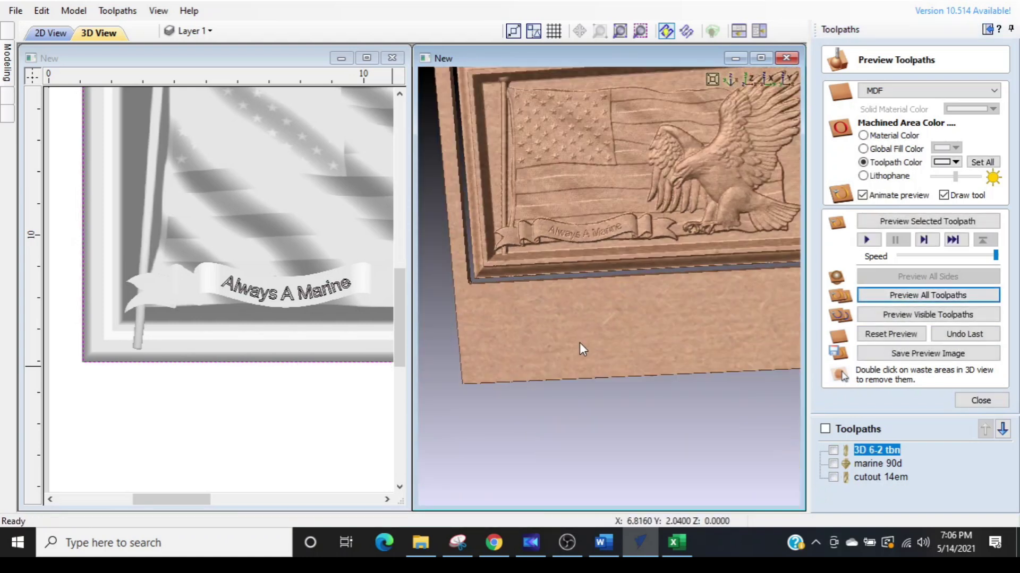
pyautogui.moveTo(642, 235); pyautogui.dragTo(596, 333, button='middle')
pyautogui.moveTo(653, 299); pyautogui.dragTo(652, 129)
pyautogui.doubleClick(638, 397)
pyautogui.moveTo(528, 440); pyautogui.dragTo(669, 258)
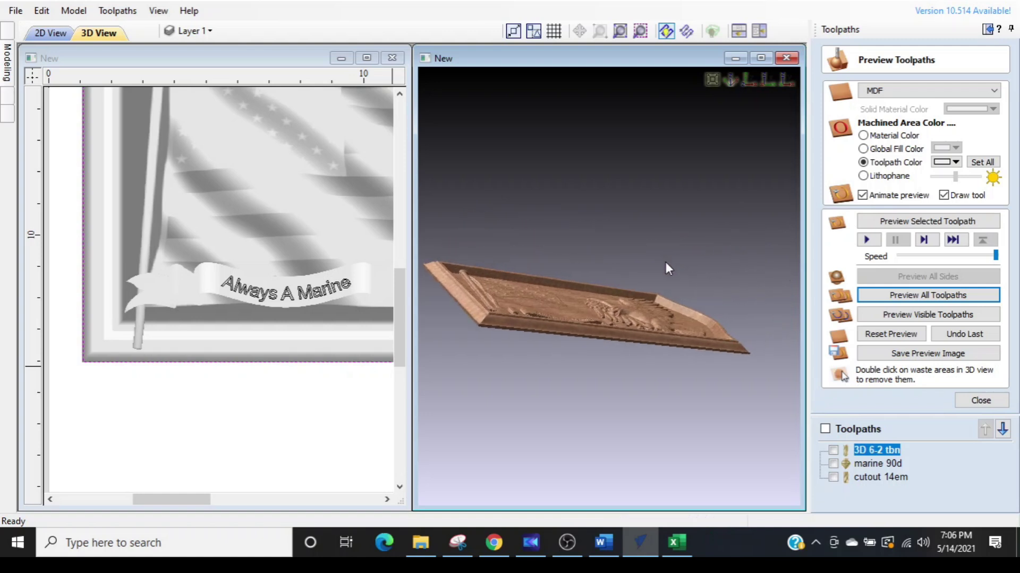
pyautogui.scroll(5, 560, 347)
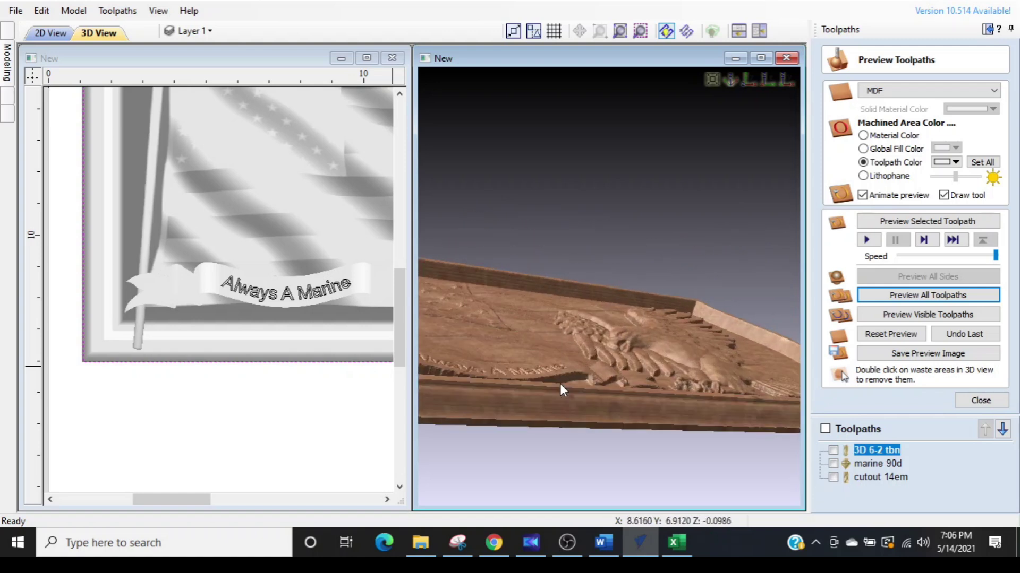
pyautogui.scroll(-5, 560, 386)
pyautogui.moveTo(640, 332); pyautogui.dragTo(606, 466)
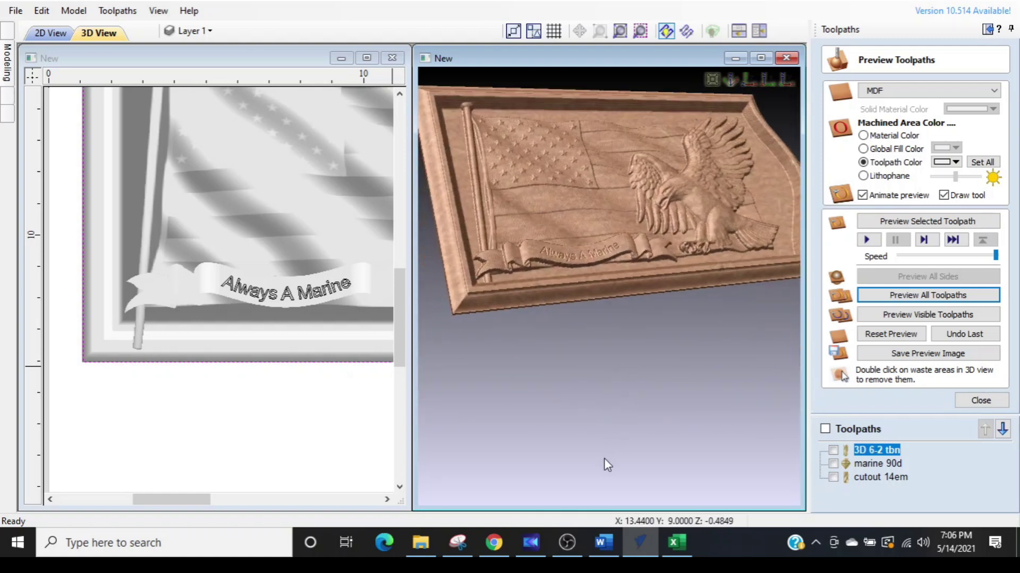
# Reopen the 3D 6-2 tbn toolpath for editing and choose the Tapered Ball Nose (6.2°, Tip 0.01969 - 1/4") in the tool database.
pyautogui.moveTo(846, 451)
pyautogui.doubleClick(845, 452)
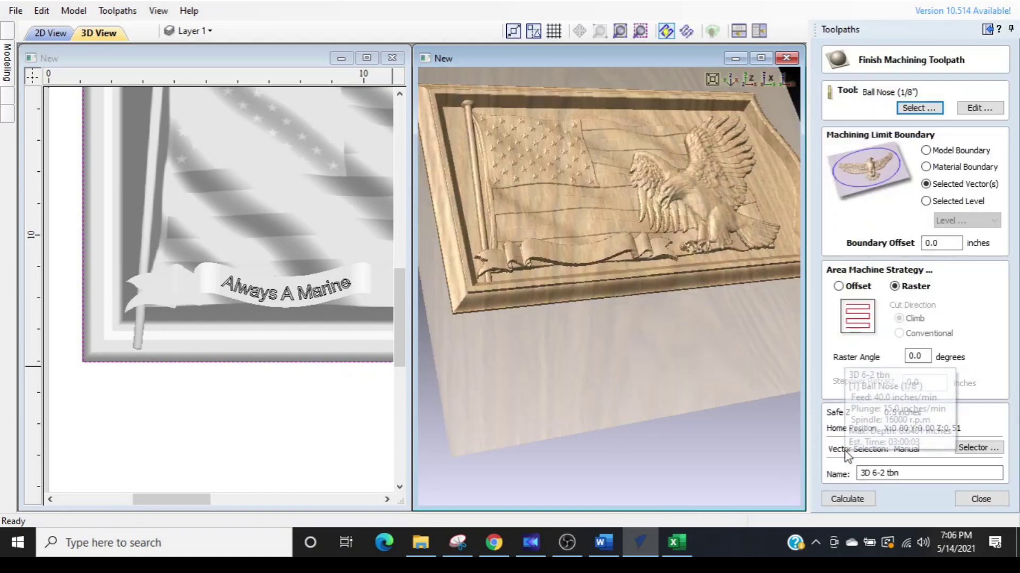
pyautogui.click(919, 108)
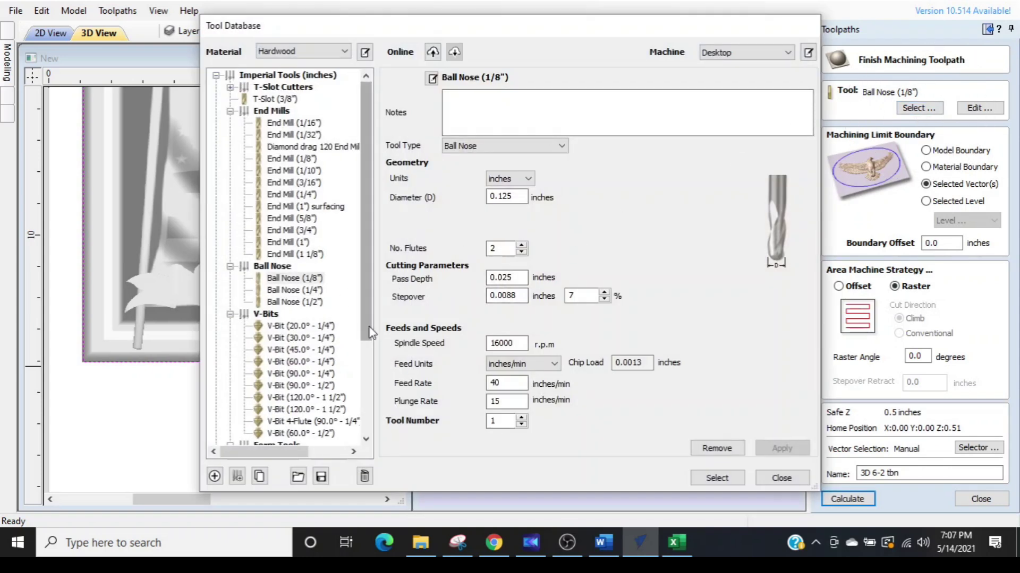
pyautogui.moveTo(366, 324); pyautogui.dragTo(374, 413)
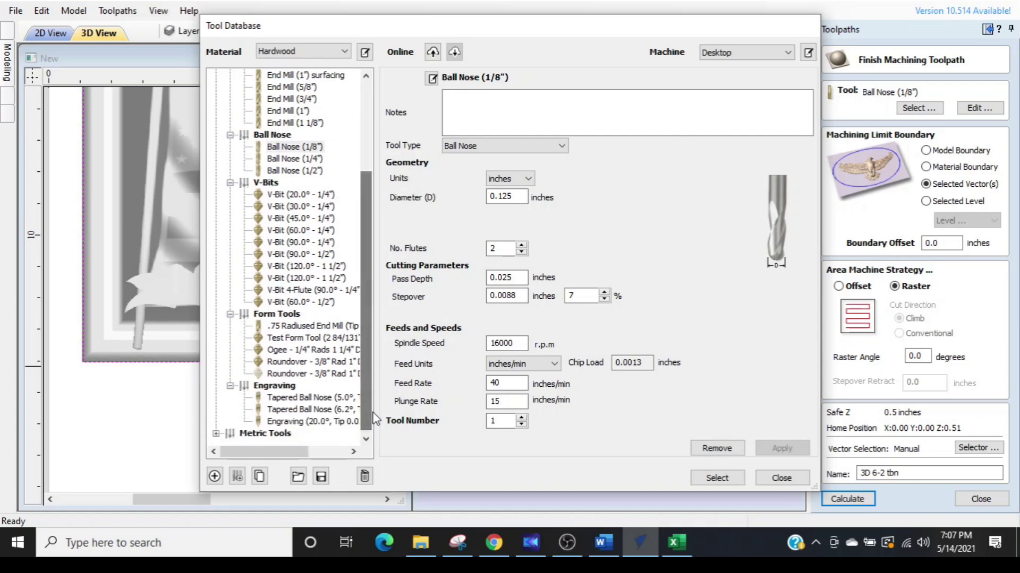
pyautogui.click(310, 412)
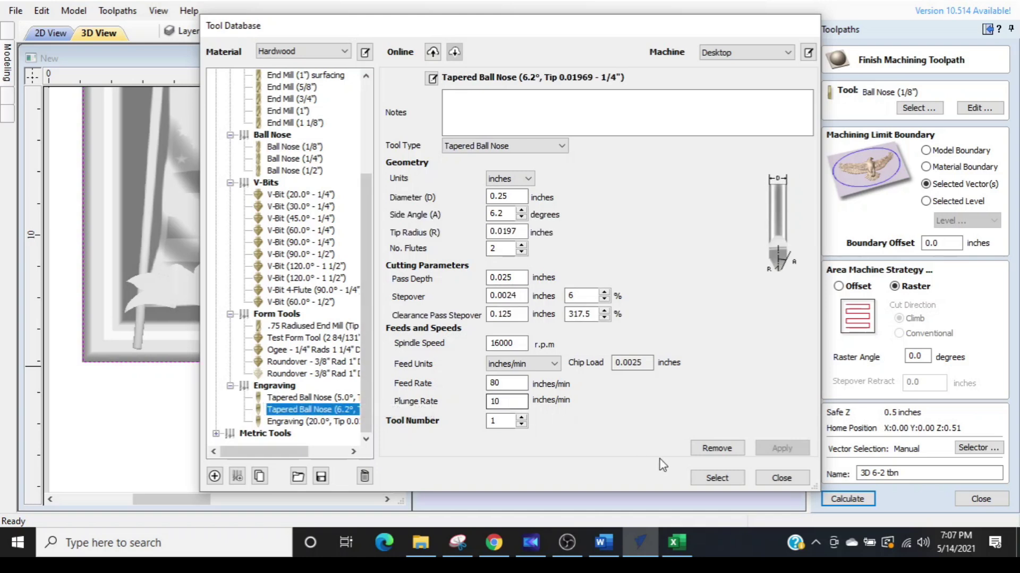
pyautogui.click(724, 485)
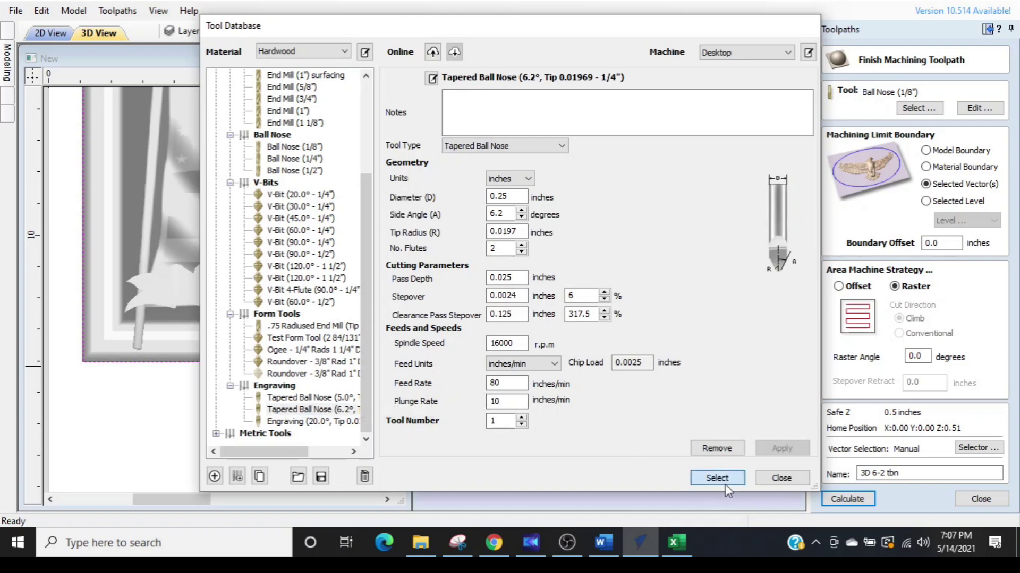
# Set the tapered ball nose's feed rate to 100 inches/min and recalculate the 3D finish toolpath with that tool.
pyautogui.click(576, 295)
pyautogui.click(510, 382)
pyautogui.doubleClick(511, 383)
pyautogui.write('10')
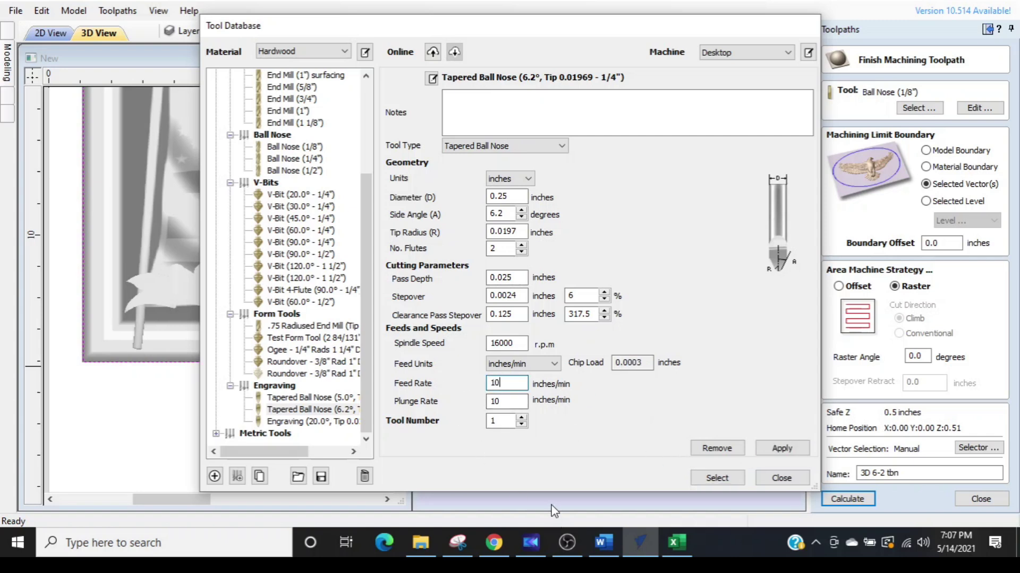
pyautogui.press('BackSpace')
pyautogui.press('BackSpace')
pyautogui.write('100')
pyautogui.click(716, 481)
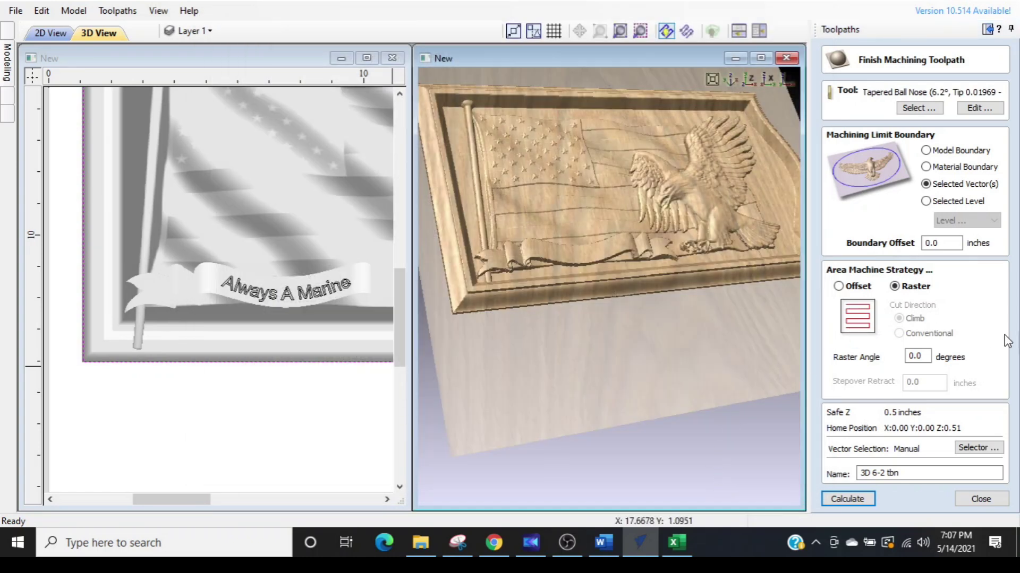
pyautogui.click(837, 500)
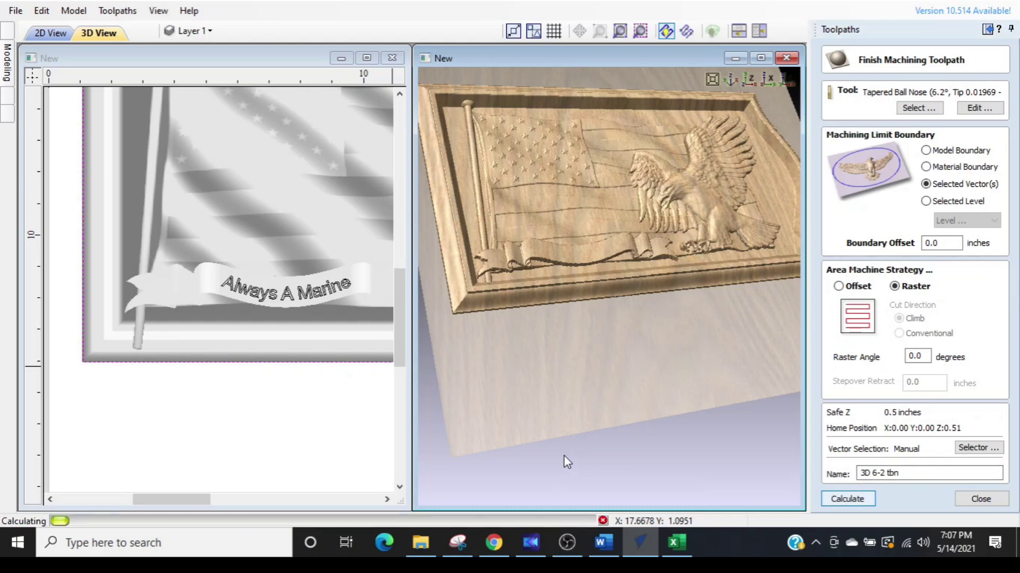
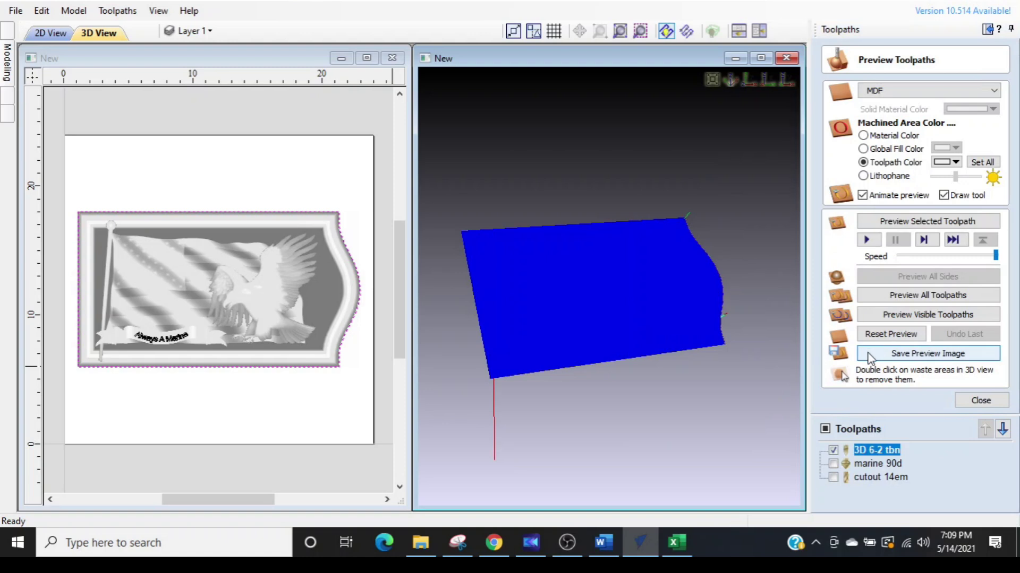
# Reset the toolpath preview to uncut material and maximize the 3D view.
pyautogui.click(890, 334)
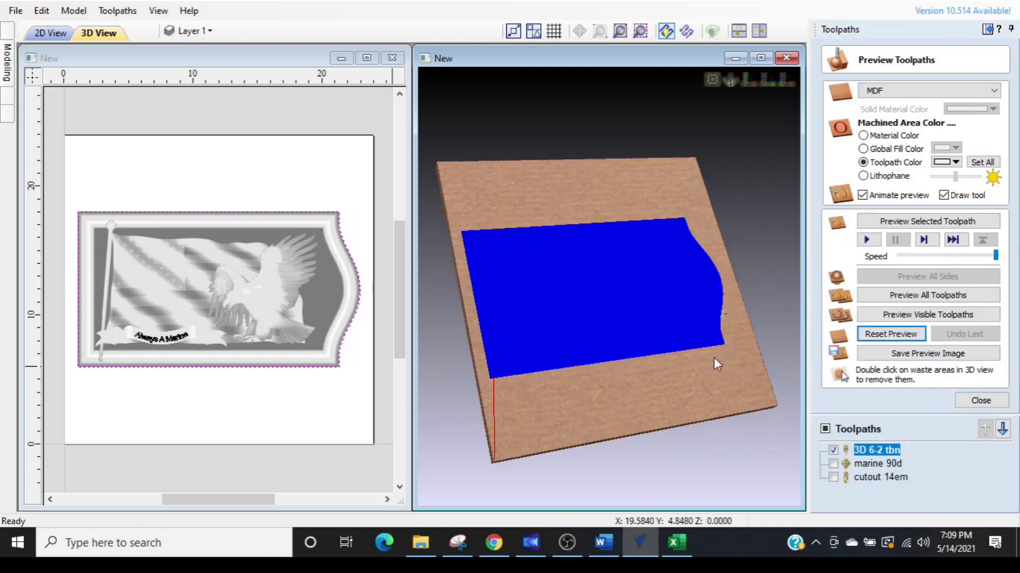
pyautogui.moveTo(632, 384); pyautogui.dragTo(706, 183)
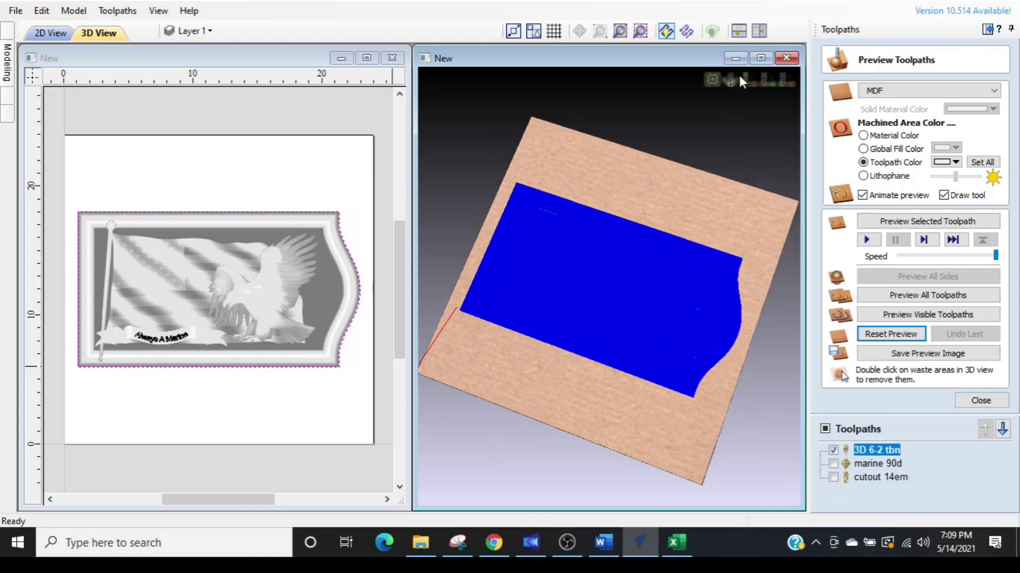
pyautogui.click(760, 57)
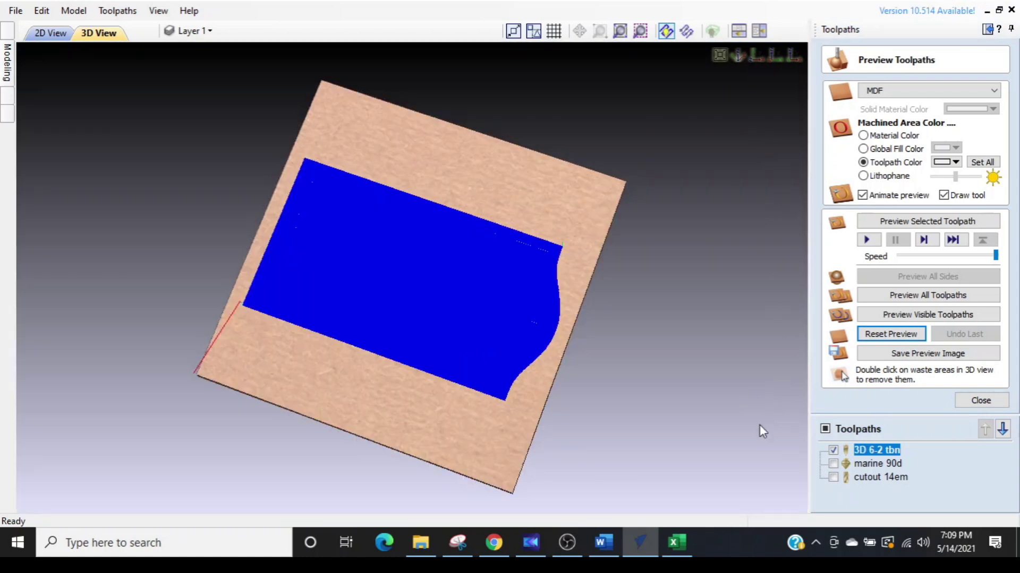
pyautogui.moveTo(458, 472); pyautogui.dragTo(526, 429)
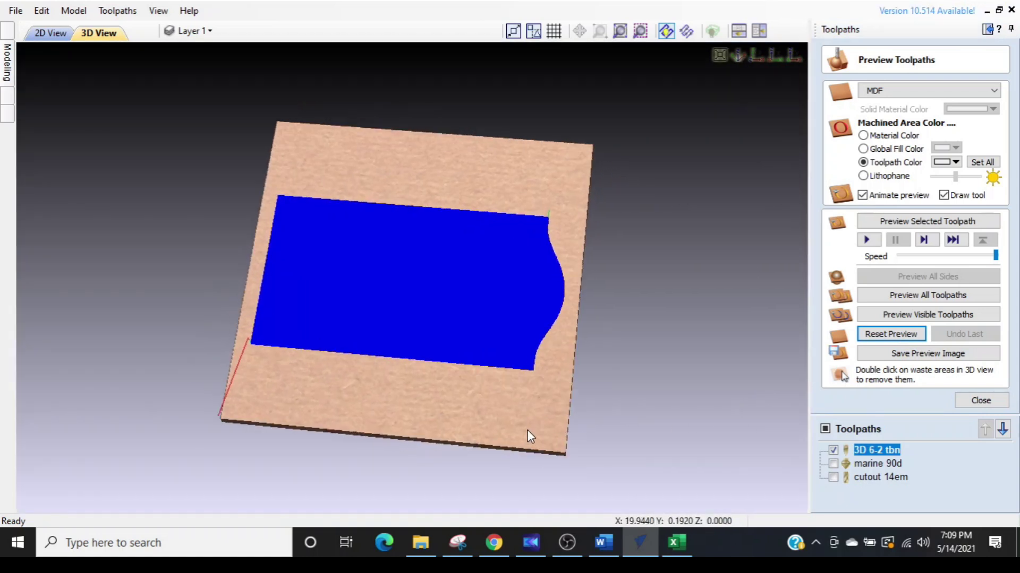
pyautogui.scroll(3, 402, 314)
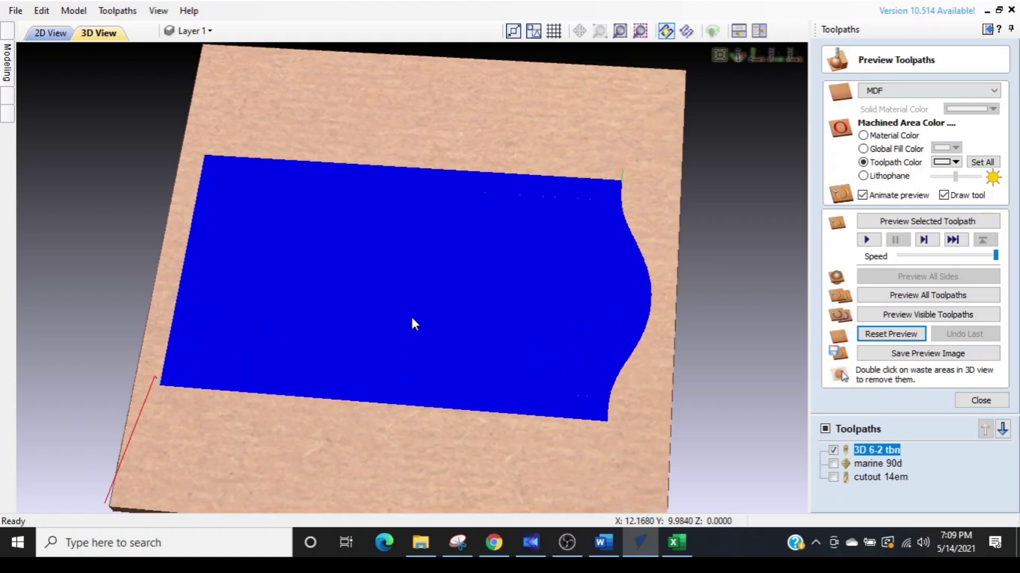
pyautogui.scroll(1, 415, 323)
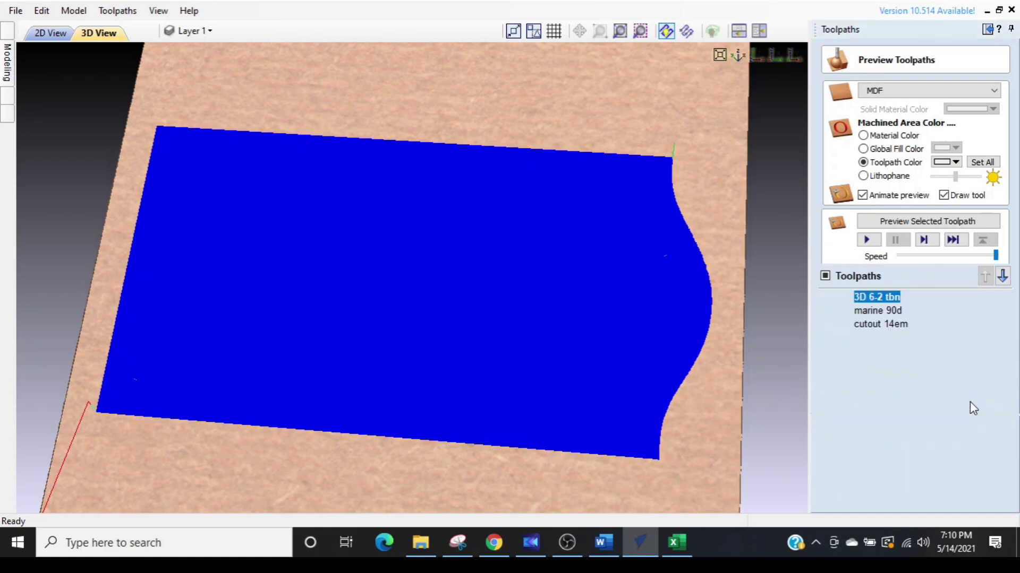
# Check the estimated machining time of the 3D 6-2 tbn toolpath in the toolpaths summary.
pyautogui.click(971, 403)
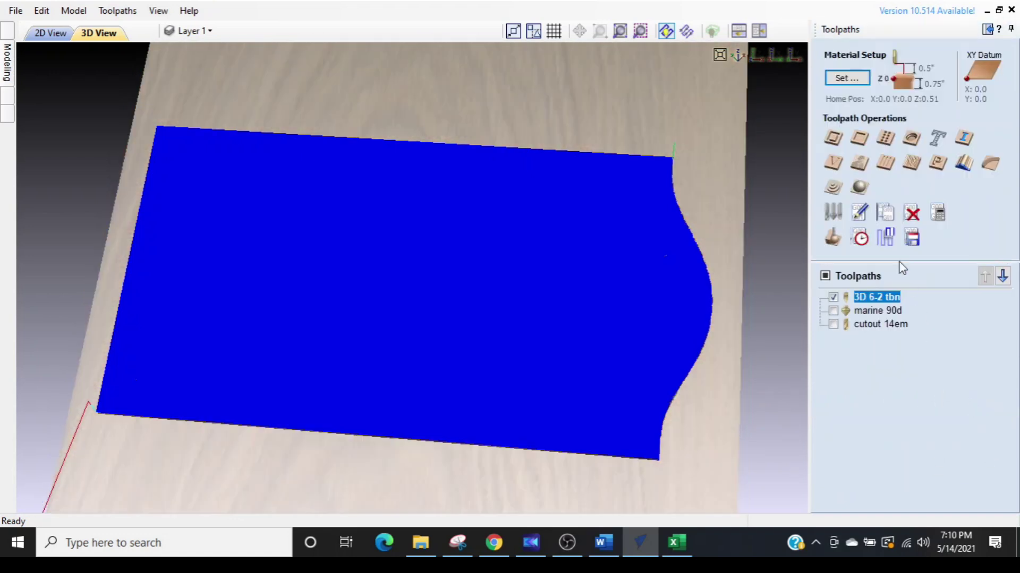
pyautogui.click(860, 238)
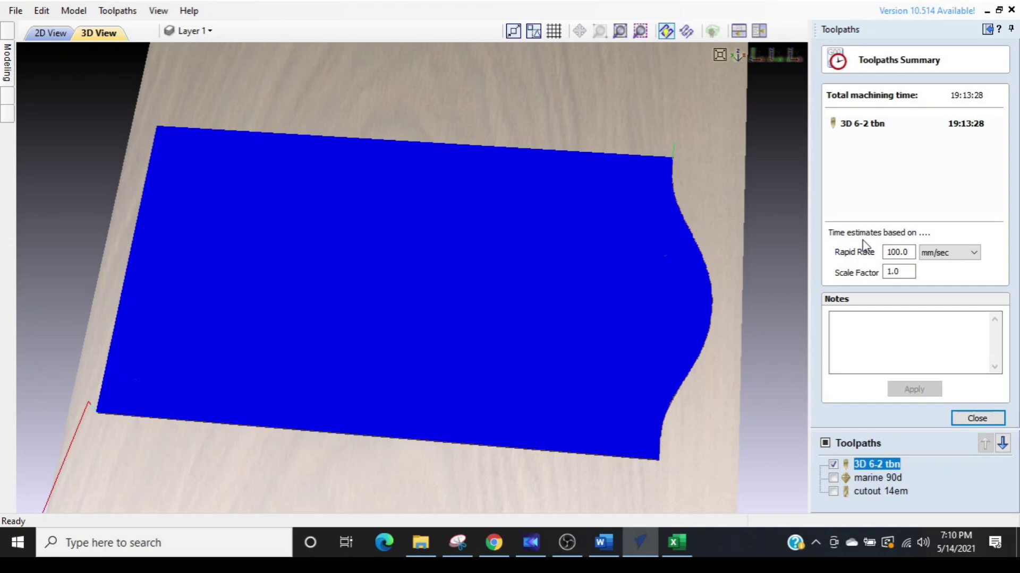
pyautogui.click(976, 418)
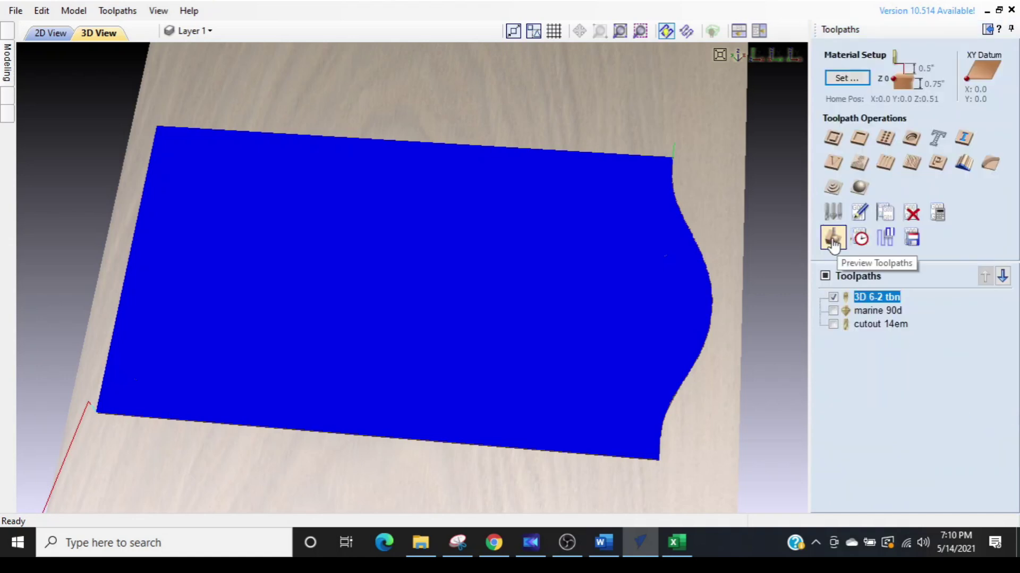
# Preview all toolpaths with the tapered ball nose finish, remove the waste around the sign and examine the eagle's carved detail.
pyautogui.click(833, 240)
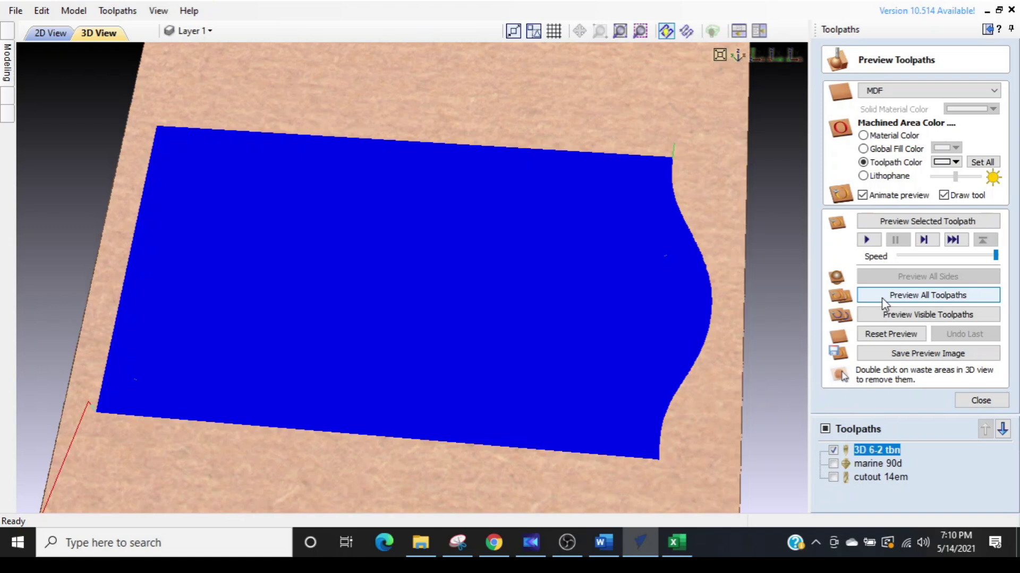
pyautogui.click(885, 297)
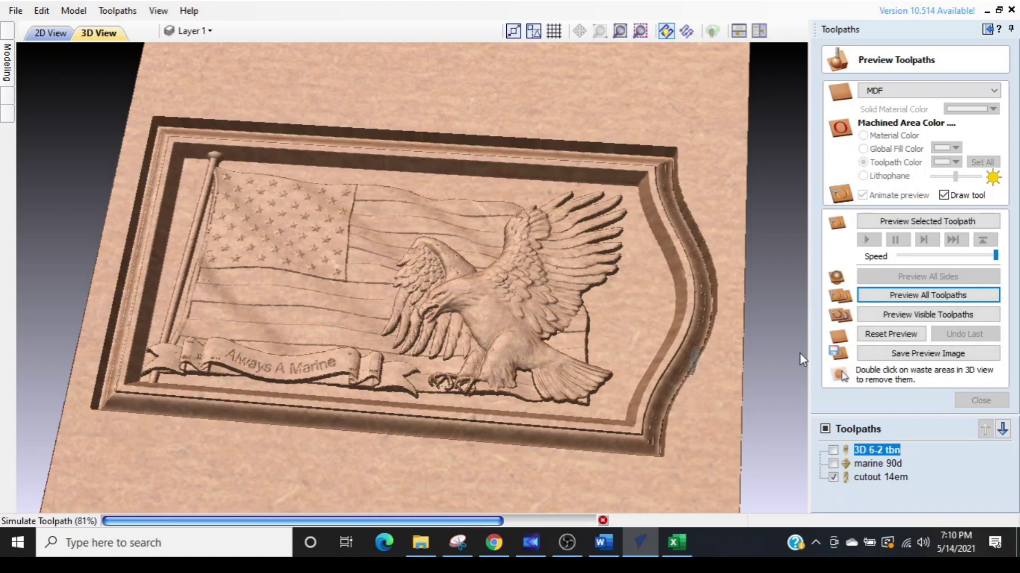
pyautogui.doubleClick(709, 132)
pyautogui.scroll(3, 463, 305)
pyautogui.scroll(4, 463, 304)
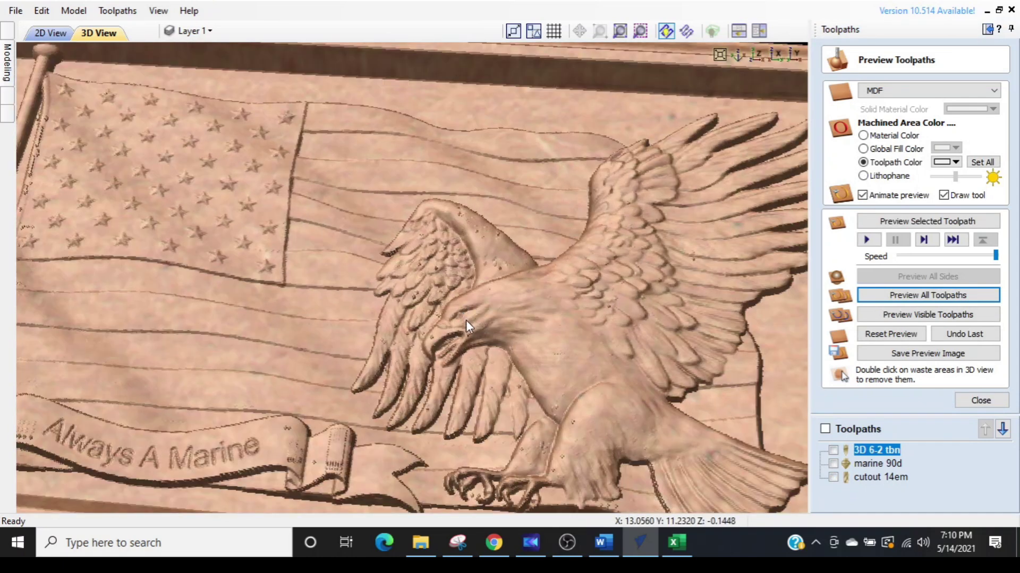
pyautogui.moveTo(462, 336); pyautogui.dragTo(539, 250)
pyautogui.scroll(3, 542, 247)
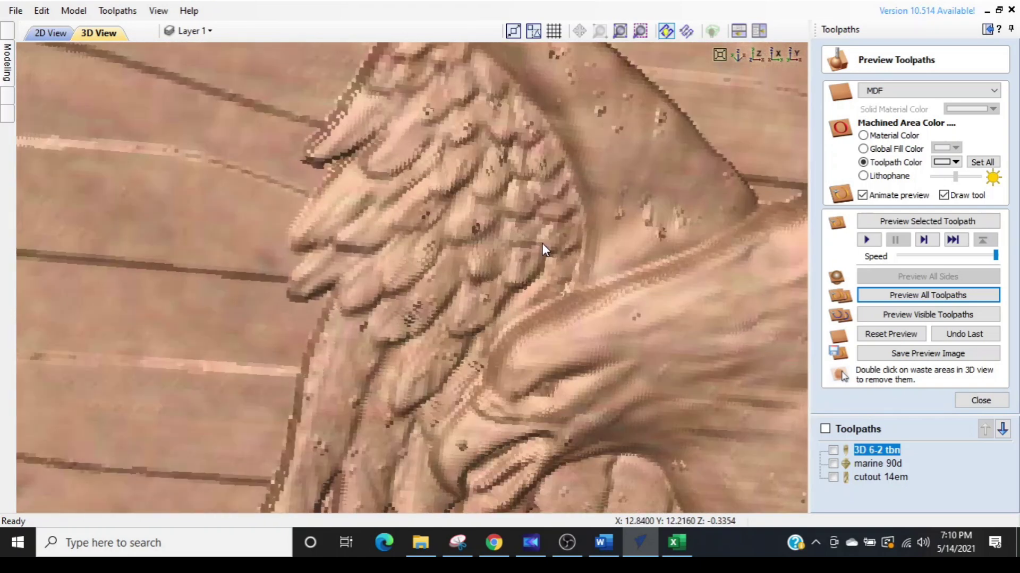
# Inspect the preview's surface quality on the eagle's head, chest and wing feathers.
pyautogui.scroll(4, 536, 260)
pyautogui.moveTo(524, 280); pyautogui.dragTo(562, 298)
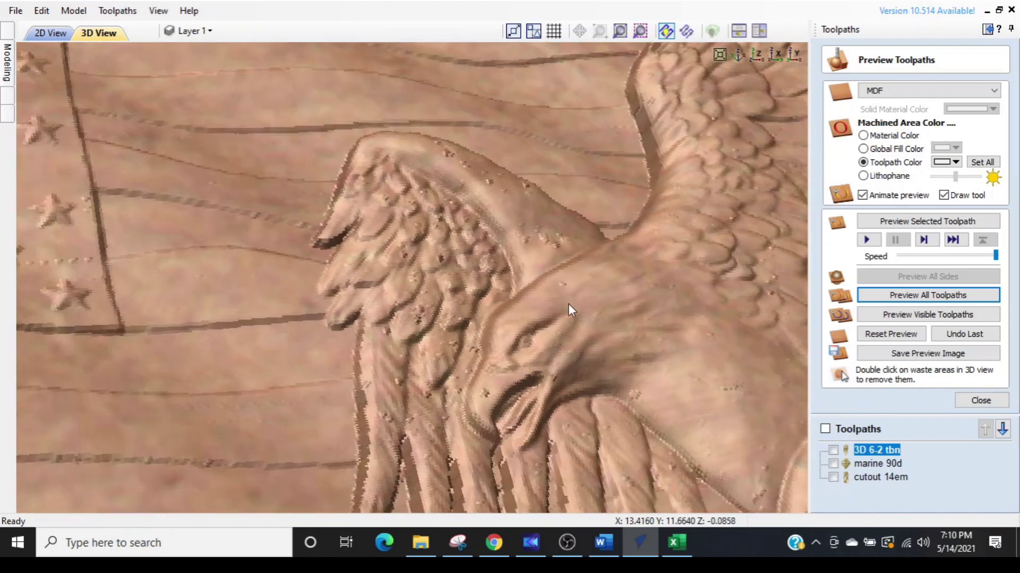
pyautogui.moveTo(622, 335); pyautogui.dragTo(495, 285)
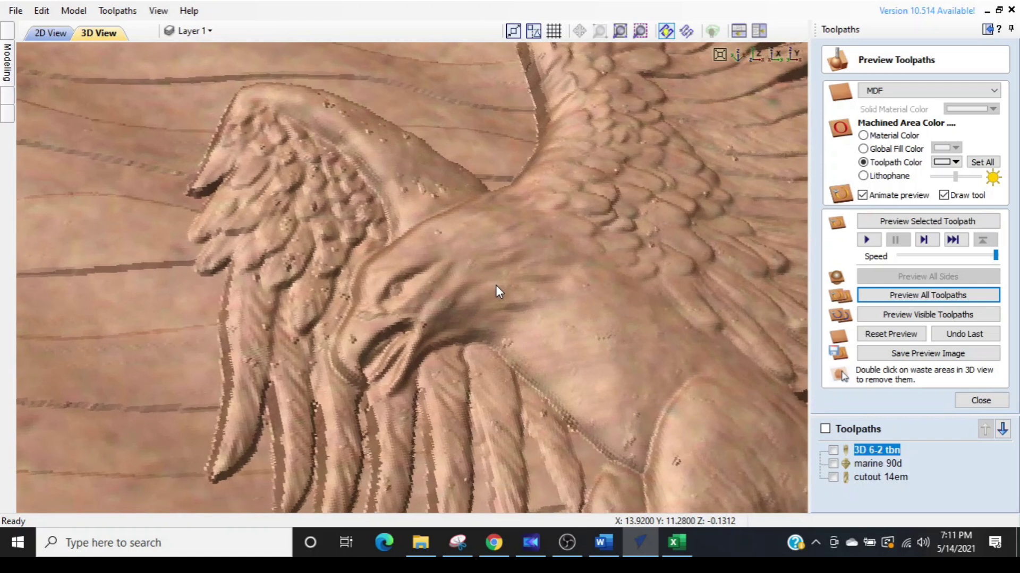
pyautogui.scroll(-5, 508, 292)
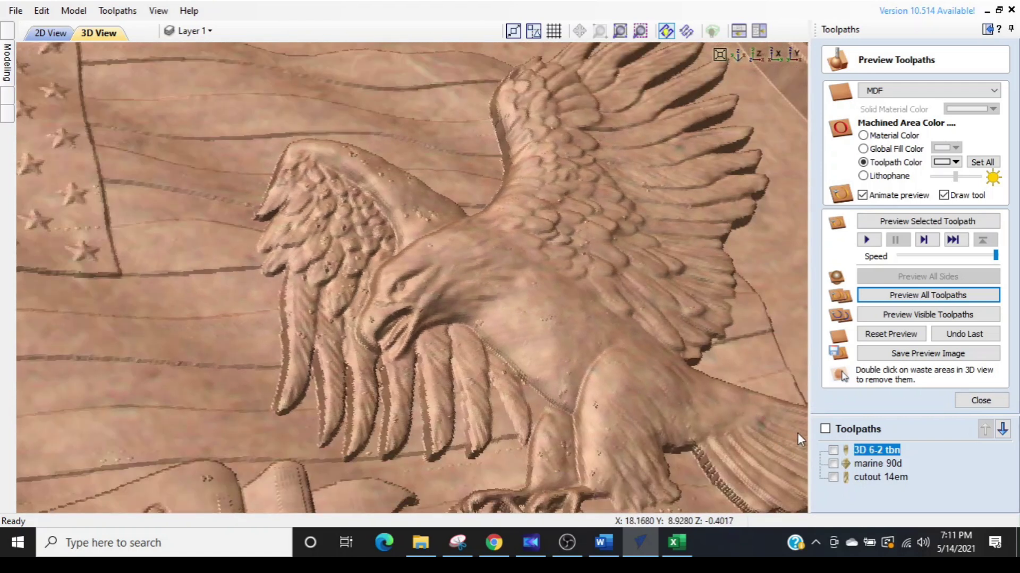
# Reopen the 3D 6-2 tbn toolpath for editing and replace its tapered ball nose with the 1/8" Ball Nose.
pyautogui.doubleClick(846, 450)
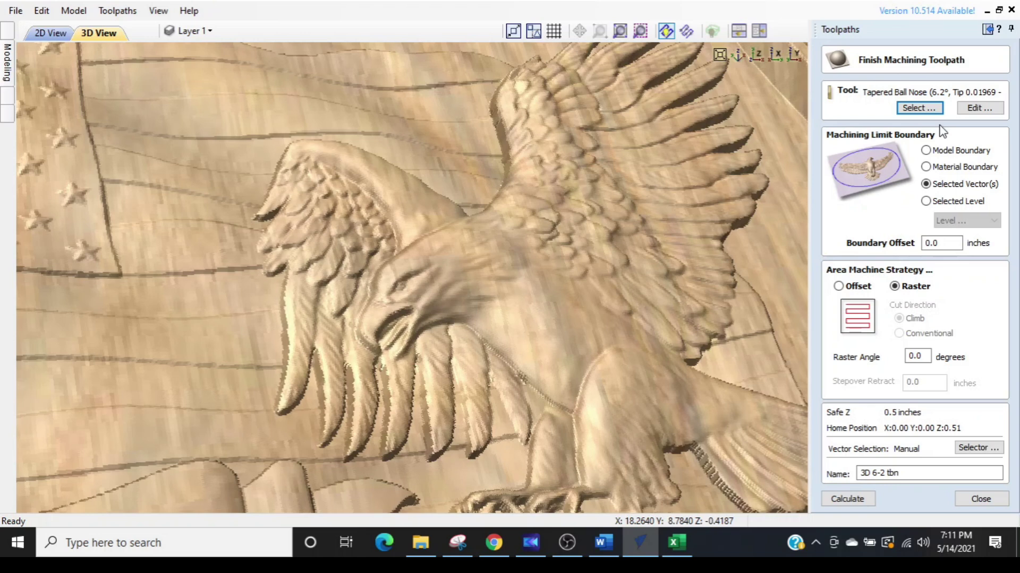
pyautogui.click(970, 110)
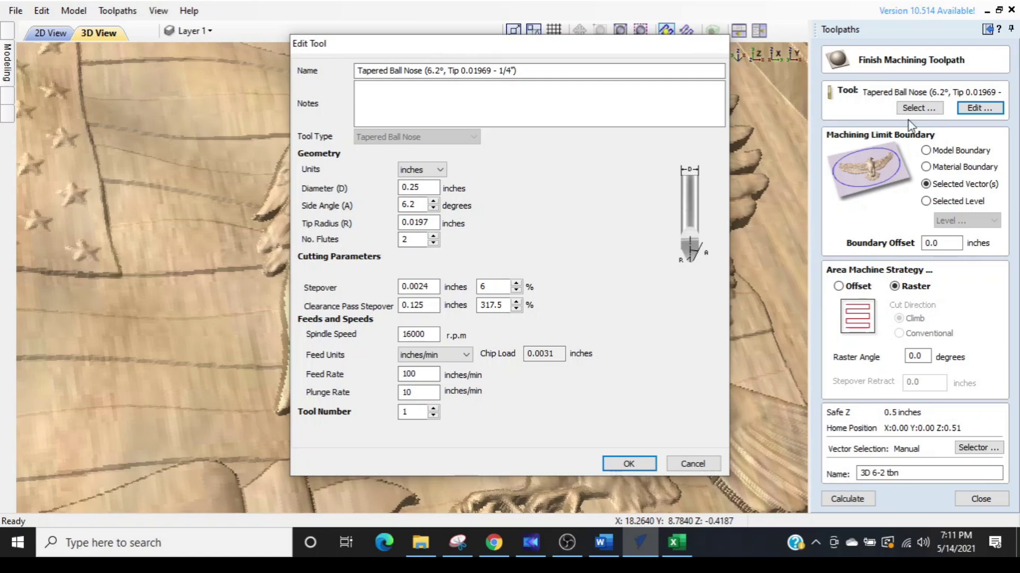
pyautogui.click(692, 463)
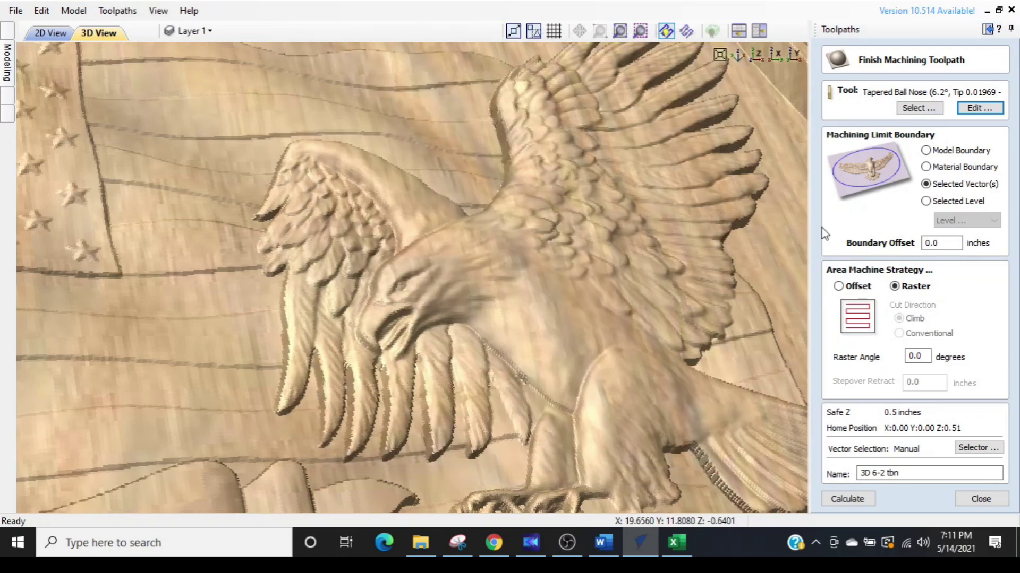
pyautogui.click(915, 109)
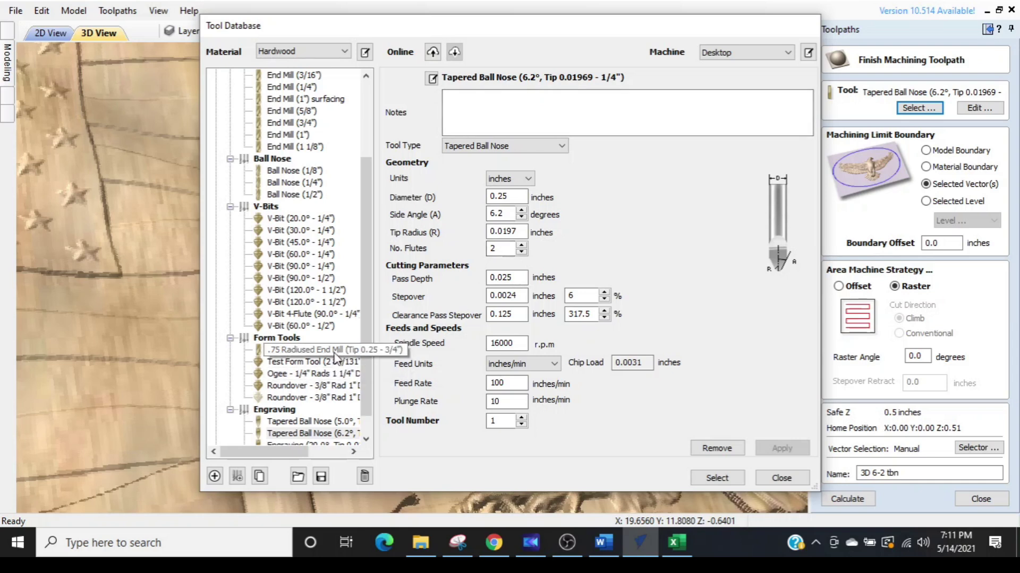
pyautogui.doubleClick(287, 171)
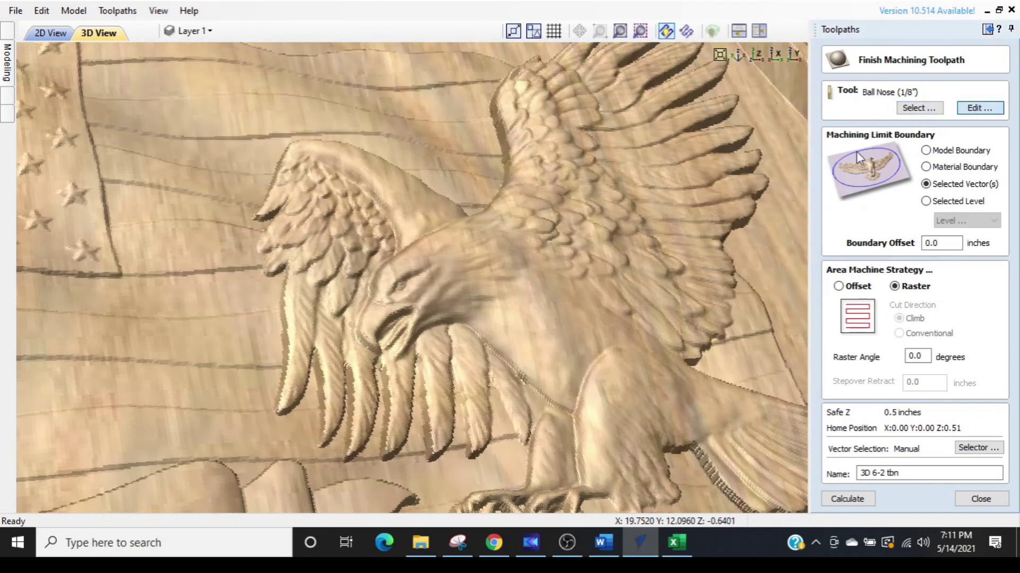
# Set the 1/8" ball nose's feed rate to 120 inches/min and recalculate the 3D finish toolpath.
pyautogui.click(974, 108)
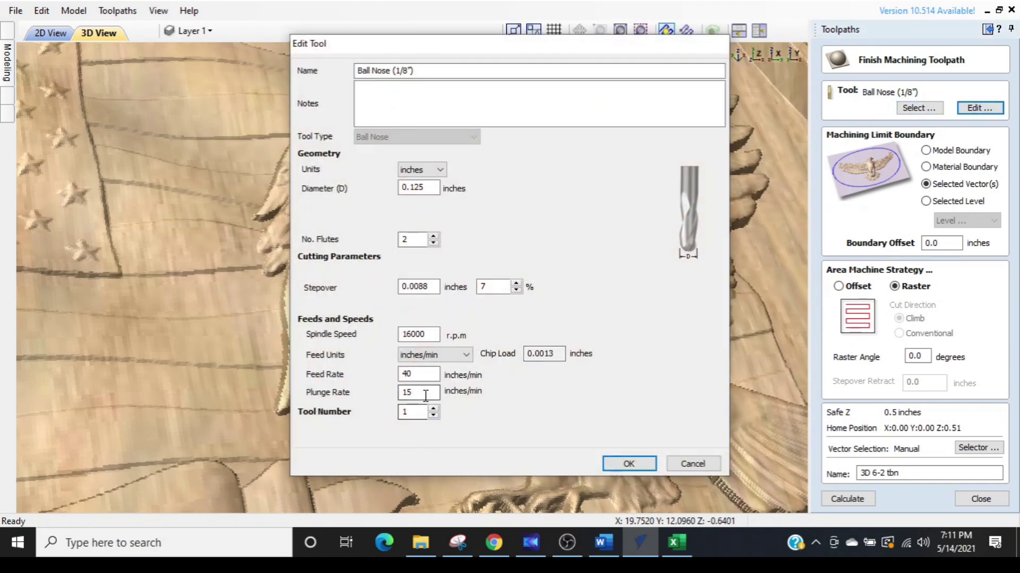
pyautogui.moveTo(428, 374); pyautogui.dragTo(336, 371)
pyautogui.write('120')
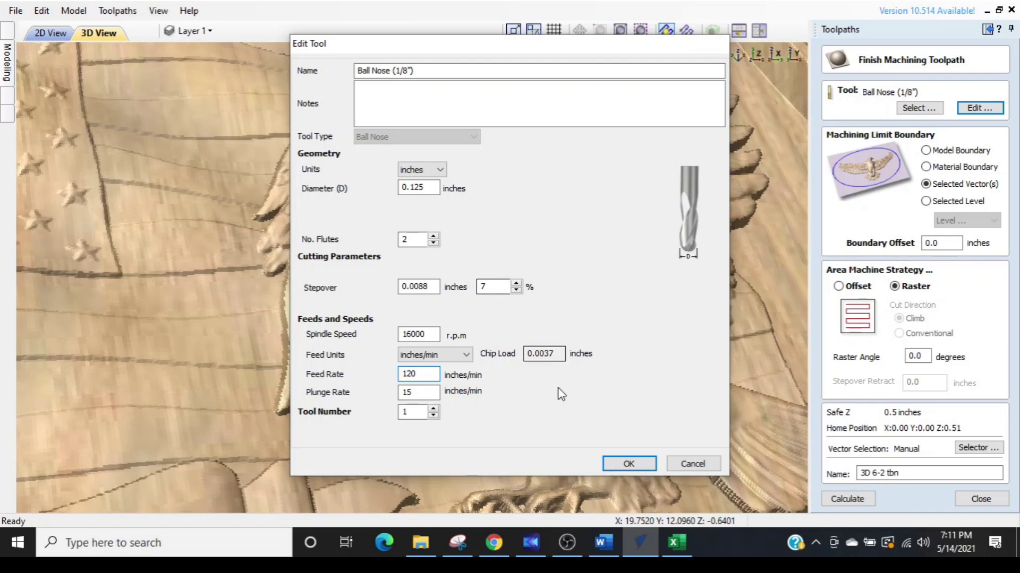
pyautogui.click(632, 466)
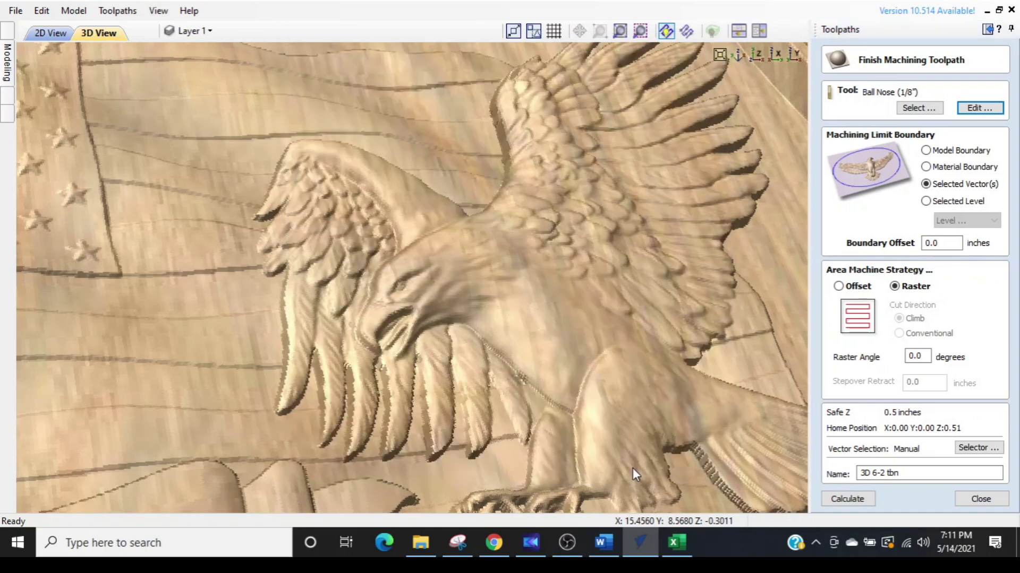
pyautogui.click(832, 501)
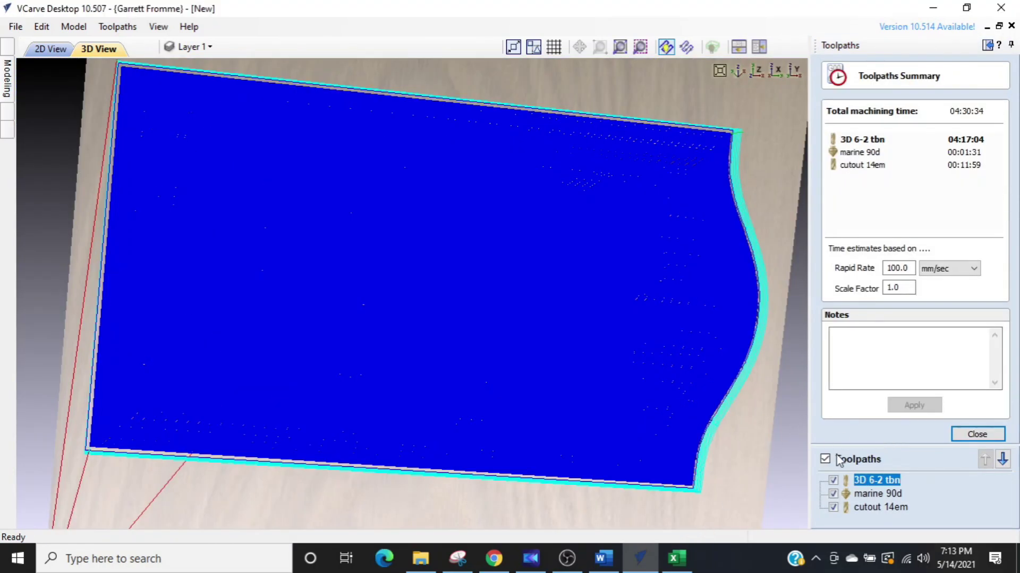
# Check the estimated machining times of the 3D finish, marine 90d and cutout 14em toolpaths in the toolpaths summary.
pyautogui.click(977, 435)
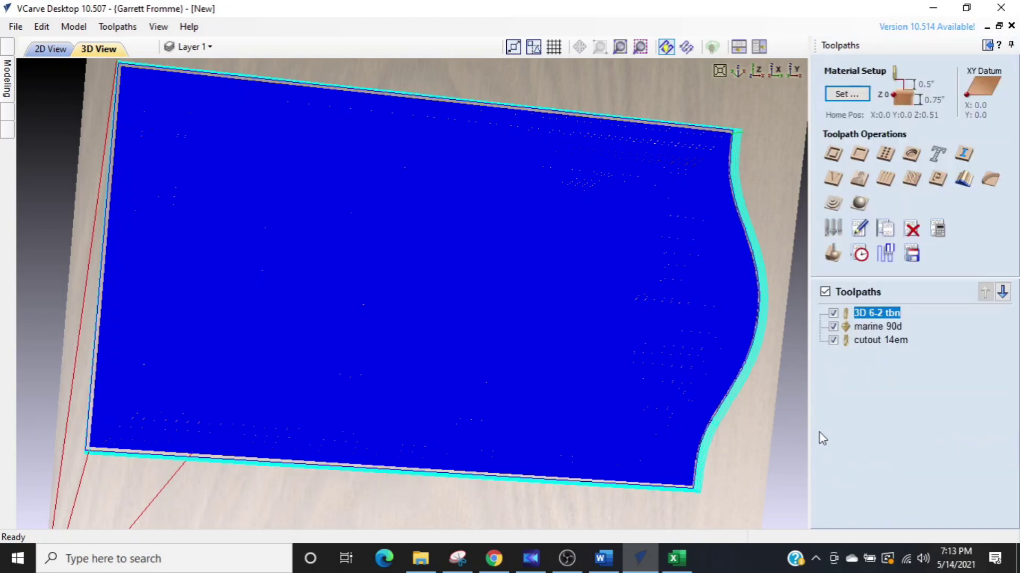
pyautogui.click(825, 292)
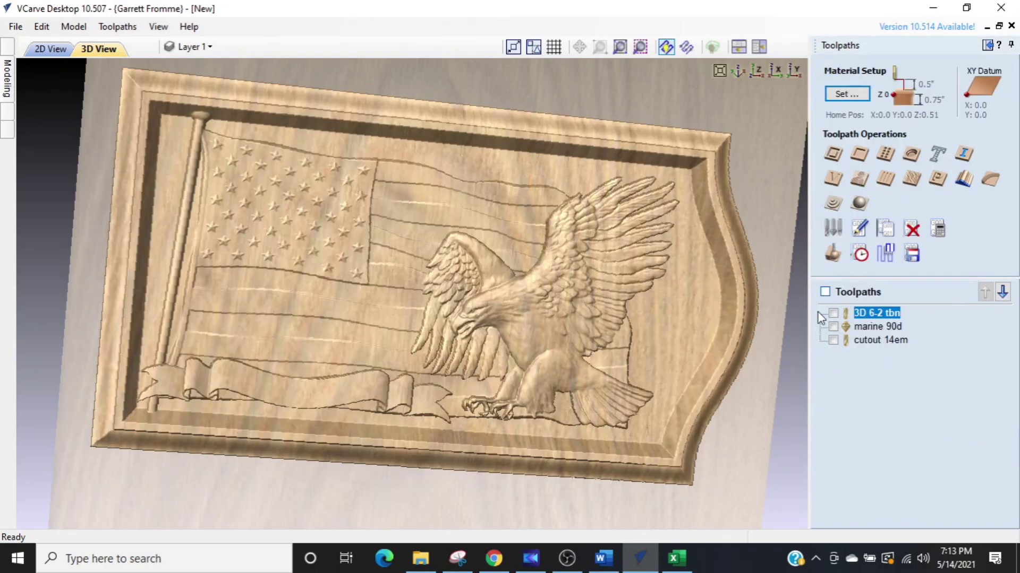
pyautogui.click(858, 256)
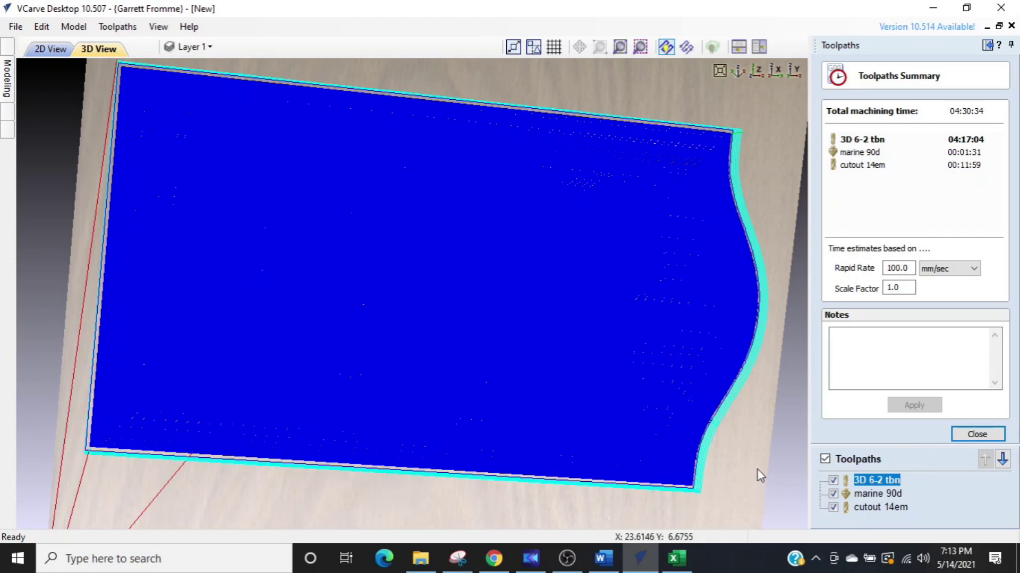
pyautogui.moveTo(717, 464); pyautogui.dragTo(579, 321)
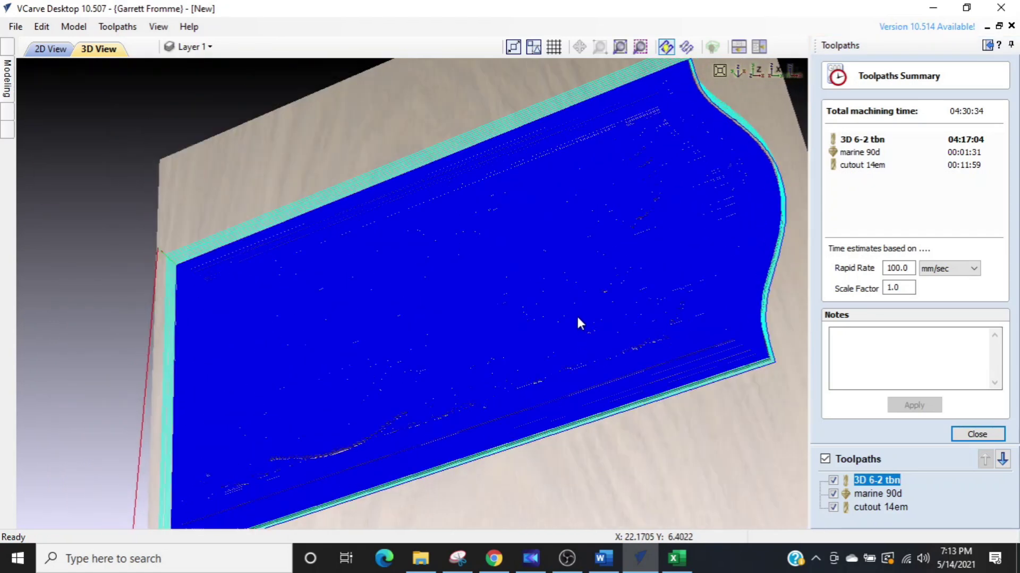
pyautogui.moveTo(743, 437); pyautogui.dragTo(727, 480)
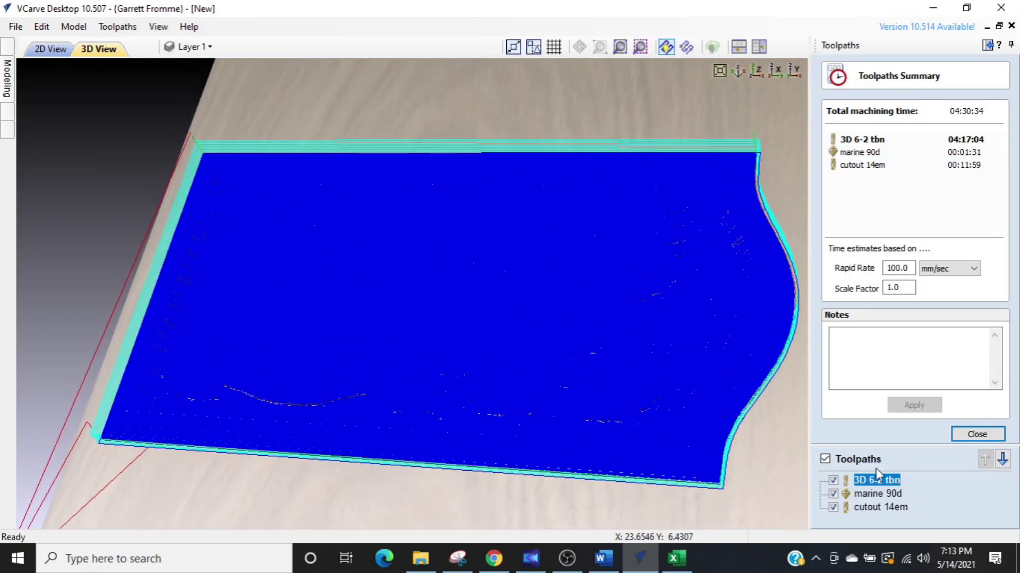
pyautogui.click(977, 434)
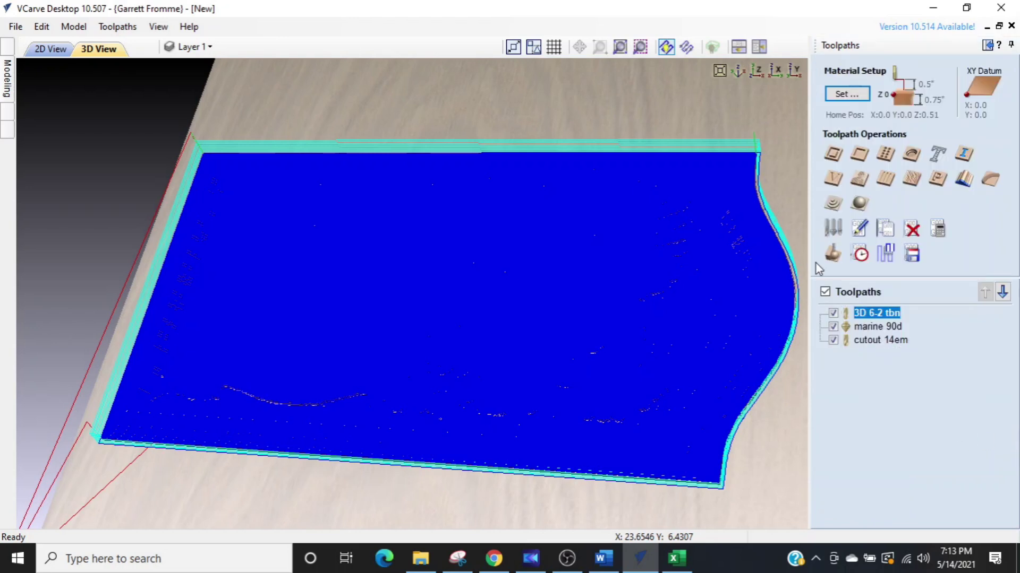
# Preview the selected 3D 6-2 tbn toolpath and examine the whole carved sign from several angles.
pyautogui.click(832, 256)
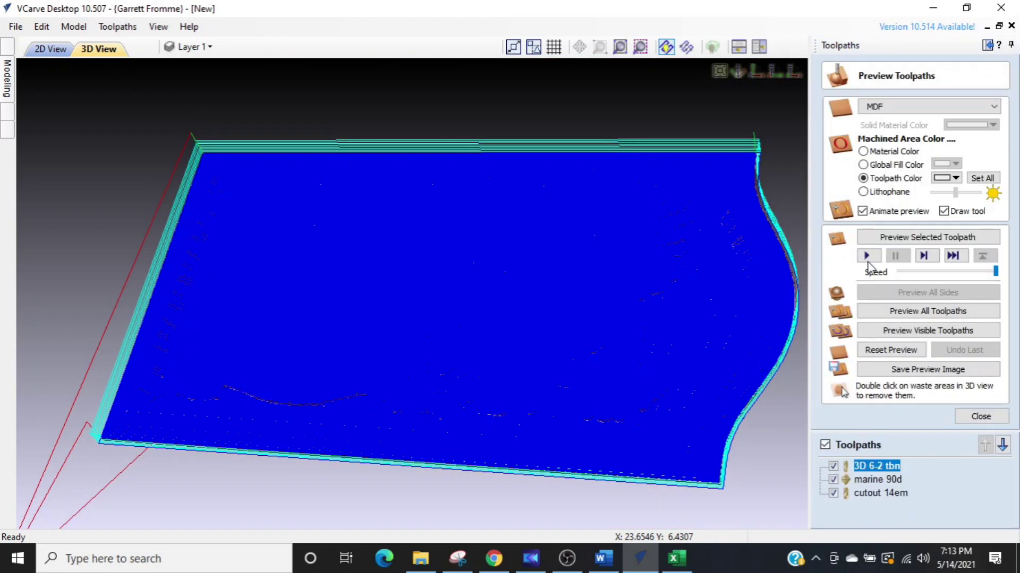
pyautogui.click(884, 238)
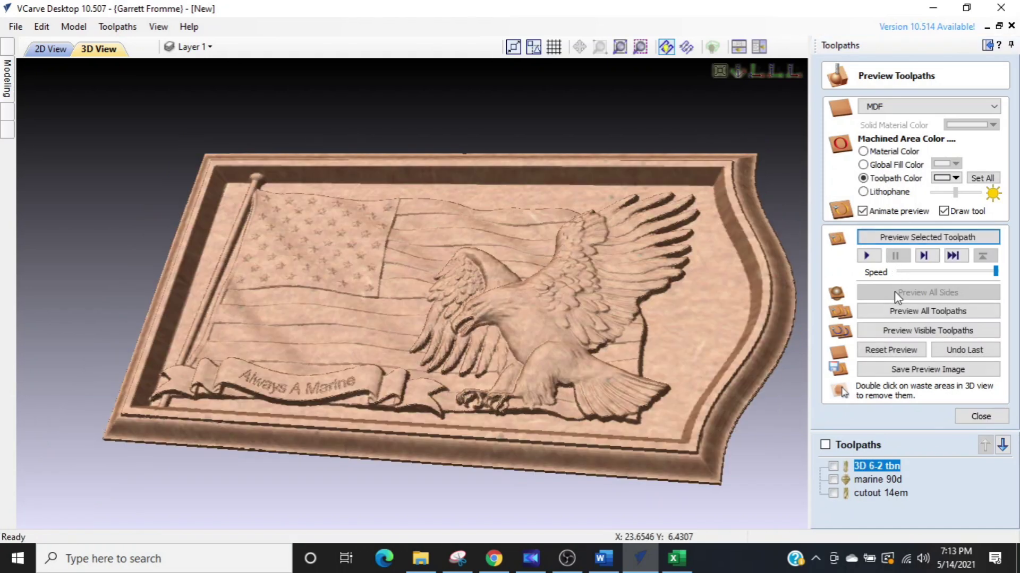
pyautogui.moveTo(632, 351); pyautogui.dragTo(730, 349)
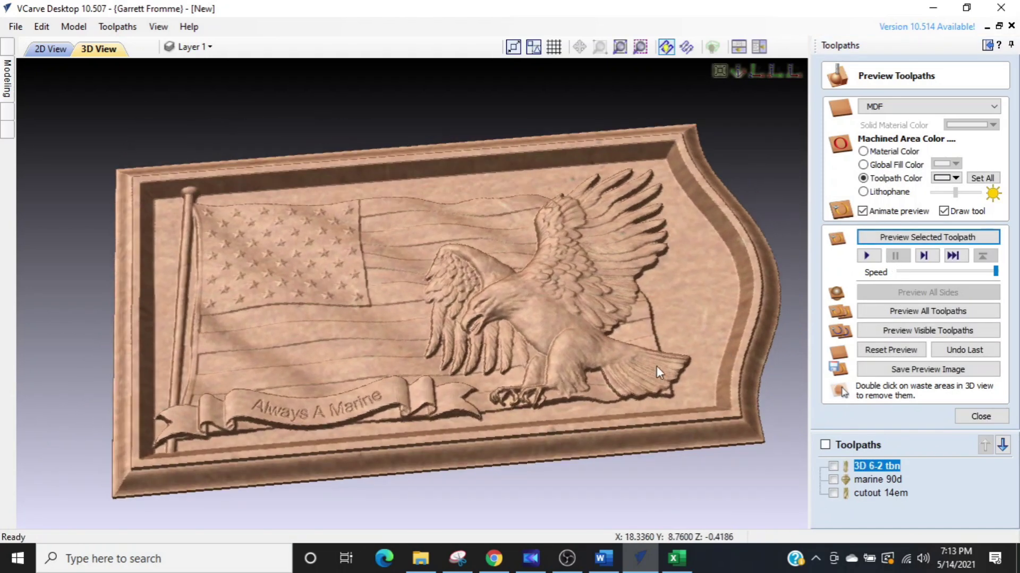
pyautogui.moveTo(410, 333); pyautogui.dragTo(410, 410)
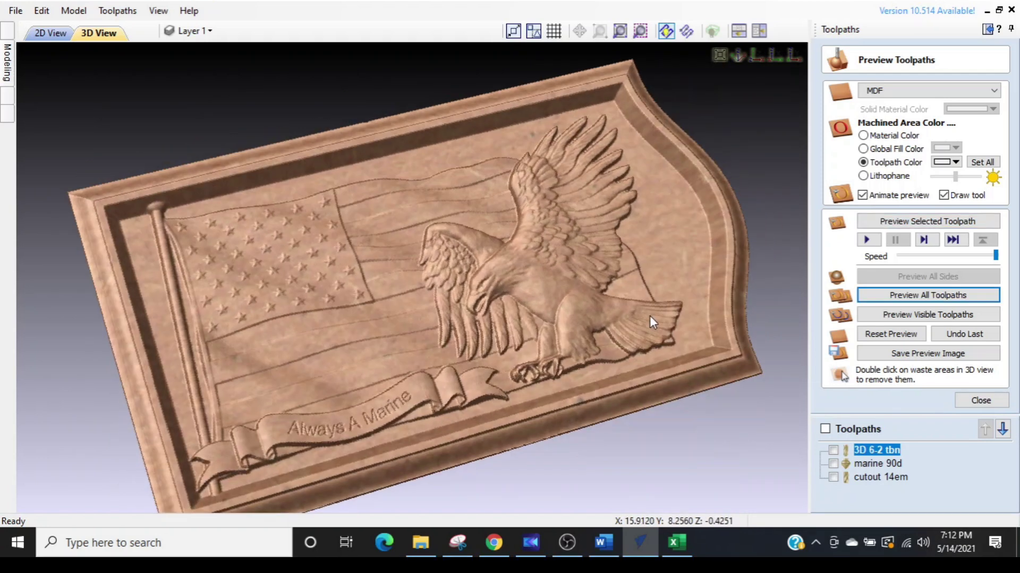
pyautogui.moveTo(649, 316); pyautogui.dragTo(567, 429)
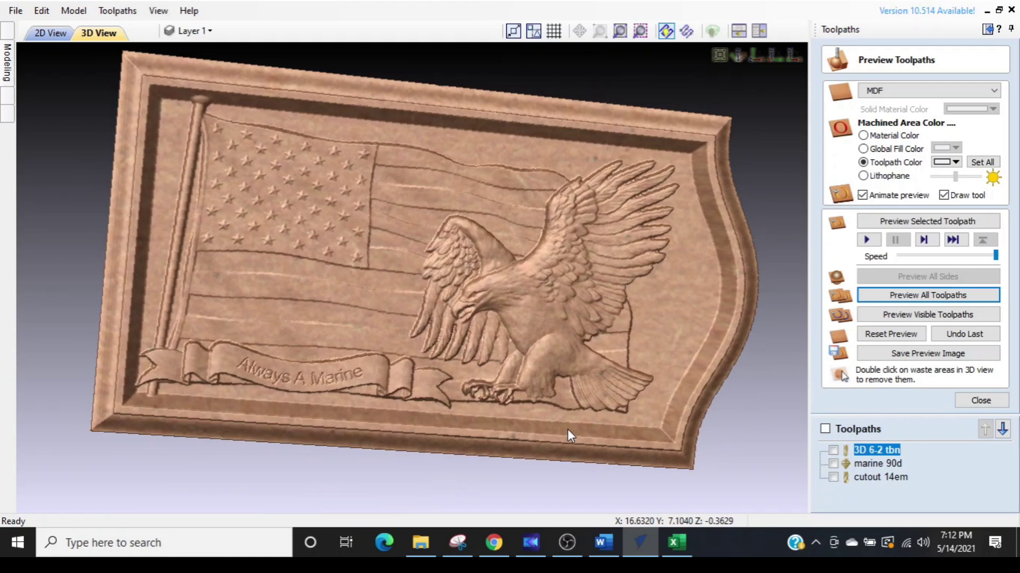